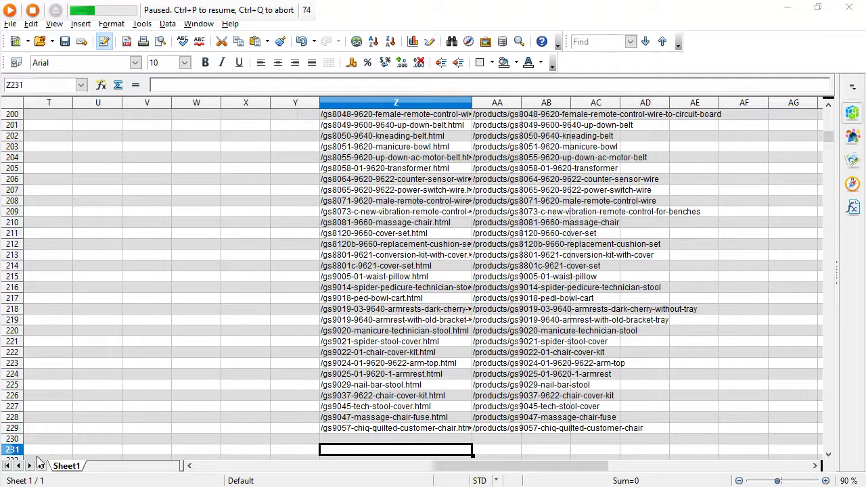
- Switch to Dreamweaver, create a new HTML document and delete all of its default code
left_click(35, 465)
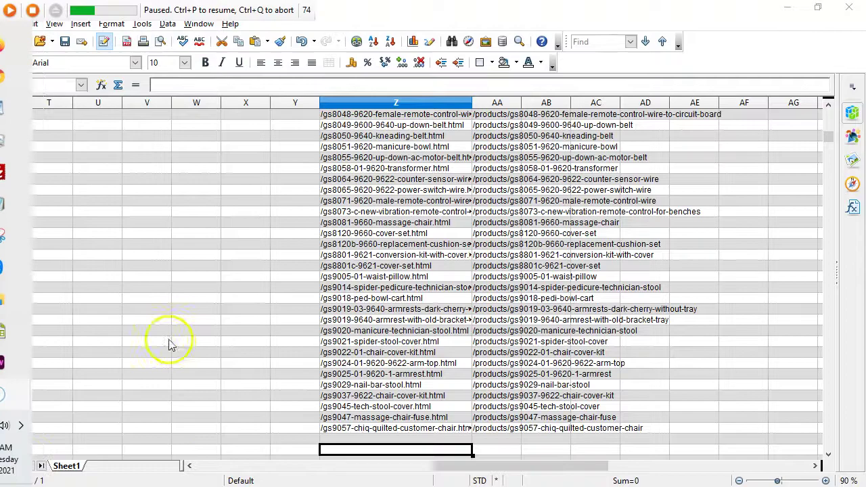
key("alt+Tab")
key("alt+Tab")
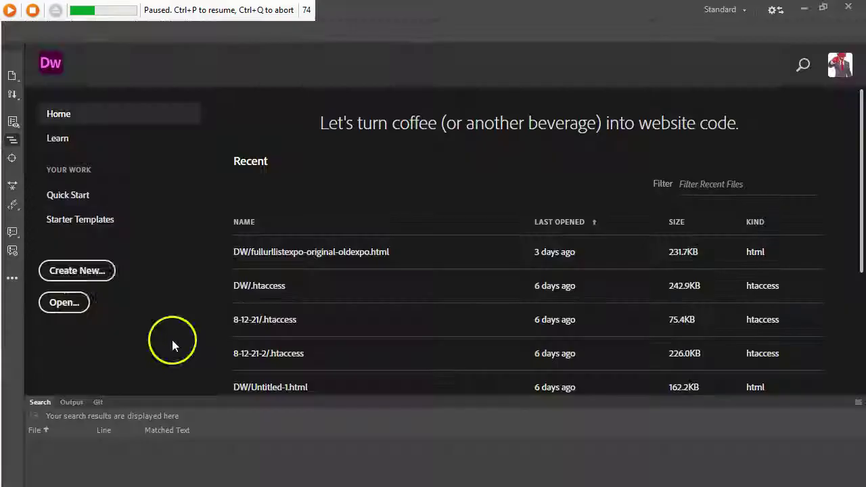
left_click(93, 271)
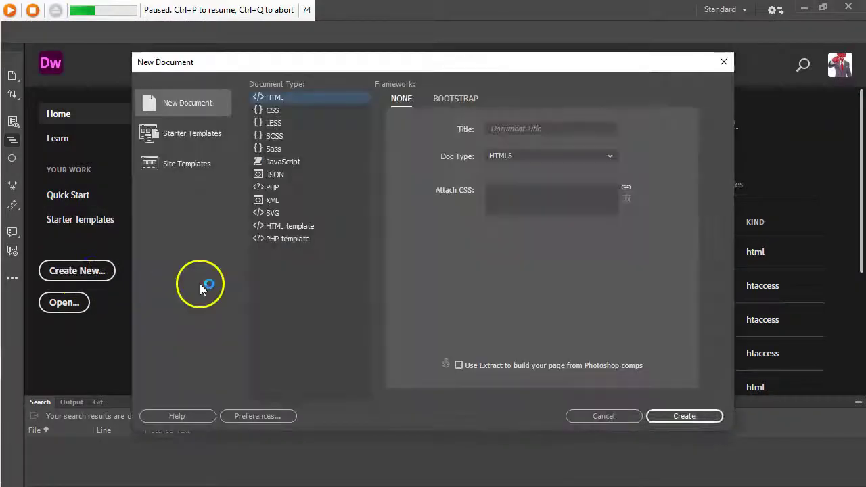
left_click(682, 417)
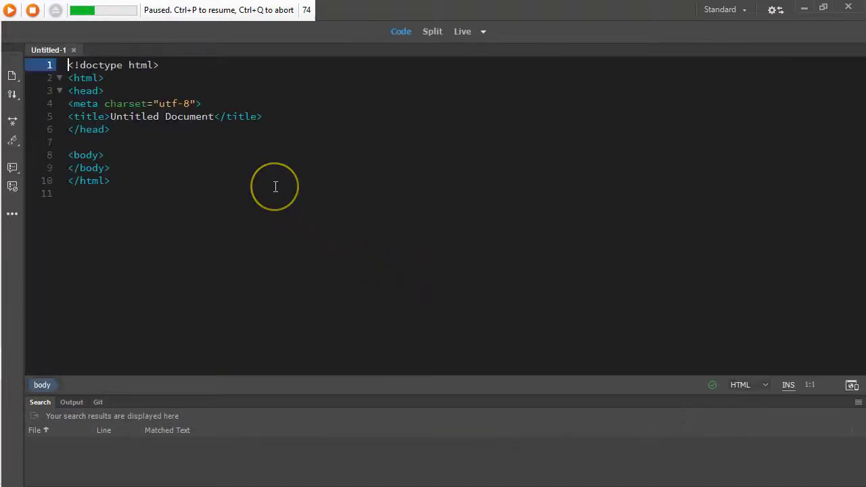
key("ctrl+a")
key("Delete")
- Switch to the 301.ods spreadsheet and check the old and new site addresses in cells A1 and B1
key("super+Tab")
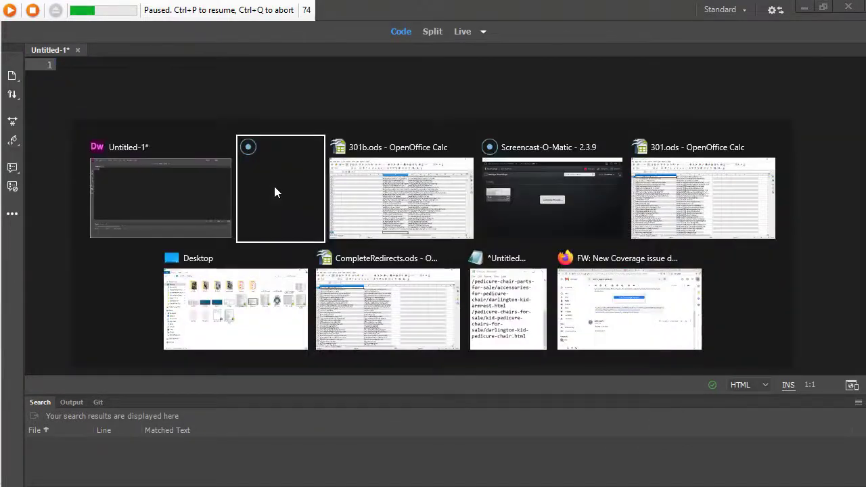
left_click(646, 203)
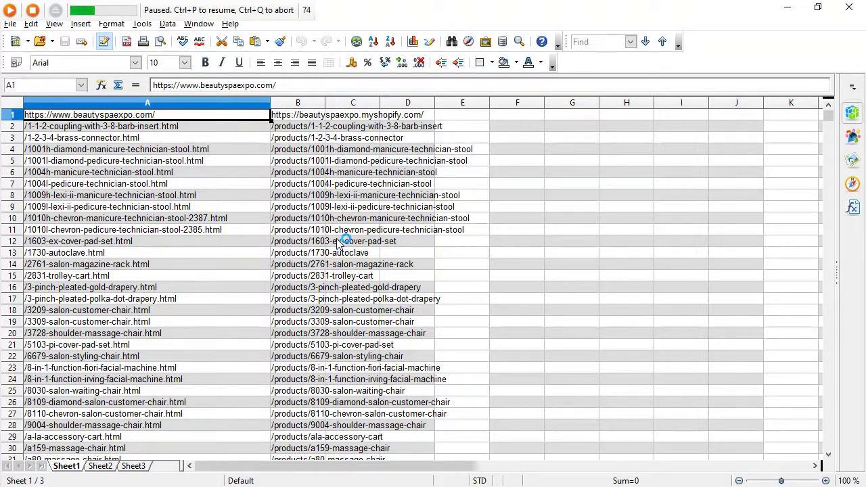
key("Right")
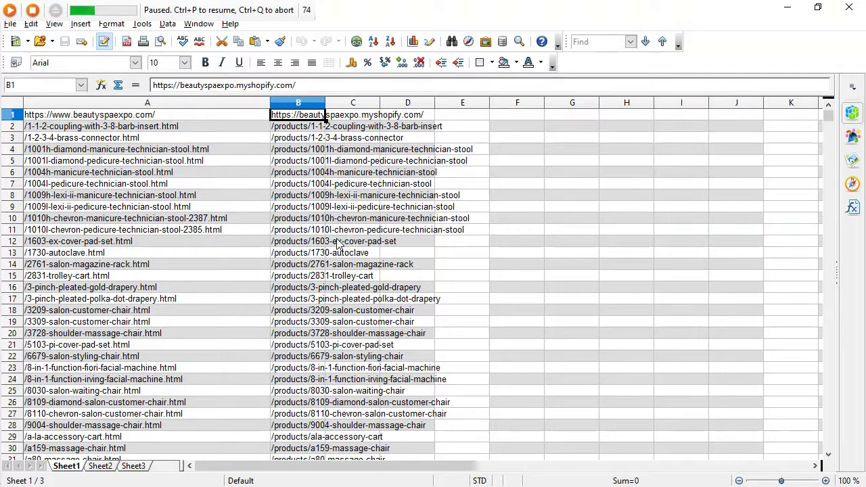
key("Left")
- Switch to Firefox and open a new blank tab
key("alt+Tab")
key("alt+Tab")
key("alt+Tab")
key("alt+Tab")
key("alt+Tab")
key("alt+Tab")
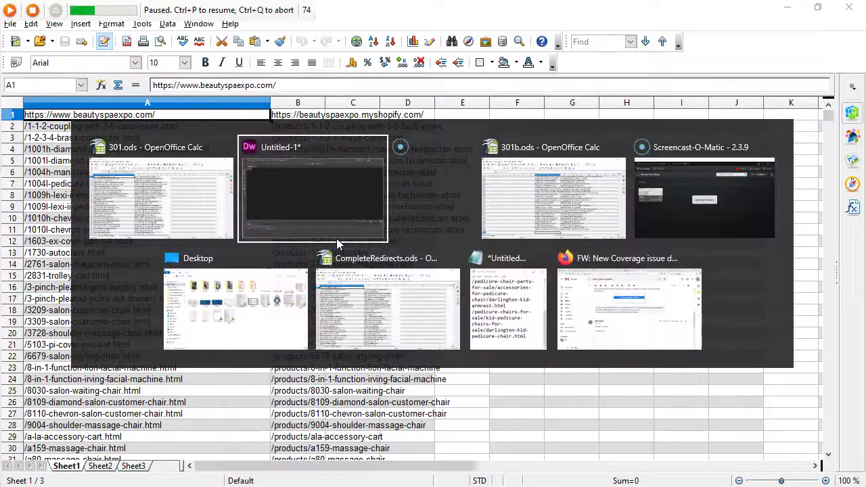
key("alt+Tab")
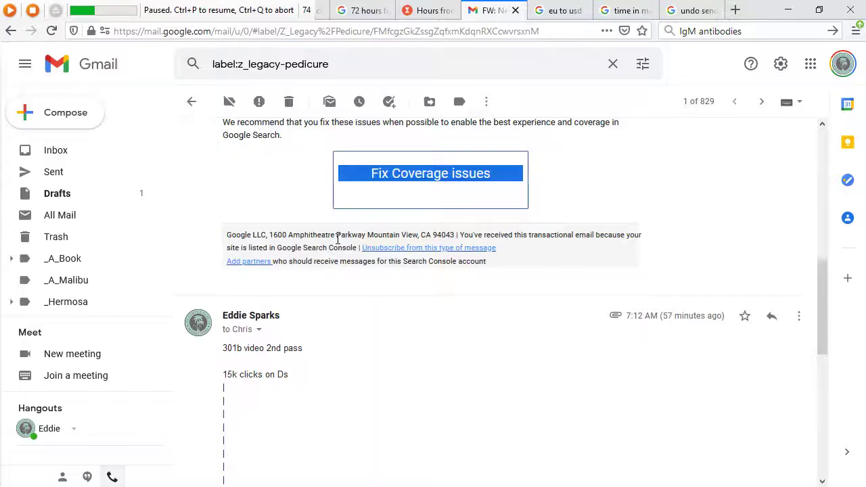
key("ctrl+t")
type("xml")
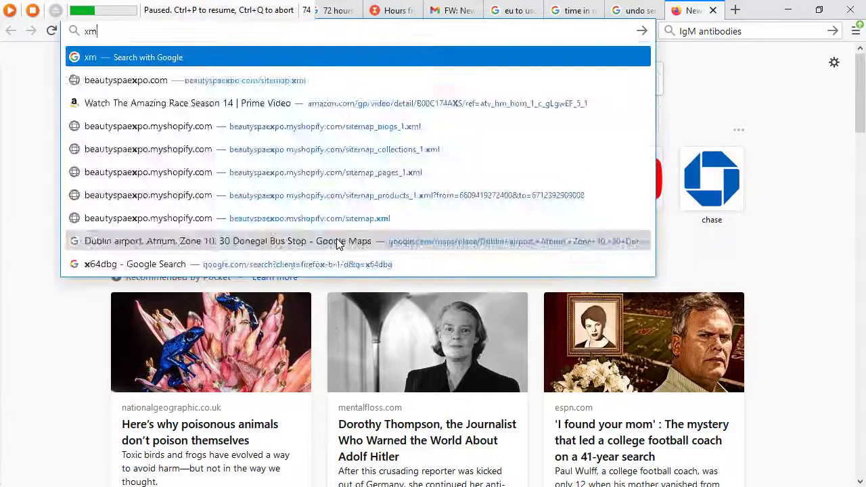
key("BackSpace")
key("BackSpace")
key("BackSpace")
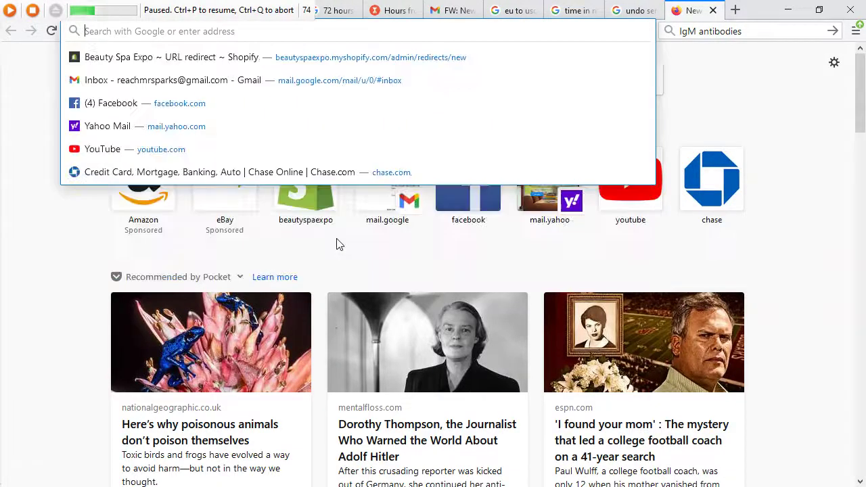
key("Escape")
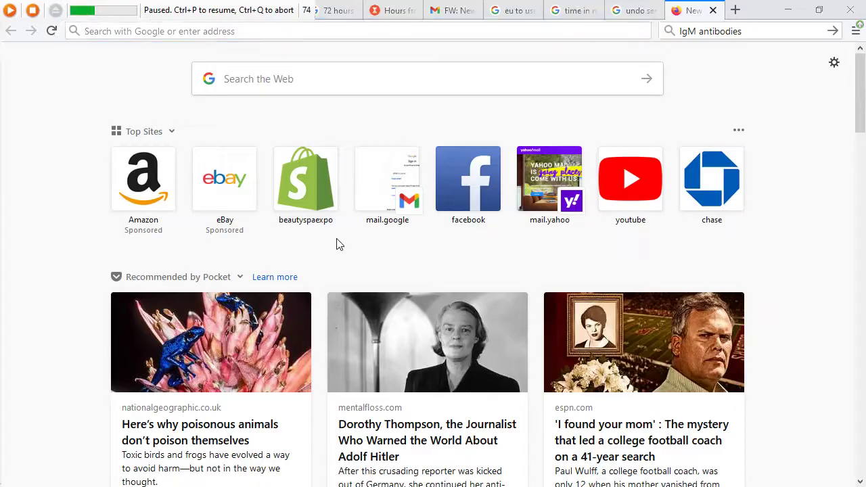
- Switch back to 301.ods and copy the site address in cell A1
key("alt+Tab")
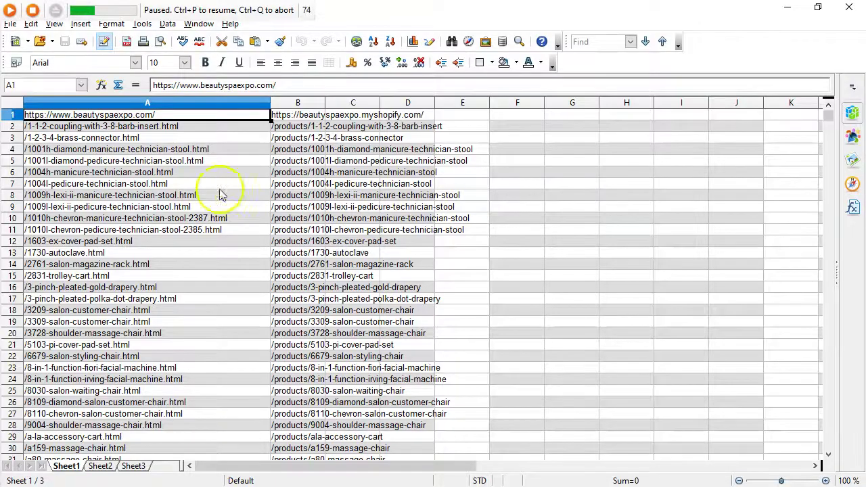
left_click(195, 127)
key("alt+Tab")
key("alt+Tab")
key("Up")
key("ctrl+c")
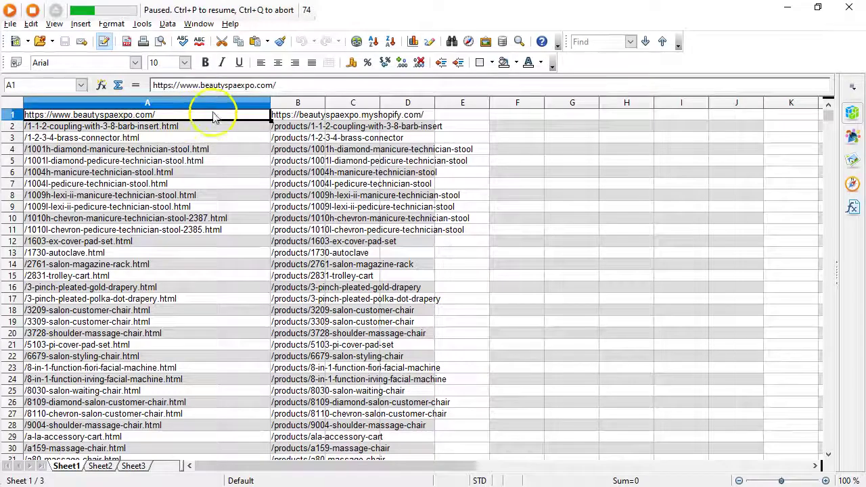
key("alt+Tab")
key("ctrl+v")
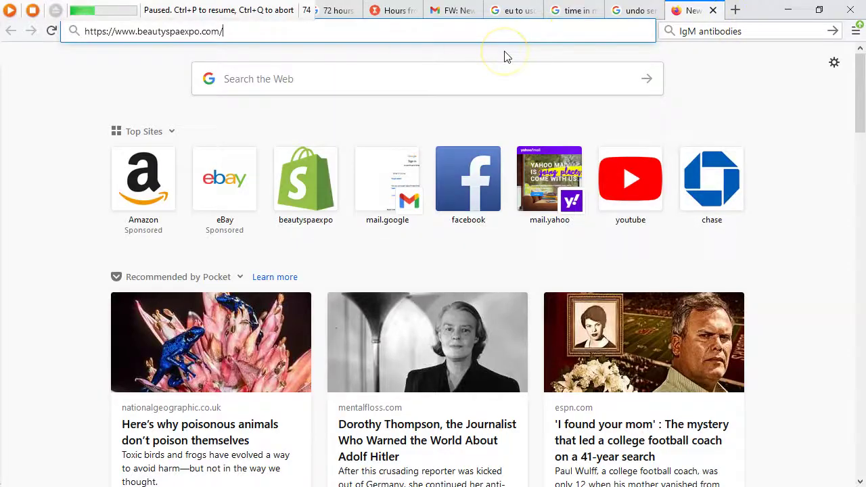
type("sitemp")
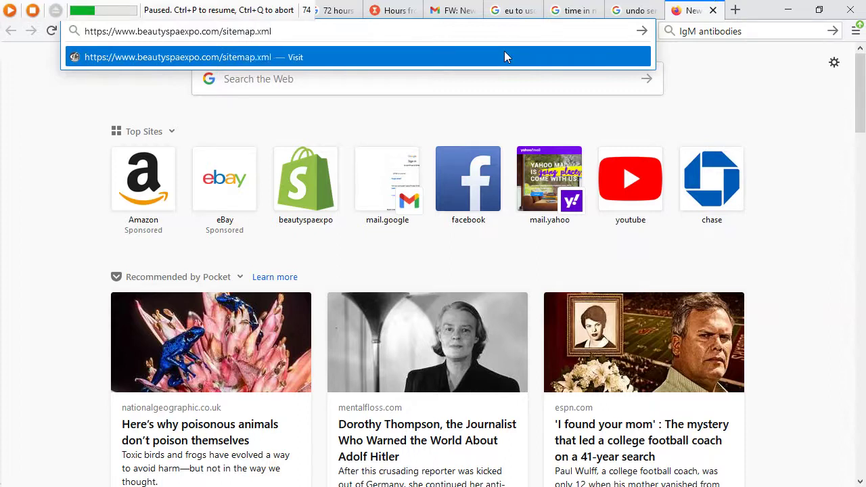
key("Return")
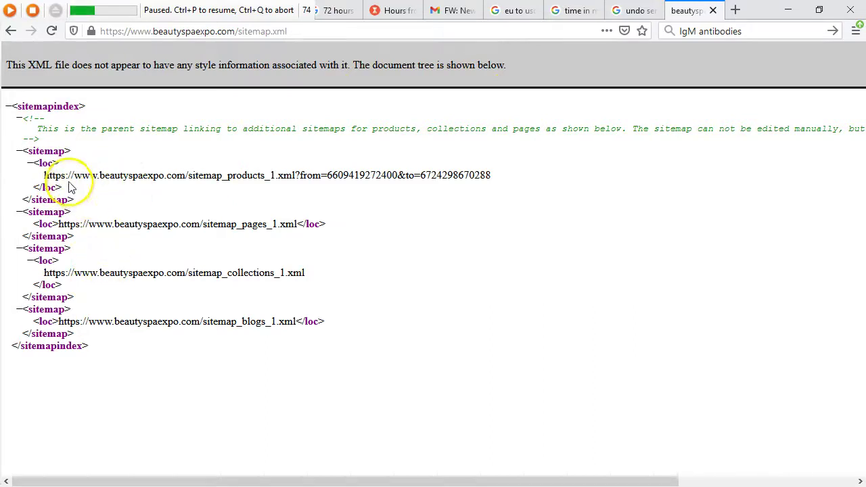
- Copy the products sitemap address from the sitemap index and open it in a new tab
left_click_drag(44, 175, 507, 180)
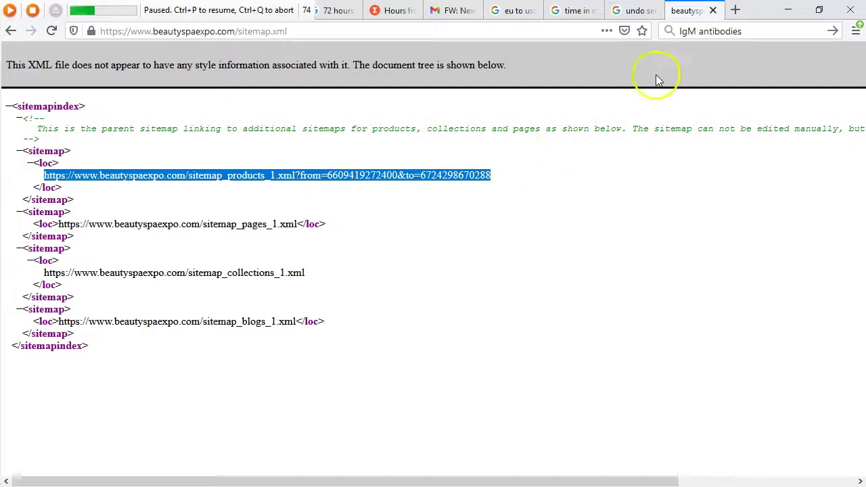
left_click(572, 31)
key("ctrl+v")
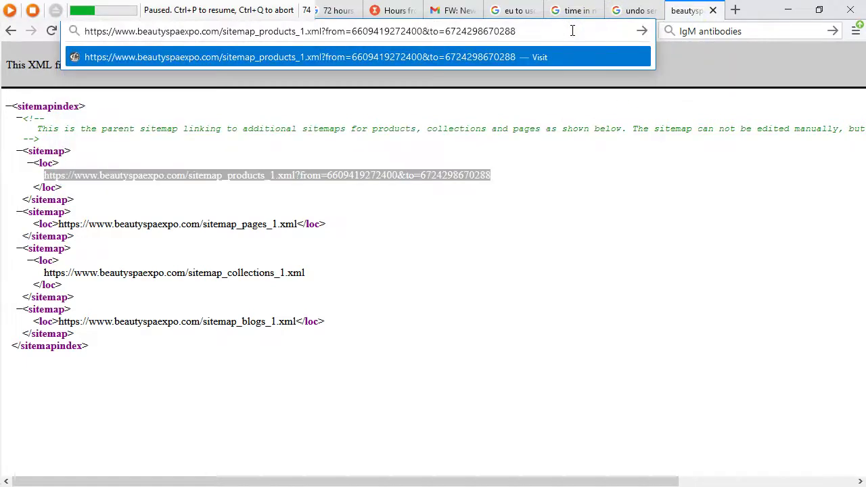
left_click(735, 9)
key("ctrl+v")
key("Return")
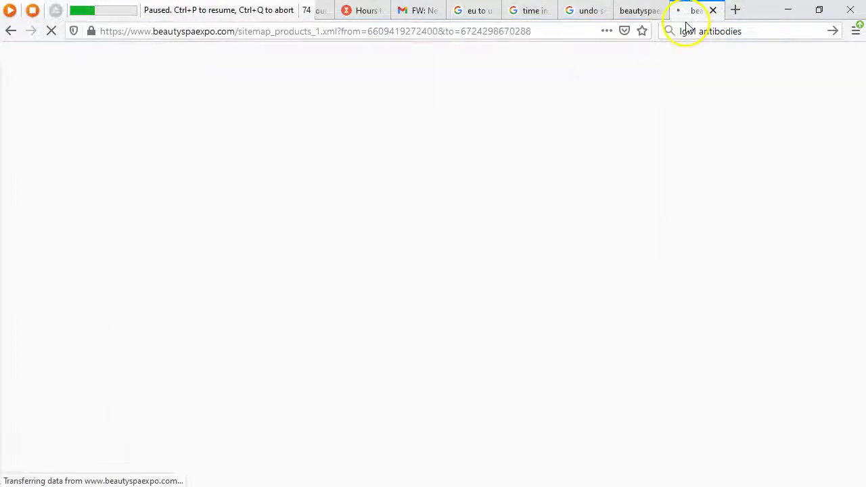
- Select the products sitemap's entire XML tree from the urlset tag to the end and copy it
left_click_drag(65, 131, 95, 130)
left_click(101, 129)
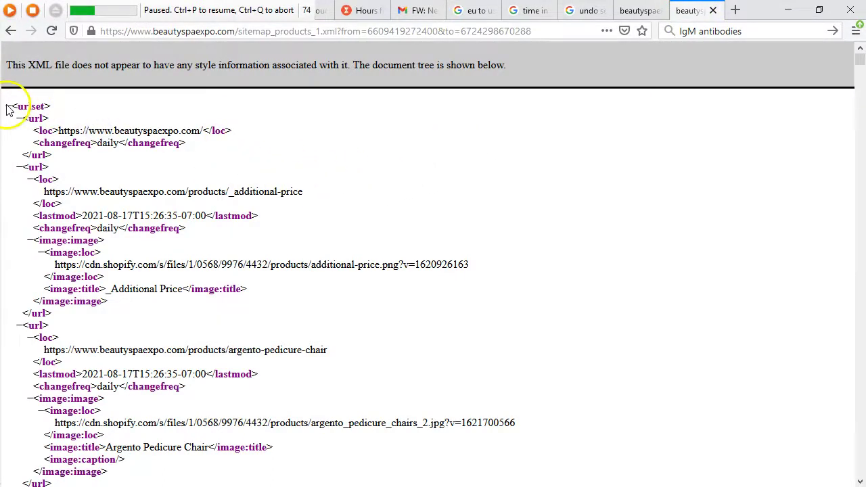
left_click_drag(11, 106, 341, 483)
scroll(248, 232, "down", 15)
right_click(155, 343)
left_click(214, 228)
- Switch to the empty Dreamweaver document and paste the copied sitemap code into it
key("alt+Tab")
key("alt+Tab")
key("Tab")
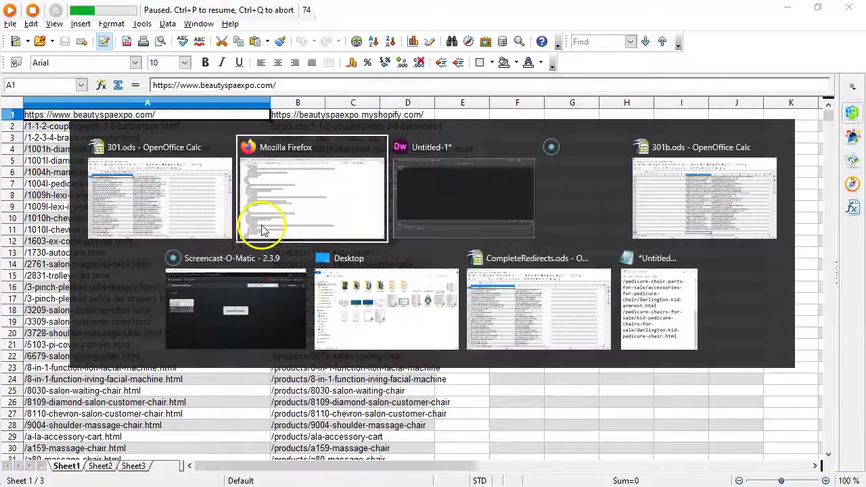
key("ctrl+v")
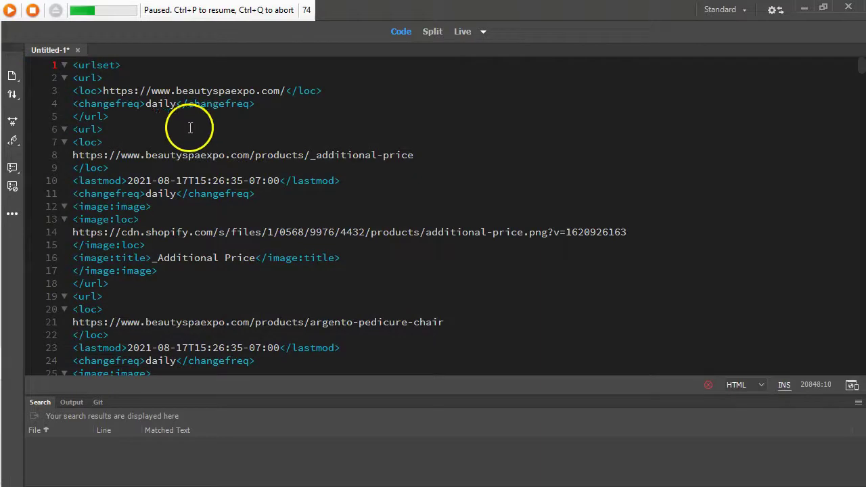
- Delete the opening <urlset> line at the start of the pasted code
left_click(140, 117)
left_click_drag(103, 92, 65, 71)
triple_click(92, 65)
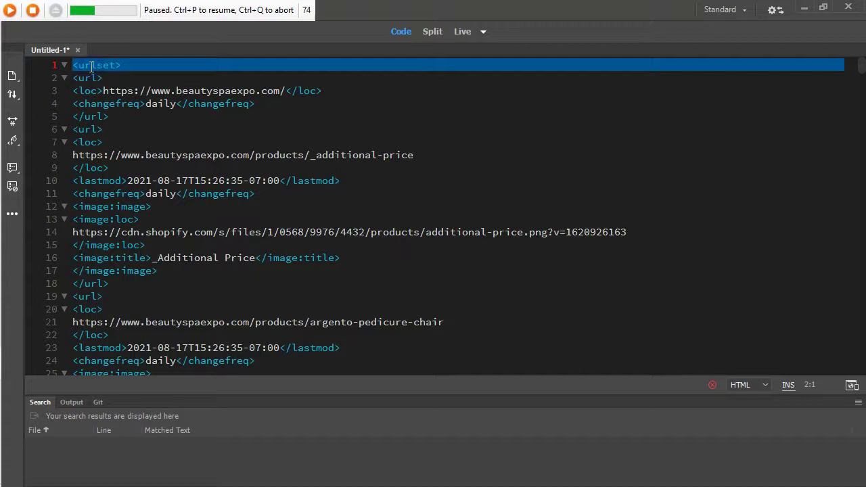
key("Delete")
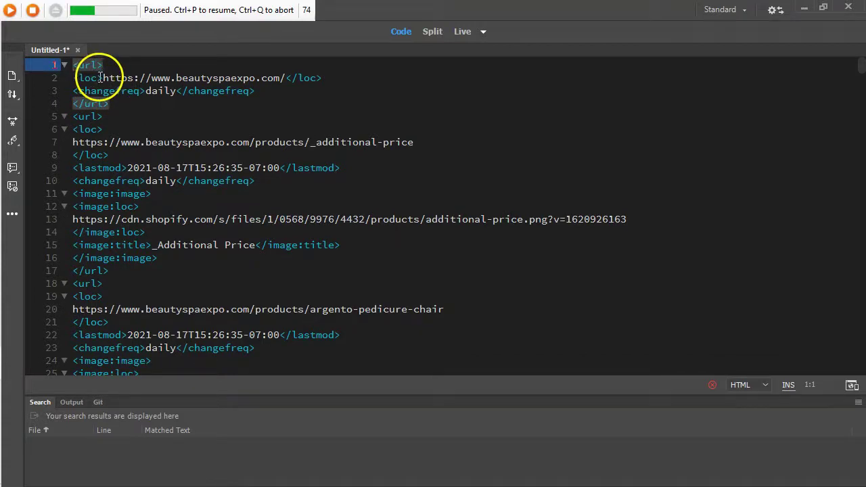
- Replace every consecutive <url> and <loc> tag pair in the current document with nothing
left_click(104, 78)
left_click_drag(67, 77, 67, 65)
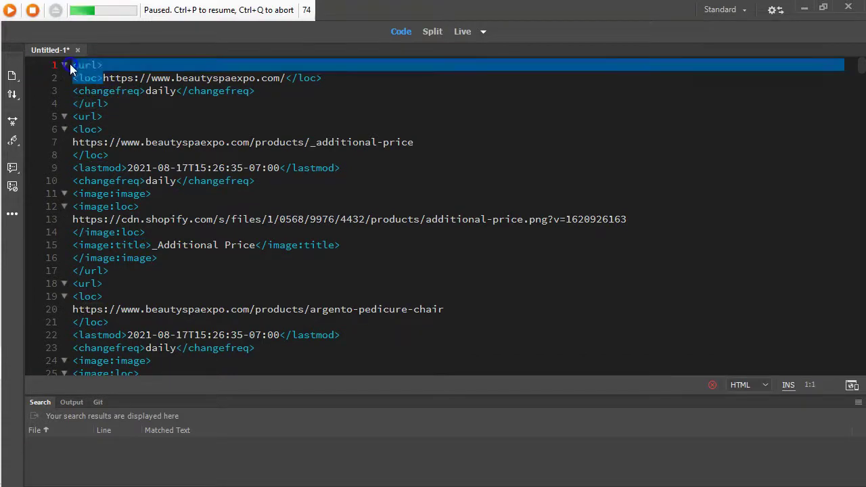
key("ctrl+shift+f")
left_click(383, 232)
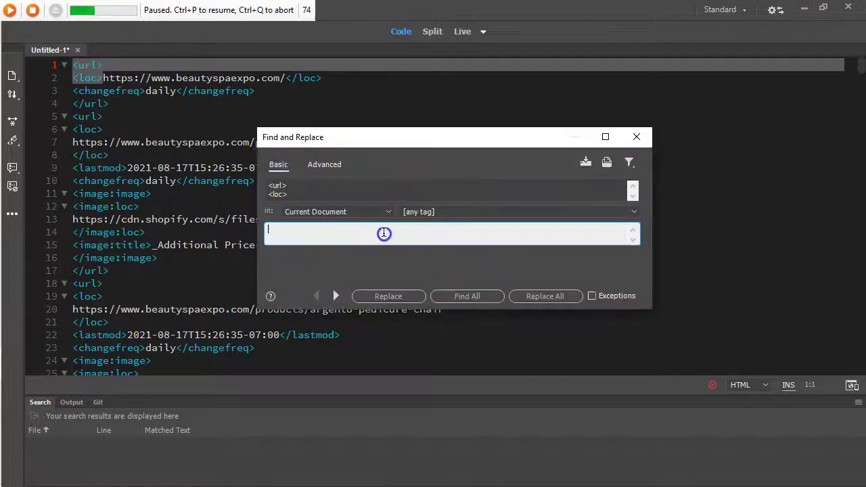
left_click(535, 293)
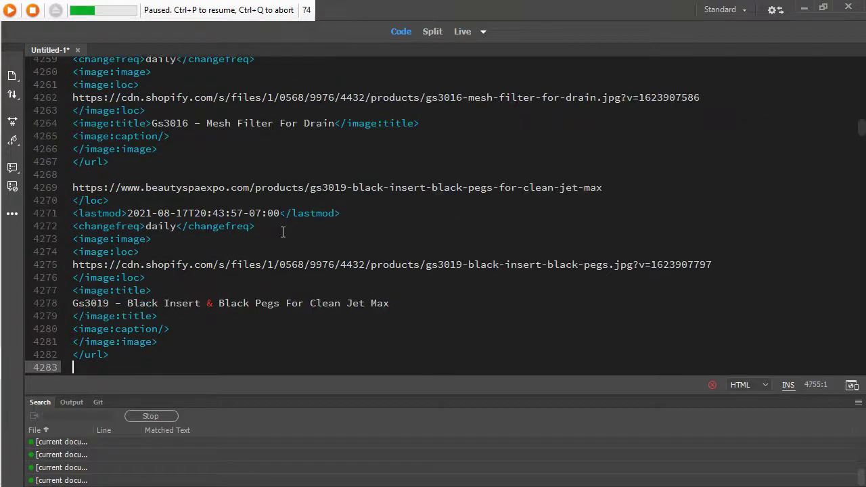
left_click(285, 228)
- Switch to the 301.ods spreadsheet and select the first old product path in cell A2
key("alt+Tab")
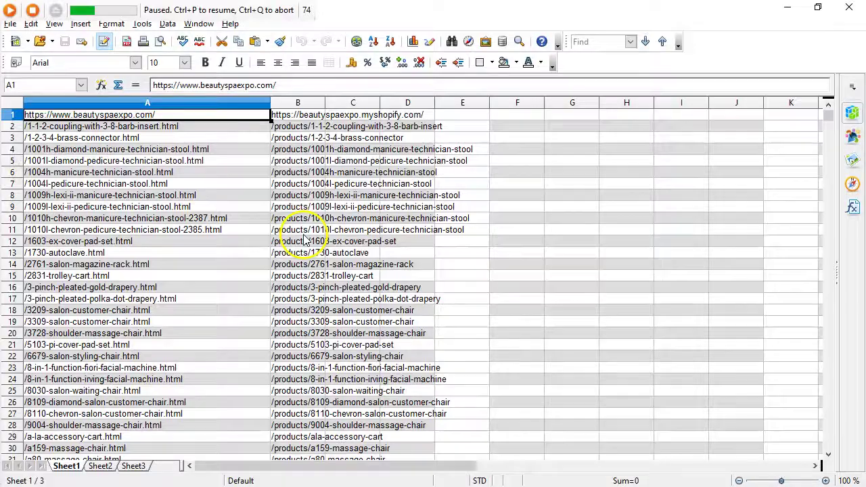
key("alt+Tab")
key("alt+Tab")
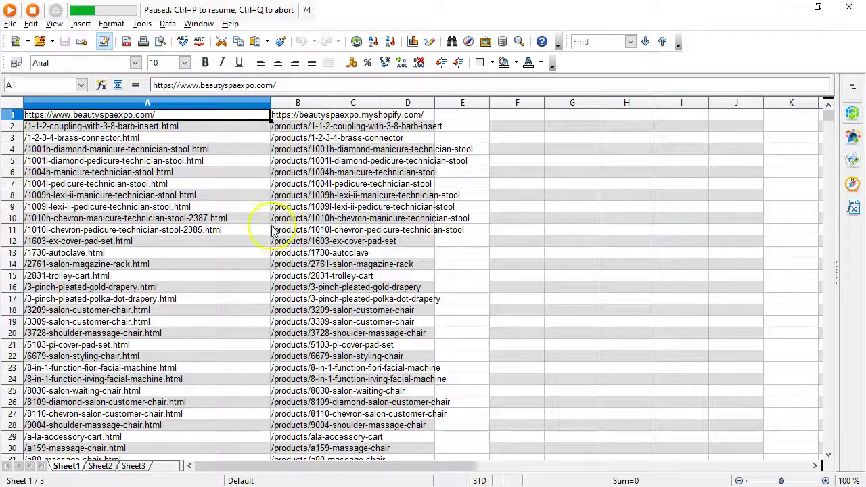
left_click(166, 128)
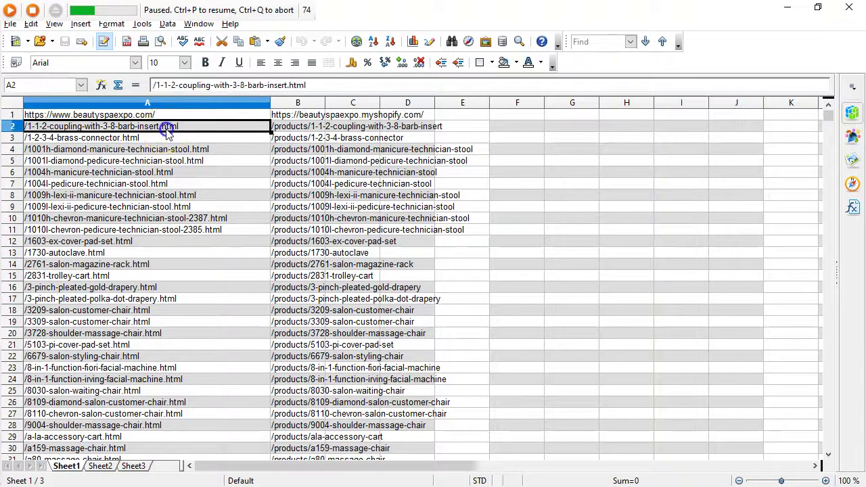
key("Up")
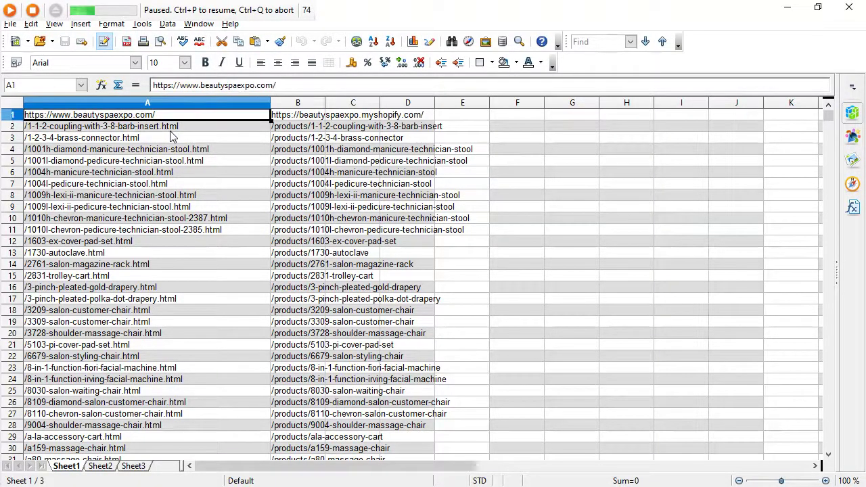
key("Down")
key("ctrl+shift+Down")
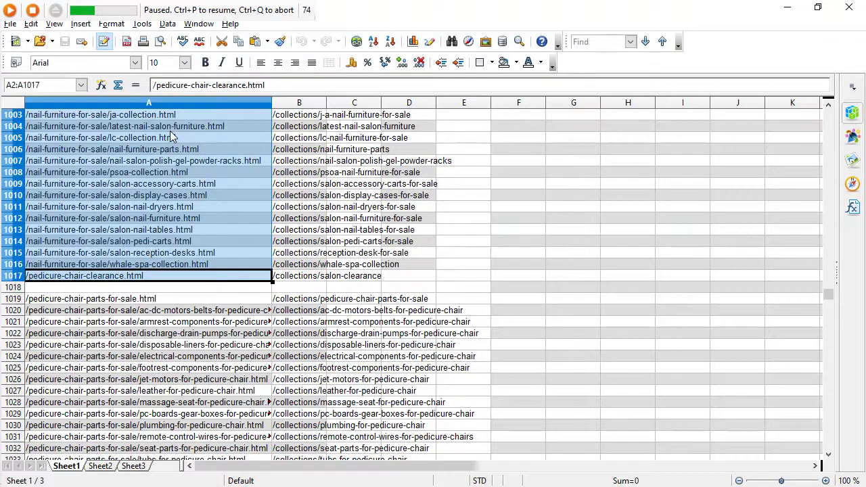
key("ctrl+shift+Up")
key("shift+Down")
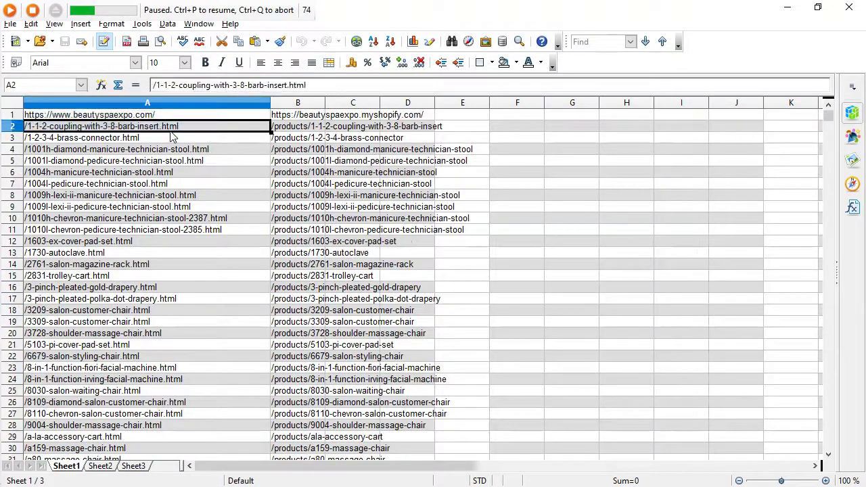
- Copy the old product paths in cells A2 to A13 of the spreadsheet and switch back to Dreamweaver
key("shift+Down")
key("shift+Down")
key("shift+Down")
key("shift+Down")
key("shift+Down")
key("shift+Down")
key("shift+Down")
key("shift+Down")
key("shift+Down")
key("shift+Down")
key("shift+Down")
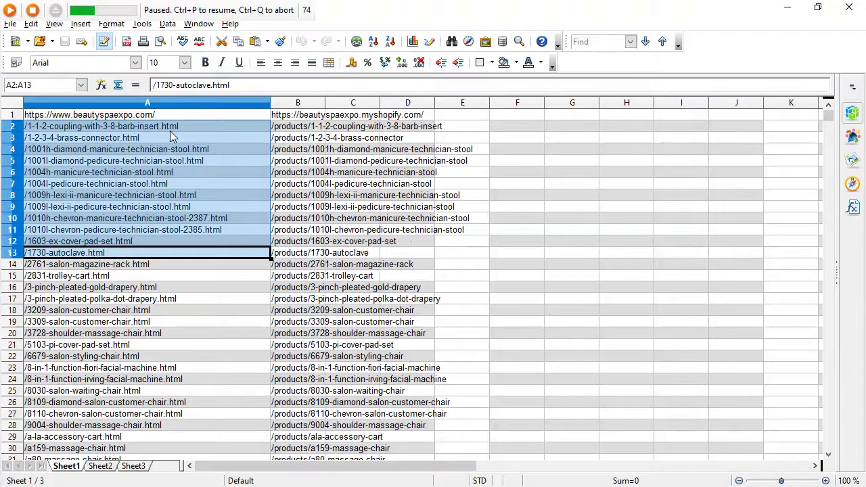
key("alt+Tab")
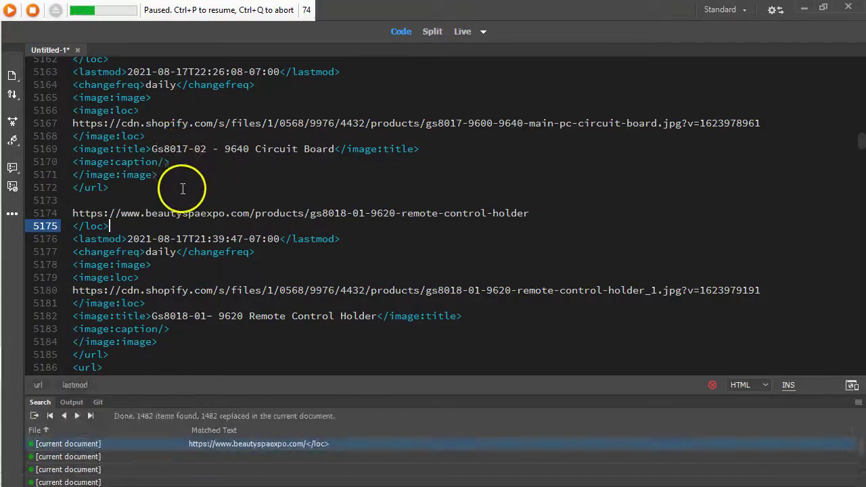
left_click(481, 327)
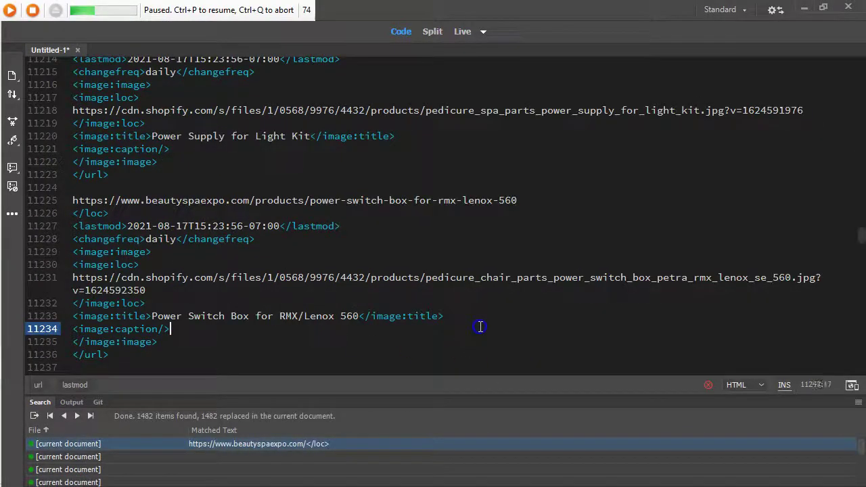
scroll(480, 327, "down", 4)
left_click(481, 327, "shift")
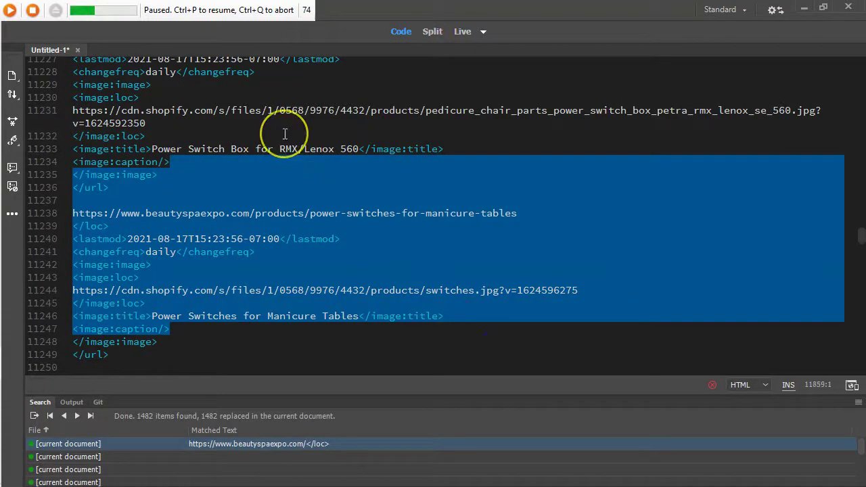
left_click(381, 14)
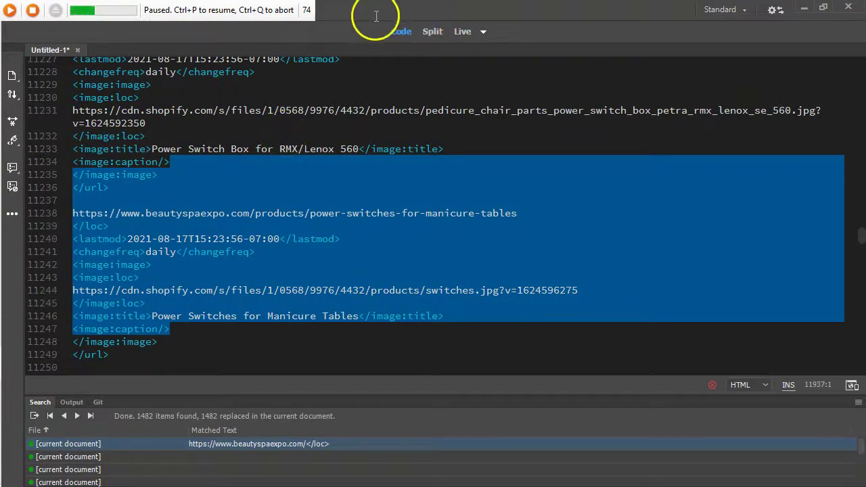
- Create a new blank document and paste the copied old product paths into it
key("ctrl+n")
left_click(682, 415)
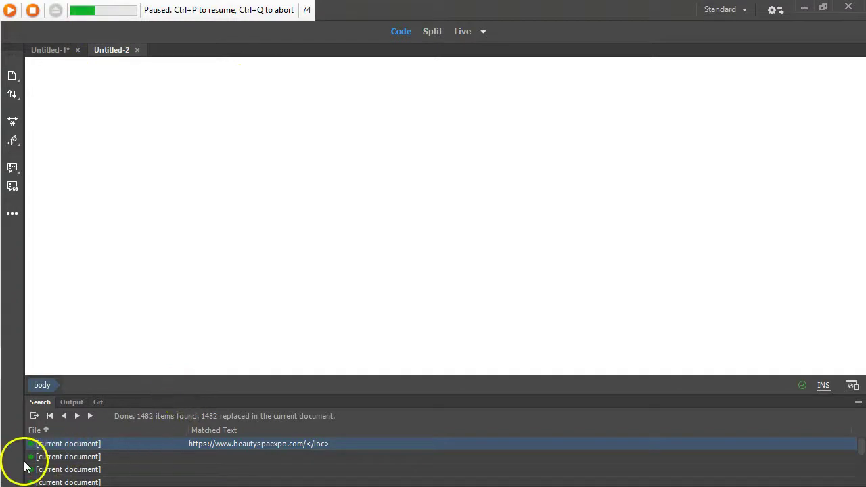
key("ctrl+a")
key("ctrl+v")
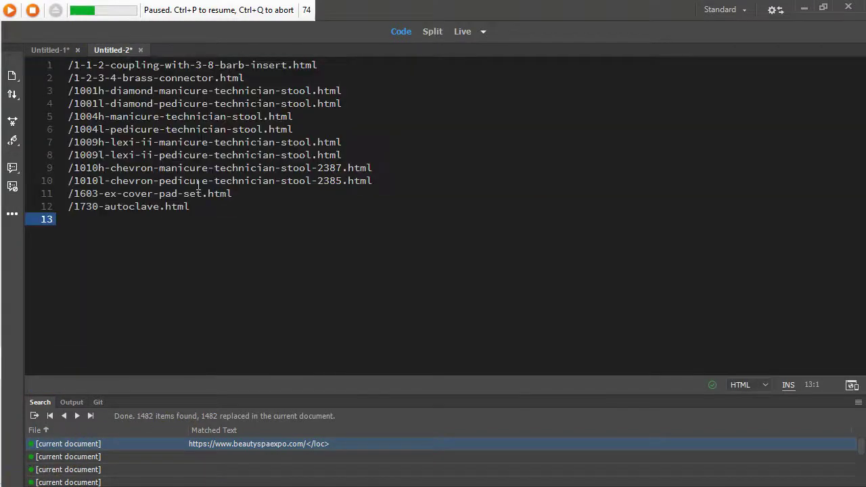
key("BackSpace")
key("alt+Tab")
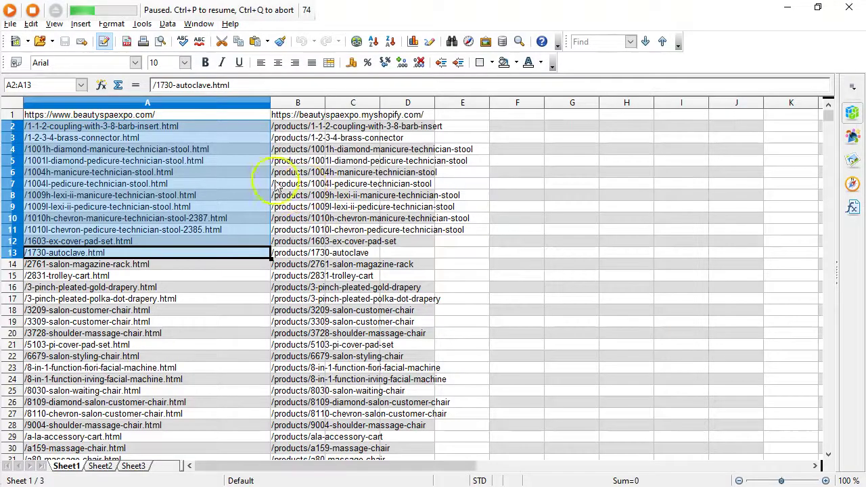
left_click(122, 117)
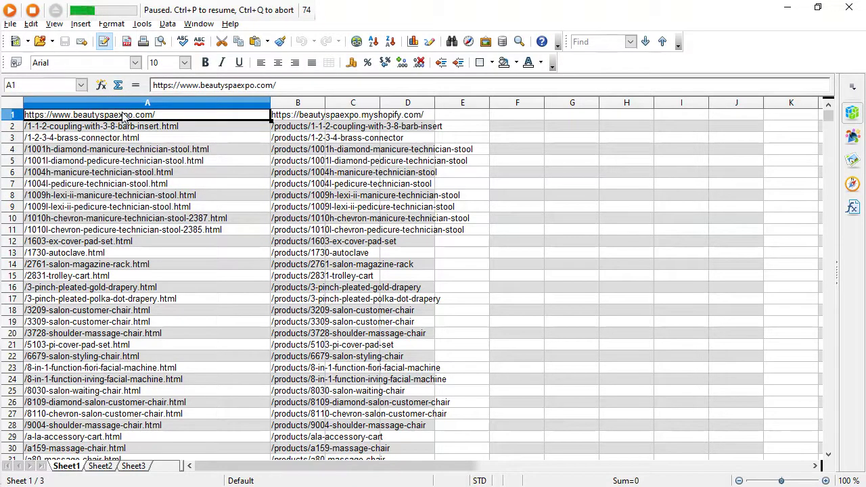
key("alt+Tab")
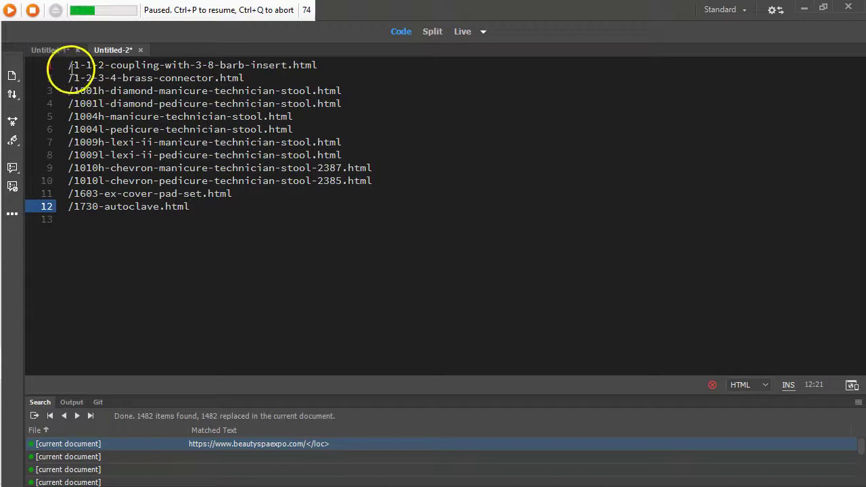
left_click(69, 66)
key("Return")
key("Up")
key("ctrl+v")
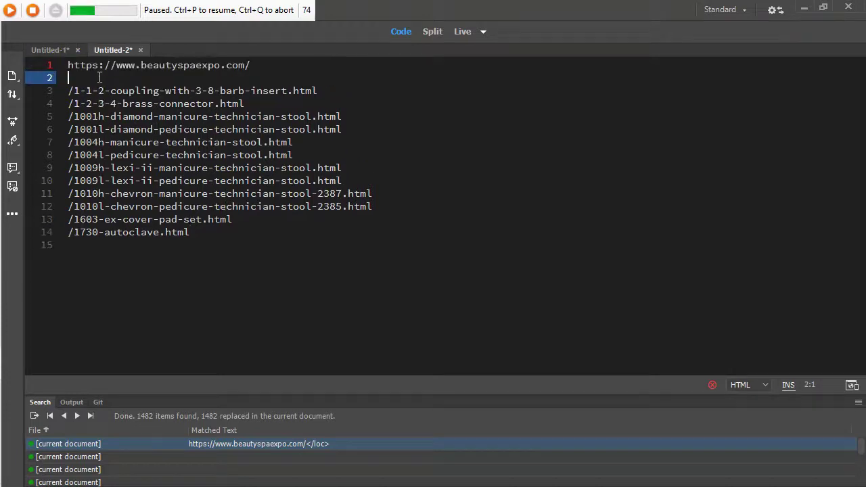
key("BackSpace")
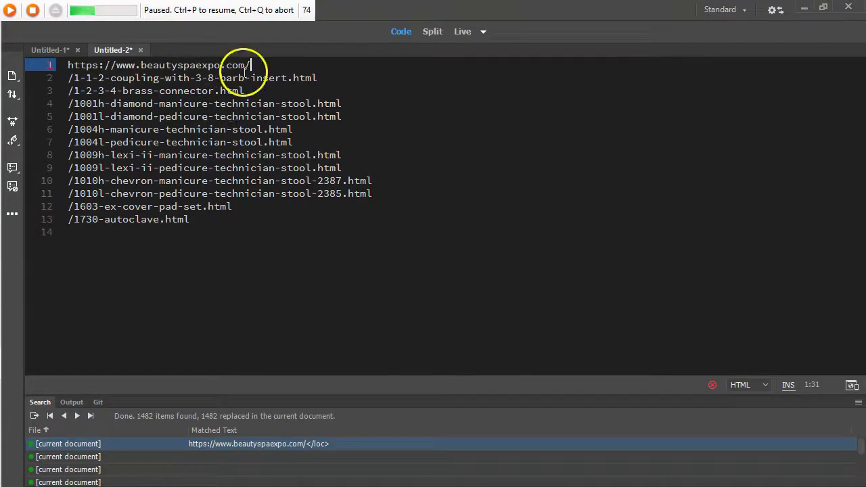
left_click_drag(253, 64, 76, 78)
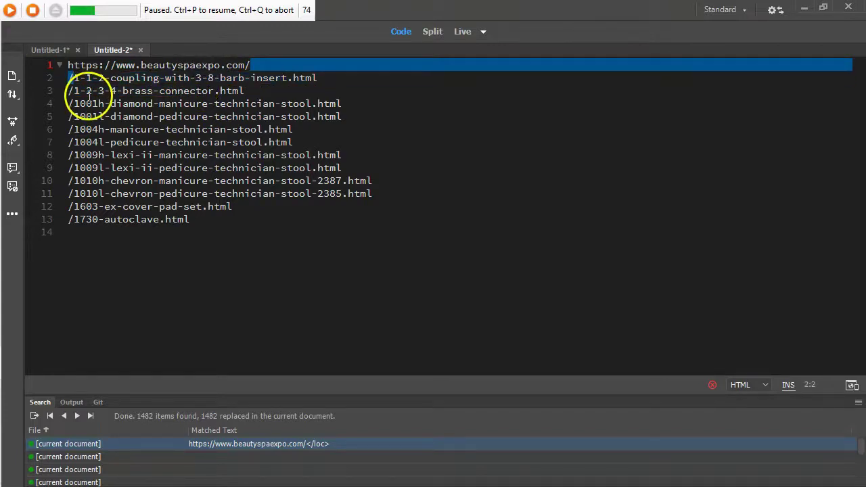
key("ctrl+f")
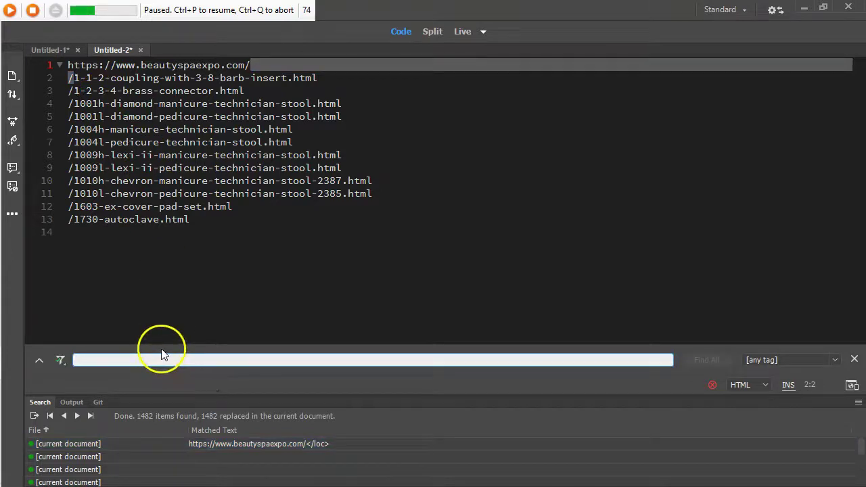
key("ctrl+h")
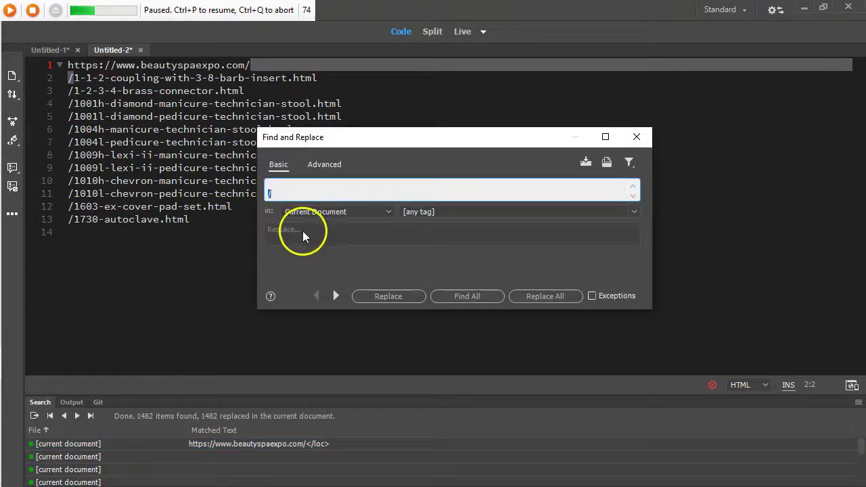
left_click(302, 231)
type("https://www.beautyspaexpo.com/")
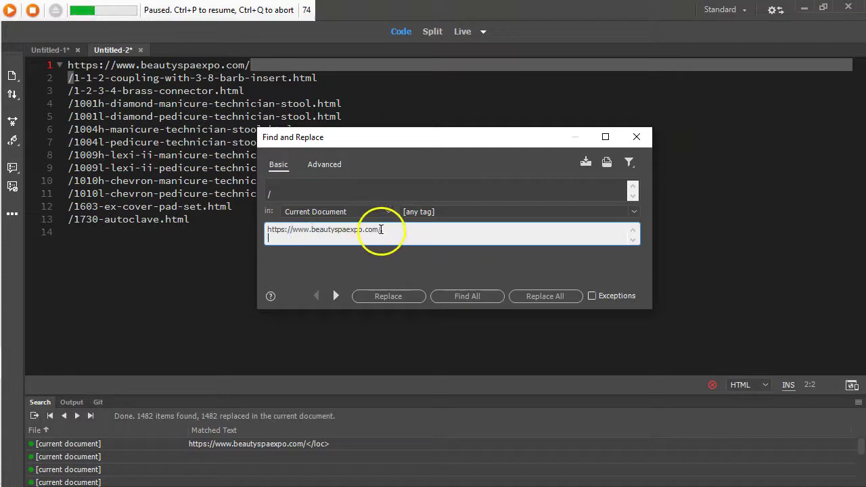
left_click_drag(381, 229, 300, 231)
double_click(268, 229)
key("ctrl+c")
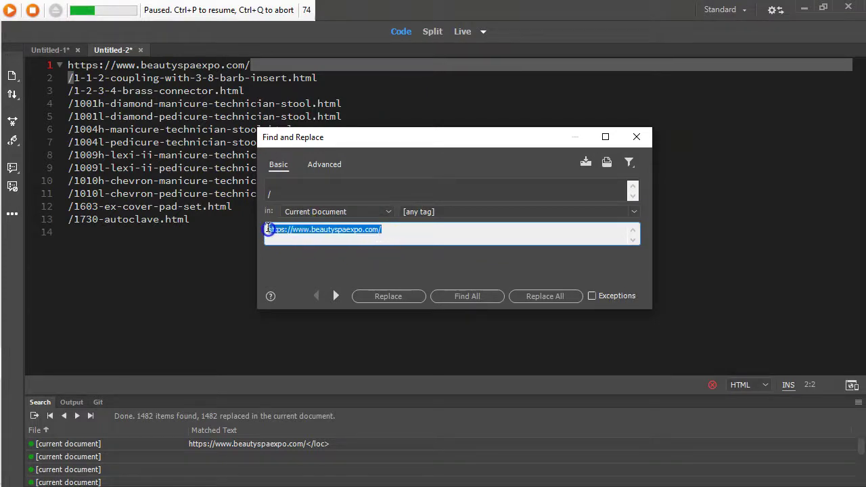
key("Return")
key("ctrl+v")
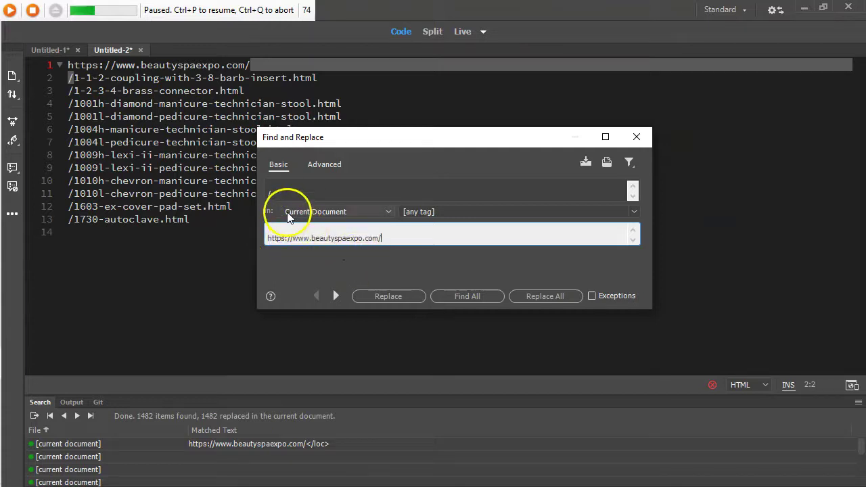
left_click(535, 296)
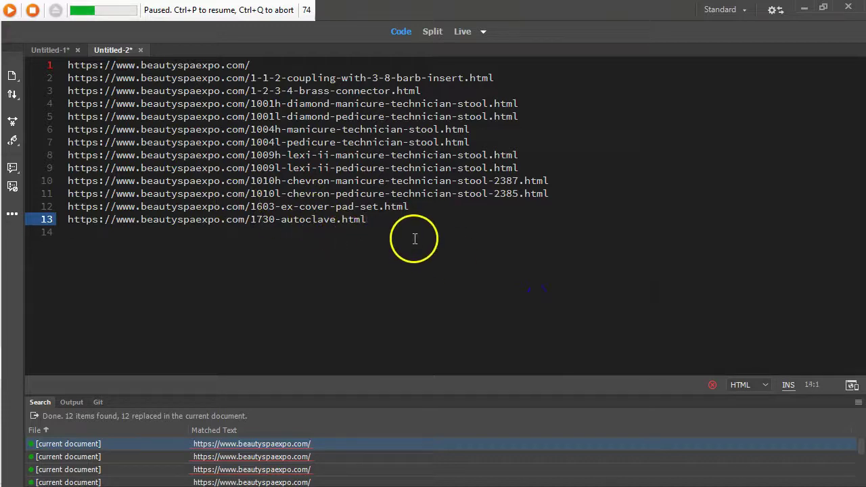
- Copy the new product paths in cells B2 to B11 of the spreadsheet and paste them below the old URLs in the Dreamweaver document
key("Return")
key("alt+Tab")
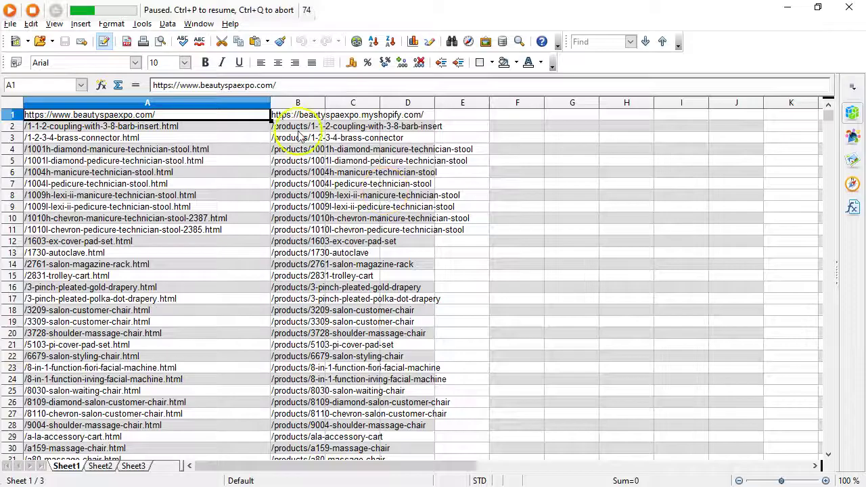
left_click(298, 130)
key("shift+Down")
key("shift+Down")
key("shift+Down")
key("shift+Down")
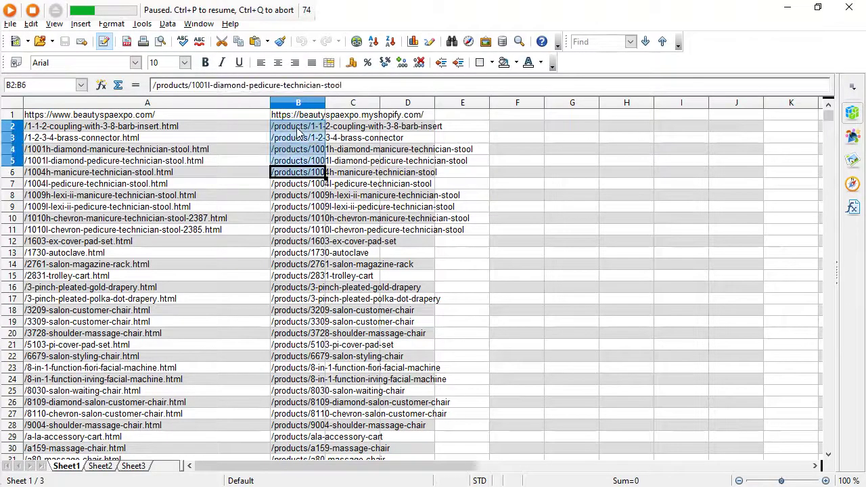
key("shift+Down")
key("shift+Down")
key("shift+Down")
key("shift+Down")
key("shift+Down")
key("ctrl+c")
key("alt+Tab")
key("ctrl+v")
key("alt+Tab")
left_click(304, 115)
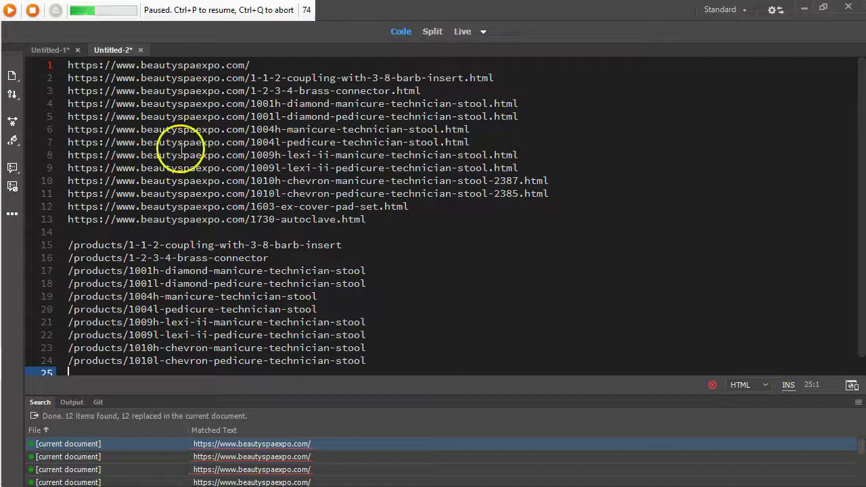
left_click(78, 245)
left_click(98, 231)
key("ctrl+v")
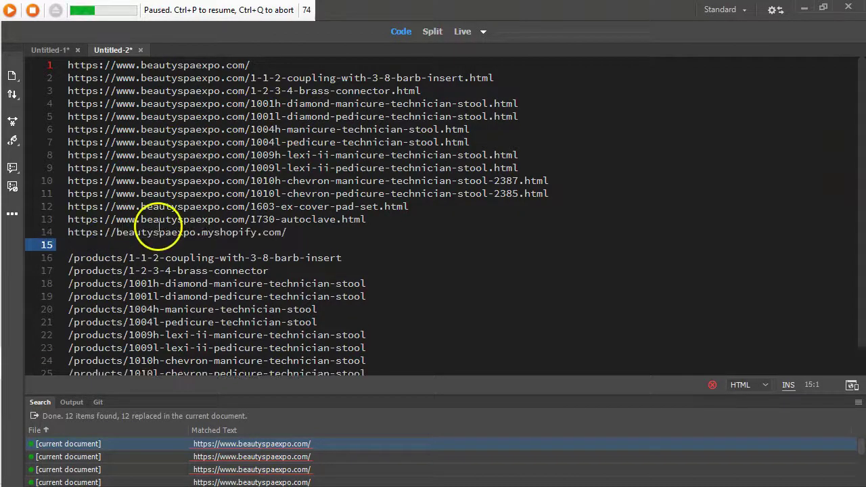
key("BackSpace")
left_click_drag(287, 232, 71, 232)
left_click_drag(124, 245, 222, 232)
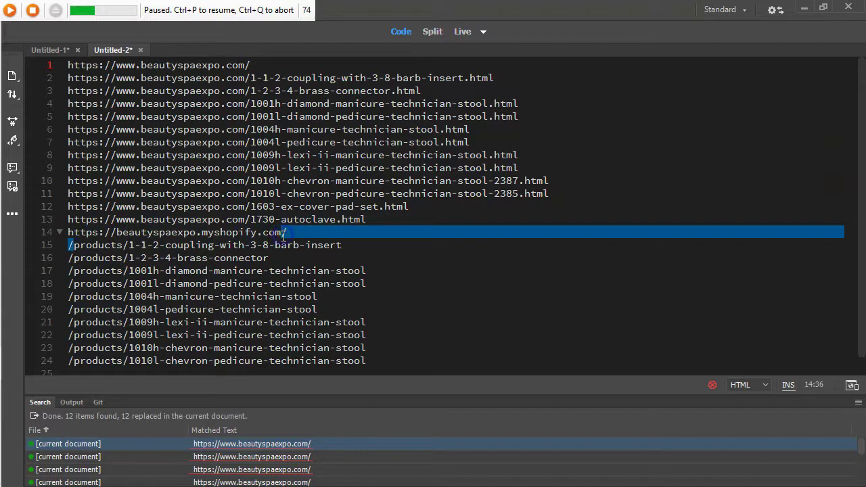
key("ctrl+shift+f")
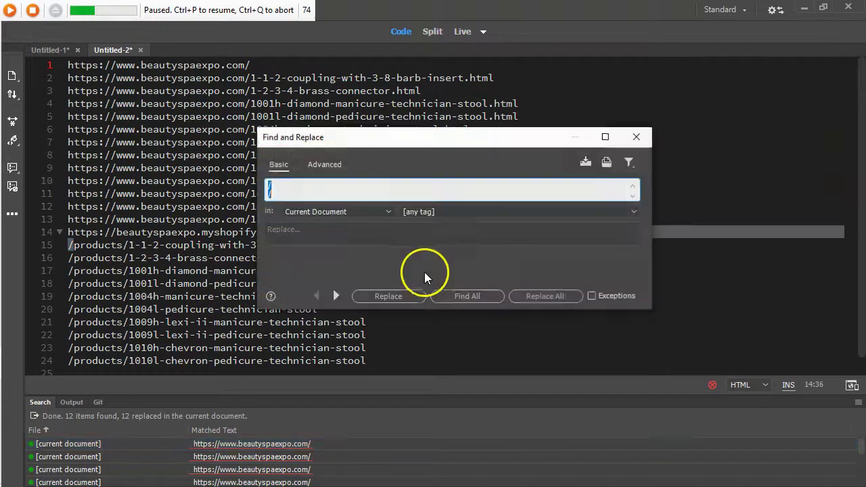
left_click(393, 230)
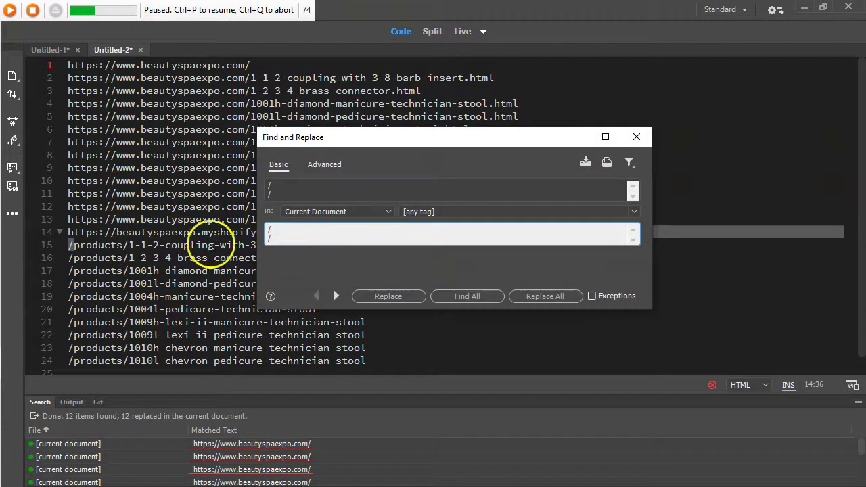
left_click(197, 232)
left_click_drag(320, 141, 458, 130)
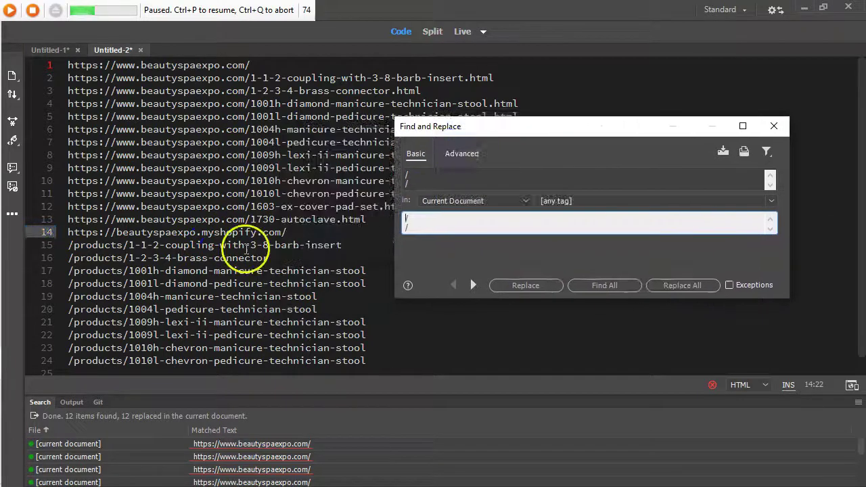
left_click_drag(287, 232, 73, 234)
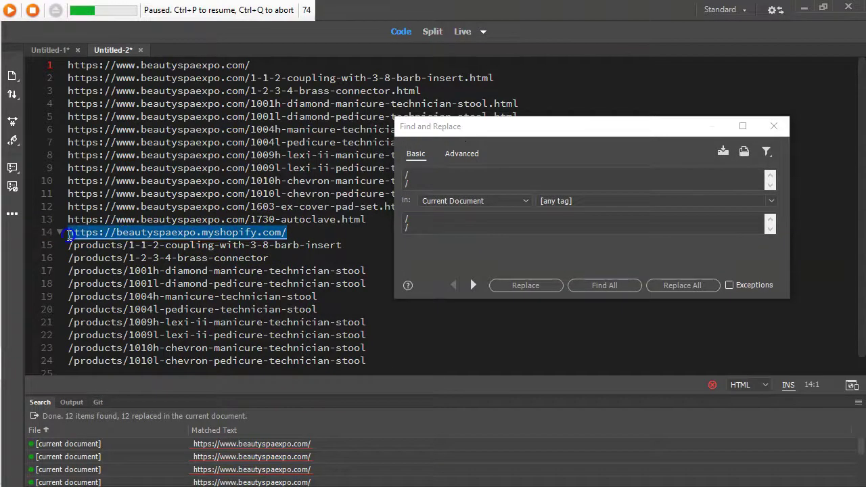
left_click(412, 227)
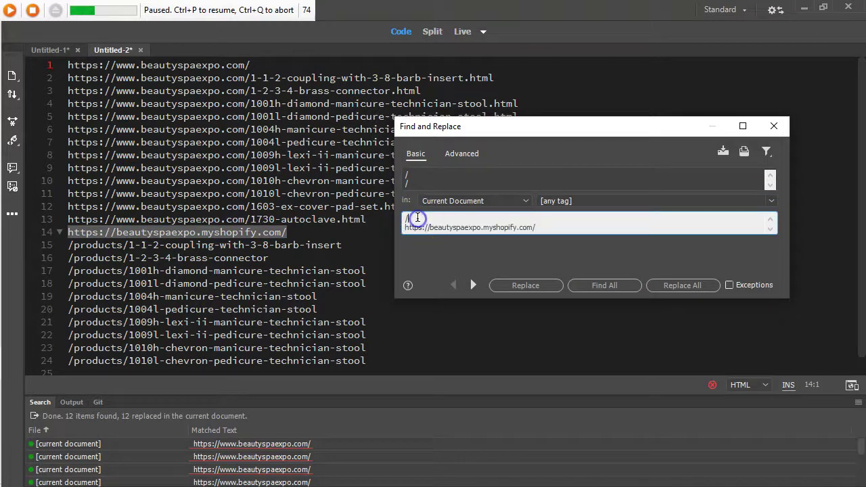
left_click(420, 175)
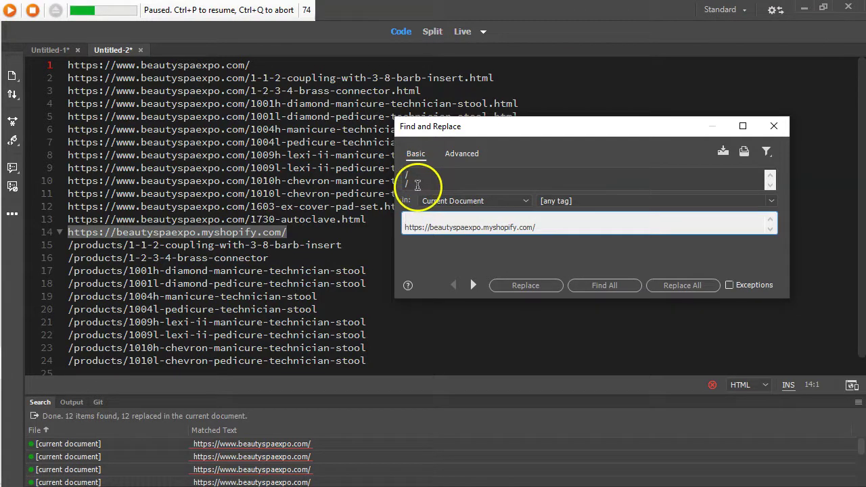
left_click(416, 183)
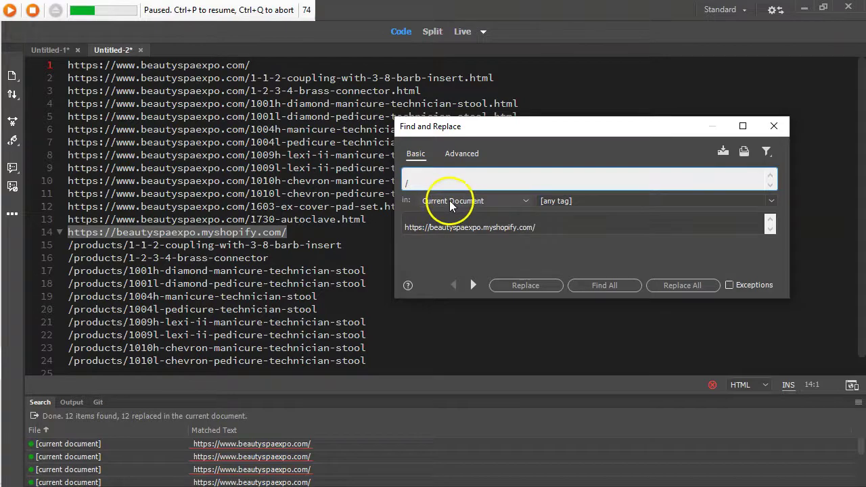
left_click(529, 288)
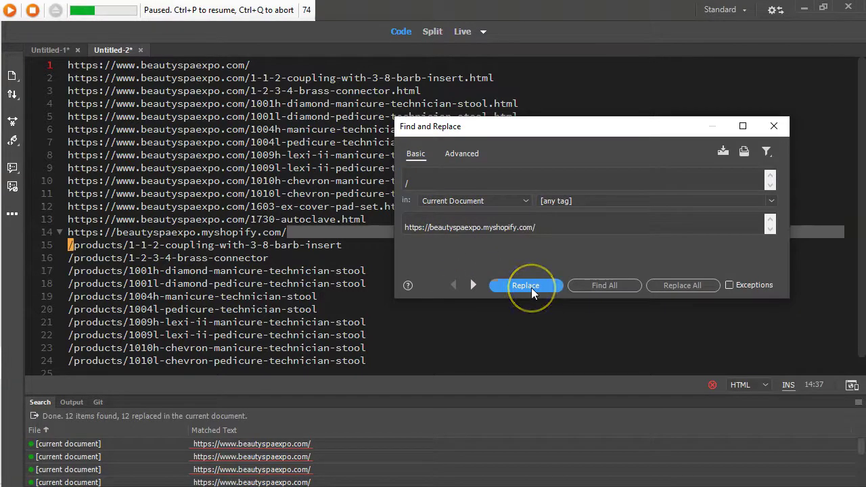
left_click(678, 284)
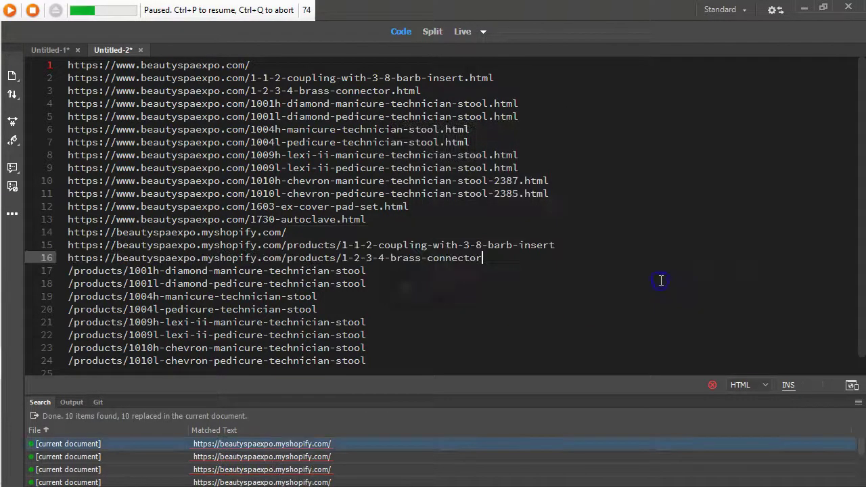
left_click(404, 310)
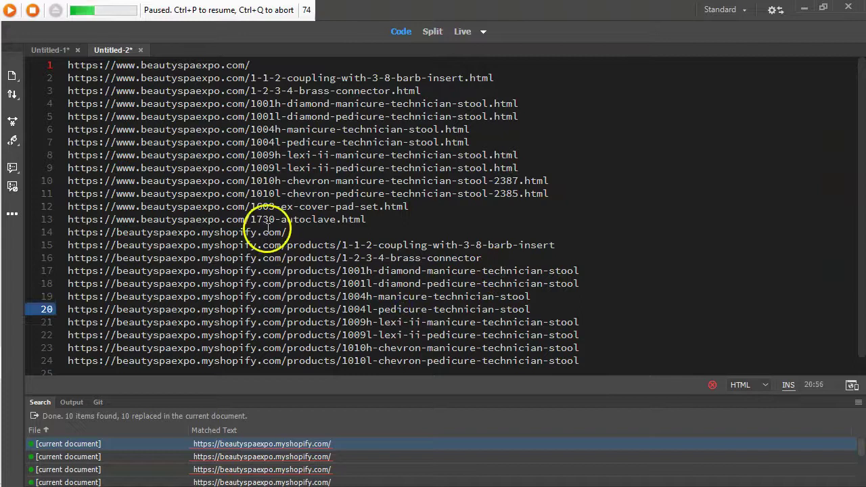
scroll(267, 233, "down", 1)
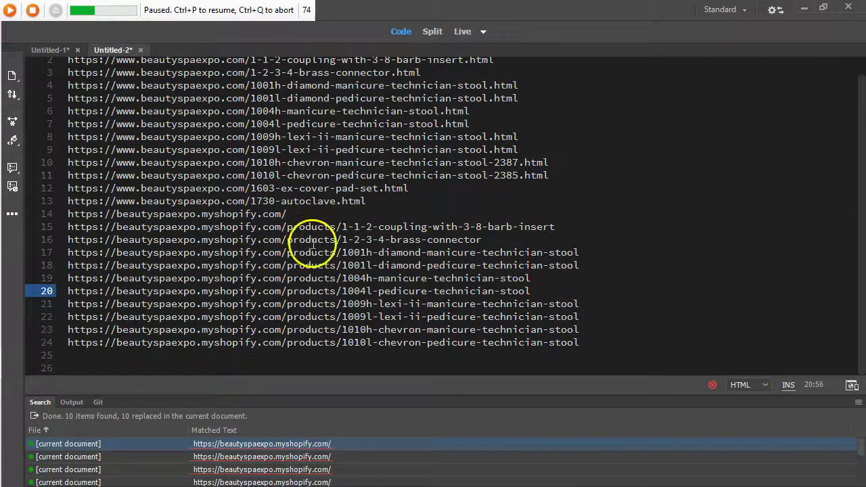
scroll(313, 237, "up", 1)
key("alt+Tab")
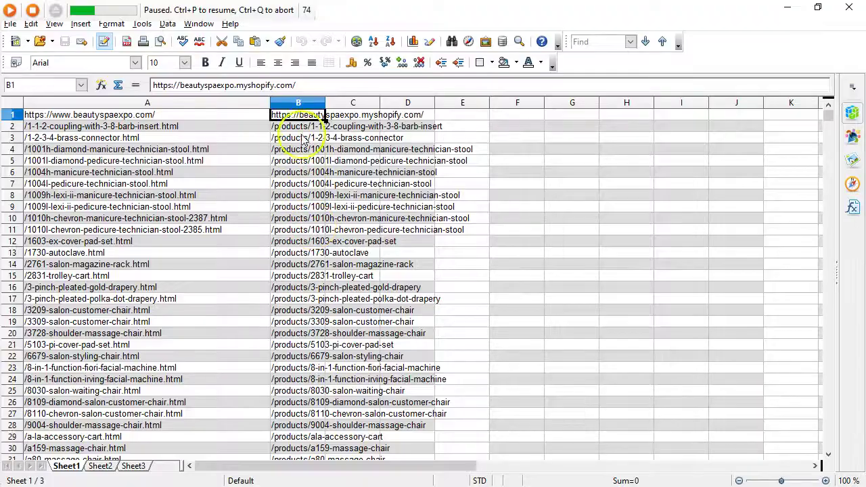
key("alt+Tab")
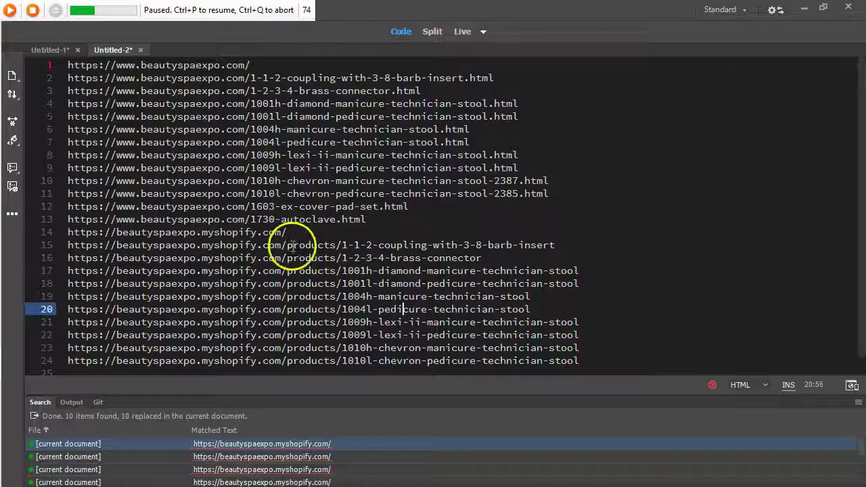
left_click(253, 66)
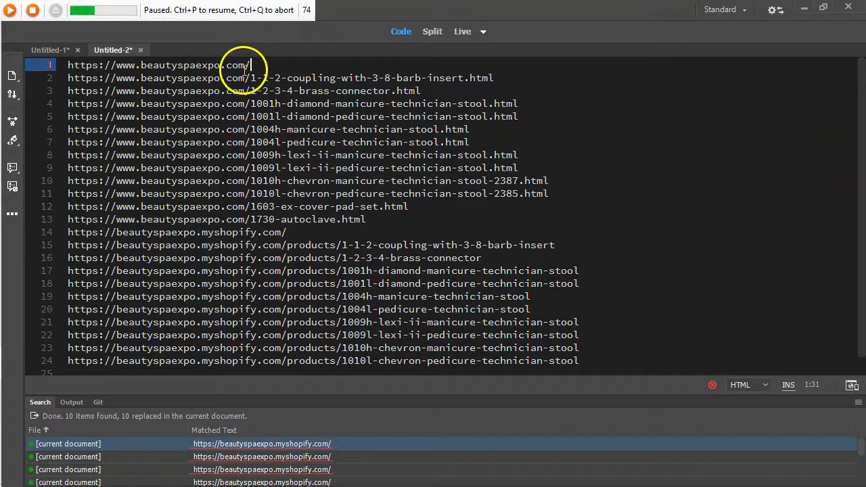
left_click_drag(245, 64, 68, 64)
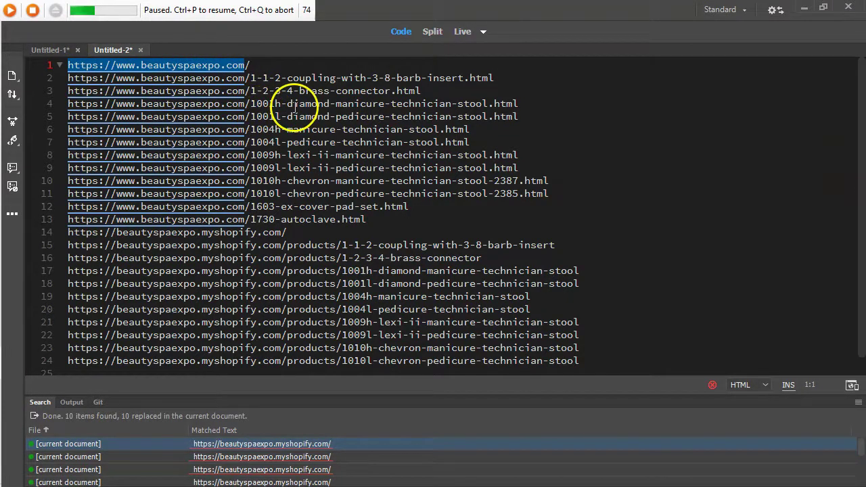
key("ctrl+shift+f")
left_click(657, 282)
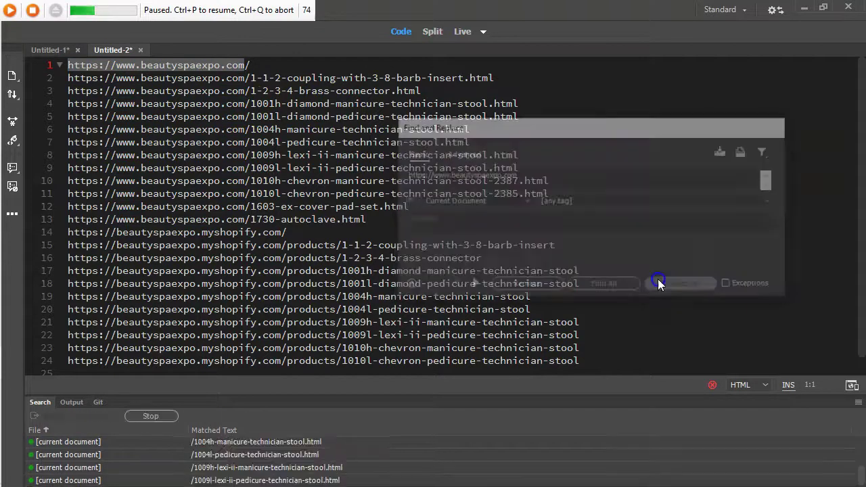
left_click(74, 77)
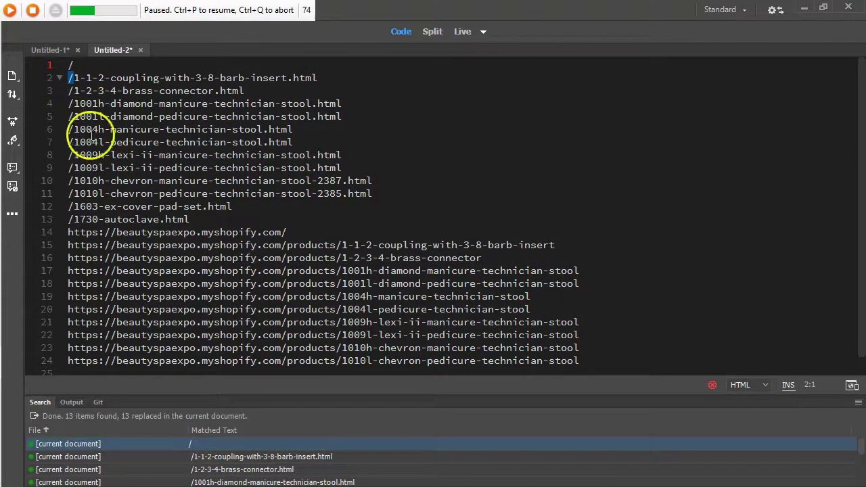
left_click_drag(282, 232, 59, 233)
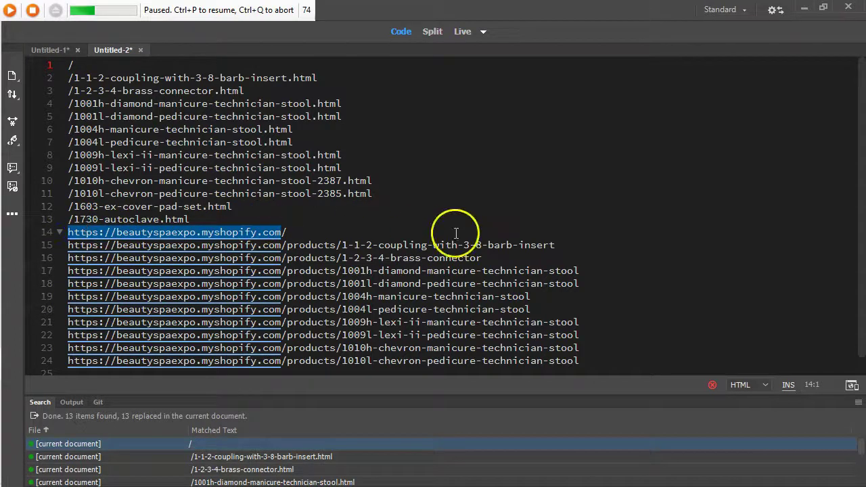
key("ctrl+shift+f")
left_click(657, 286)
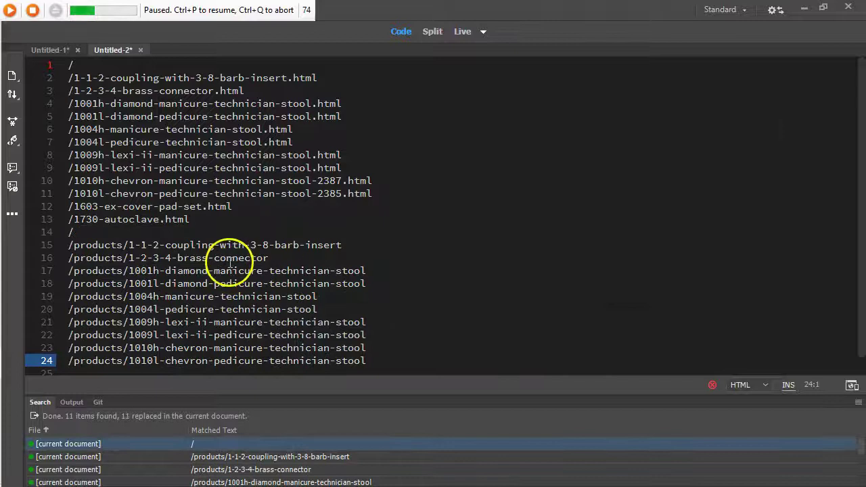
scroll(227, 264, "down", 1)
scroll(208, 304, "up", 1)
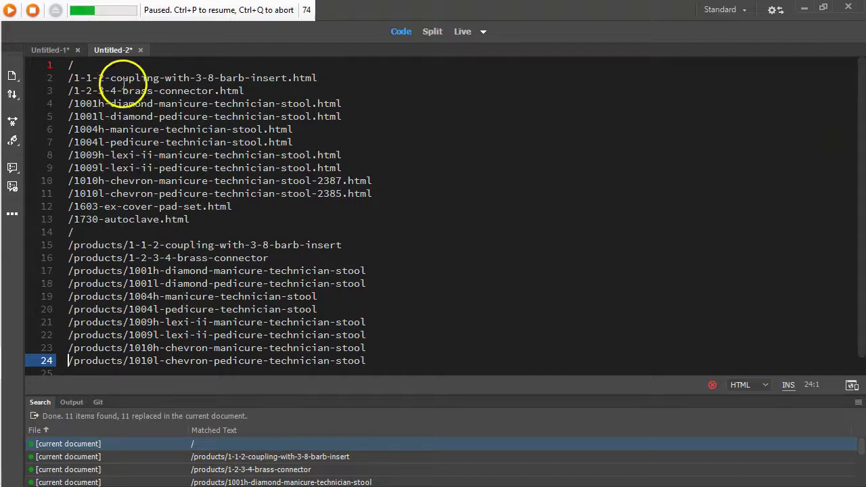
- Copy the old .html paths on lines 2 to 13 and paste them as text into CompleteRedirects.ods from cell F1 down
left_click_drag(211, 216, 39, 79)
key("alt+Tab")
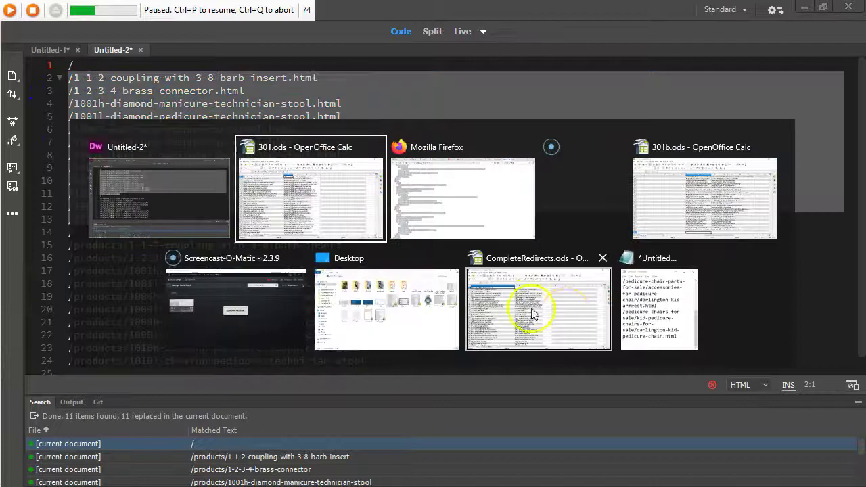
left_click(553, 302)
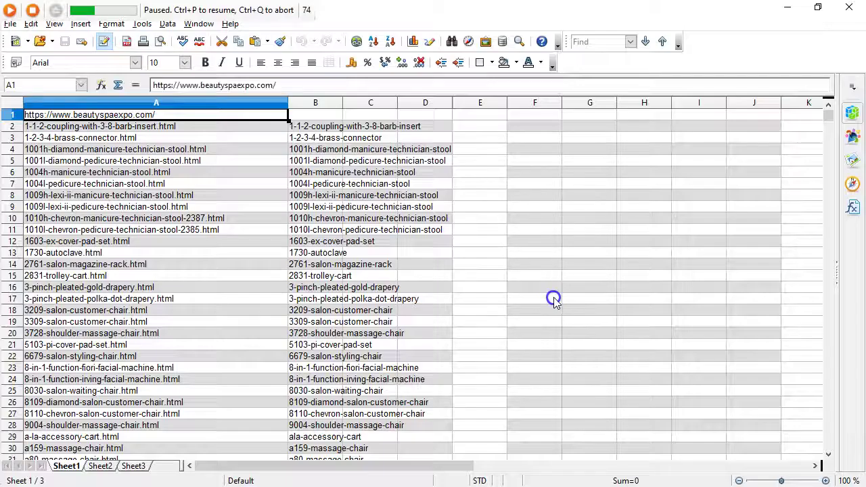
left_click(524, 115)
key("ctrl+v")
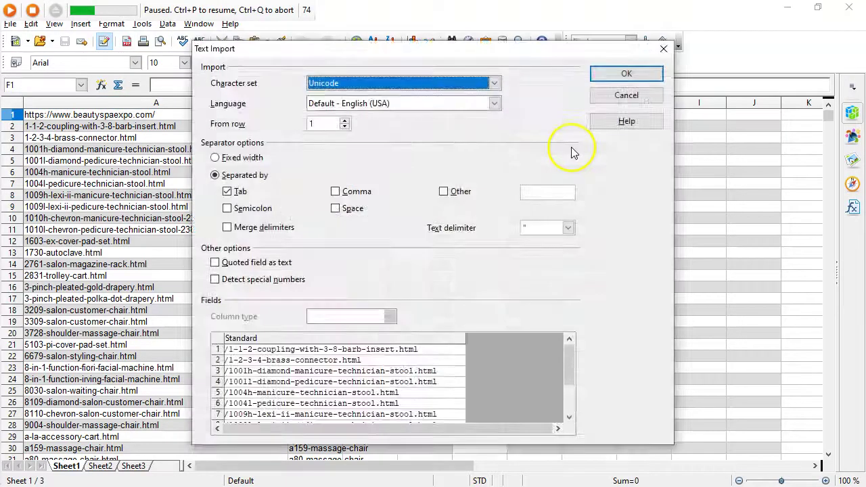
left_click(620, 72)
- Copy the /products paths on lines 15 to 24 of the Dreamweaver document and paste them as text from cell I1 down in CompleteRedirects.ods
key("alt+Tab")
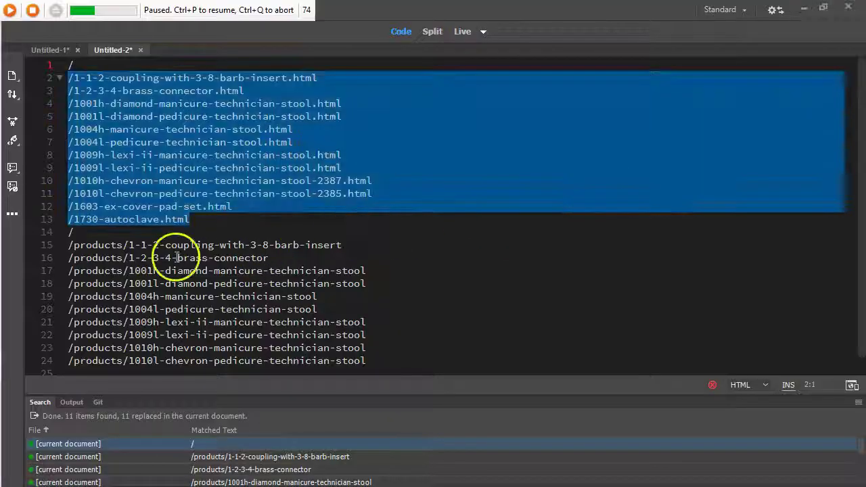
left_click_drag(70, 245, 400, 361)
key("ctrl+c")
key("alt+Tab")
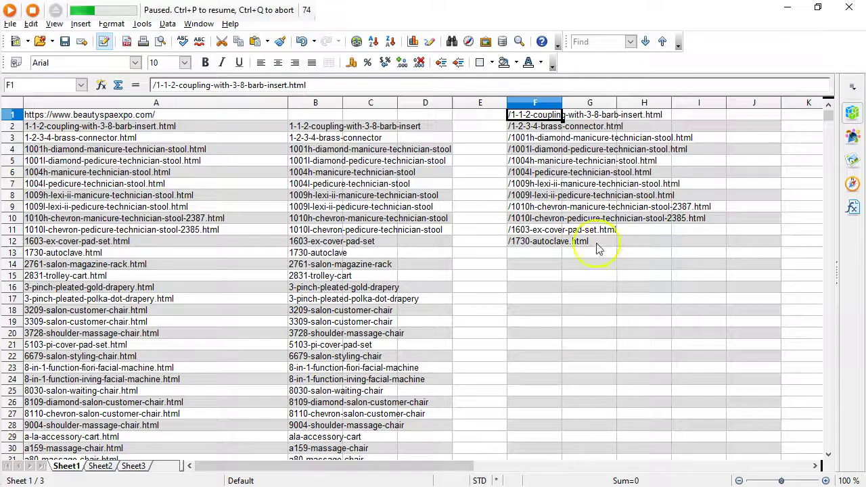
left_click(601, 115)
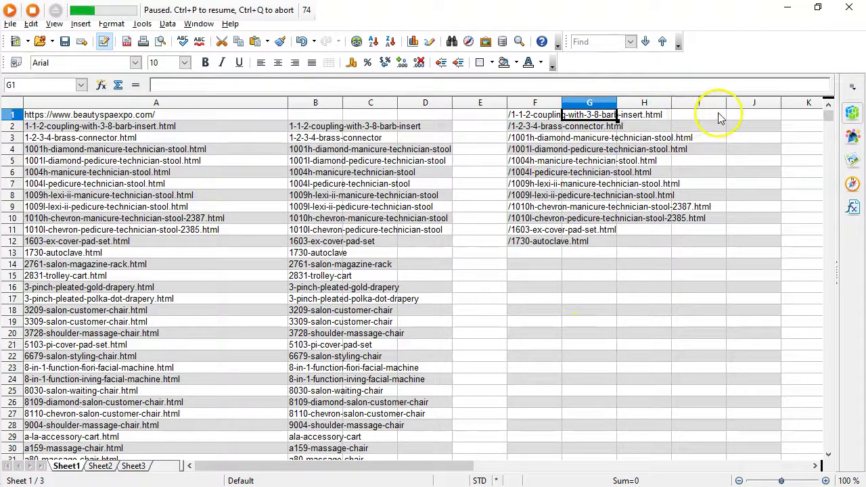
left_click(719, 115)
key("ctrl+v")
left_click(646, 79)
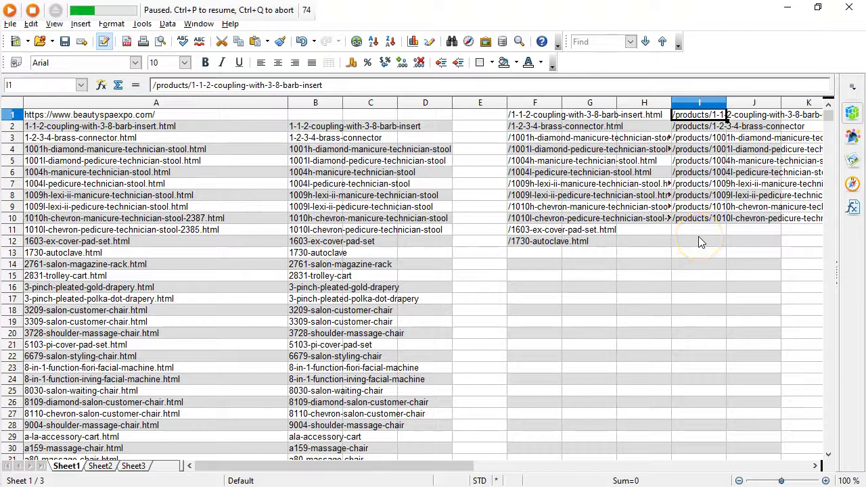
- Clear the two surplus old paths in cells F11 and F12, which have no matching new path
key("Down")
key("Down")
key("Down")
key("Down")
key("Down")
key("Down")
key("Down")
key("Left")
key("Down")
key("Down")
key("Left")
key("Up")
key("Left")
key("Left")
key("Up")
key("Up")
key("Up")
key("Up")
key("Up")
key("Up")
key("Up")
key("Up")
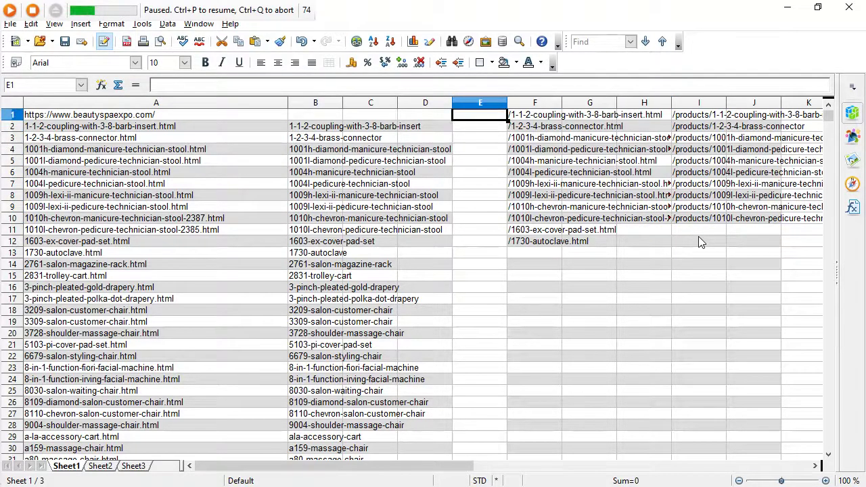
key("Right")
key("Right")
key("Down")
key("Down")
key("Down")
key("Down")
key("Down")
key("Down")
key("Down")
key("Down")
key("Down")
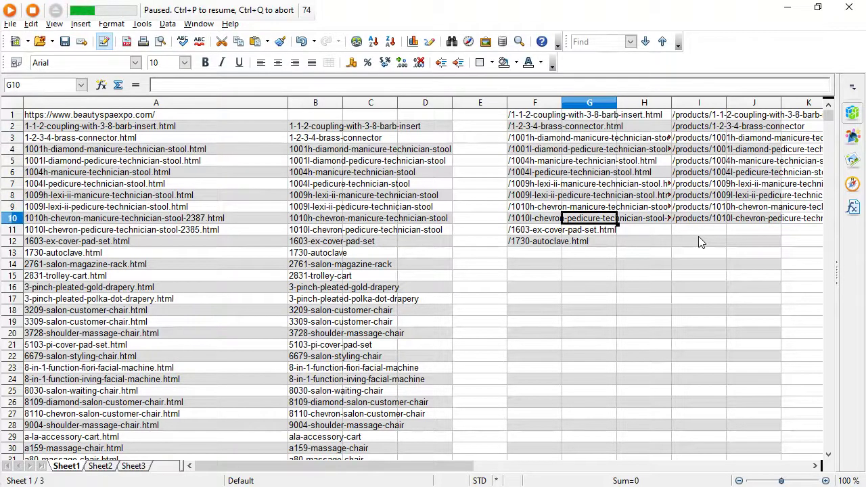
key("Down")
key("Left")
key("Left")
key("Right")
key("shift+Down")
key("BackSpace")
key("Return")
- Check the Redirect from and Redirect to path formats on the Shopify URL redirect page in Firefox, and return to the spreadsheet
key("alt+Tab")
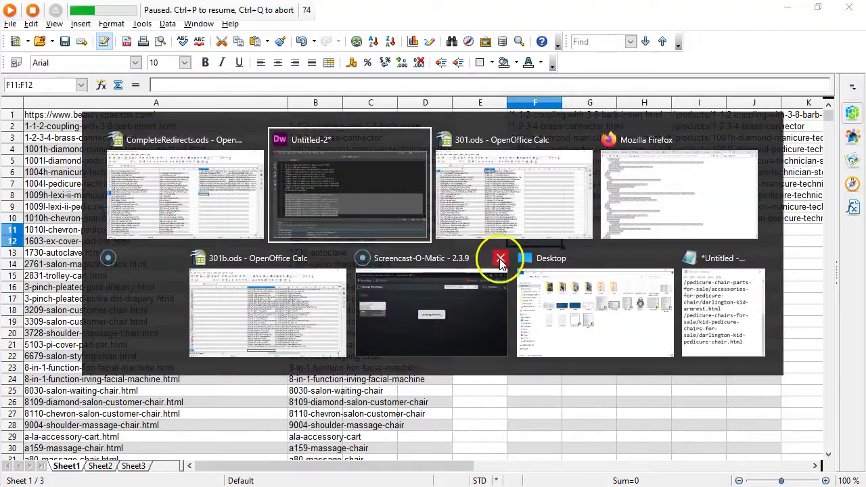
key("alt+Tab")
key("alt+Tab")
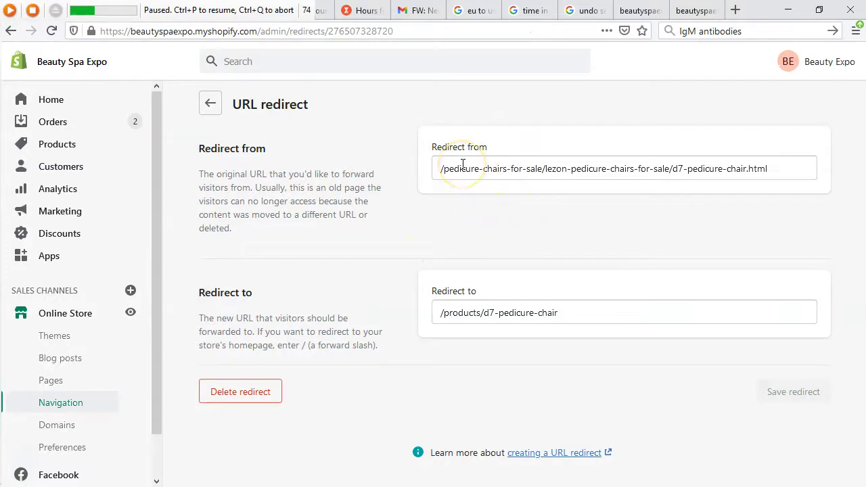
key("alt+Tab")
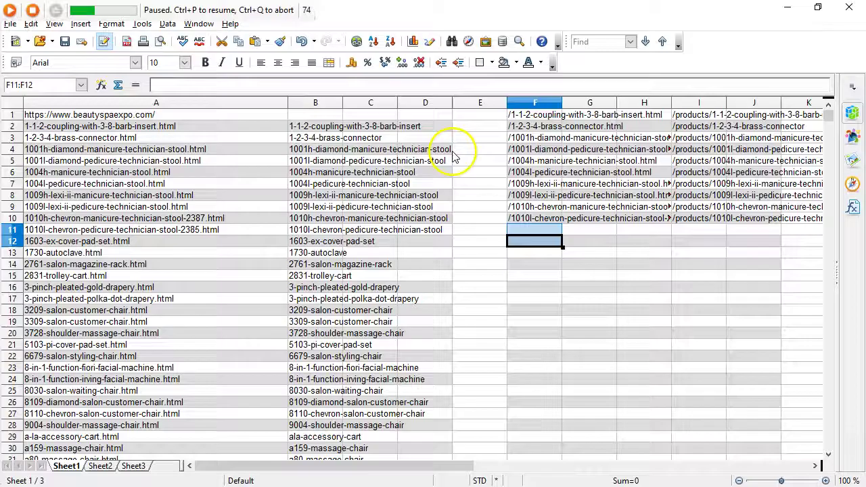
- Review the list of old product paths in column A, starting from the first product in A2
left_click(552, 116)
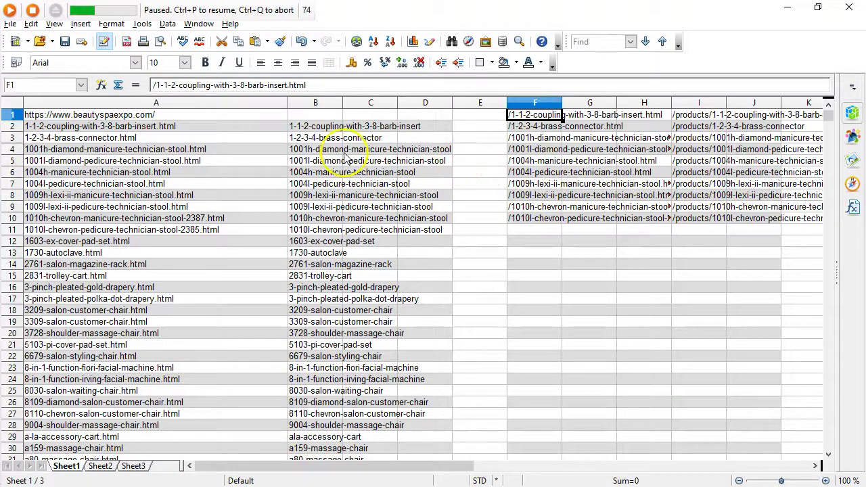
left_click(135, 131)
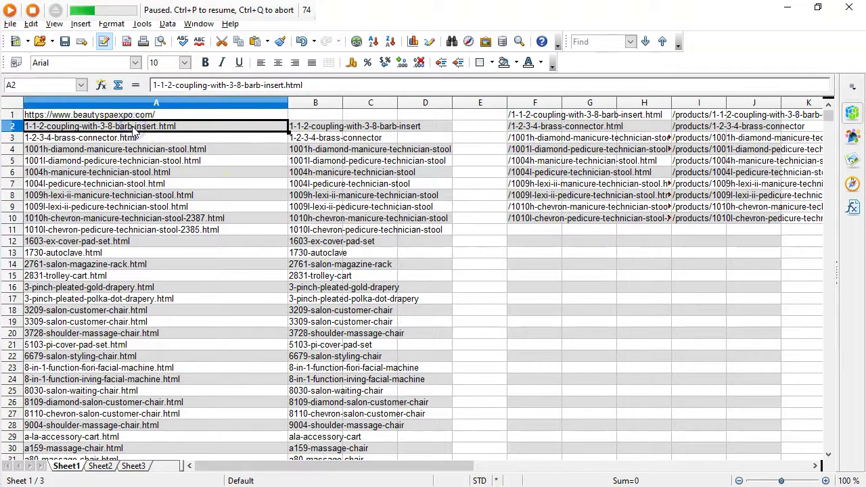
scroll(133, 238, "down", 20)
scroll(133, 239, "down", 4)
scroll(133, 238, "up", 20)
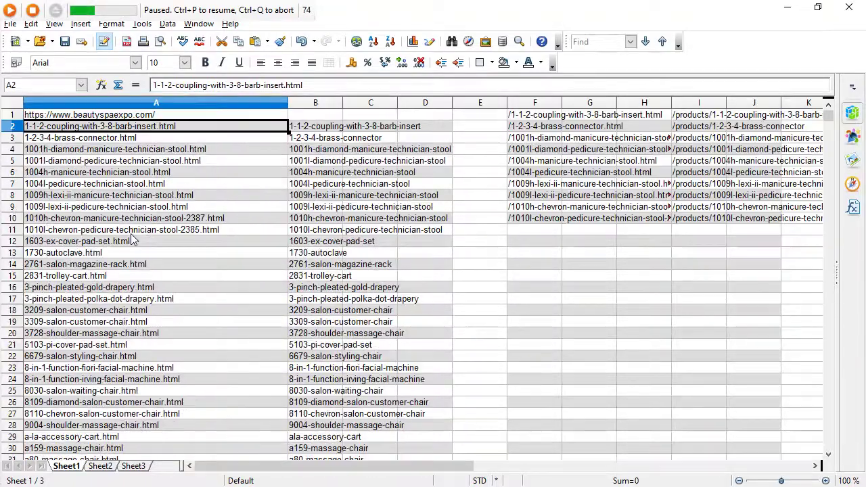
- Clear the pasted old and new paths from the range F1:I10
left_click(533, 116)
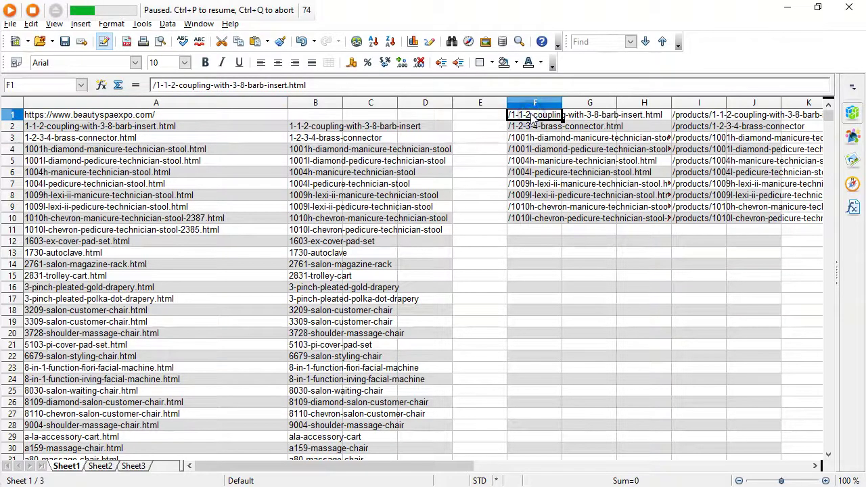
key("ctrl+shift+Right")
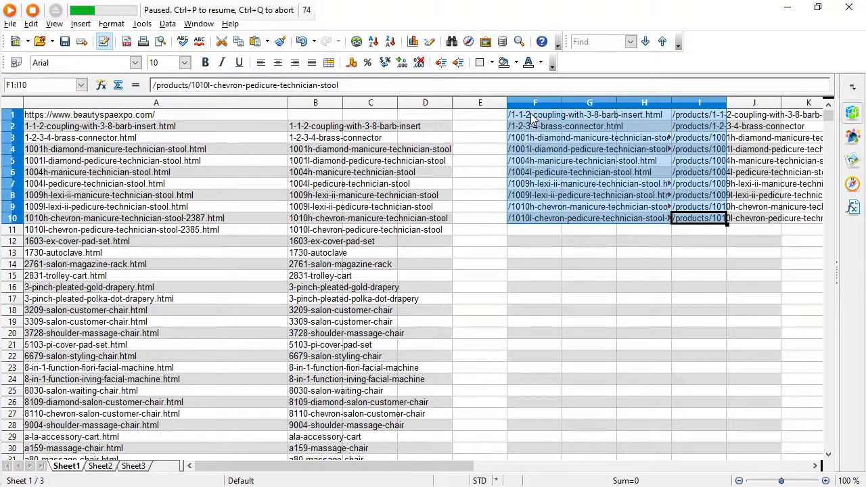
key("BackSpace")
key("Return")
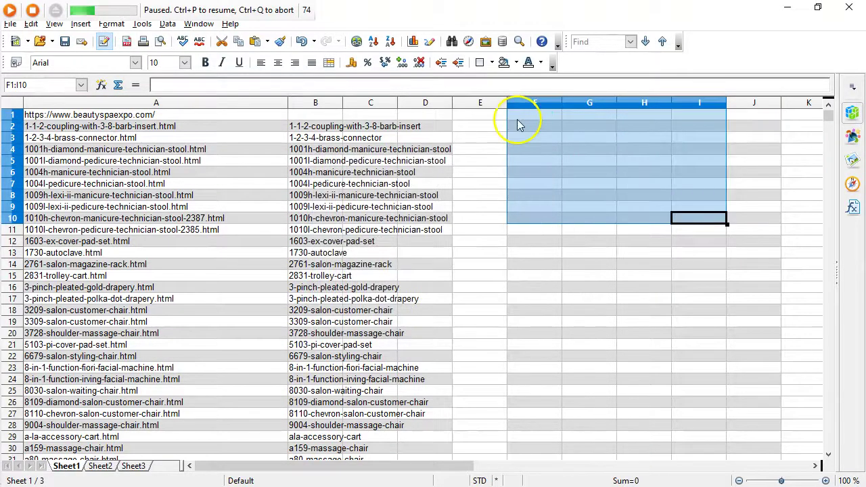
- Switch to 301b.ods and examine the paths in column E against the old and new paths beside them, from row 1 to row 61
key("alt+Tab")
key("alt+Tab")
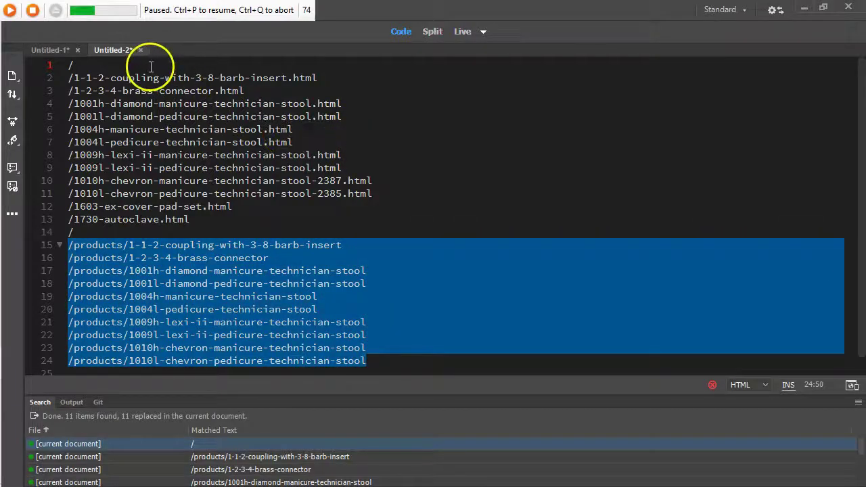
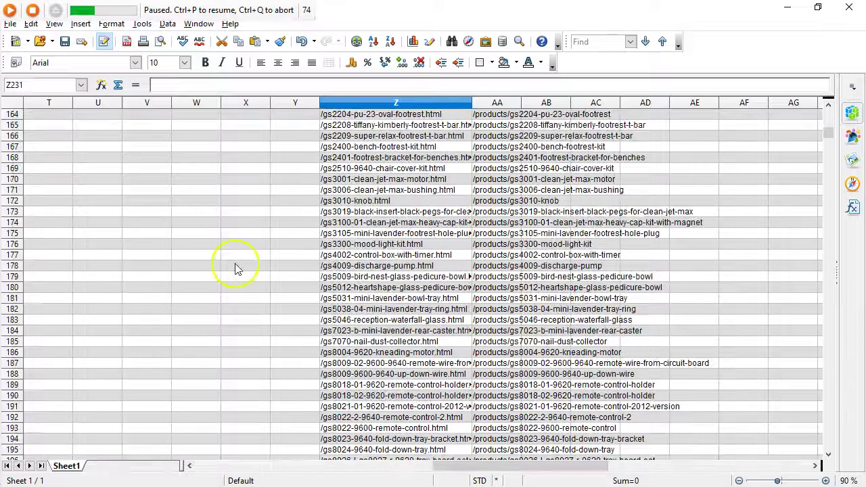
key("ctrl+Up")
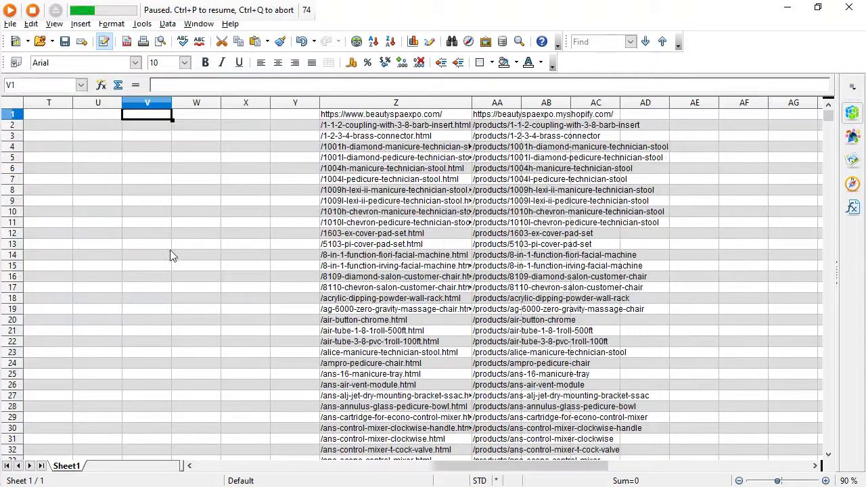
key("ctrl+Left")
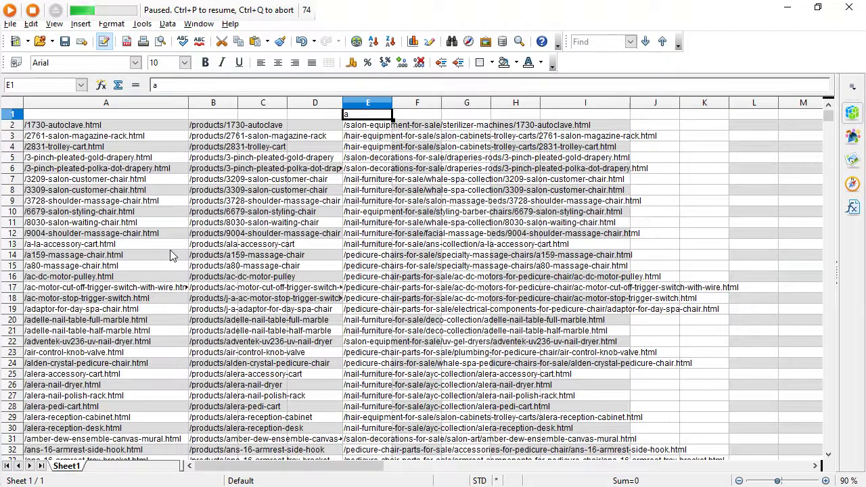
key("Down")
key("Down")
key("Down")
key("Down")
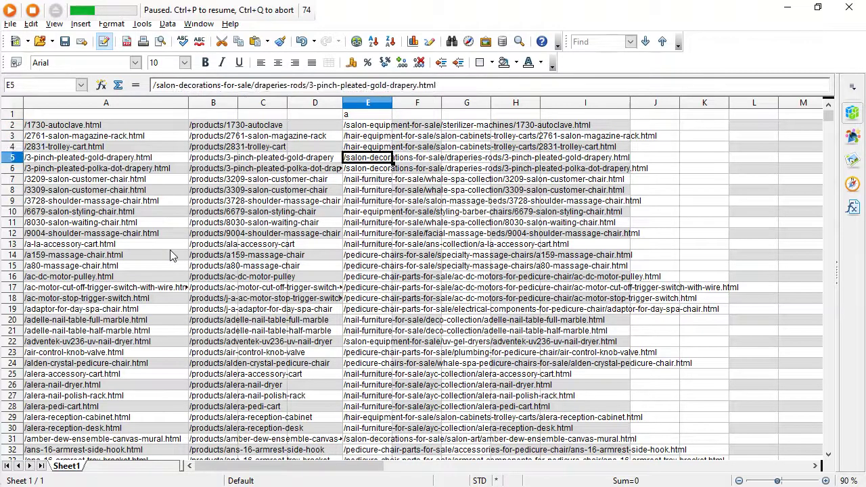
key("Up")
key("Up")
key("Up")
key("Down")
key("Down")
key("Down")
key("Down")
key("Down")
key("Down")
key("Down")
key("Down")
key("Down")
key("Down")
key("Down")
key("Down")
key("Down")
key("Down")
key("Down")
key("Down")
key("Down")
key("Down")
key("Down")
key("Down")
key("Down")
key("Down")
key("Down")
key("Down")
key("Down")
key("Down")
key("Down")
key("Down")
key("Down")
key("Down")
key("Down")
key("Down")
key("Down")
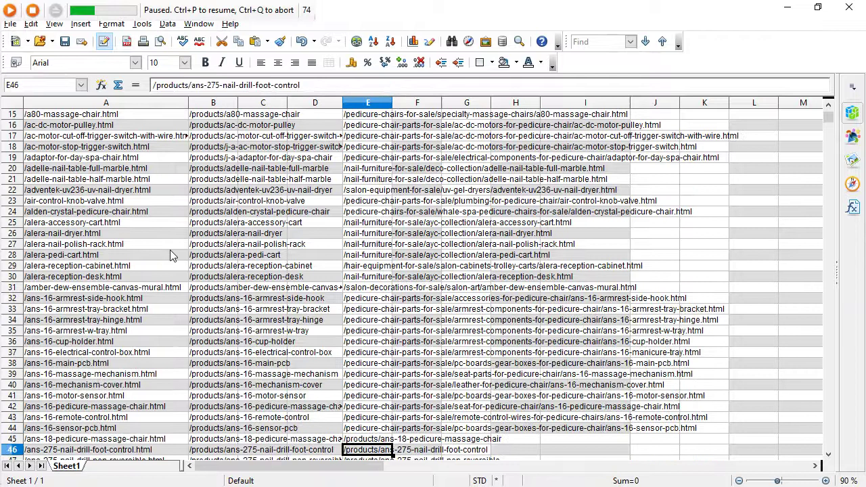
key("Down")
key("Down")
key("Down")
key("Down")
key("Down")
key("Down")
key("Down")
- Compare the old and new product paths listed in CompleteRedirects.ods and 301.ods
key("alt+Tab")
key("alt+Tab")
key("alt+Tab")
key("alt+Tab")
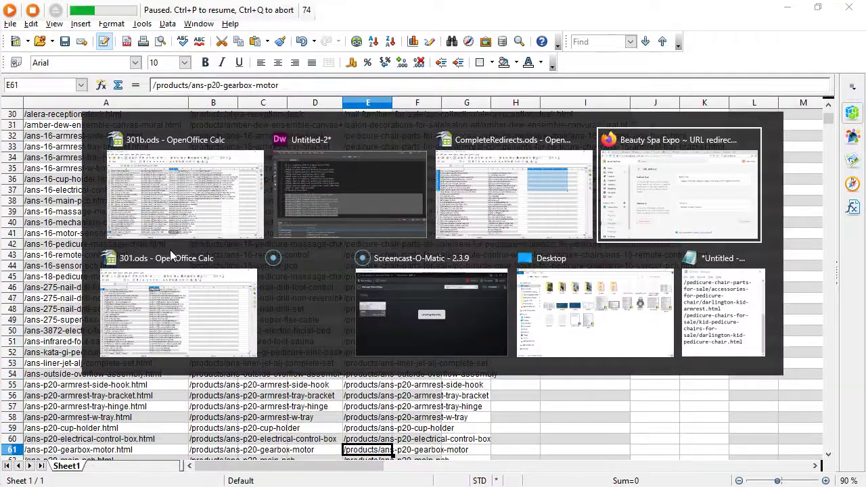
left_click(556, 224)
key("alt+Tab")
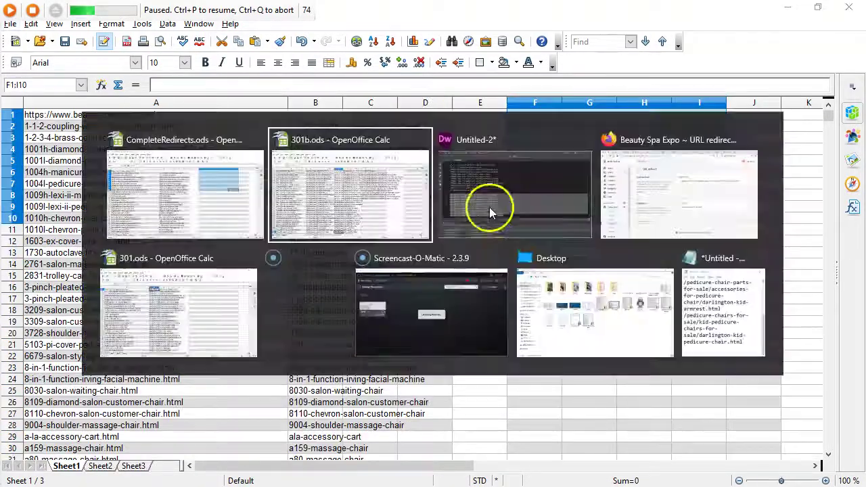
key("alt+Tab")
key("alt+Tab")
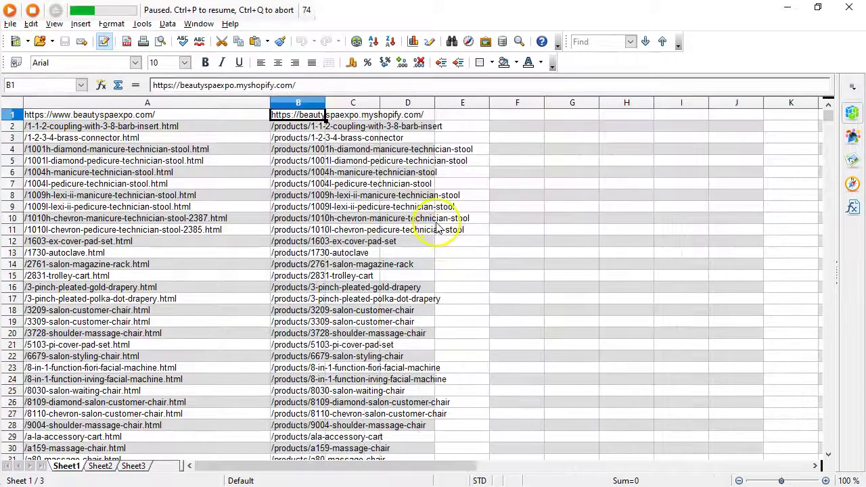
- Open the 301s-2.ods spreadsheet from the Desktop folder
key("alt+Tab")
key("alt+Tab")
key("alt+Tab")
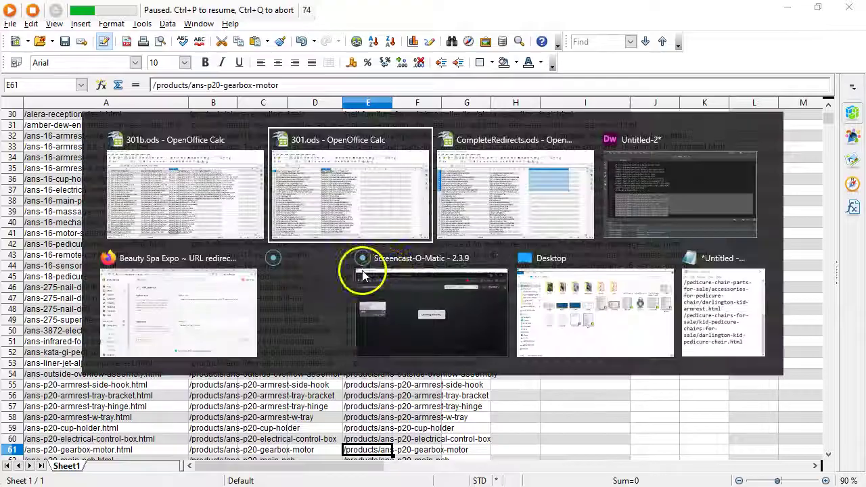
left_click(551, 304)
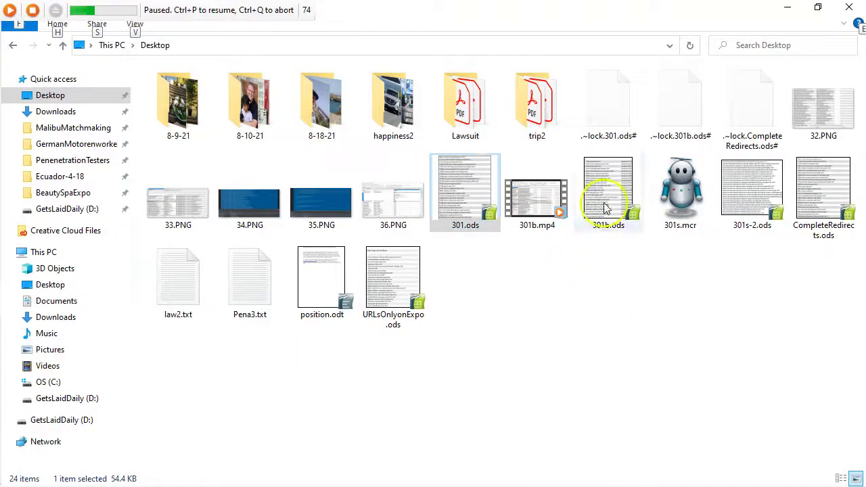
double_click(730, 203)
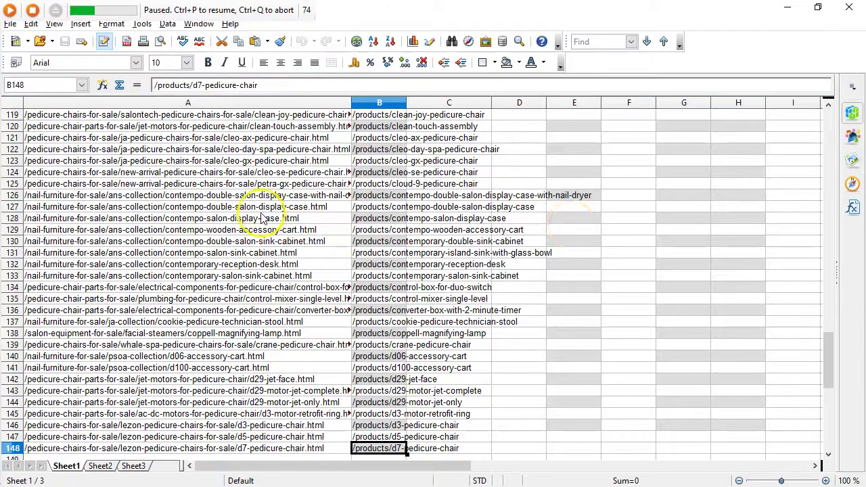
- Examine the batches of old and new paths in columns A and B around the dashed separators in rows 75 and 149
left_click(263, 217)
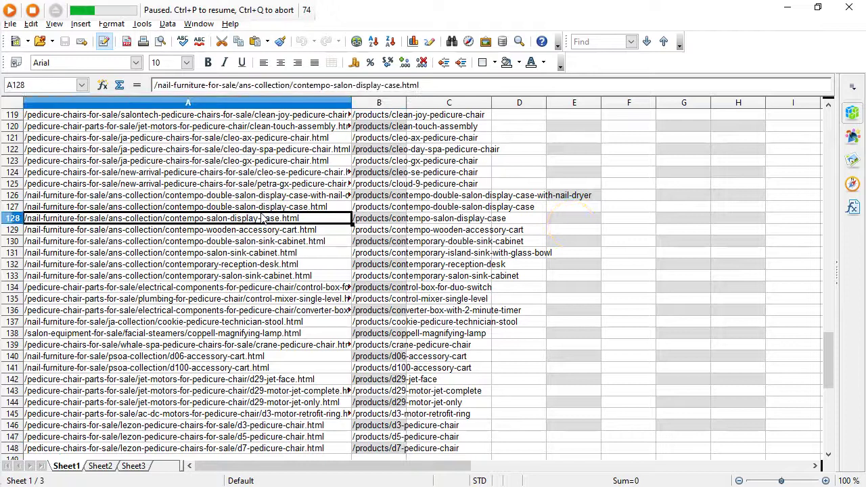
key("ctrl+Up")
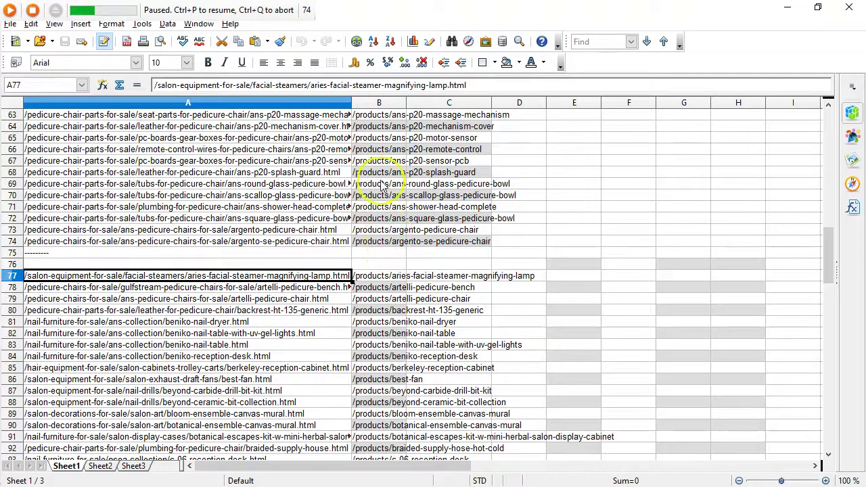
scroll(297, 264, "down", 4)
scroll(291, 237, "up", 4)
scroll(288, 230, "up", 1)
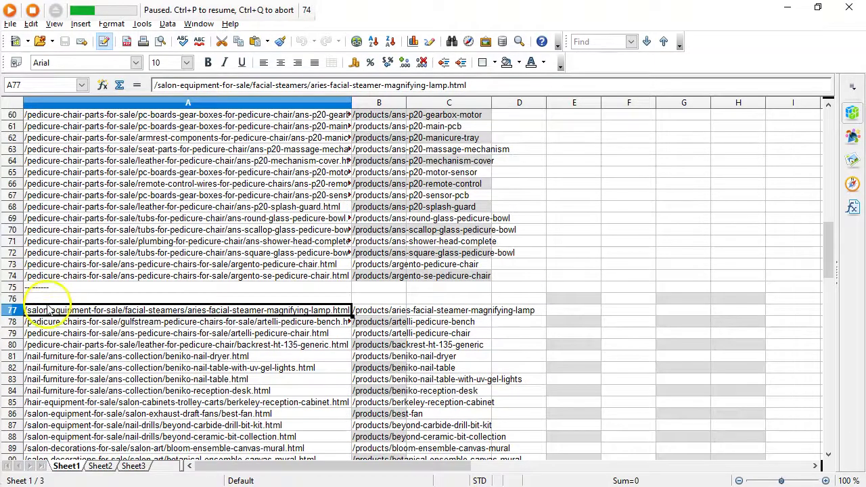
key("ctrl+Down")
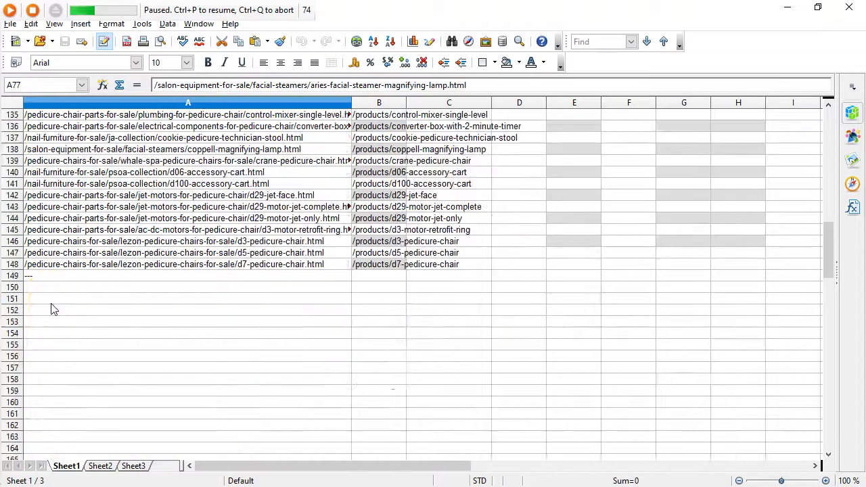
key("ctrl+Up")
key("ctrl+Up")
key("ctrl+Down")
key("ctrl+Down")
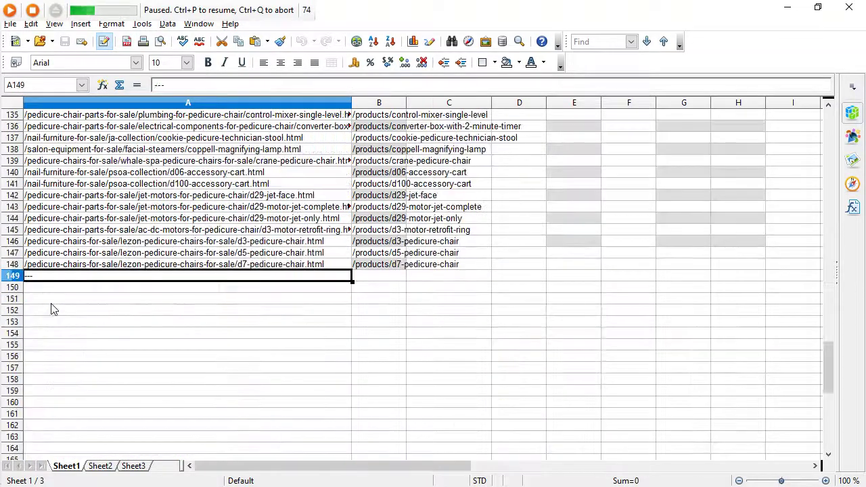
- Review the old and new paths in columns A and B from row 148 back up to row 1
key("Up")
key("Down")
key("Up")
key("ctrl+Up")
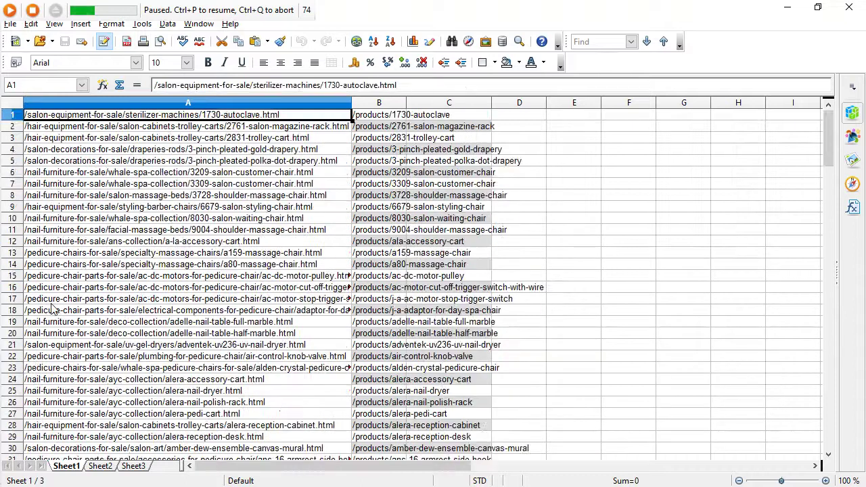
key("Right")
key("Left")
key("Down")
key("Up")
- Check the Redirect from and Redirect to paths of the d7-pedicure-chair redirect in Firefox, and return to 301s-2.ods
key("alt+Tab")
key("alt+Tab")
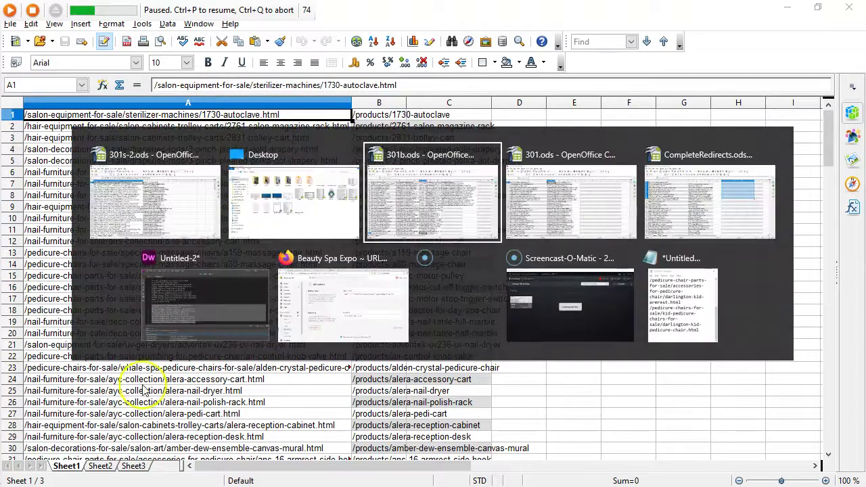
left_click(290, 318)
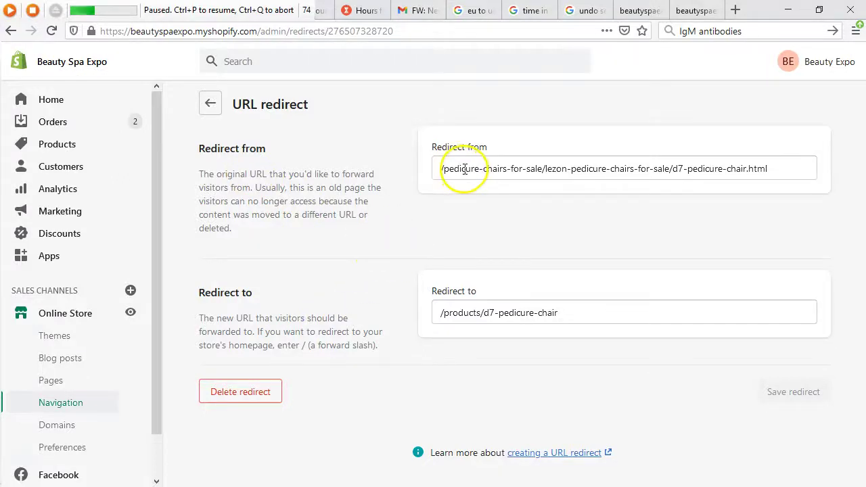
key("alt+Tab")
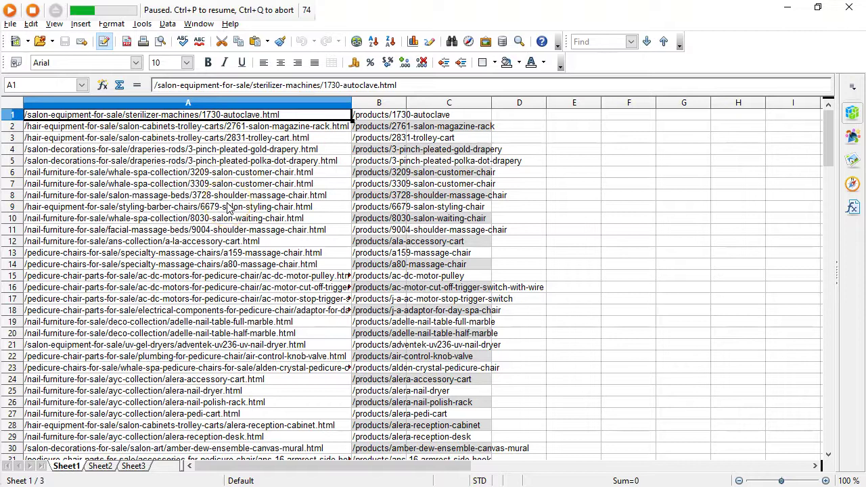
- Switch to CompleteRedirects.ods and check the site address in cell A1
key("alt+Tab")
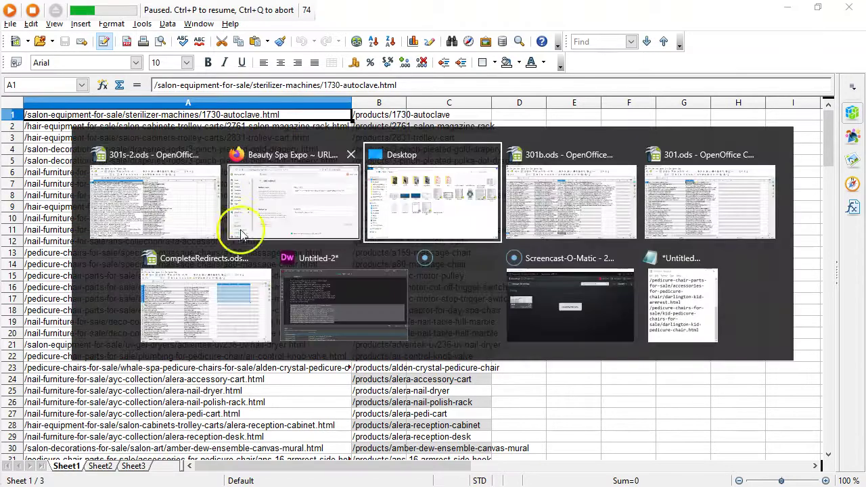
left_click(246, 305)
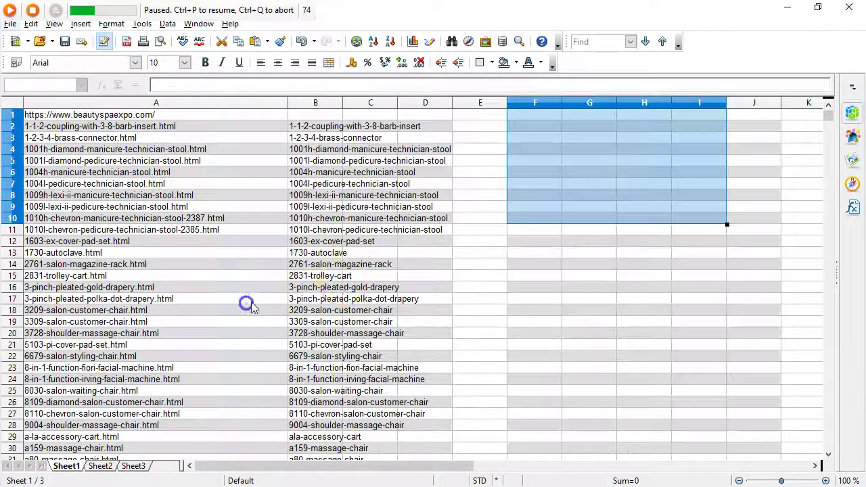
left_click(363, 153)
left_click(157, 115)
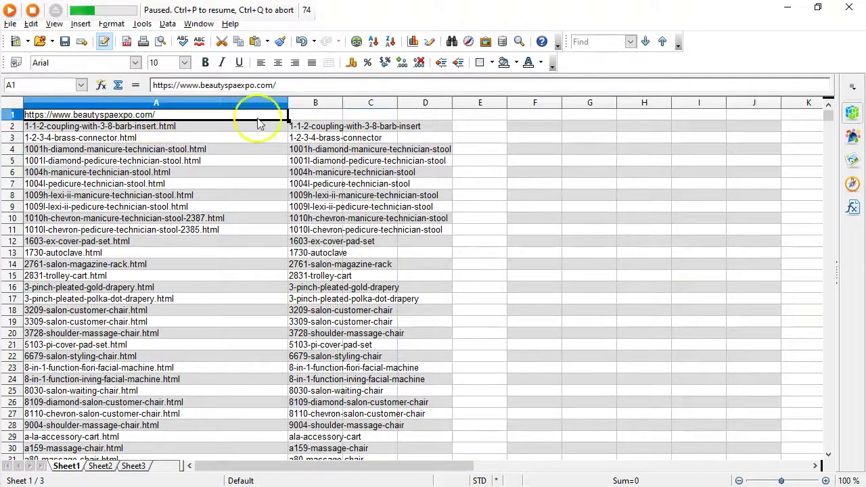
- In Dreamweaver, undo the last replacement in Untilted-2 and select beautyspaexpo.myshopify.com in line 14
key("alt+Tab")
left_click(309, 305)
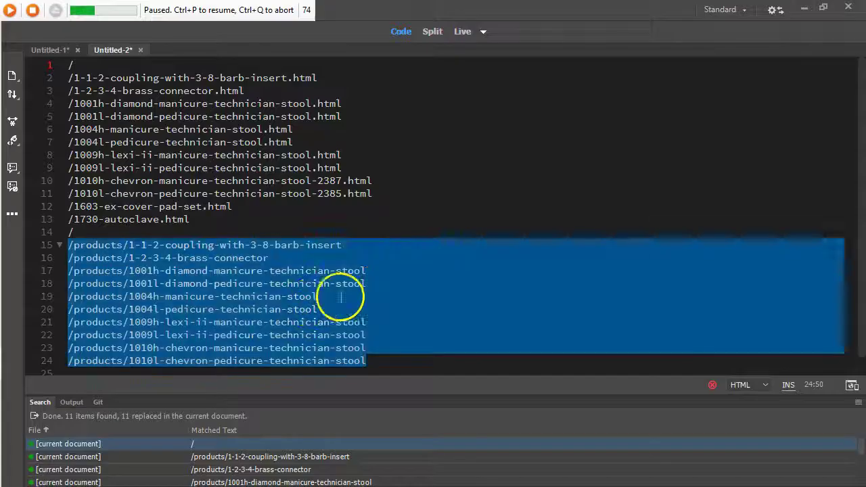
key("ctrl+z")
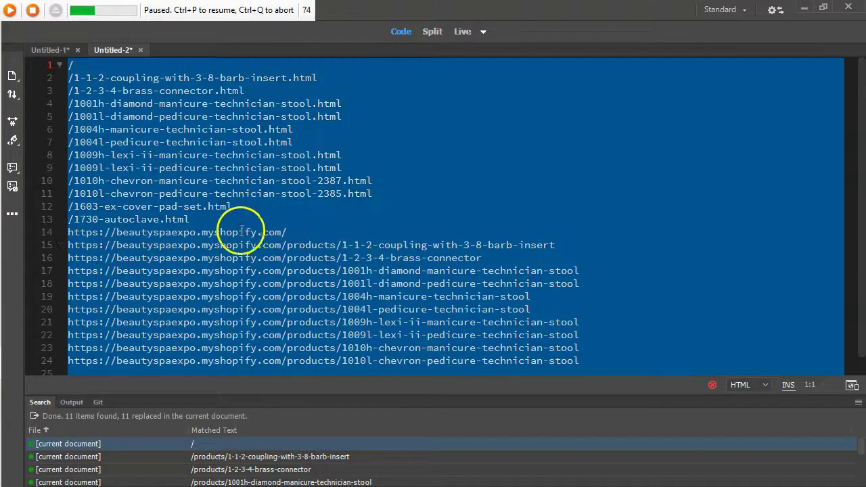
left_click(237, 232)
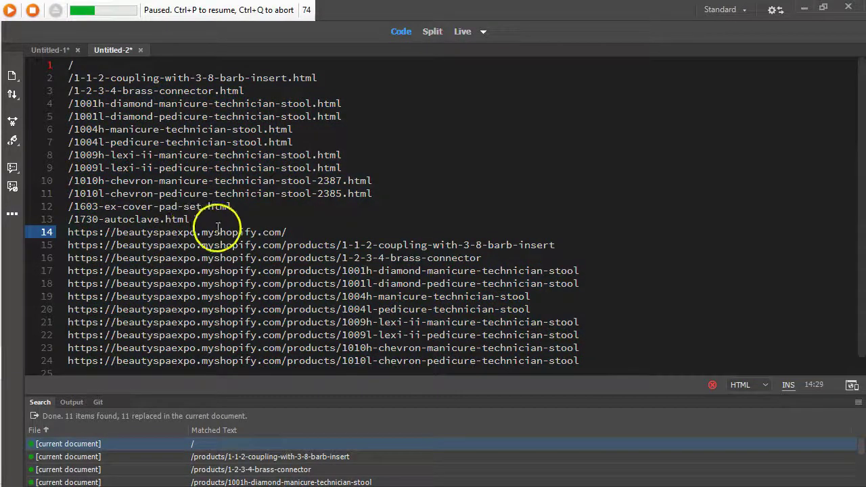
left_click_drag(282, 232, 116, 232)
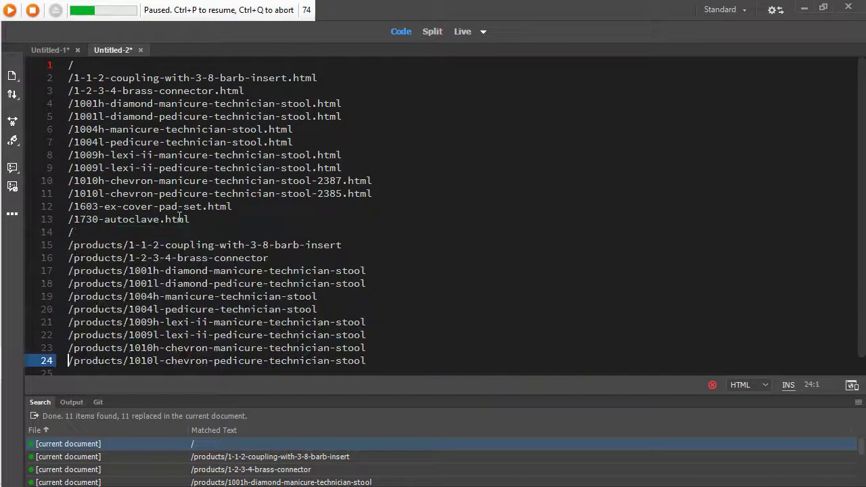
- Compare the old .html paths in the upper lines with the /products/ paths from line 15 on, and select the path in line 2
key("Up")
key("Up")
key("Up")
key("Up")
key("Up")
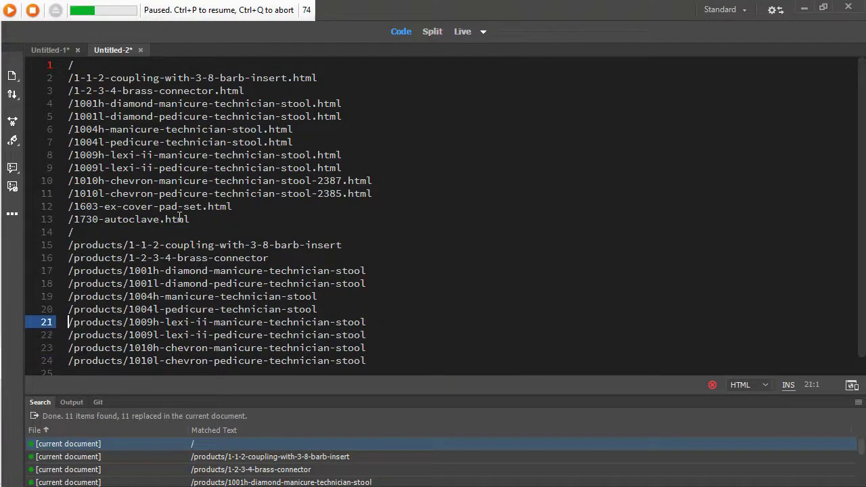
left_click(142, 79)
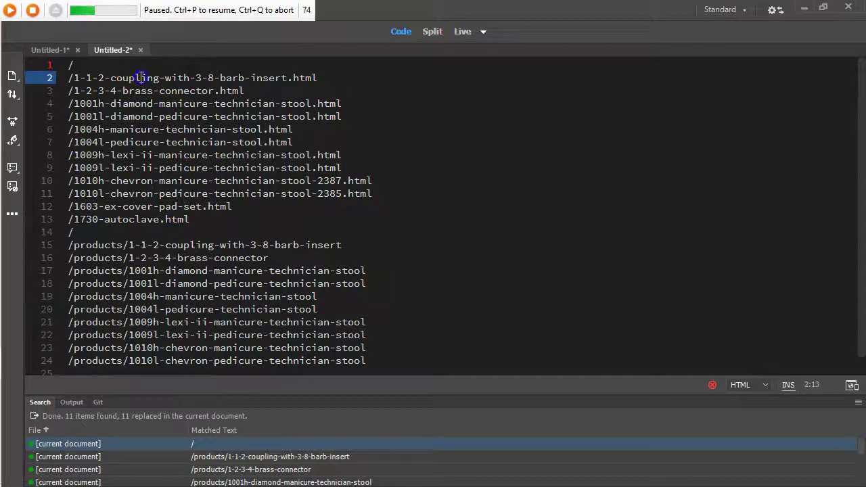
left_click(133, 250)
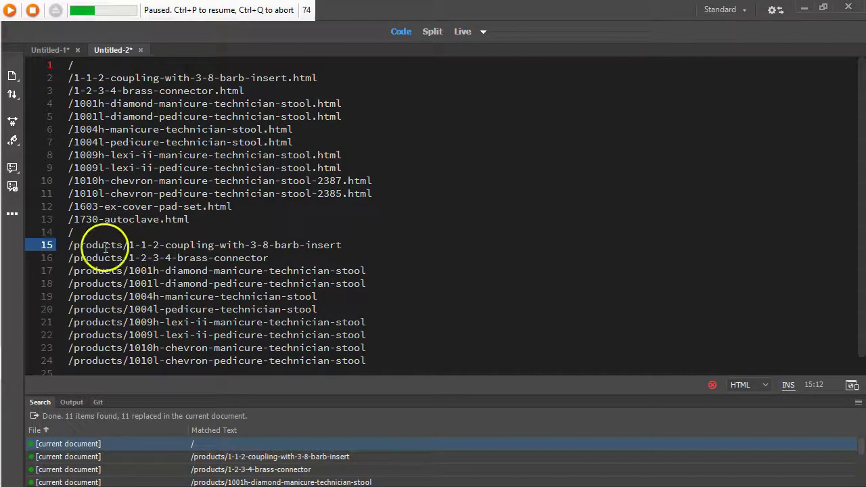
double_click(118, 246)
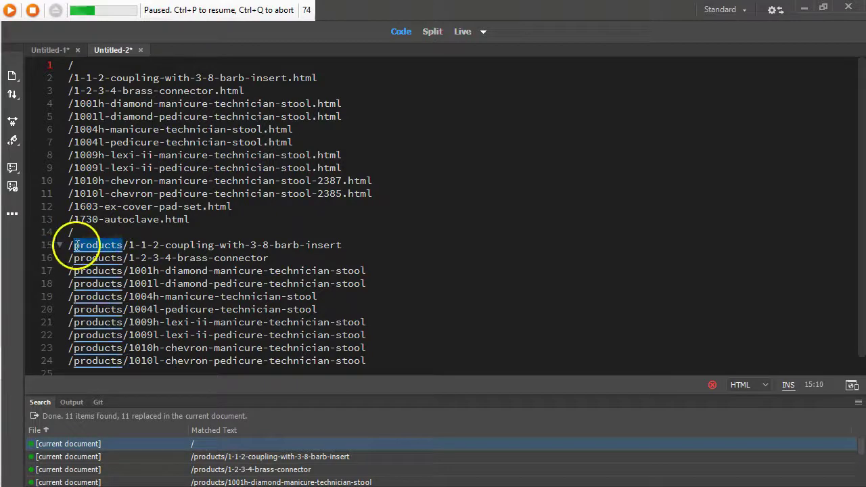
left_click(112, 168)
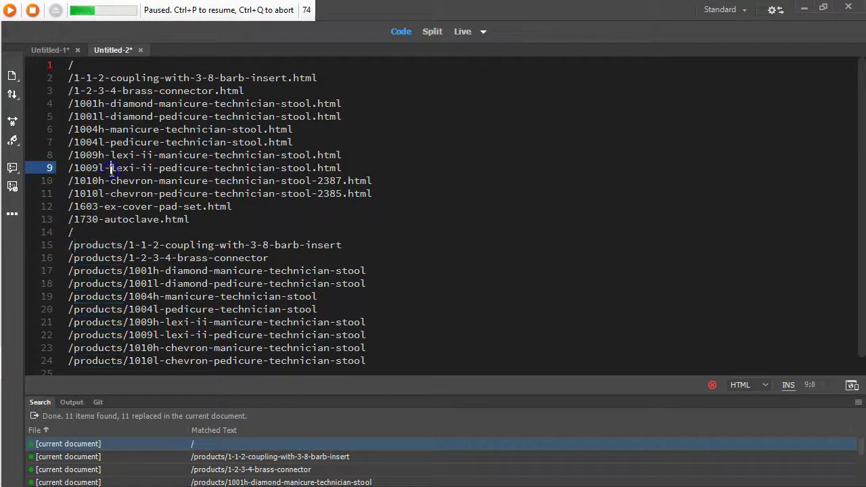
left_click_drag(68, 78, 304, 76)
- Switch to 301s-2.ods and inspect column A down to the dashed separator in row 75
key("alt+Tab")
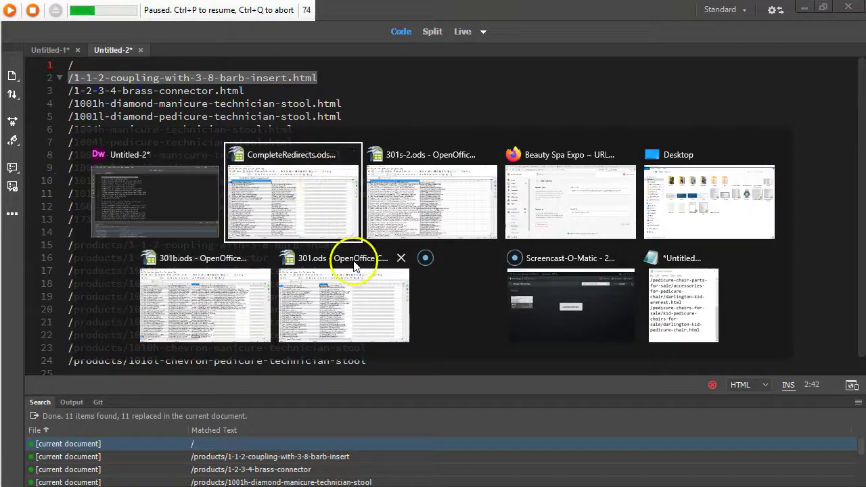
left_click(353, 260)
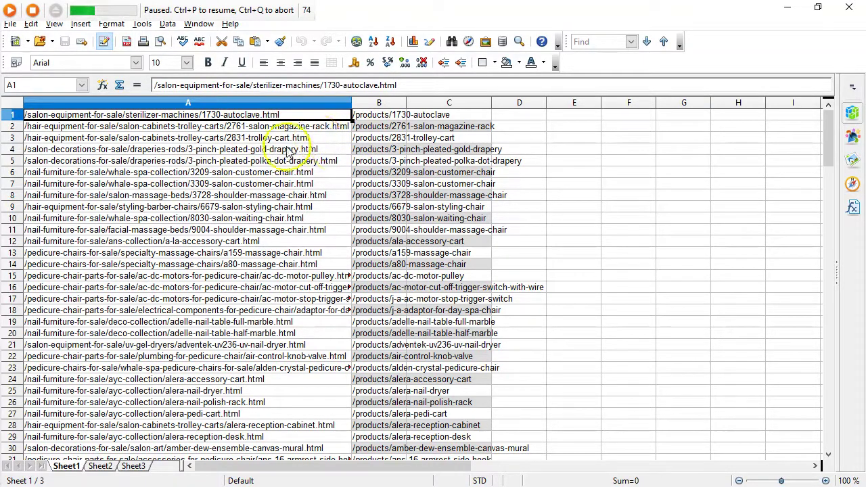
key("ctrl+Down")
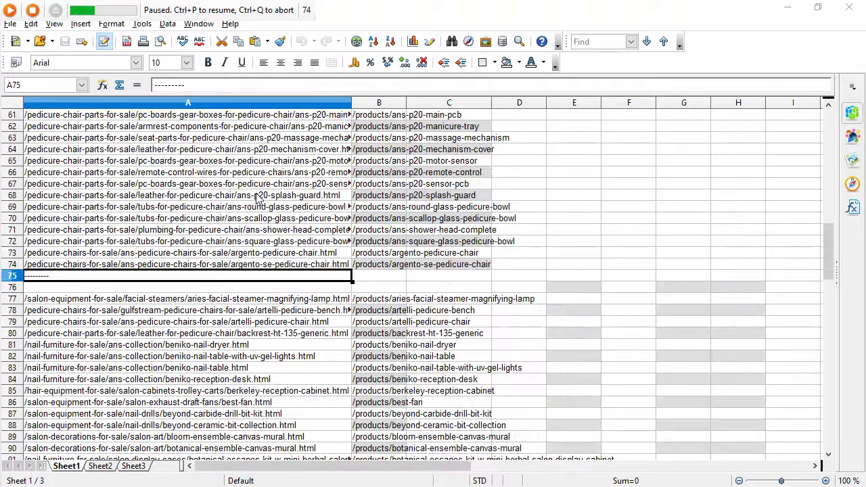
- Switch to 301b.ods and review the old paths in column A from row 2 to row 291
key("alt+Tab")
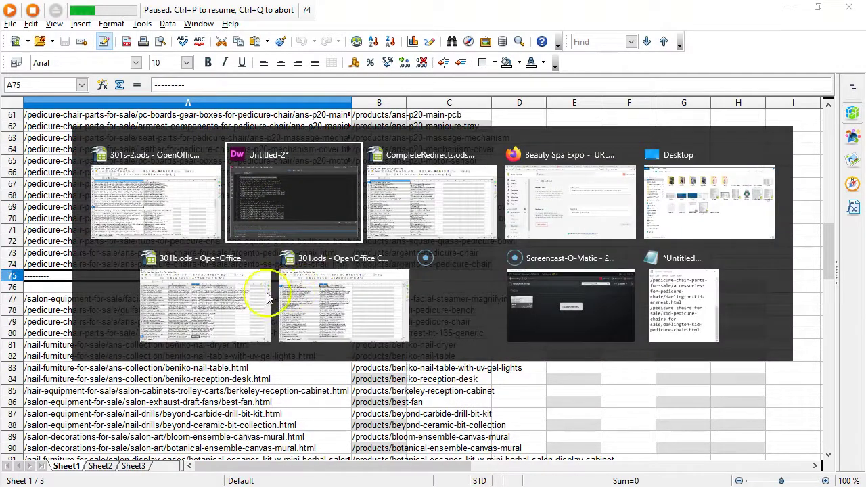
left_click(203, 300)
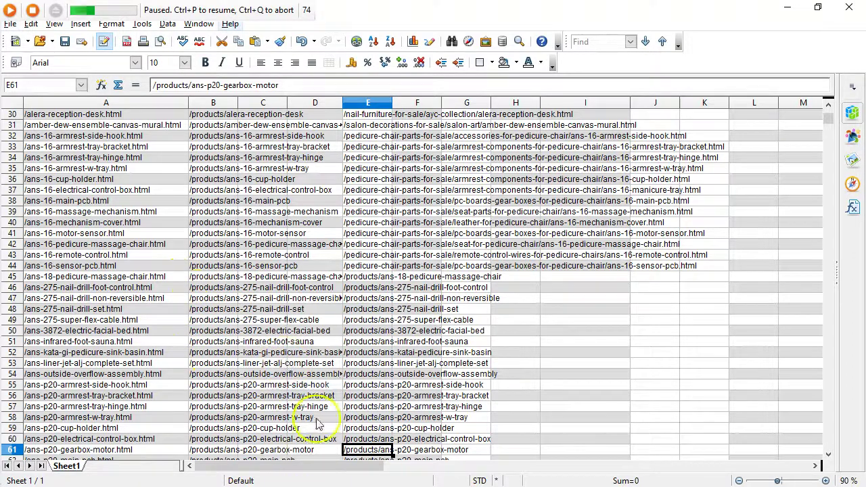
left_click(301, 366)
key("Left")
key("Left")
key("Left")
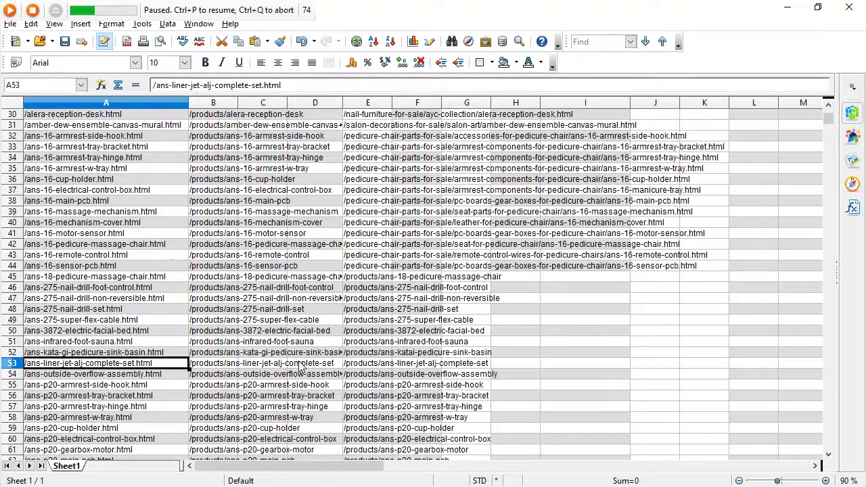
key("ctrl+Home")
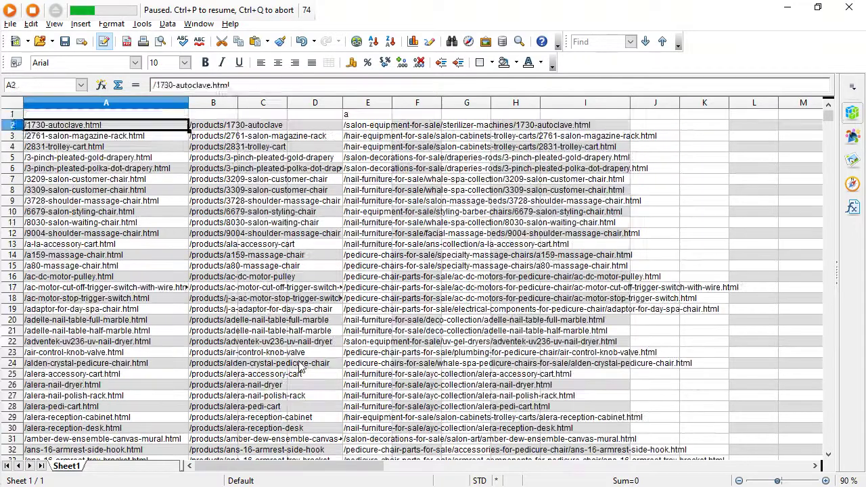
key("Down")
key("ctrl+Down")
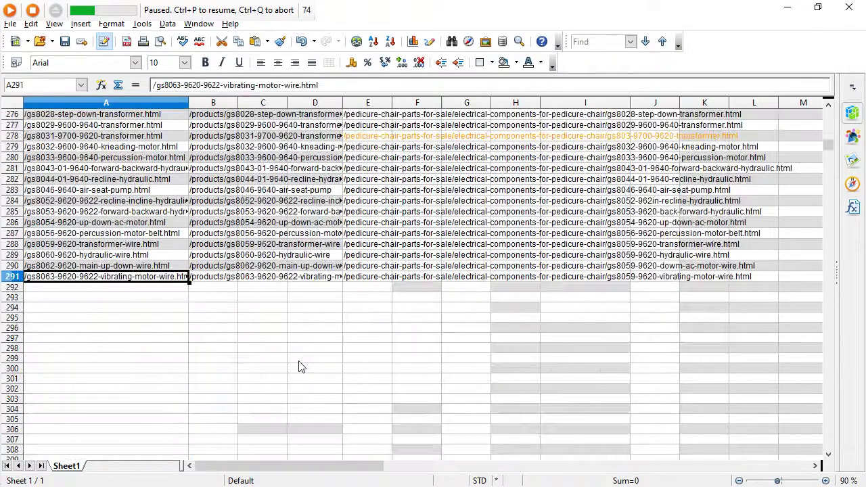
- Move through the filled blocks of column A in 301b.ods and examine the old paths in rows 508 to 510
key("ctrl+Up")
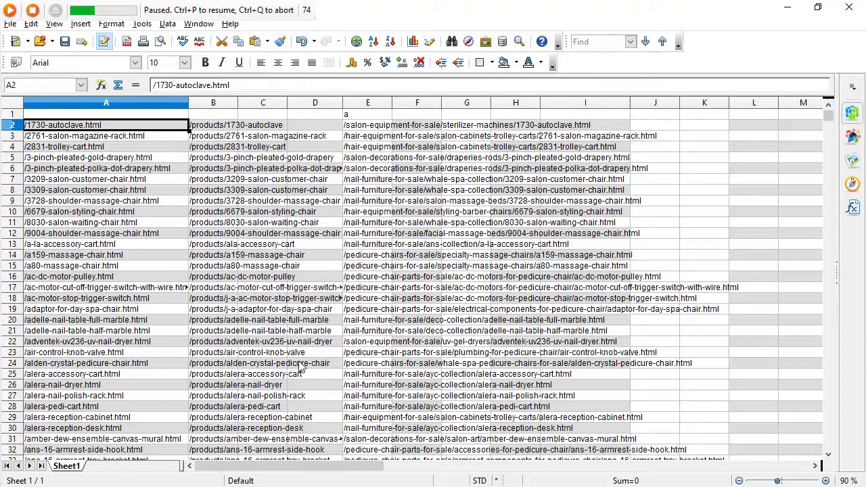
key("ctrl+Down")
key("Right")
key("Left")
key("ctrl+Down")
key("Right")
key("Right")
key("Right")
key("Right")
key("Left")
key("Left")
key("Left")
key("Left")
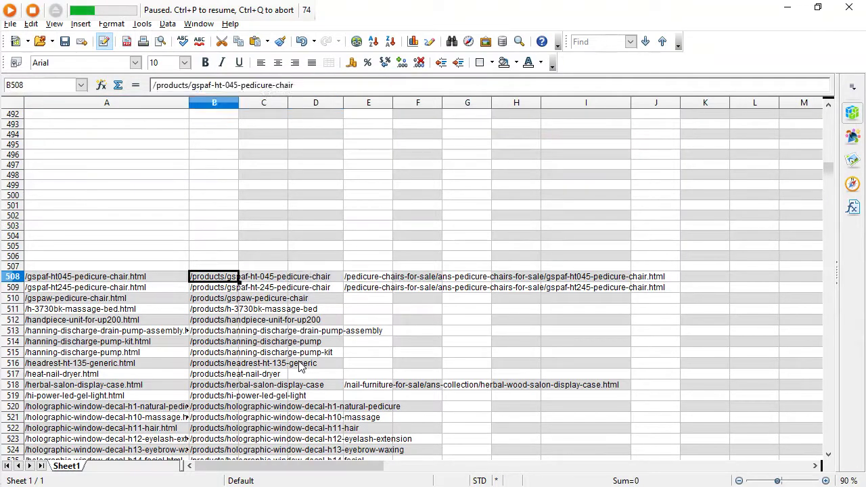
key("Down")
key("Down")
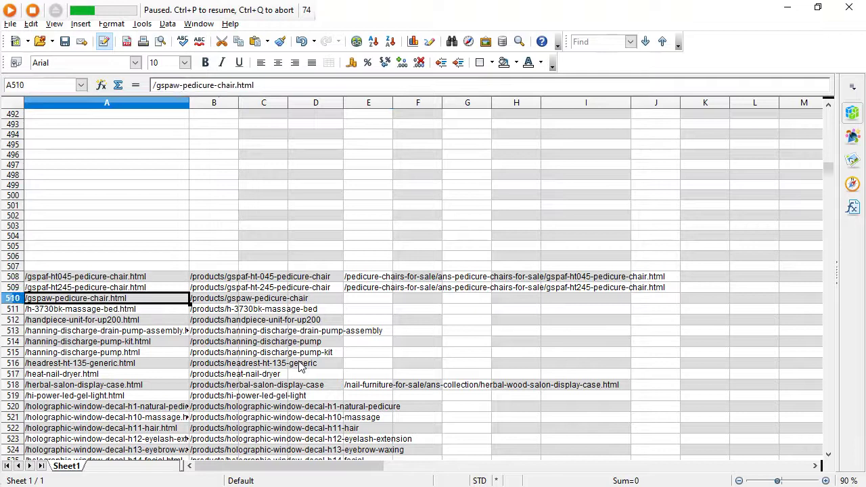
key("Up")
key("Up")
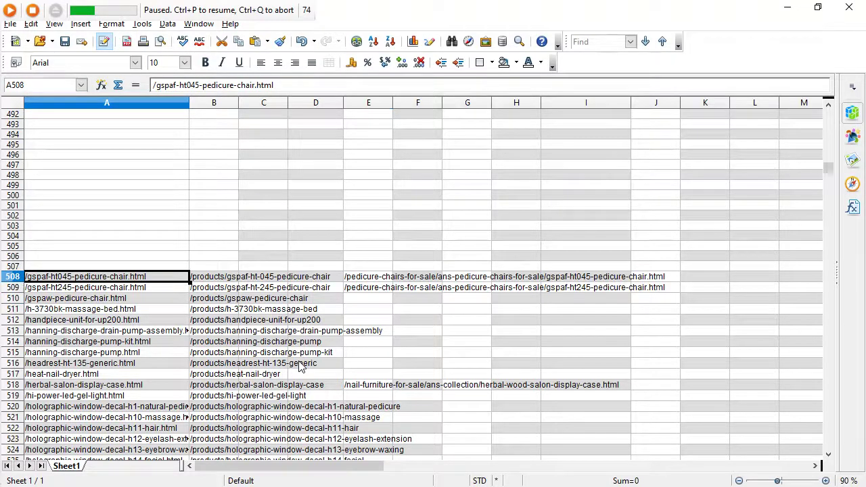
- Compare the old path, the /products/ path and the category path across columns A, B and E in row 508
key("Right")
key("Right")
key("Right")
key("Right")
key("Left")
key("Left")
key("Right")
key("Right")
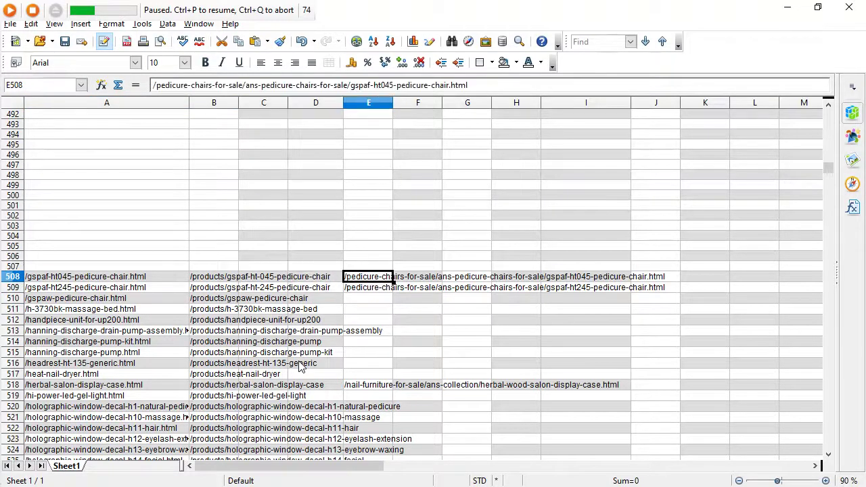
key("Left")
key("Left")
key("Left")
key("Left")
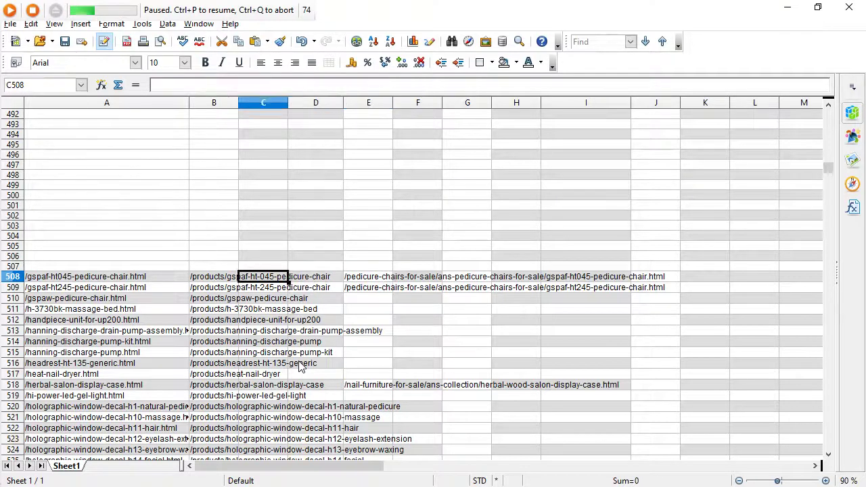
key("Right")
key("Right")
key("Right")
key("Left")
key("Left")
key("Left")
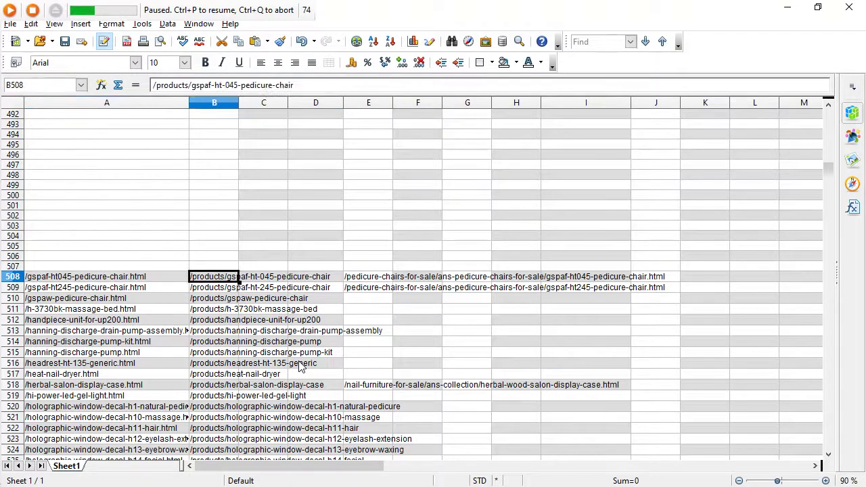
- Review the remaining /nail-furniture-for-sale/ category paths in column J from row 1057 to around row 1328
left_click_drag(318, 465, 383, 458)
scroll(349, 399, "down", 16)
scroll(349, 399, "down", 13)
left_click(237, 375)
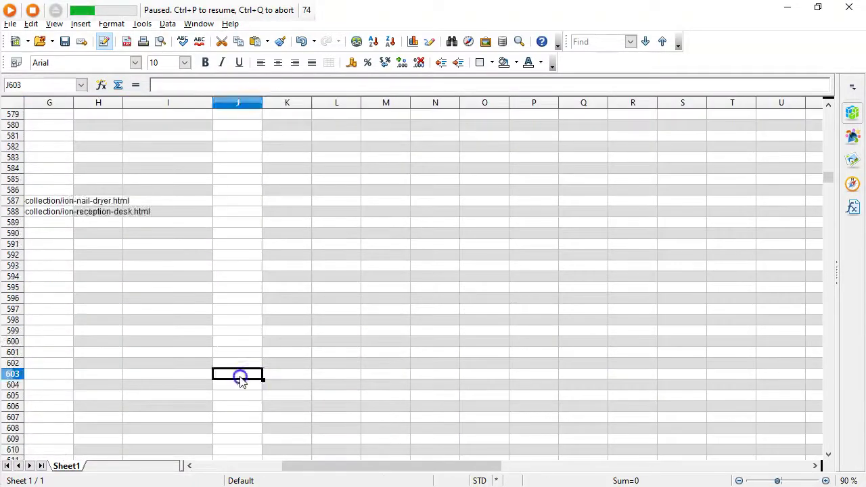
key("ctrl+Down")
scroll(199, 325, "down", 7)
scroll(249, 263, "down", 20)
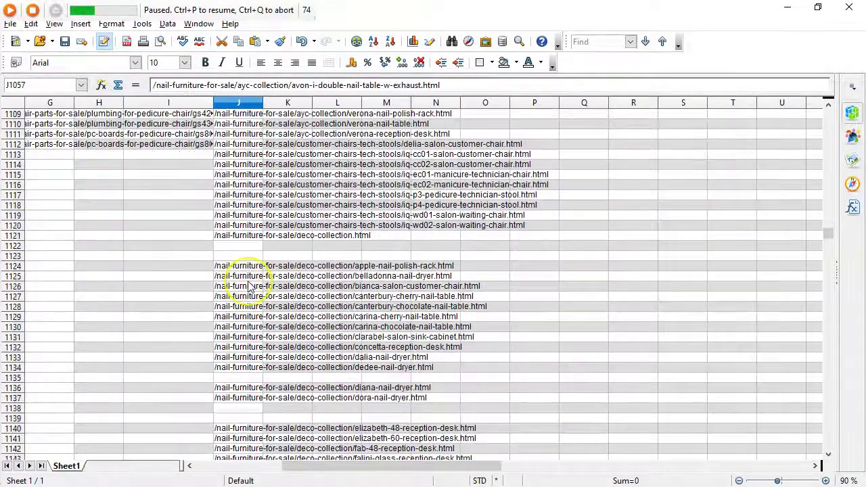
scroll(249, 287, "down", 20)
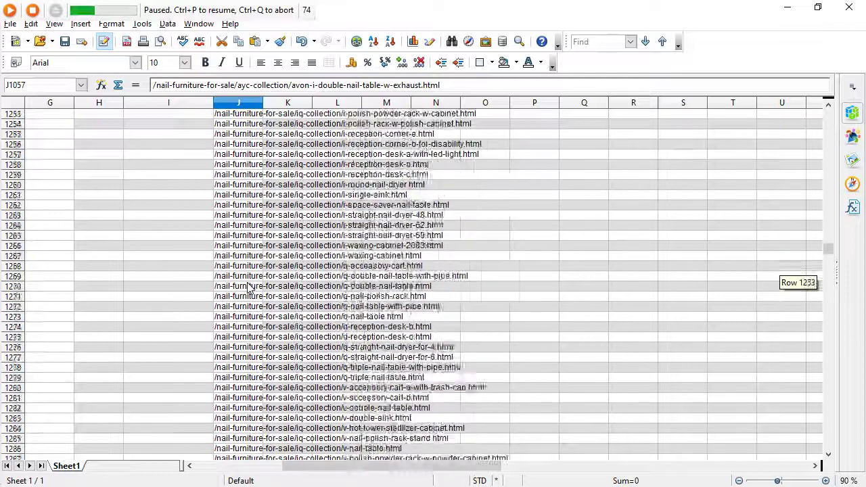
scroll(249, 289, "up", 6)
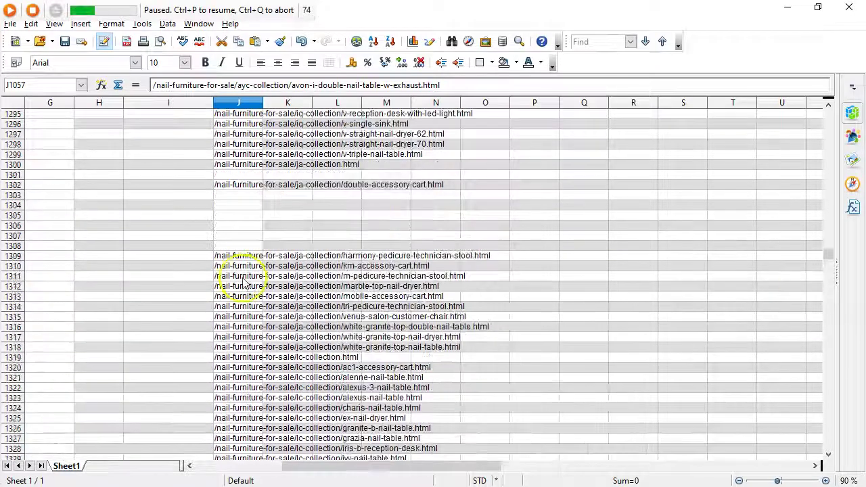
- Copy "harmony" from the path in J1309 and search the sheet for it, continuing from the beginning
left_click(242, 256)
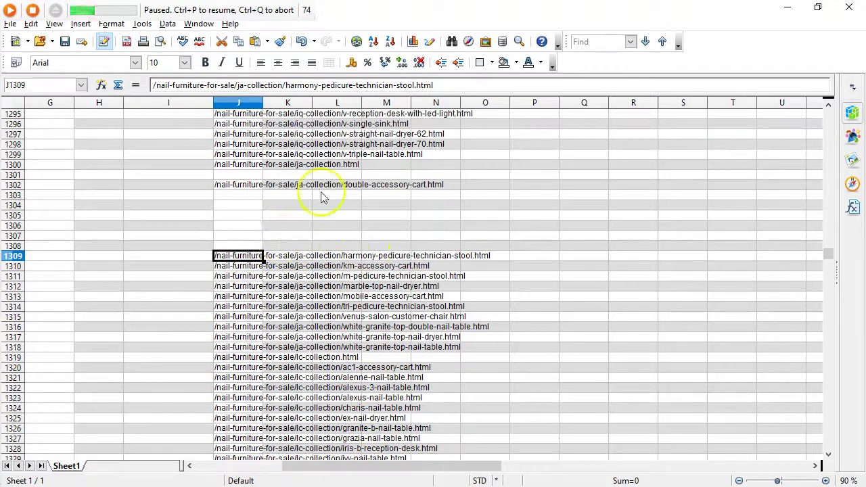
left_click_drag(287, 86, 316, 86)
key("ctrl+c")
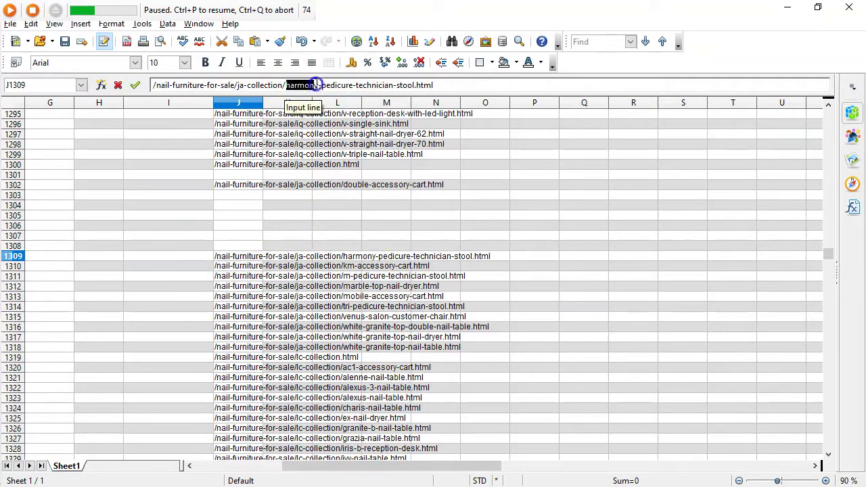
key("ctrl+h")
key("ctrl+v")
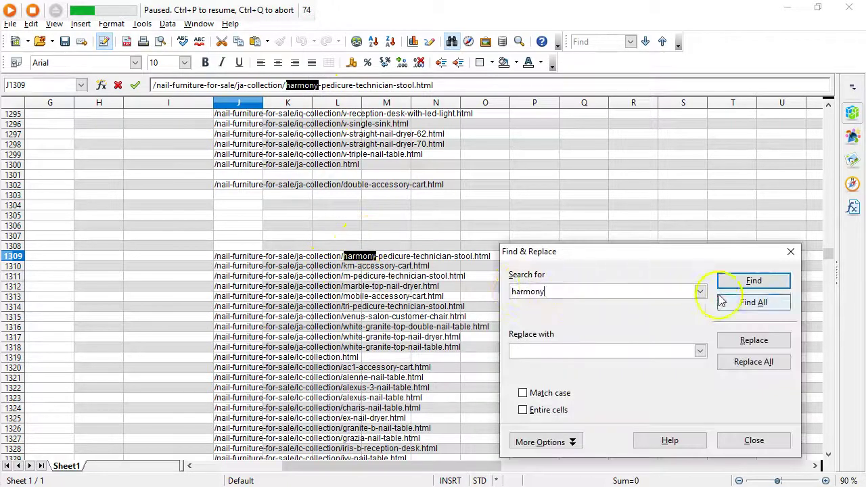
left_click(737, 287)
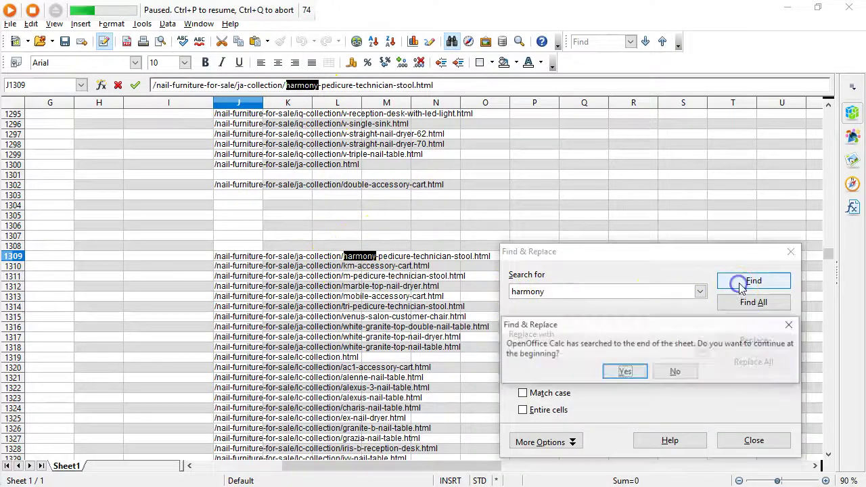
left_click(641, 371)
left_click(791, 251)
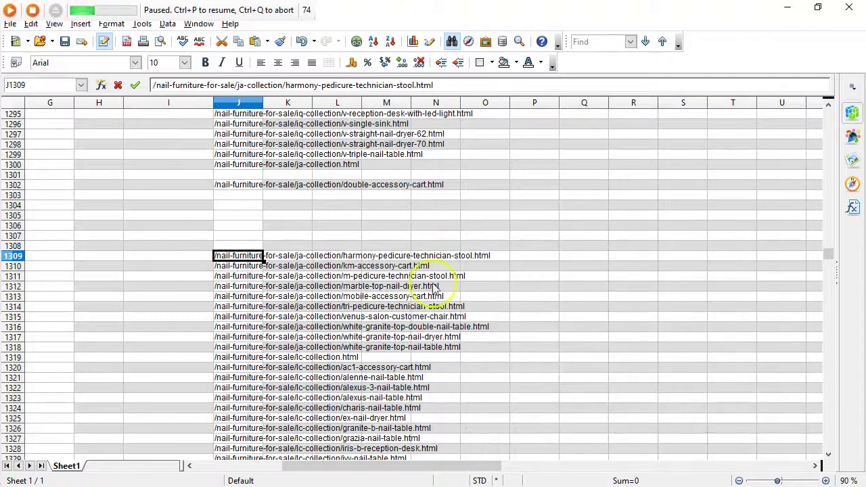
- Return to column A and select the gspaw pedicure chair path in row 510
key("Home")
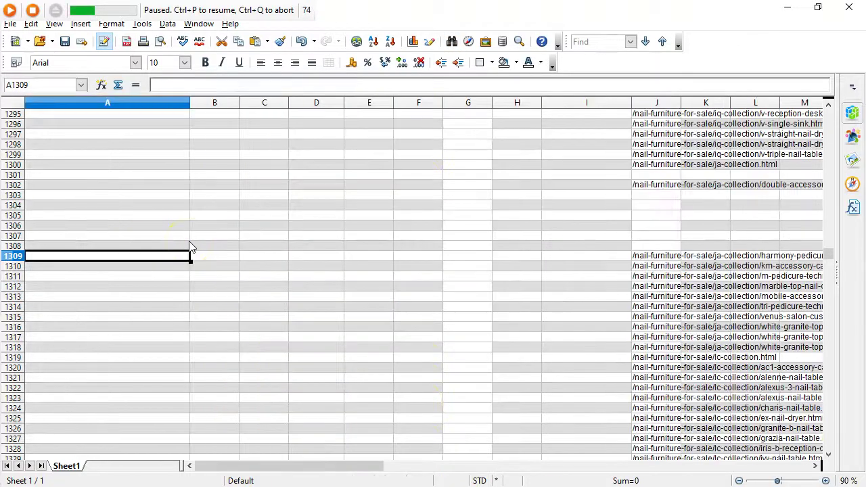
key("ctrl+Up")
key("ctrl+Home")
key("Down")
key("ctrl+Down")
key("ctrl+Down")
key("Down")
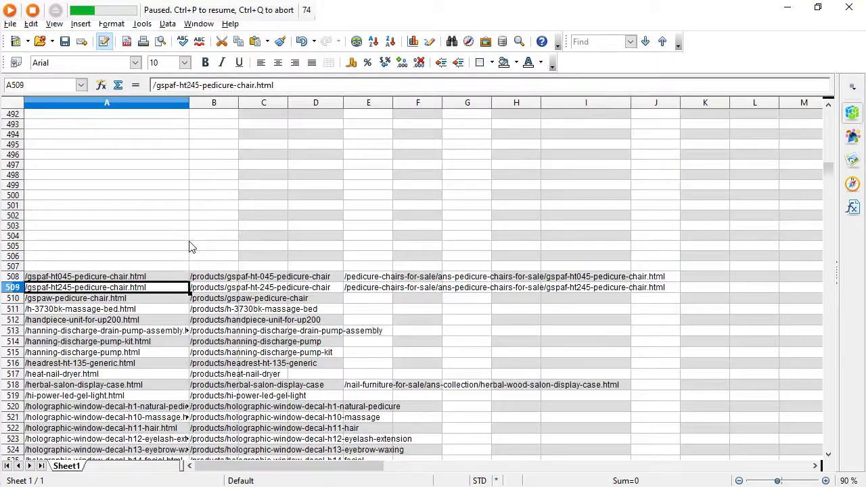
key("Down")
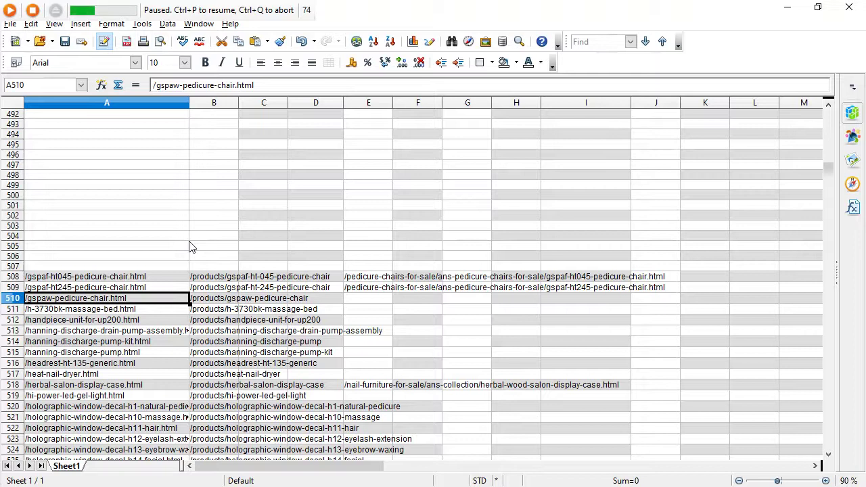
- Search the whole sheet for /gspaw-pedicure-chair.html, continuing from the beginning, and close Find & Replace
key("ctrl+h")
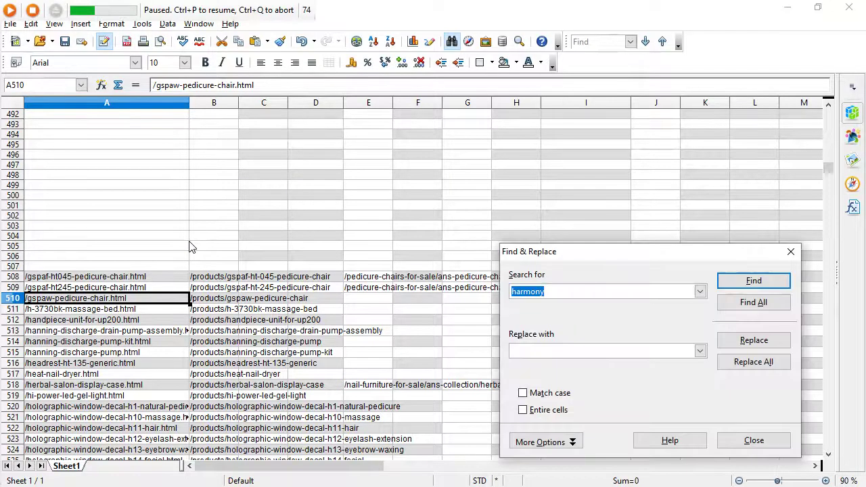
key("Escape")
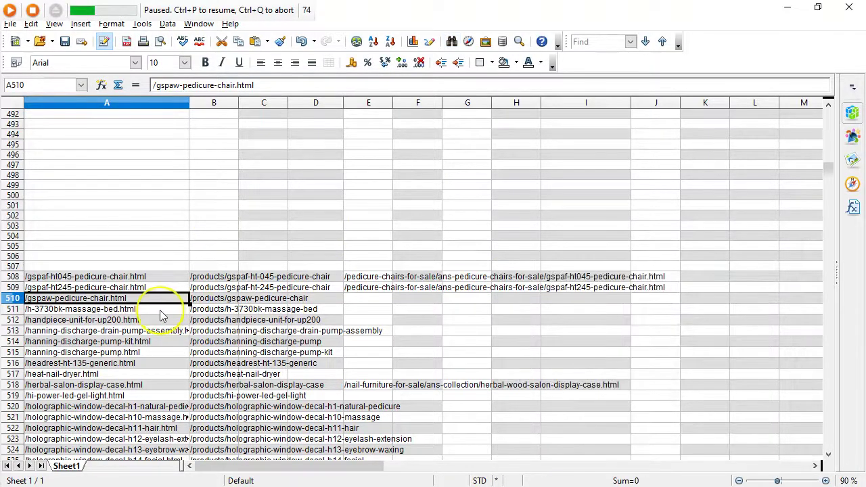
key("ctrl+h")
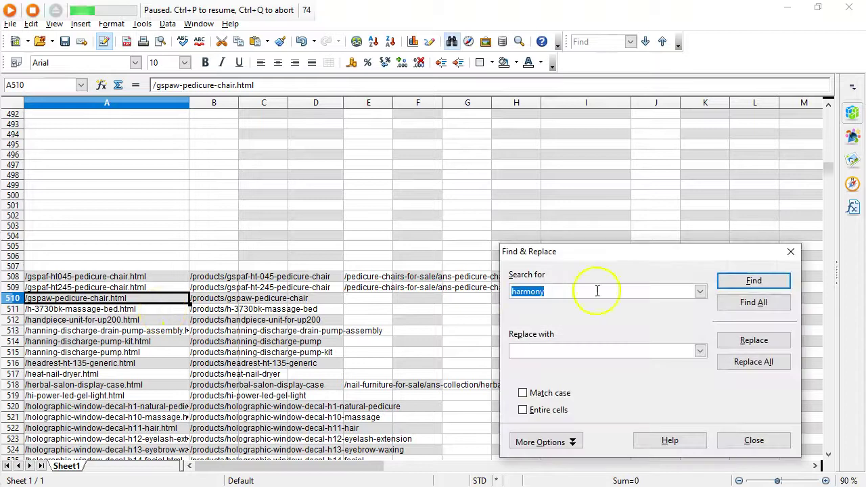
type("/gspaw-pedicure-chair.html")
left_click(721, 289)
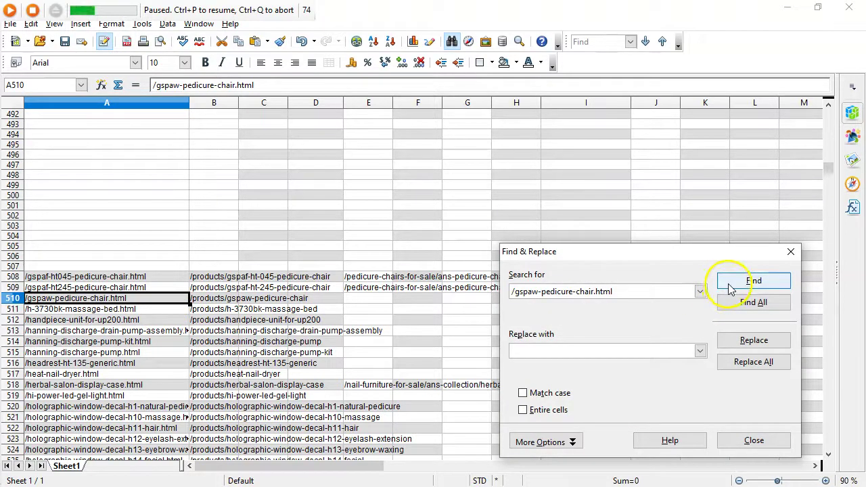
left_click(625, 372)
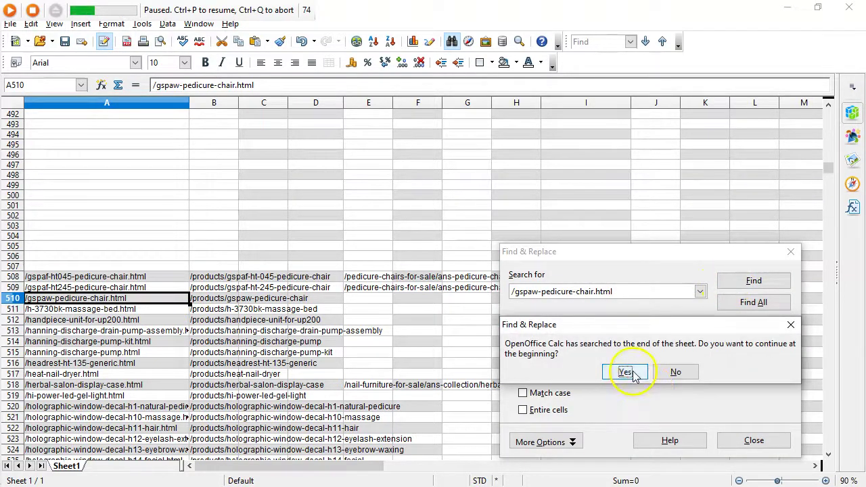
left_click(733, 299)
left_click(790, 251)
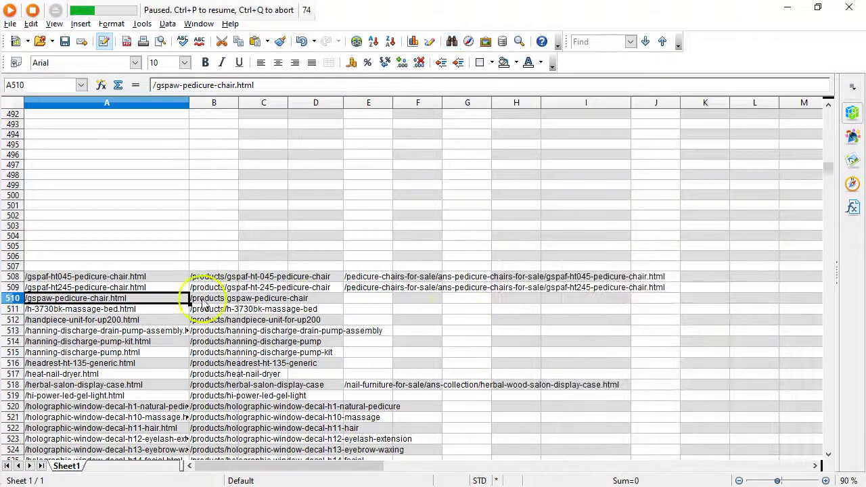
- Copy the path in A511 and search the sheet for /h-3730bk-massage-bed.html
left_click(119, 309)
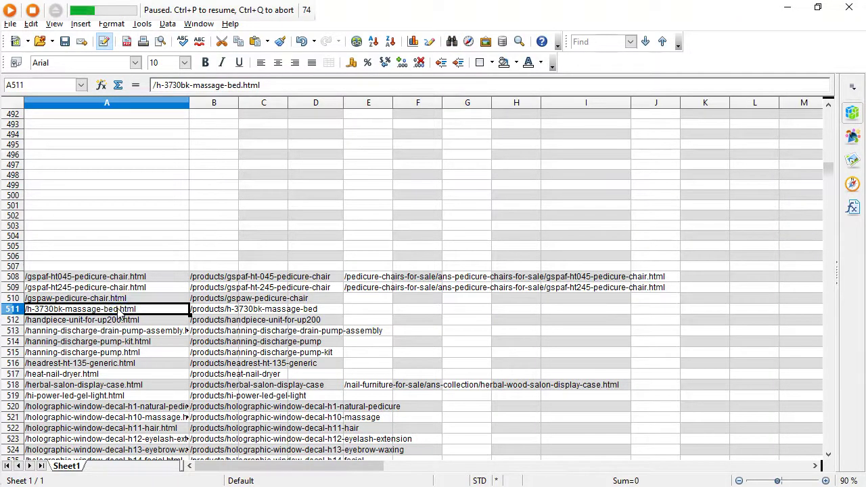
key("ctrl+c")
key("ctrl+h")
key("ctrl+v")
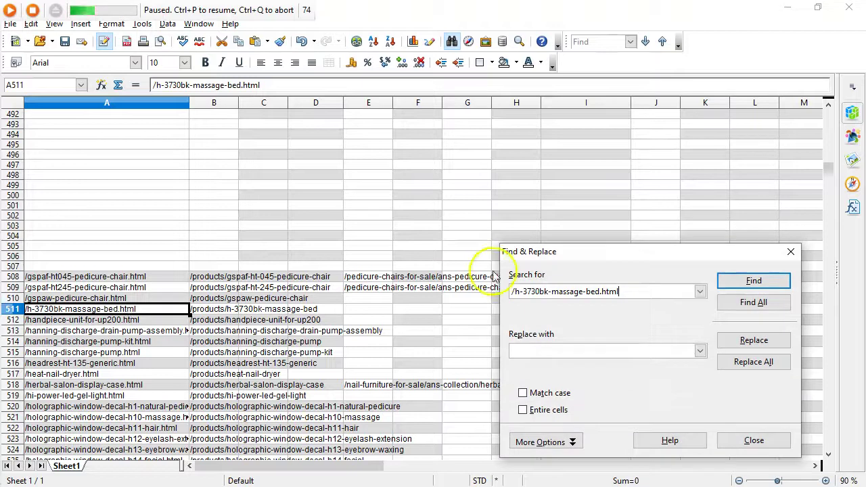
left_click(773, 281)
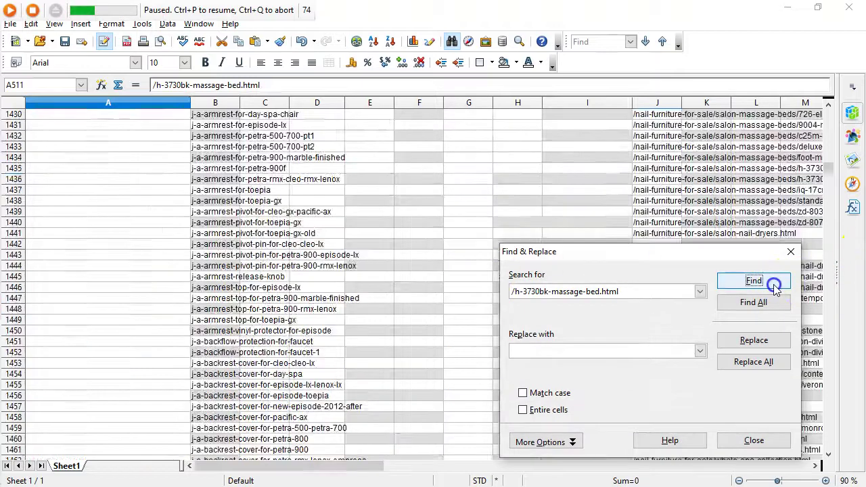
left_click(790, 251)
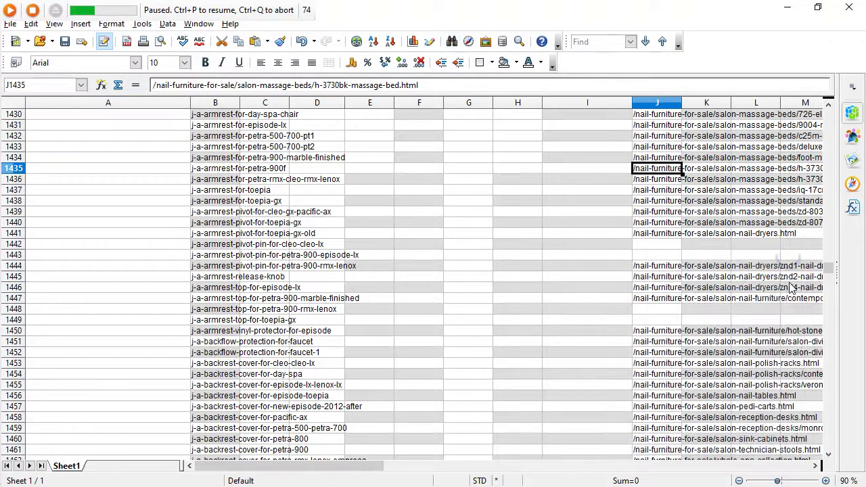
- Check the full paths around J1435 and select the h-3730bk and h-3730w massage bed paths in J1435:J1436
key("Right")
key("Right")
key("Right")
key("Right")
key("Left")
key("Left")
key("Left")
key("Left")
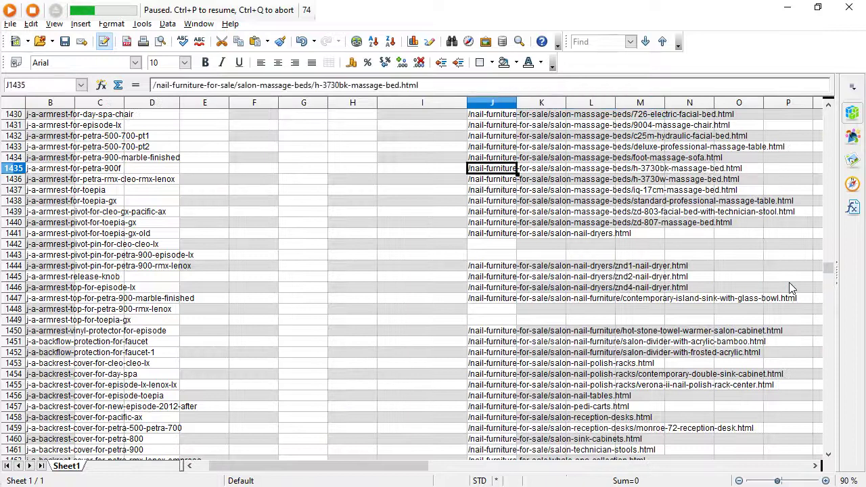
key("shift+Down")
- Return to row 511 and paste the two massage bed category paths into E511:E512
key("Left")
key("ctrl+Up")
key("ctrl+Left")
key("ctrl+Left")
key("ctrl+Down")
key("ctrl+Down")
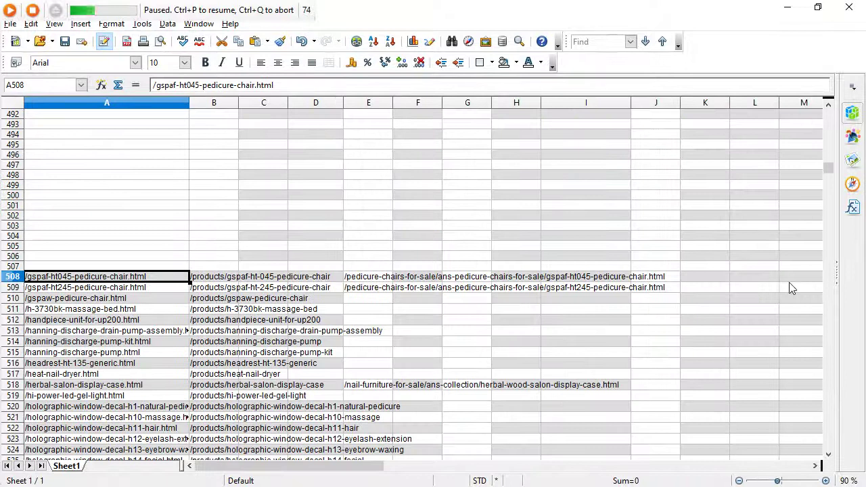
key("ctrl+Down")
key("Down")
key("Up")
key("ctrl+Up")
key("Down")
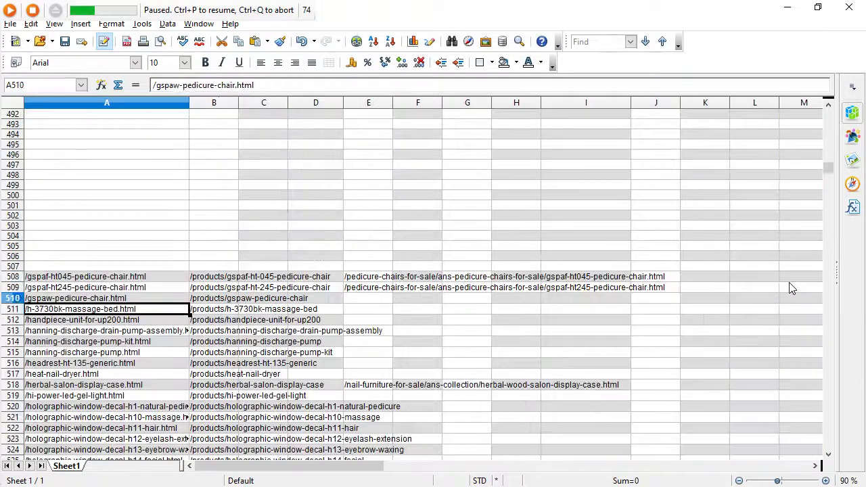
key("Down")
key("Right")
key("Right")
key("Right")
key("Right")
key("shift+Down")
key("ctrl+v")
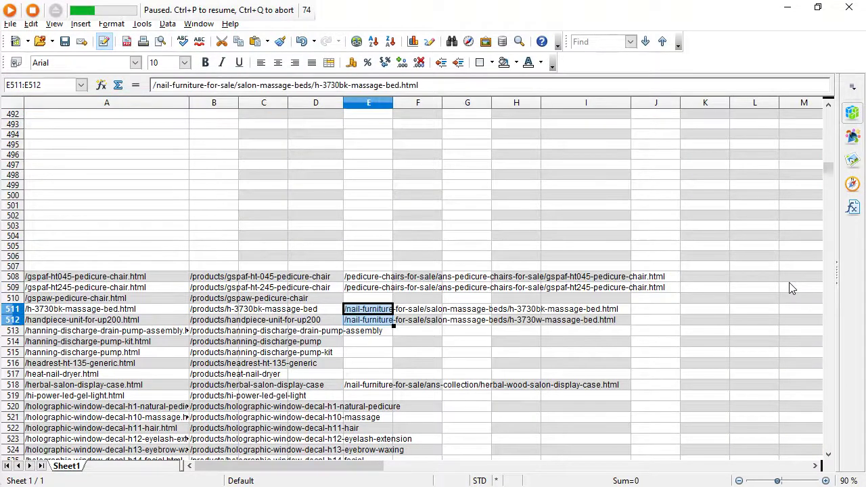
- Clear the h-3730w massage bed path from E512
key("Up")
key("Down")
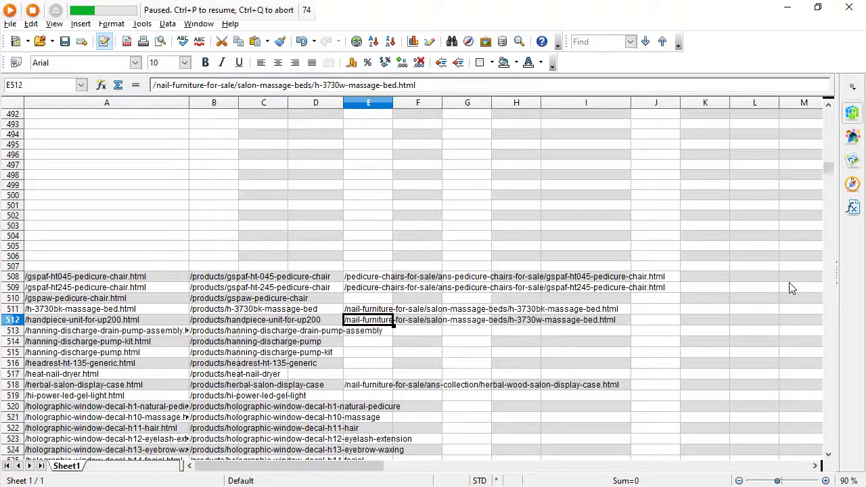
key("Delete")
key("Right")
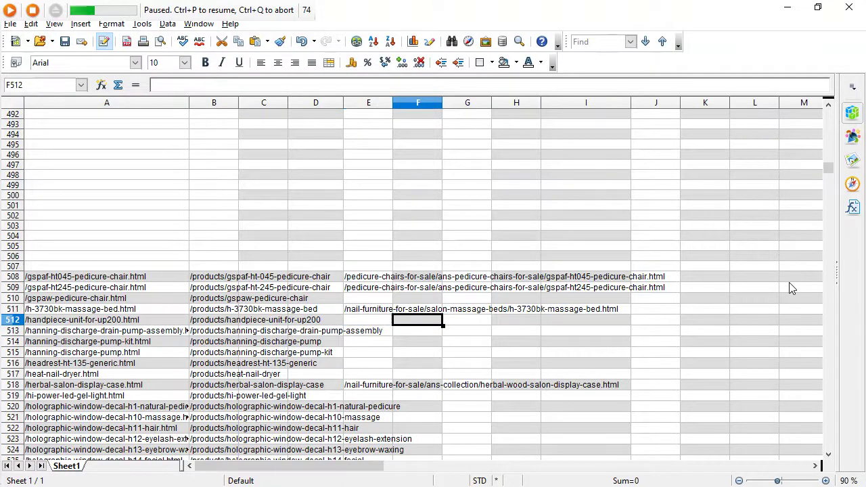
- Paste the cut h-3730w massage bed path into F1113, directly below the last entry of the column F path list
key("ctrl+Down")
key("ctrl+Down")
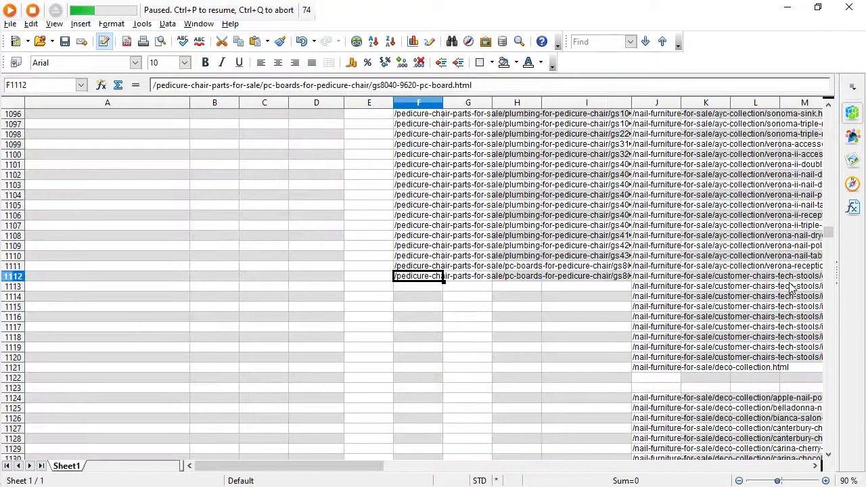
key("Down")
key("ctrl+v")
- Return to A512 and search the sheet for its path /handpiece-unit-for-up200.html
key("ctrl+Up")
key("ctrl+Up")
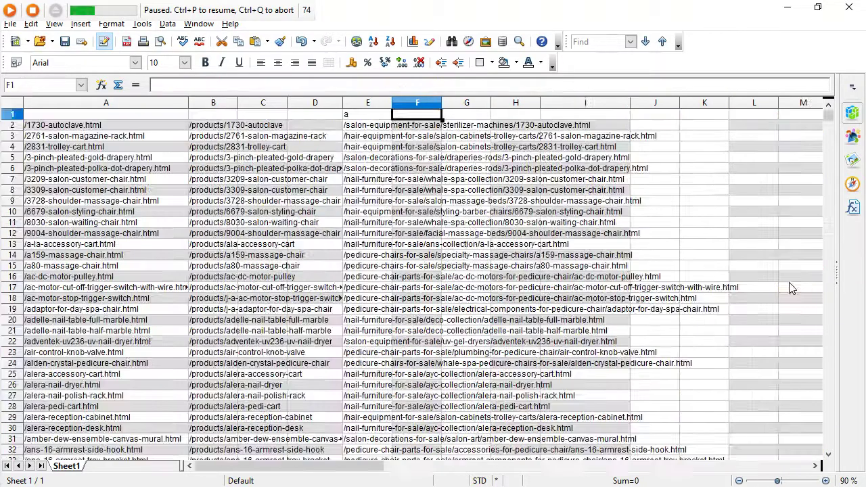
key("Left")
key("ctrl+Down")
key("Down")
key("ctrl+Down")
key("Down")
key("Left")
key("Home")
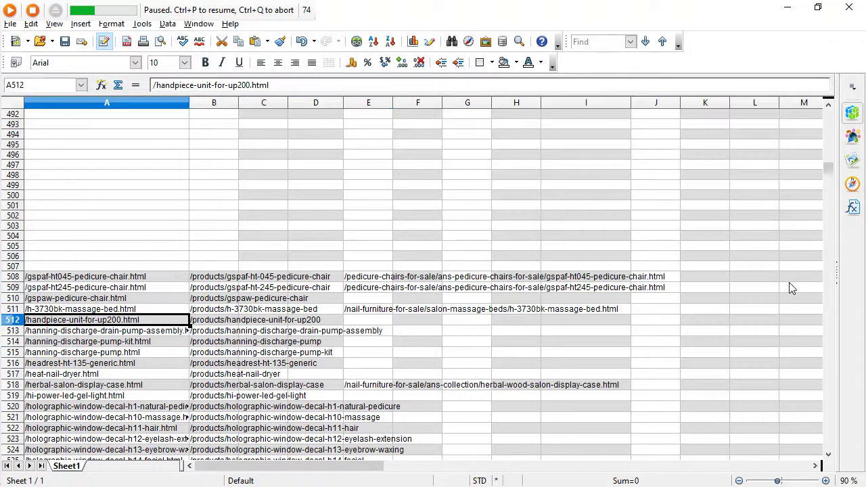
key("ctrl+h")
key("End")
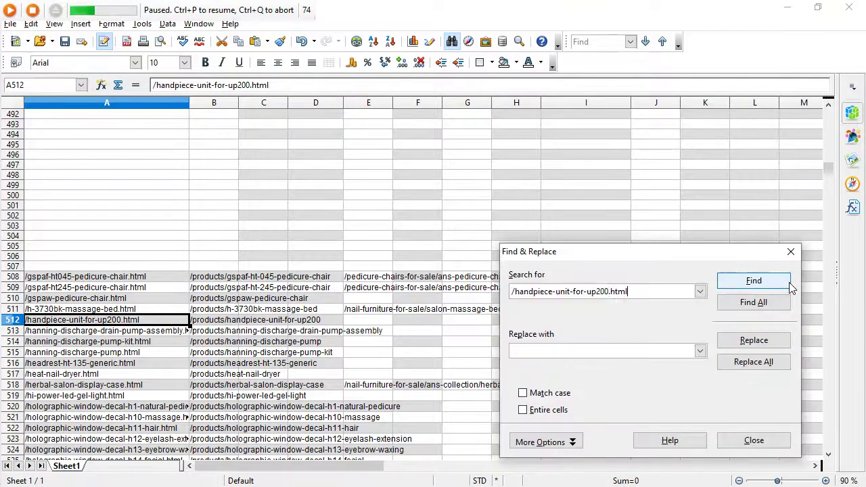
left_click(754, 280)
key("Escape")
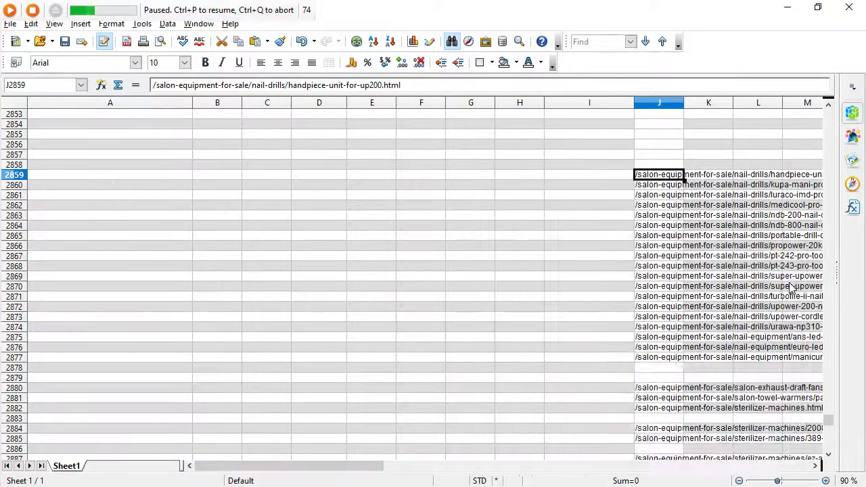
- Move the path /salon-equipment-for-sale/nail-drills/handpiece-unit-for-up200.html from J2859 into E512
key("Delete")
key("Left")
key("ctrl+Up")
key("ctrl+Left")
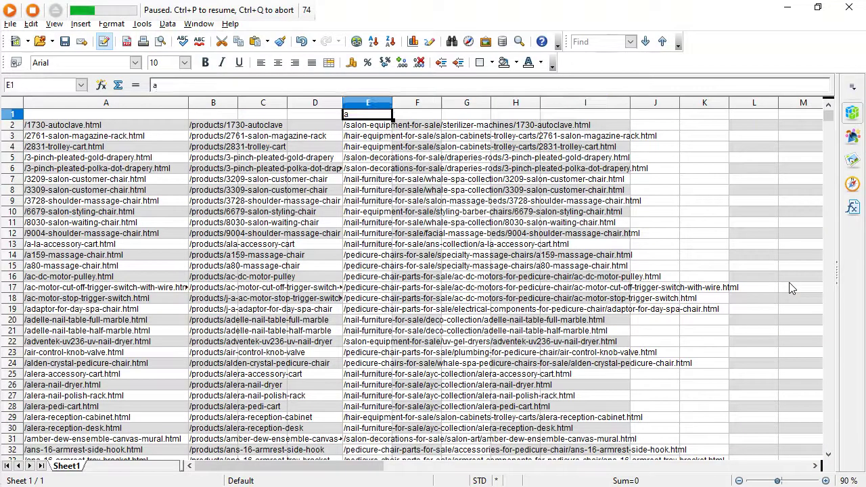
key("ctrl+Left")
key("Down")
key("ctrl+Down")
key("ctrl+Down")
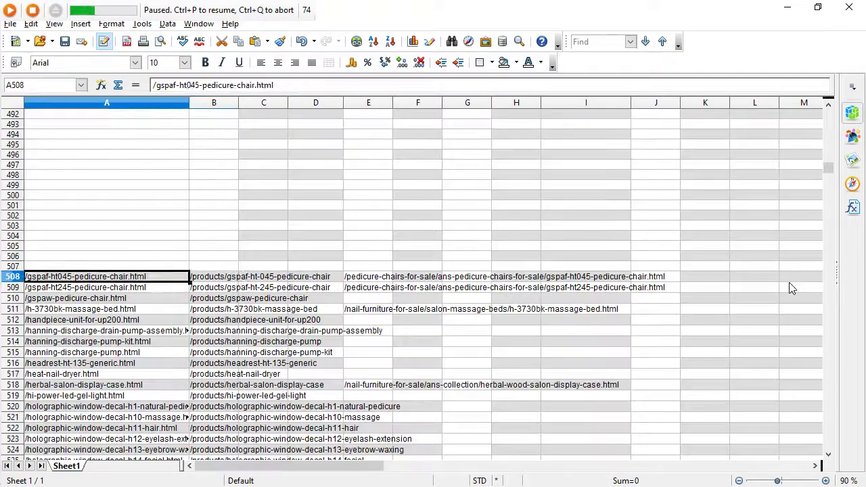
key("Right")
key("Right")
key("Right")
key("Right")
key("Right")
key("Down")
key("Down")
key("Down")
key("Down")
key("Left")
key("Left")
key("Right")
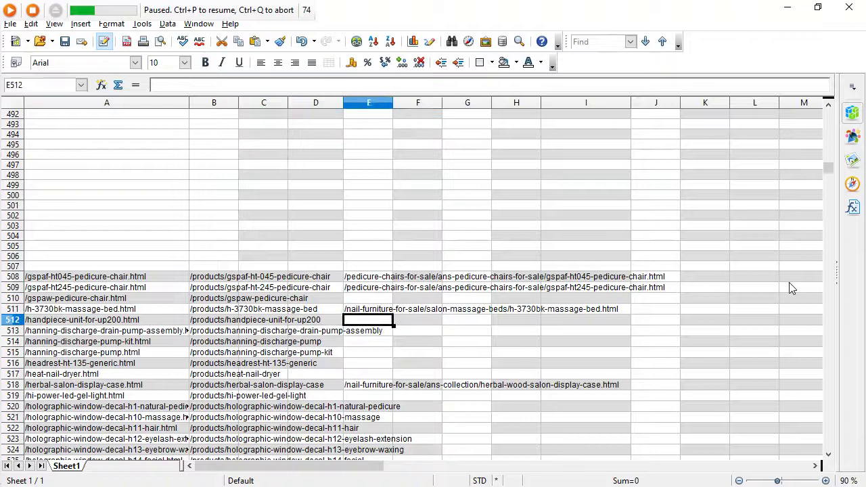
type("/salon-equipment-for-sale/nail-drills/handpiece-unit-for-up200.html")
- Select A513, stop the paused macro, and start a new recording in Jitbit Macro Recorder that overwrites the existing macro
key("Left")
key("Left")
key("Left")
key("Left")
key("Down")
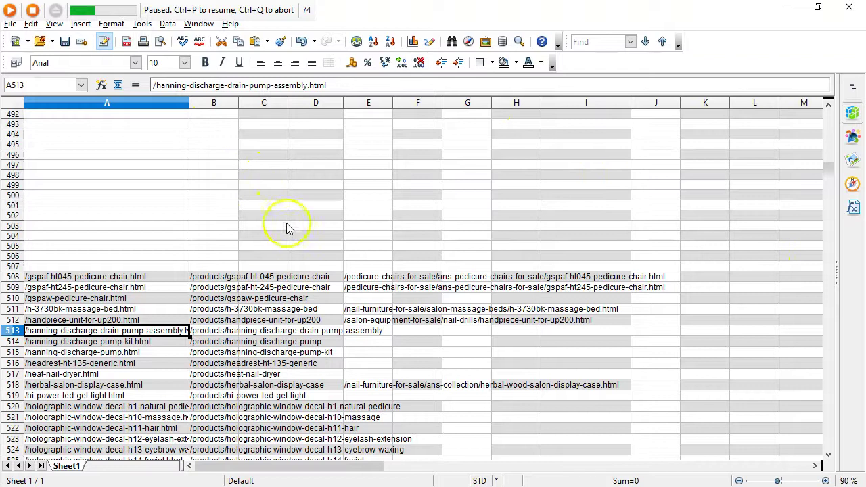
left_click(32, 9)
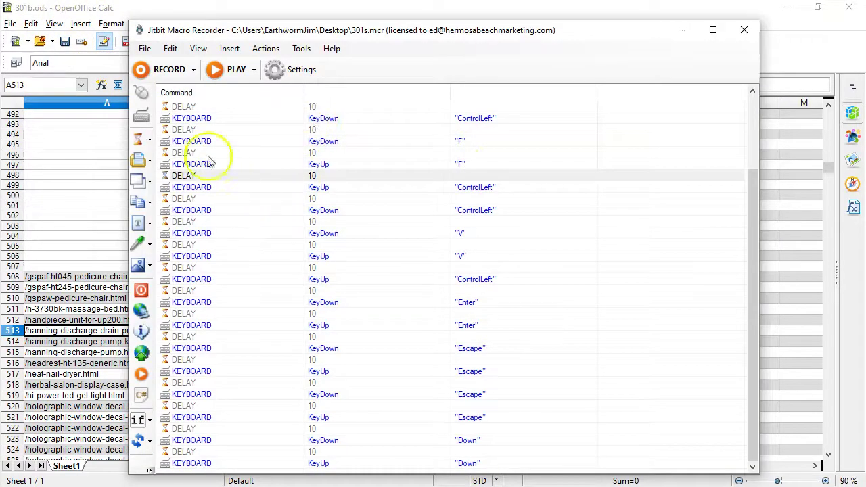
left_click(174, 70)
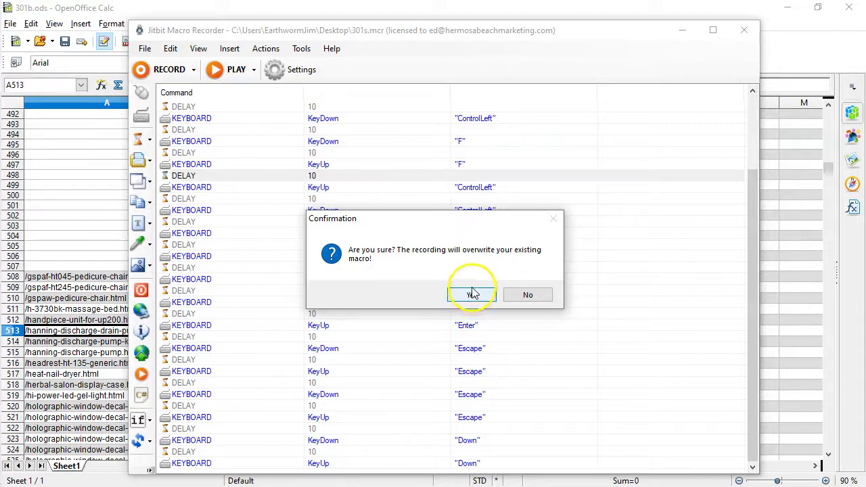
left_click(474, 294)
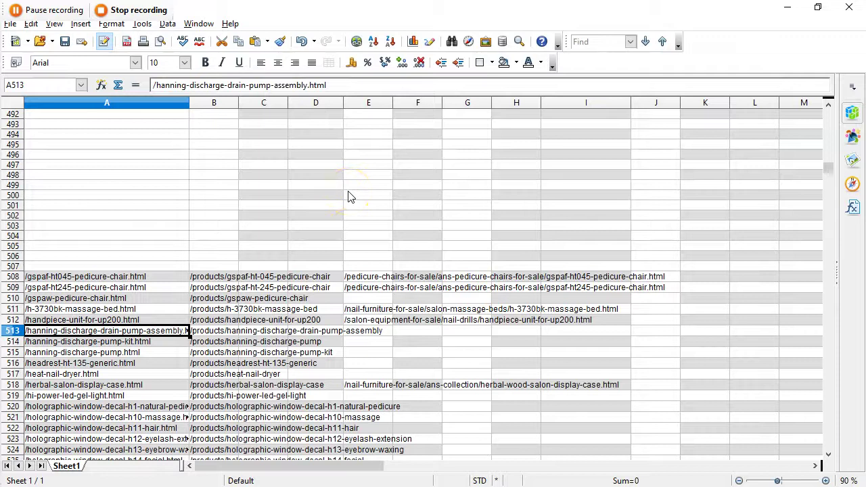
- Record a search for /hanning-discharge-drain-pump-assembly.html and a move to the cell below the match, and stop the recording
key("ctrl+h")
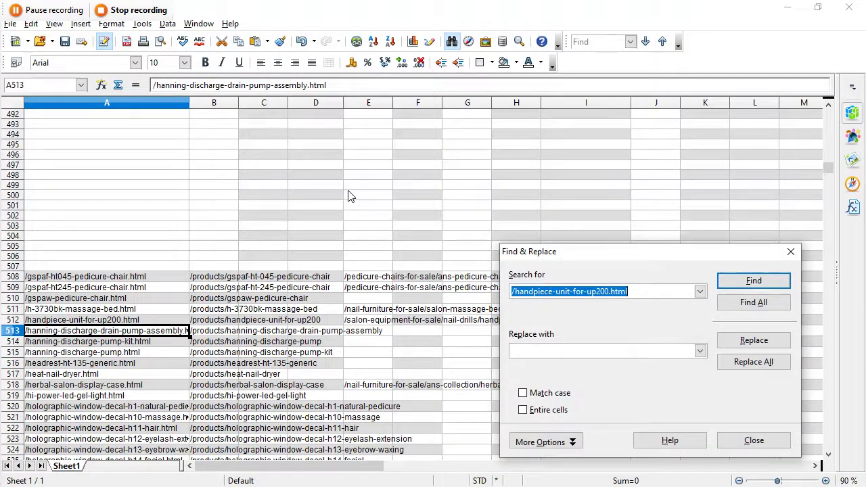
type("/hanning-discharge-drain-pump-assembly.html")
left_click(754, 281)
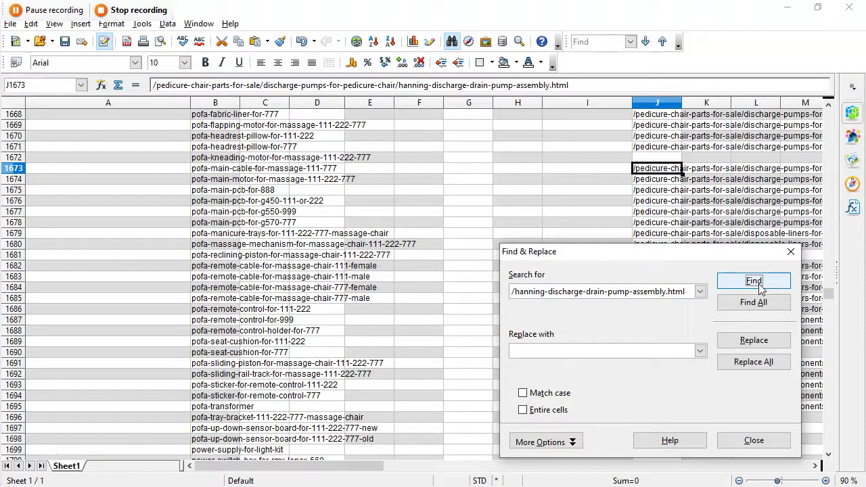
key("Escape")
key("Down")
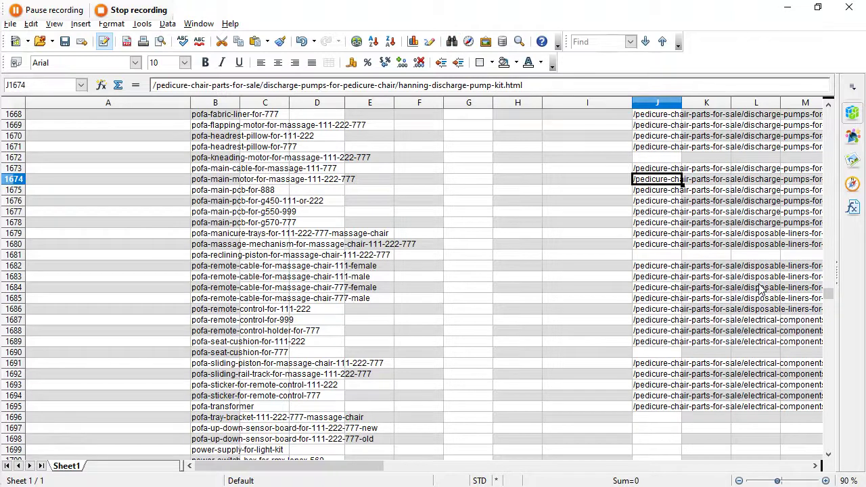
left_click(122, 10)
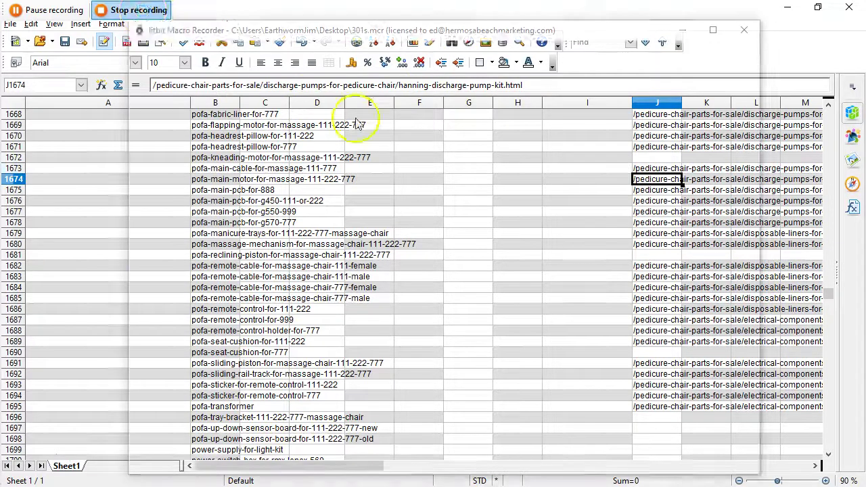
- Select the trailing block of mouse-move and delay commands in the recorded macro, extending upward from its last command
left_click_drag(749, 101, 744, 474)
left_click(226, 464)
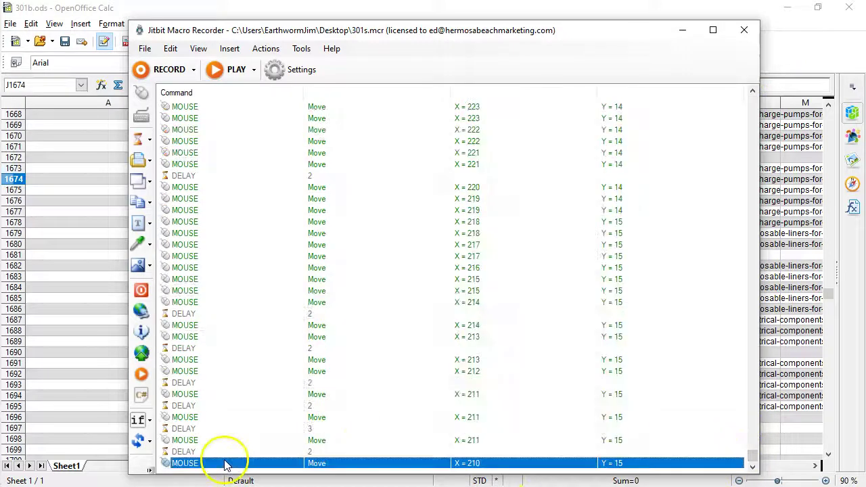
key("shift+Up")
key("shift+Up")
key("shift+Up")
key("shift+Up")
key("shift+Up")
key("shift+Up")
key("shift+Up")
key("shift+Up")
key("shift+Up")
key("shift+Up")
key("shift+Up")
key("shift+Up")
key("shift+Up")
key("shift+Up")
key("shift+Up")
key("shift+Up")
key("shift+Up")
key("shift+Up")
key("shift+Up")
key("shift+Up")
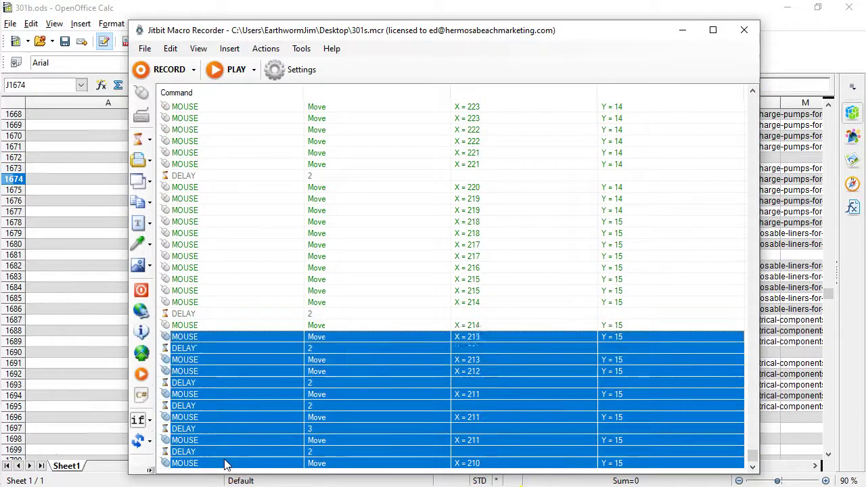
key("shift+Up")
key("shift+Up")
key("shift+Up")
key("shift+Up")
key("shift+Up")
key("shift+Up")
key("shift+Up")
key("shift+Up")
key("shift+Up")
key("shift+Up")
key("shift+Up")
key("shift+Up")
key("shift+Up")
key("shift+Up")
key("shift+Up")
key("shift+Up")
key("shift+Up")
key("shift+Up")
key("shift+Up")
key("shift+Up")
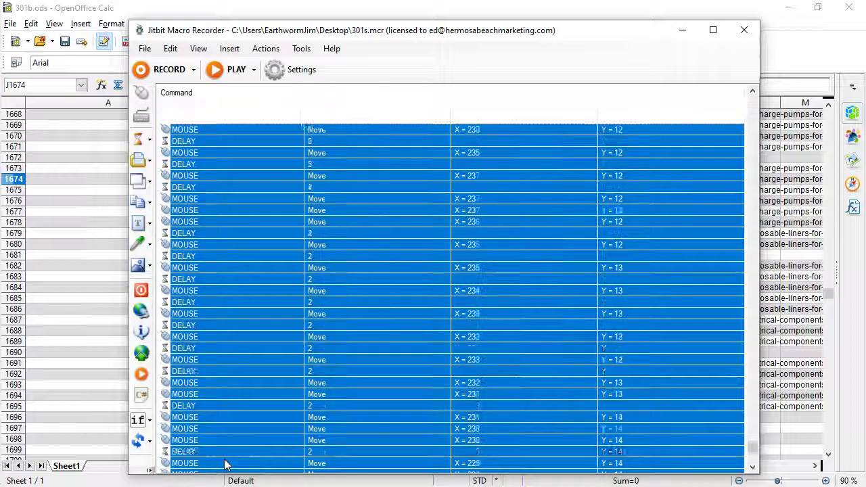
key("shift+Up")
key("shift+Up")
key("shift+Up")
key("shift+Up")
key("shift+Up")
key("shift+Up")
key("shift+Up")
key("shift+Up")
key("shift+Up")
key("shift+Up")
key("shift+Up")
key("shift+Up")
key("shift+Up")
key("shift+Up")
key("shift+Up")
key("shift+Up")
key("shift+Up")
key("shift+Up")
key("shift+Up")
key("shift+Up")
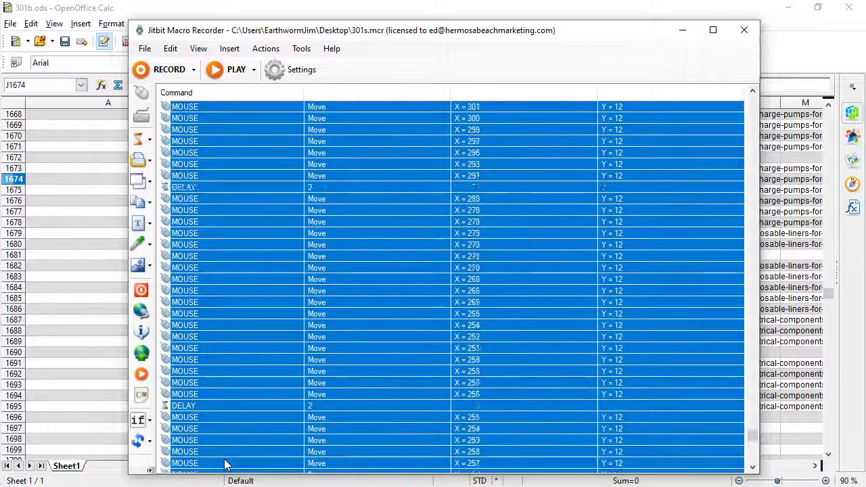
key("shift+Up")
key("shift+Up")
key("shift+Up")
key("shift+Up")
key("shift+Up")
key("shift+Up")
key("shift+Up")
key("shift+Up")
key("shift+Up")
key("shift+Up")
key("shift+Up")
key("shift+Up")
key("shift+Up")
key("shift+Up")
key("shift+Up")
key("shift+Up")
key("shift+Up")
key("shift+Up")
key("shift+Up")
key("shift+Up")
key("shift+Up")
key("shift+Up")
key("shift+Up")
key("shift+Up")
key("shift+Up")
key("shift+Up")
key("shift+Up")
key("shift+Up")
key("shift+Up")
key("shift+Up")
key("shift+Up")
key("shift+Up")
key("shift+Up")
key("shift+Up")
key("shift+Up")
key("shift+Up")
key("shift+Up")
key("shift+Up")
key("shift+Up")
key("shift+Up")
key("shift+Up")
key("shift+Up")
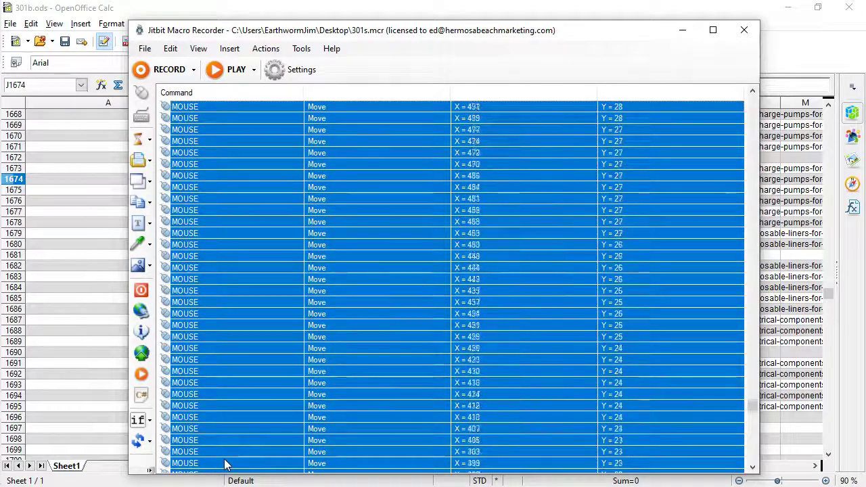
key("shift+Up")
key("shift+Up")
key("shift+Up")
key("shift+Up")
key("shift+Up")
key("shift+Up")
key("shift+Up")
key("shift+Up")
key("shift+Up")
key("shift+Up")
key("shift+Up")
key("shift+Up")
key("shift+Up")
key("shift+Up")
key("shift+Up")
key("shift+Up")
key("shift+Up")
key("shift+Up")
key("shift+Up")
key("shift+Up")
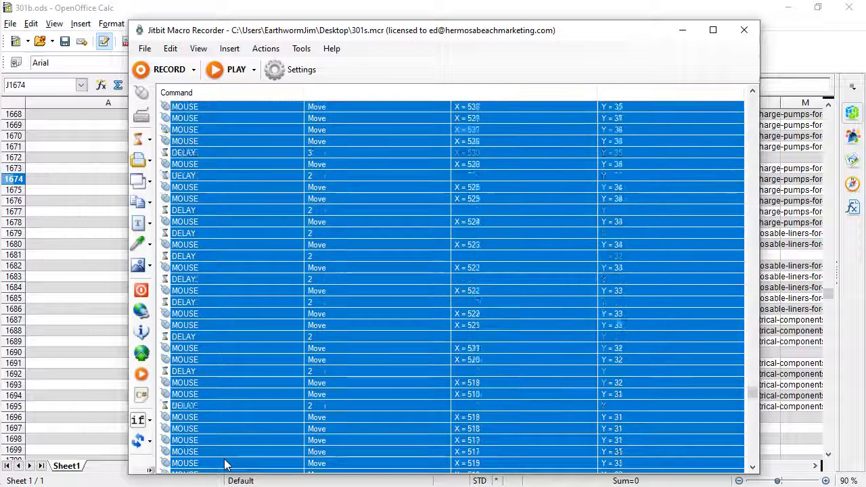
- Extend the command selection upward through the recorded mouse moves, past the Down and Escape keystrokes, to the mouse move at X = 1121, Y = 419
key("shift+Up")
key("shift+Up")
key("shift+Up")
key("shift+Up")
key("shift+Up")
key("shift+Up")
key("shift+Up")
key("shift+Up")
key("shift+Up")
key("shift+Up")
key("shift+Up")
key("shift+Up")
key("shift+Up")
key("shift+Up")
key("shift+Up")
key("shift+Up")
key("shift+Up")
key("shift+Up")
key("shift+Up")
key("shift+Up")
key("shift+Up")
key("shift+Up")
key("shift+Up")
key("shift+Up")
key("shift+Up")
key("shift+Up")
key("shift+Up")
key("shift+Up")
key("shift+Up")
key("shift+Up")
key("shift+Up")
key("shift+Up")
key("shift+Up")
key("shift+Up")
key("shift+Up")
key("shift+Up")
key("shift+Up")
key("shift+Up")
key("shift+Up")
key("shift+Up")
key("shift+Up")
key("shift+Up")
key("shift+Up")
key("shift+Up")
key("shift+Up")
key("shift+Up")
key("shift+Up")
key("shift+Up")
key("shift+Up")
key("shift+Up")
key("shift+Up")
key("shift+Up")
key("shift+Up")
key("shift+Up")
key("shift+Up")
key("shift+Up")
key("shift+Up")
key("shift+Up")
key("shift+Up")
key("shift+Up")
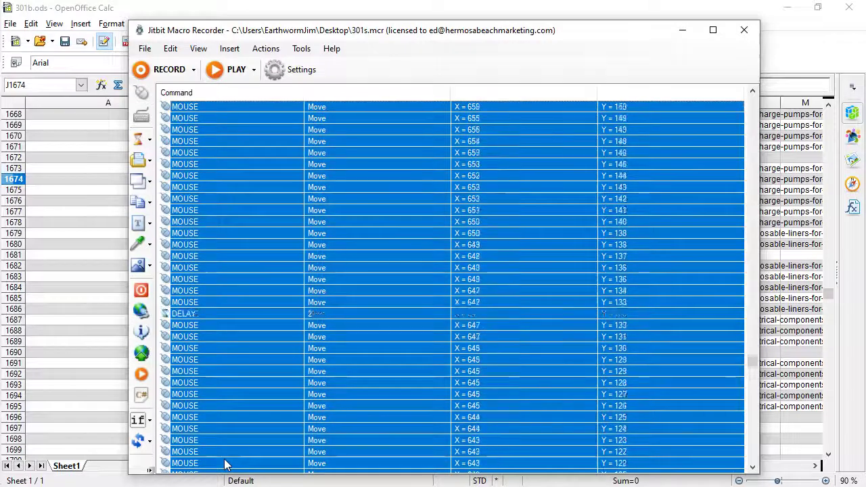
key("shift+Up")
key("shift+Up")
key("shift+Up")
key("shift+Up")
key("shift+Up")
key("shift+Up")
key("shift+Up")
key("shift+Up")
key("shift+Up")
key("shift+Up")
key("shift+Up")
key("shift+Up")
key("shift+Up")
key("shift+Up")
key("shift+Up")
key("shift+Up")
key("shift+Up")
key("shift+Up")
key("shift+Up")
key("shift+Up")
key("shift+Up")
key("shift+Up")
key("shift+Up")
key("shift+Up")
key("shift+Up")
key("shift+Up")
key("shift+Up")
key("shift+Up")
key("shift+Up")
key("shift+Up")
key("shift+Up")
key("shift+Up")
key("shift+Up")
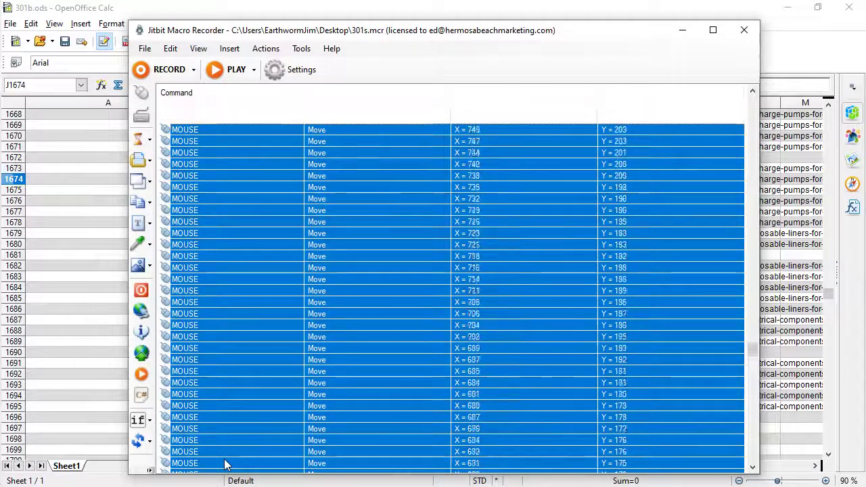
key("shift+Up")
key("shift+Up")
key("shift+Up")
key("shift+Up")
key("shift+Up")
key("shift+Up")
key("shift+Up")
key("shift+Up")
key("shift+Up")
key("shift+Up")
key("shift+Up")
key("shift+Up")
key("shift+Up")
key("shift+Up")
key("shift+Up")
key("shift+Up")
key("shift+Up")
key("shift+Up")
key("shift+Up")
key("shift+Up")
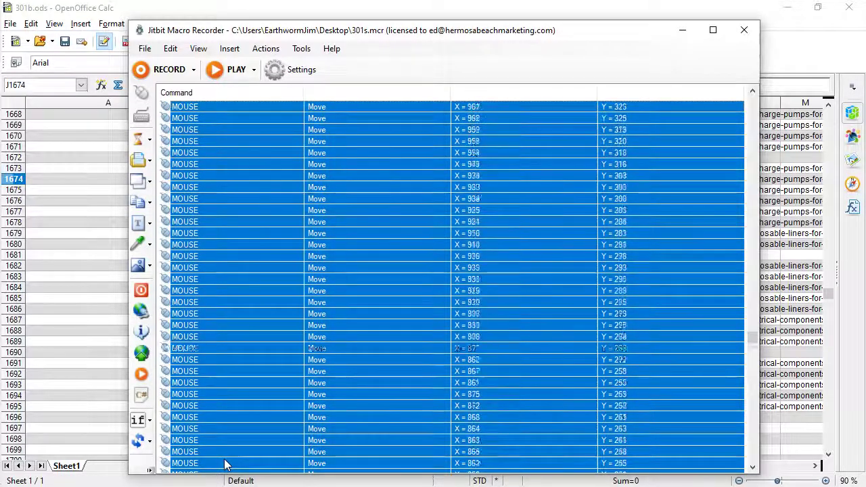
key("shift+Up")
key("shift+Up")
key("shift+Up")
key("shift+Up")
key("shift+Up")
key("shift+Up")
key("shift+Up")
key("shift+Up")
key("shift+Up")
key("shift+Up")
key("shift+Up")
key("shift+Up")
key("shift+Up")
key("shift+Up")
key("shift+Up")
key("shift+Up")
key("shift+Up")
key("shift+Up")
key("shift+Up")
key("shift+Up")
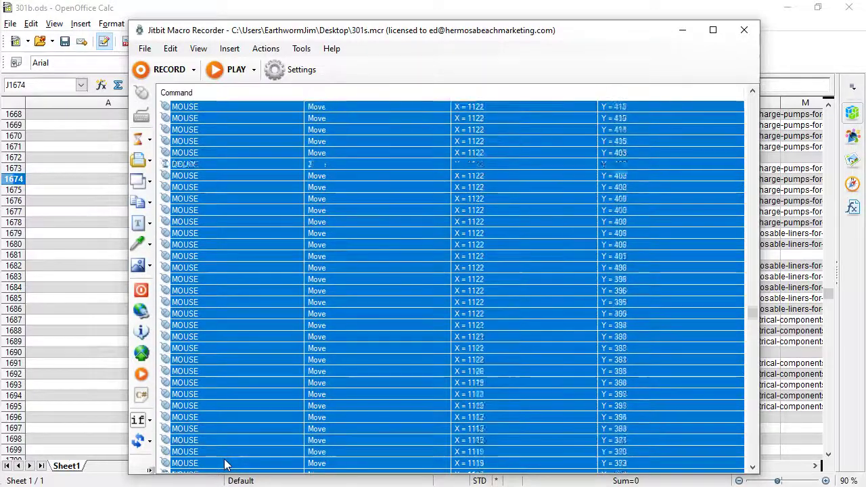
key("shift+Up")
key("shift+Up")
key("shift+Up")
key("shift+Up")
key("shift+Up")
key("shift+Up")
key("shift+Up")
key("shift+Up")
key("shift+Up")
key("shift+Up")
key("shift+Up")
key("shift+Up")
key("shift+Up")
key("shift+Up")
key("shift+Up")
key("shift+Up")
key("shift+Up")
key("shift+Up")
key("shift+Up")
key("shift+Up")
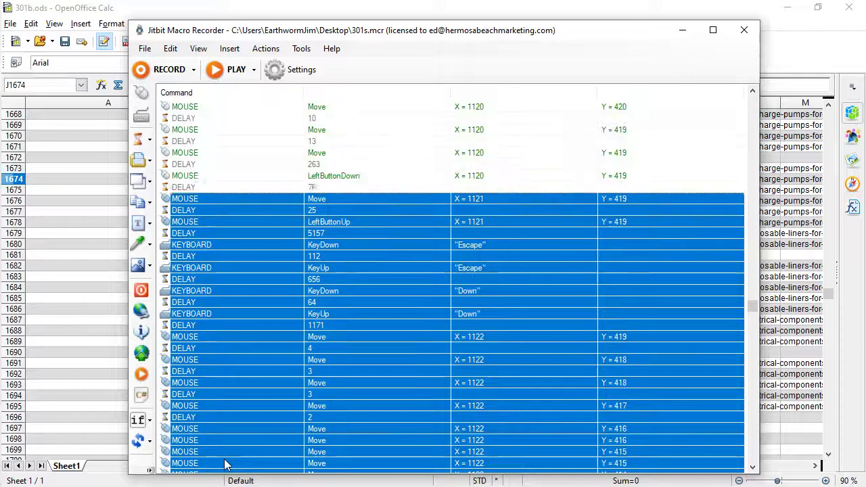
- Shrink the selection to the delays and mouse moves after the "Down" KeyUp command, and delete them from the macro
key("shift+Down")
key("shift+Down")
key("shift+Down")
key("shift+Down")
key("shift+Down")
key("shift+Down")
key("shift+Down")
key("shift+Down")
key("shift+Down")
key("shift+Down")
key("shift+Down")
key("shift+Down")
key("shift+Up")
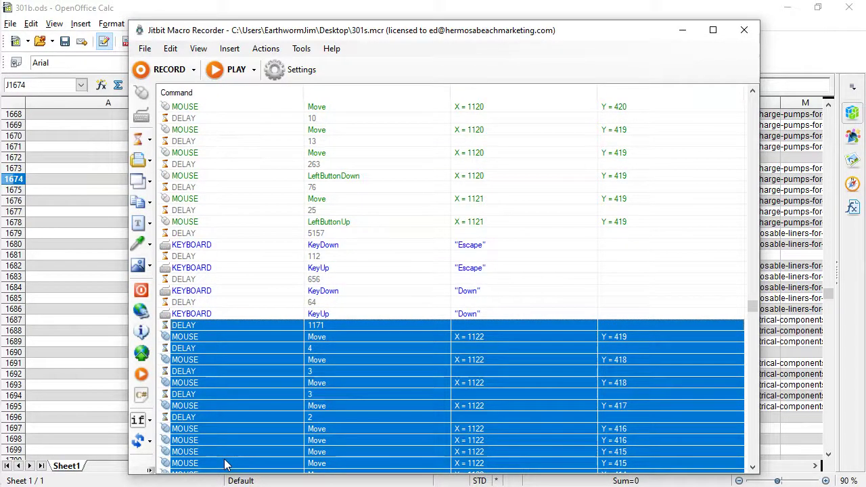
key("Delete")
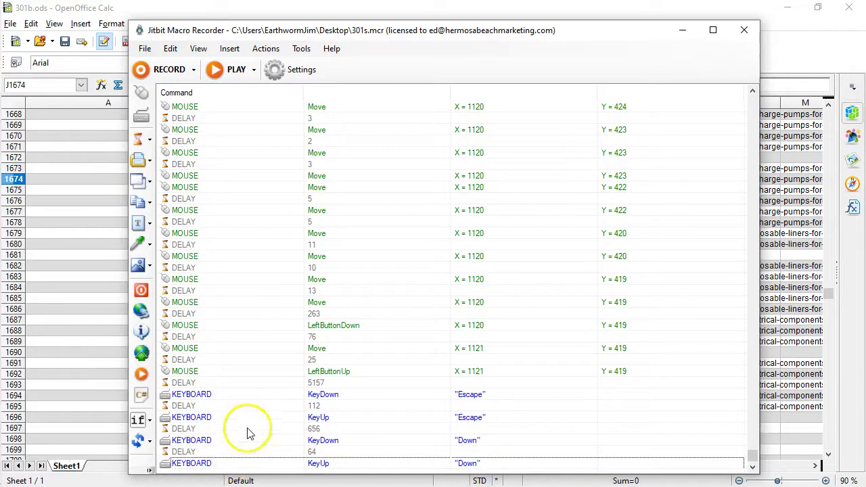
- Select all the macro's commands and reset every delay to 10 milliseconds with the bulk delay edit
left_click(248, 430)
key("ctrl+a")
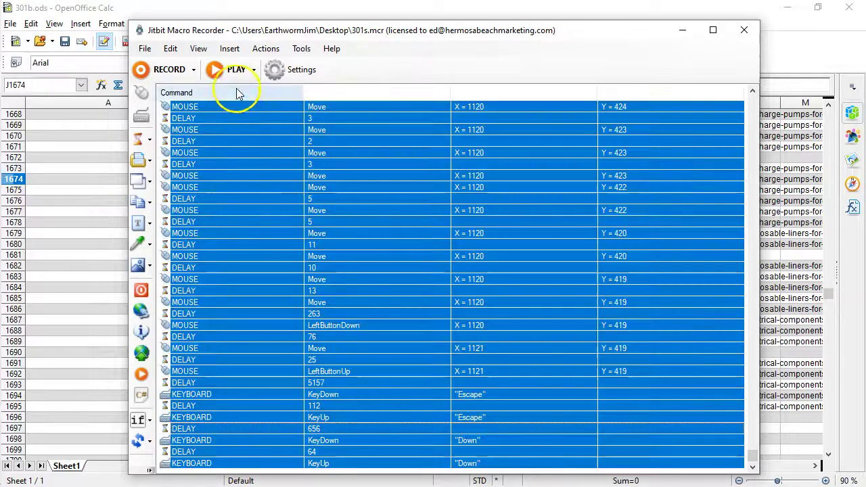
right_click(295, 144)
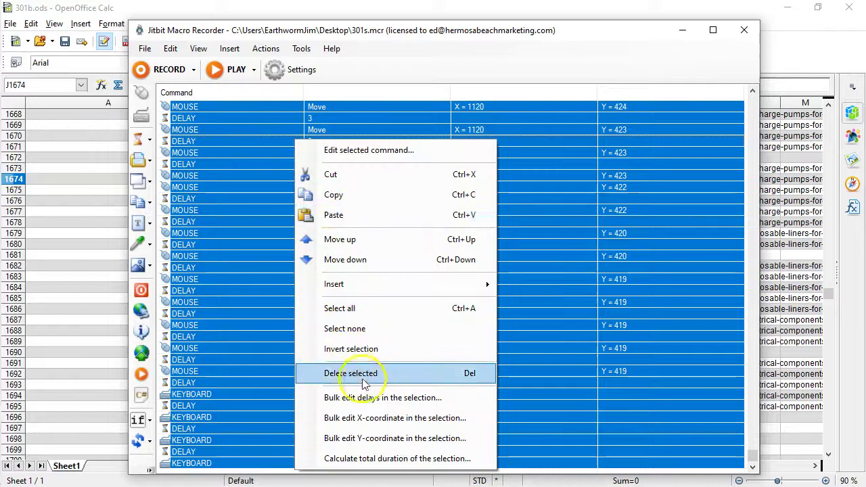
left_click(381, 402)
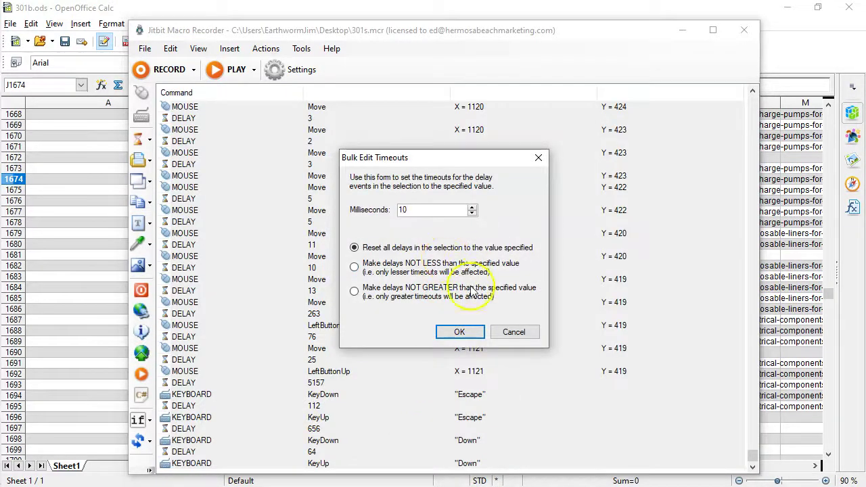
left_click(460, 331)
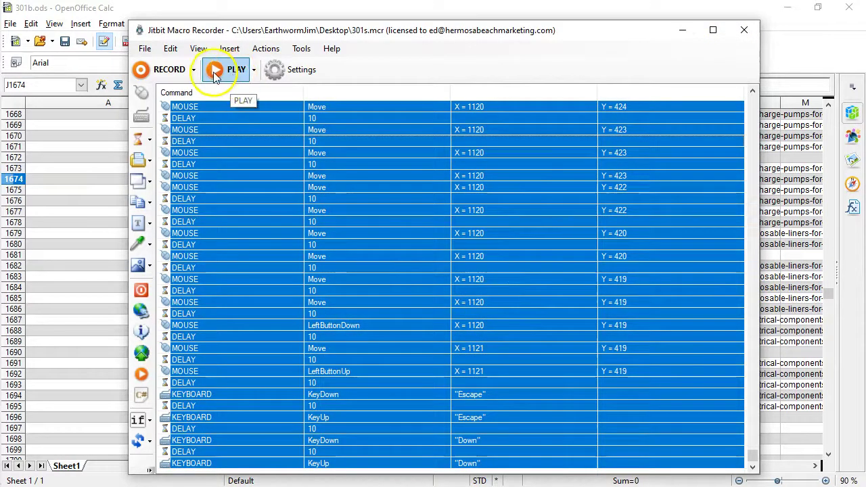
- Play the shortened macro to search for the hanning-discharge-pump-kit path, and close Find & Replace
left_click(254, 74)
left_click(254, 76)
left_click(254, 76)
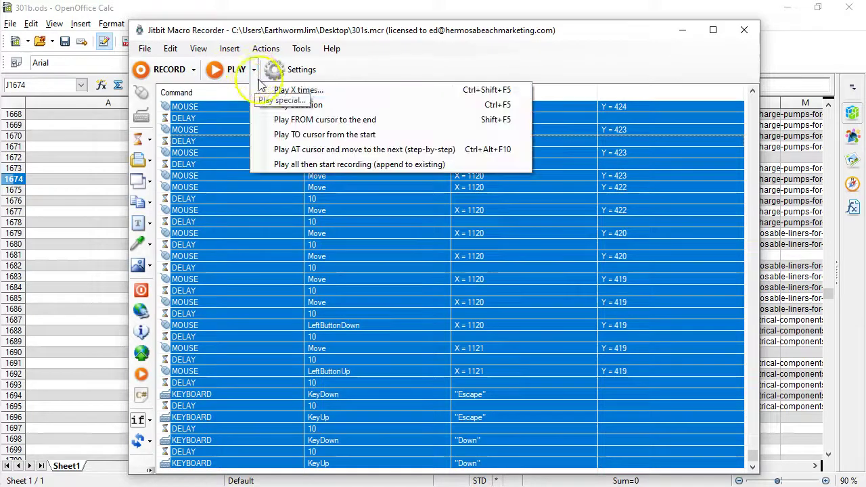
left_click(257, 87)
left_click(495, 276)
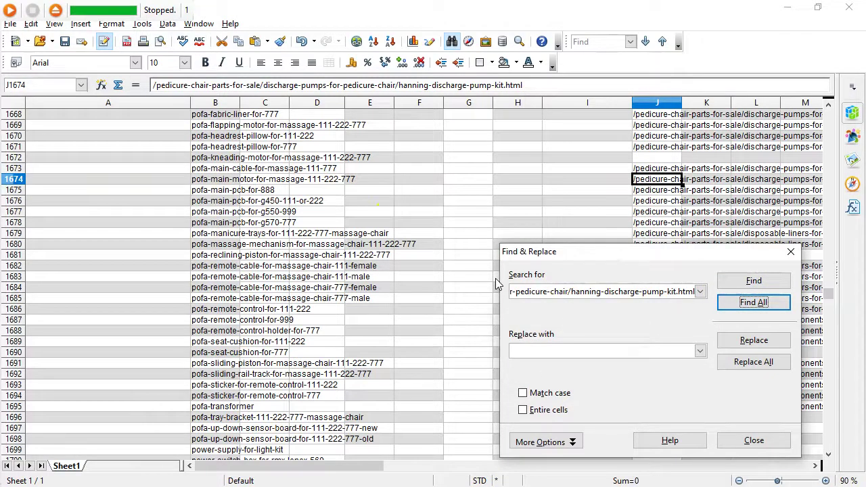
key("Escape")
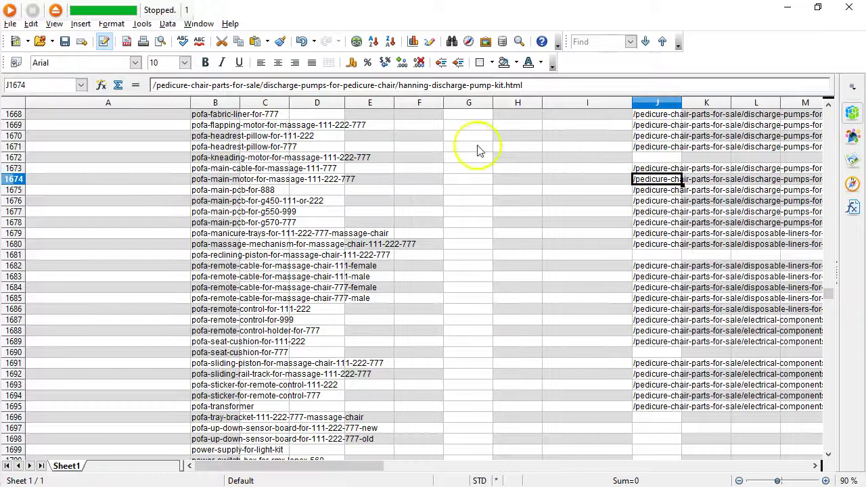
- Cut the hanning-discharge-drain-pump-assembly.html category path from J1673
key("Right")
key("Right")
key("Right")
key("Right")
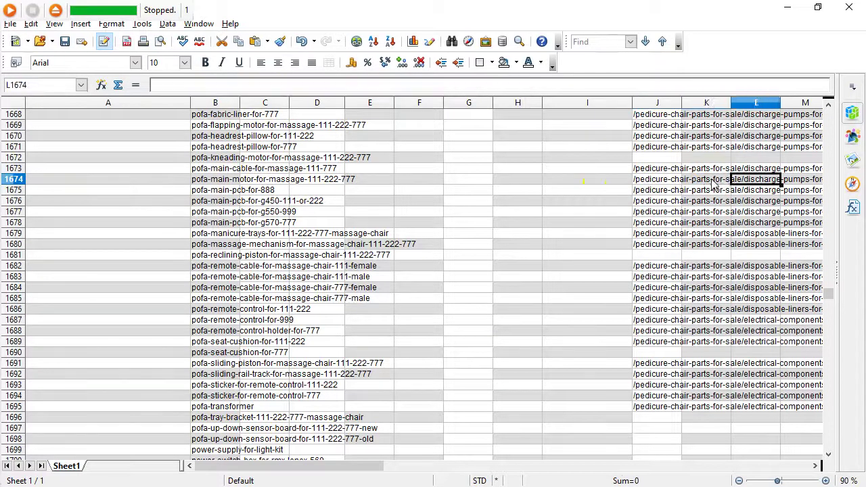
key("Left")
key("Left")
key("Left")
key("Left")
key("Up")
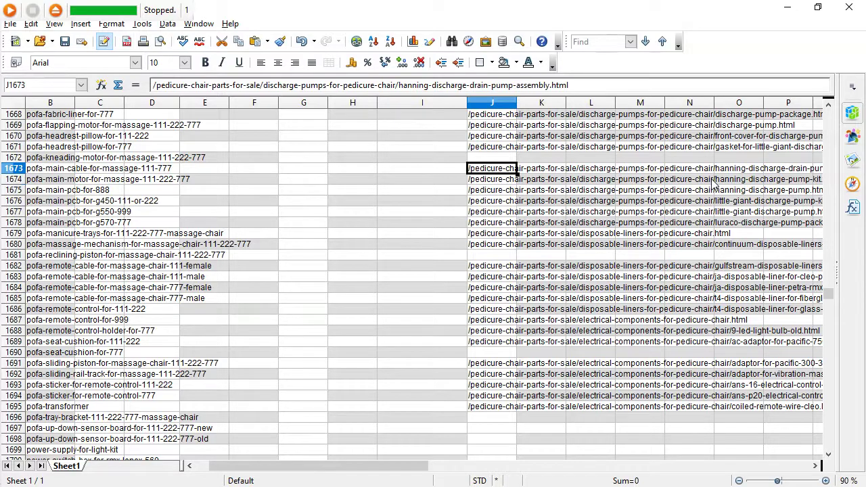
- Paste the category path into E513 beside /hanning-discharge-drain-pump-assembly.html, and select A514
key("Left")
key("ctrl+Up")
key("ctrl+Left")
key("Home")
key("Down")
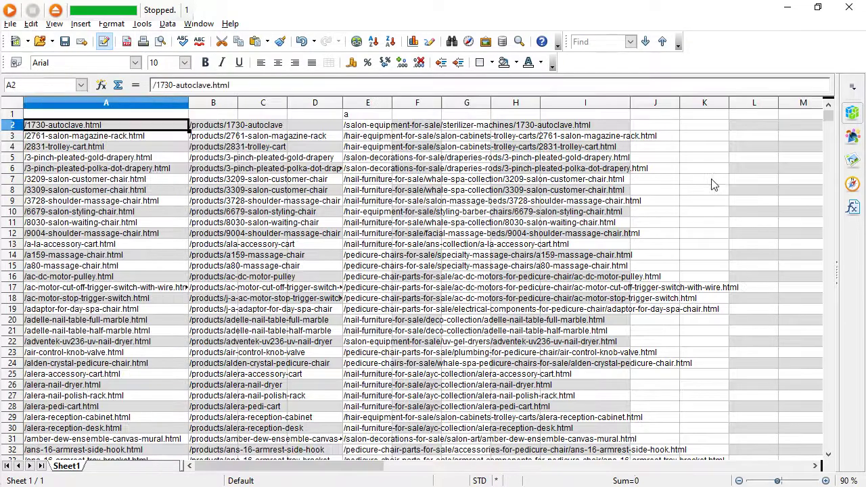
key("ctrl+Down")
key("ctrl+Down")
key("Right")
key("Right")
key("Down")
key("Down")
key("Down")
key("Down")
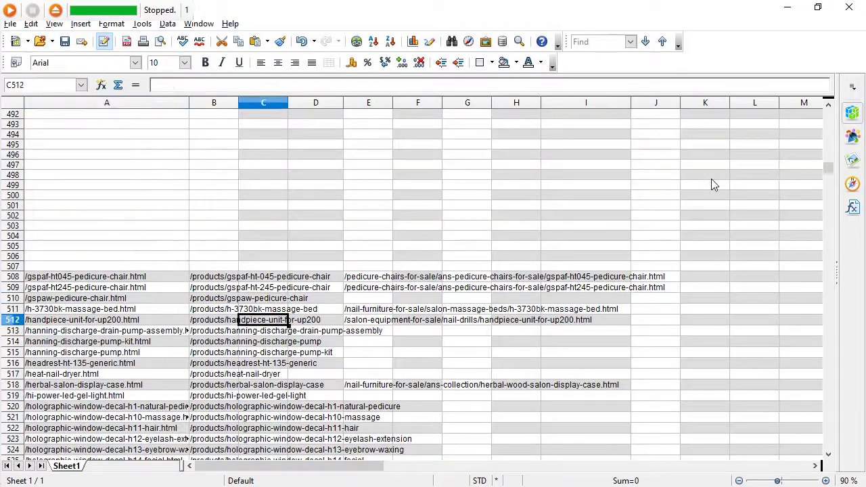
key("Down")
key("Right")
key("Right")
type("/pedicure-chair-parts-for-sale/discharge-pumps-for-pedicure-chair/hanning-discharge-drain-pump-assembly.html")
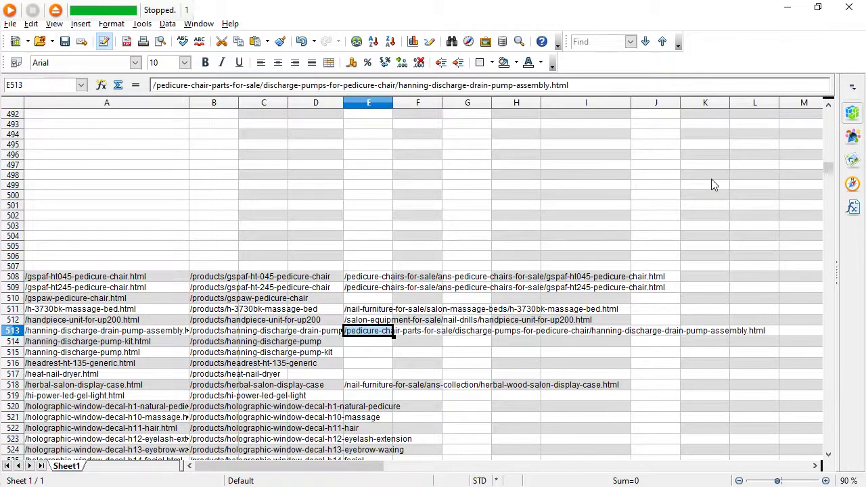
key("Left")
key("Home")
key("Down")
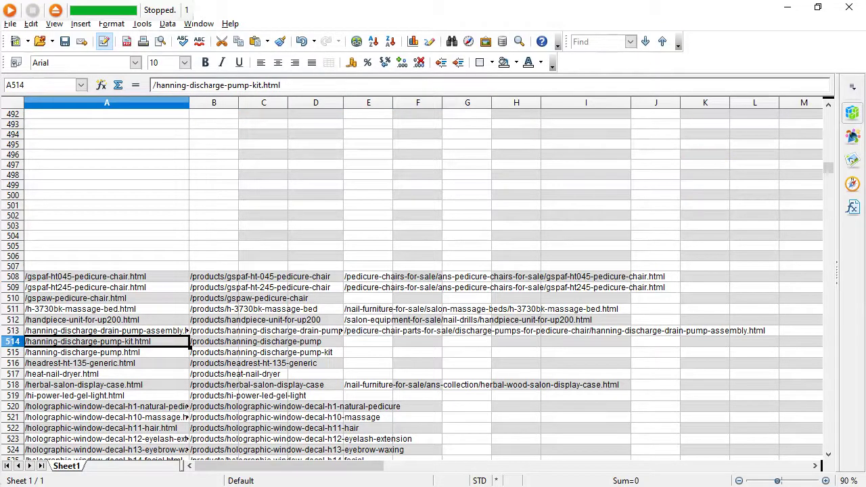
- Replay the macro from A514, copy the hanning-discharge-pump-kit and hanning-discharge-pump paths in J1674:J1675, and clear those cells
left_click(10, 10)
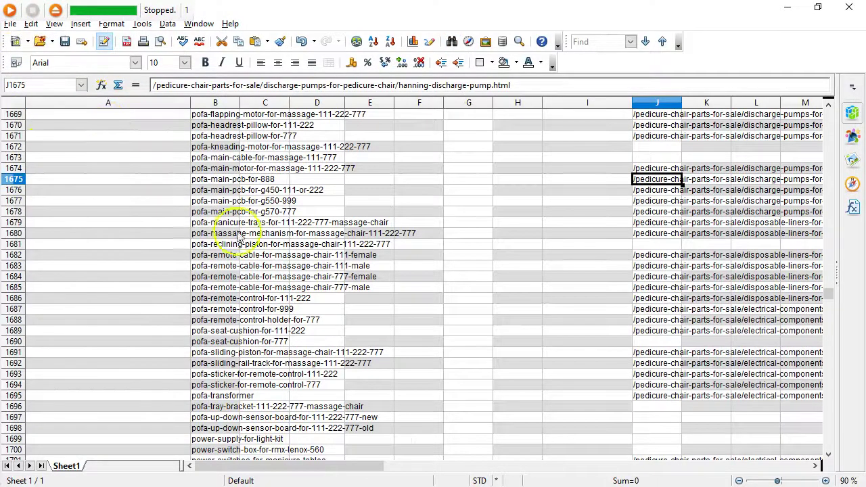
left_click_drag(365, 470, 406, 458)
key("Up")
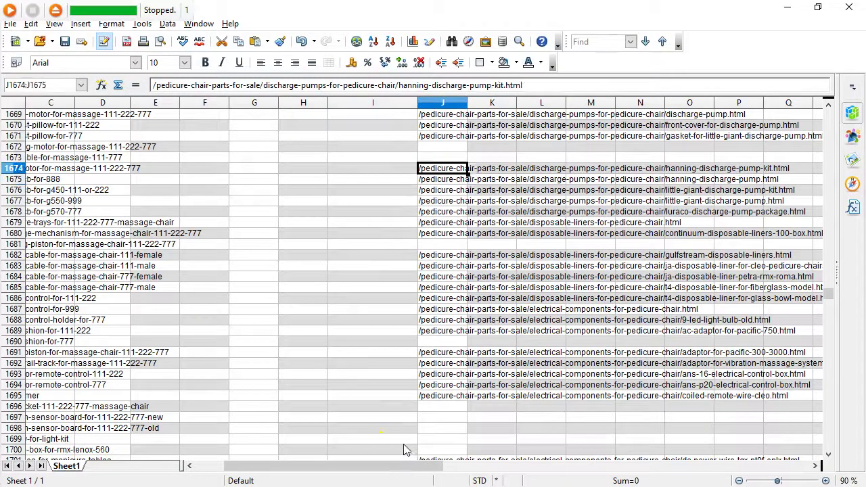
key("shift+Down")
key("ctrl+c")
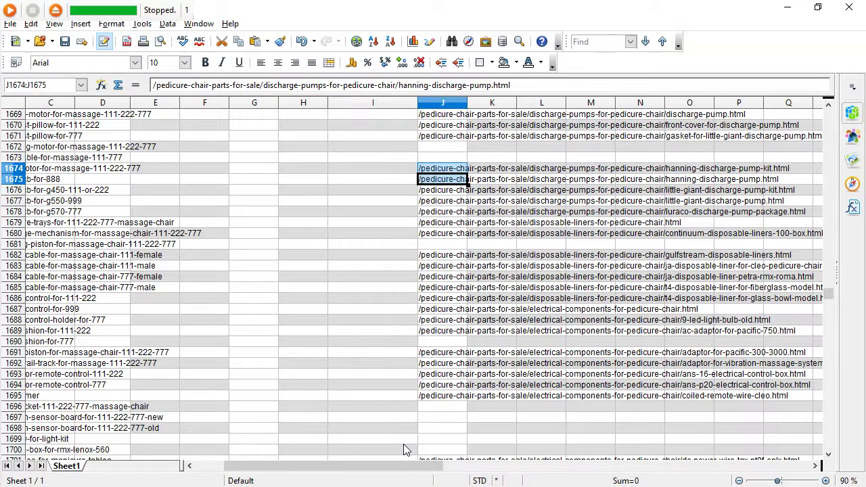
key("Delete")
- Paste the two copied category paths into E514:E515 beside their product rows, and return to A508
key("Left")
key("ctrl+Up")
key("ctrl+Left")
key("ctrl+Down")
key("Left")
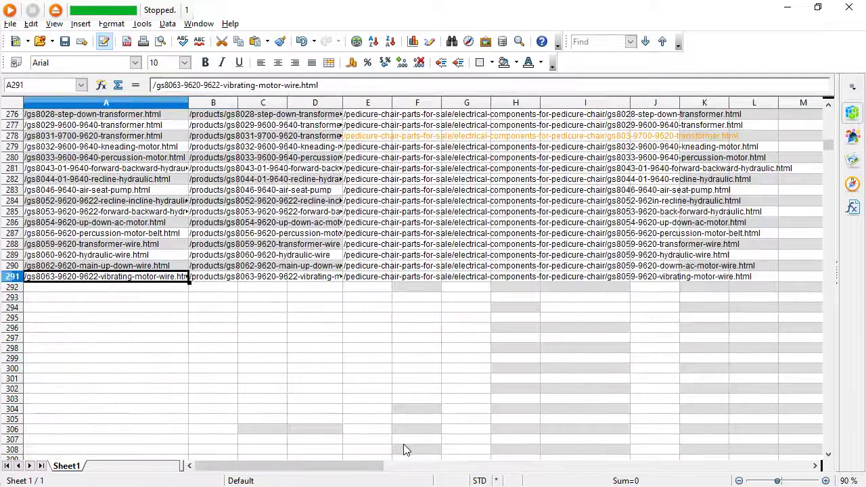
key("ctrl+Home")
key("Down")
key("ctrl+Down")
key("ctrl+Up")
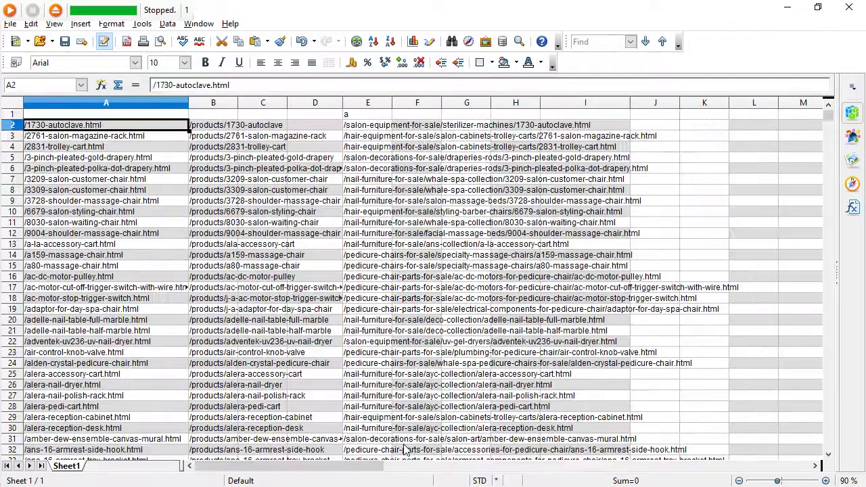
key("ctrl+Down")
key("ctrl+Down")
key("Down")
key("Down")
key("Right")
key("Down")
key("Down")
key("Down")
key("Right")
key("Down")
key("Down")
key("Right")
key("Right")
key("Up")
key("ctrl+v")
key("Down")
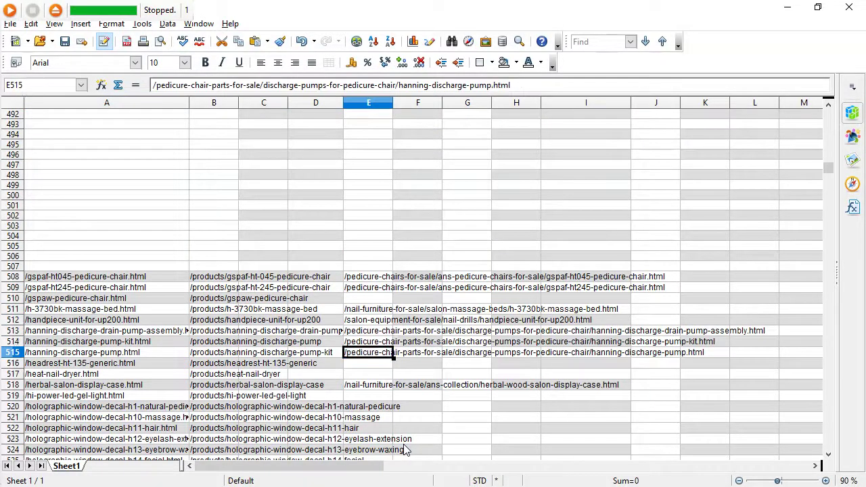
key("ctrl+Left")
key("ctrl+Left")
key("ctrl+Down")
key("ctrl+Up")
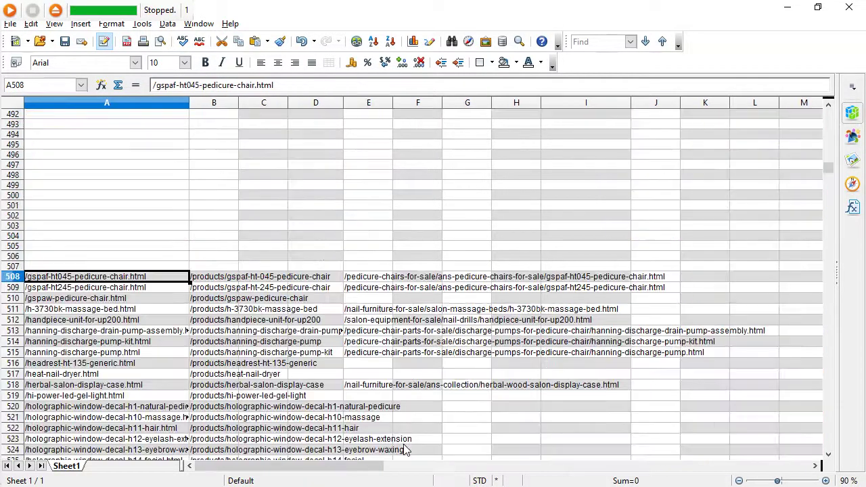
- Bring up 301b.ods, switch to Jitbit Macro Recorder and go to the start of the 301s.mcr command list
key("alt+Tab")
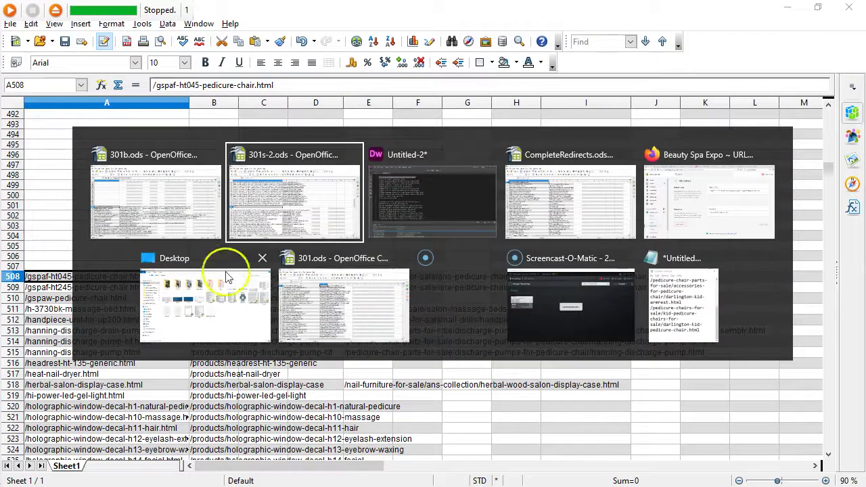
left_click(201, 224)
left_click(59, 9)
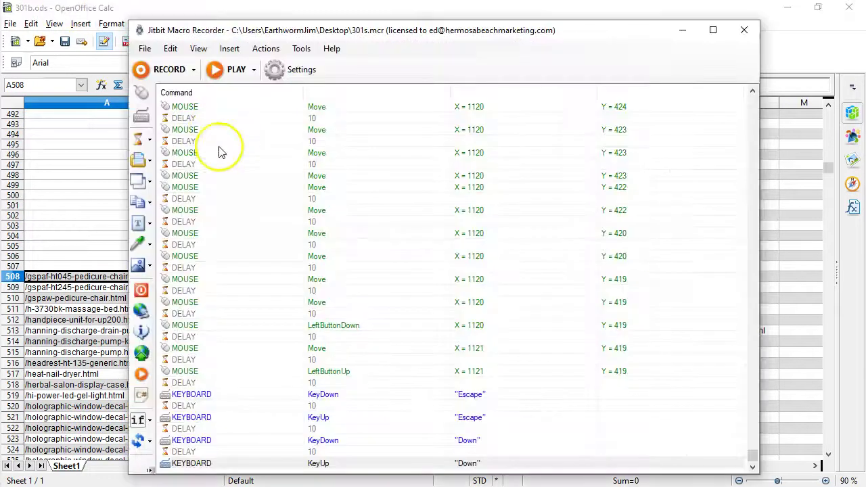
left_click(238, 244)
left_click_drag(753, 458, 771, 63)
- Select the macro's commands from the first DELAY through the opening mouse moves and into the ControlLeft, C and F keyboard commands
left_click(254, 108)
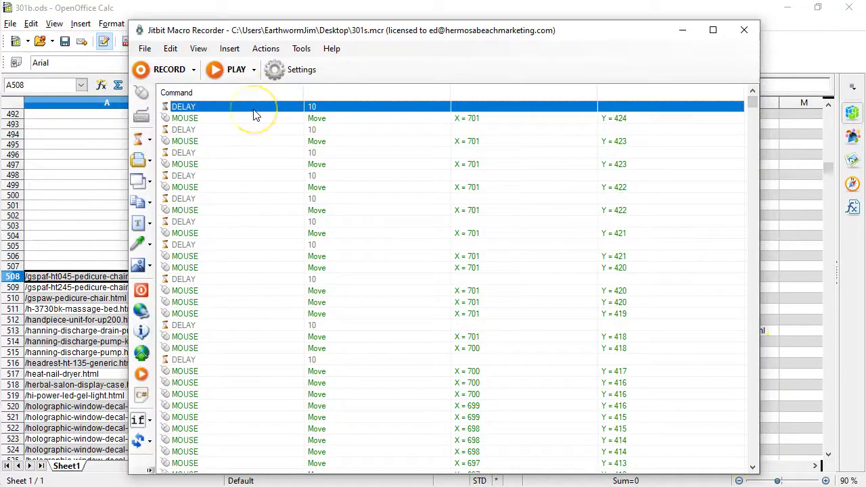
key("shift+Down")
key("shift+Down")
key("shift+Down")
key("shift+Down")
key("shift+Down")
key("shift+Down")
key("shift+Down")
key("shift+Down")
key("shift+Down")
key("shift+Down")
key("shift+Down")
key("shift+Down")
key("shift+Down")
key("shift+Down")
key("shift+Down")
key("shift+Down")
key("shift+Down")
key("shift+Down")
key("shift+Down")
key("shift+Down")
key("shift+Down")
key("shift+Down")
key("shift+Down")
key("shift+Down")
key("shift+Down")
key("shift+Down")
key("shift+Down")
key("shift+Down")
key("shift+Down")
key("shift+Down")
key("shift+Down")
key("shift+Down")
key("shift+Down")
key("shift+Down")
key("shift+Down")
key("shift+Down")
key("shift+Down")
key("shift+Down")
key("shift+Down")
key("shift+Down")
key("shift+Down")
key("shift+Down")
key("shift+Down")
key("shift+Down")
key("shift+Down")
key("shift+Down")
key("shift+Down")
key("shift+Down")
key("shift+Down")
key("shift+Down")
key("shift+Down")
key("shift+Down")
key("shift+Down")
key("shift+Down")
key("shift+Down")
key("shift+Down")
key("shift+Down")
key("shift+Down")
key("shift+Down")
key("shift+Down")
key("shift+Down")
key("shift+Down")
key("shift+Down")
key("shift+Down")
key("shift+Down")
key("shift+Down")
key("shift+Down")
key("shift+Down")
key("shift+Down")
key("shift+Down")
key("shift+Down")
key("shift+Down")
key("shift+Down")
key("shift+Down")
key("shift+Down")
key("shift+Down")
key("shift+Down")
key("shift+Down")
key("shift+Down")
key("shift+Down")
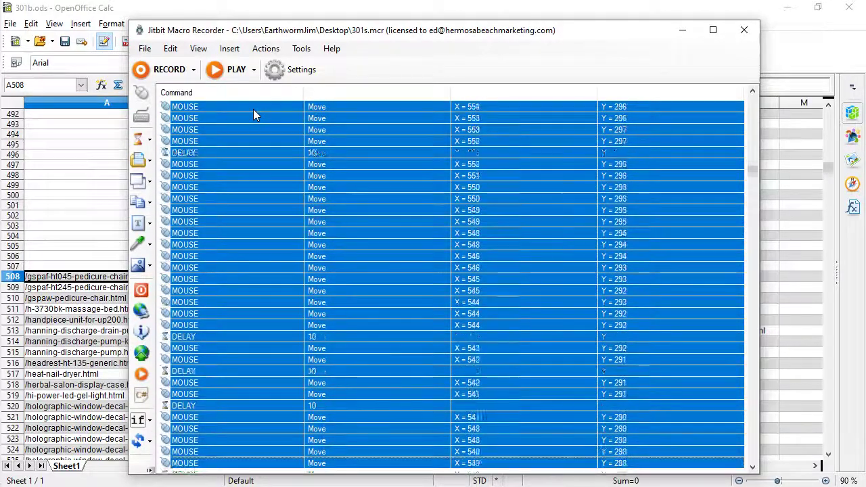
key("shift+Down")
key("shift+Down")
key("shift+Down")
key("shift+Down")
key("shift+Down")
key("shift+Down")
key("shift+Down")
key("shift+Down")
key("shift+Down")
key("shift+Down")
key("shift+Down")
key("shift+Down")
key("shift+Down")
key("shift+Down")
key("shift+Down")
key("shift+Down")
key("shift+Down")
key("shift+Down")
key("shift+Down")
key("shift+Down")
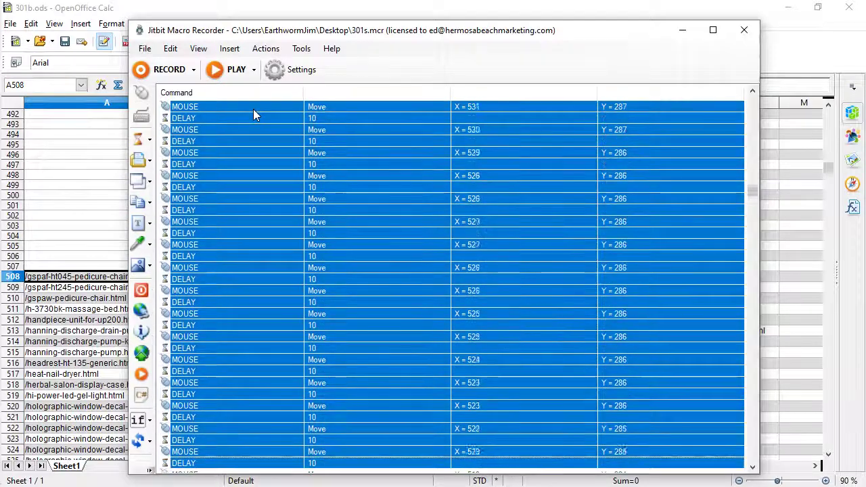
key("shift+Down")
key("shift+Down")
key("shift+Down")
key("shift+Down")
key("shift+Down")
key("shift+Down")
key("shift+Down")
key("shift+Down")
key("shift+Down")
key("shift+Down")
key("shift+Down")
key("shift+Down")
key("shift+Down")
key("shift+Down")
key("shift+Down")
key("shift+Down")
key("shift+Down")
key("shift+Down")
key("shift+Down")
key("shift+Down")
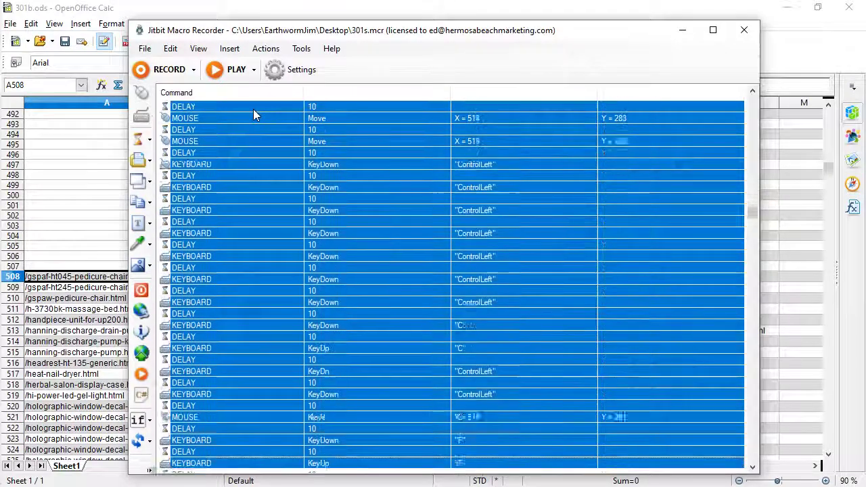
key("shift+Down")
key("shift+Down")
key("shift+Down")
key("shift+Down")
key("shift+Down")
key("shift+Down")
key("shift+Down")
key("shift+Down")
key("shift+Down")
key("shift+Down")
key("shift+Down")
key("shift+Down")
key("shift+Down")
key("shift+Down")
key("shift+Down")
key("shift+Up")
key("shift+Up")
key("shift+Up")
key("shift+Up")
key("shift+Up")
key("shift+Up")
key("shift+Up")
key("shift+Up")
key("shift+Up")
key("shift+Up")
key("shift+Up")
key("shift+Up")
key("shift+Up")
key("shift+Up")
key("shift+Up")
key("shift+Up")
key("shift+Up")
key("shift+Up")
key("shift+Up")
key("shift+Up")
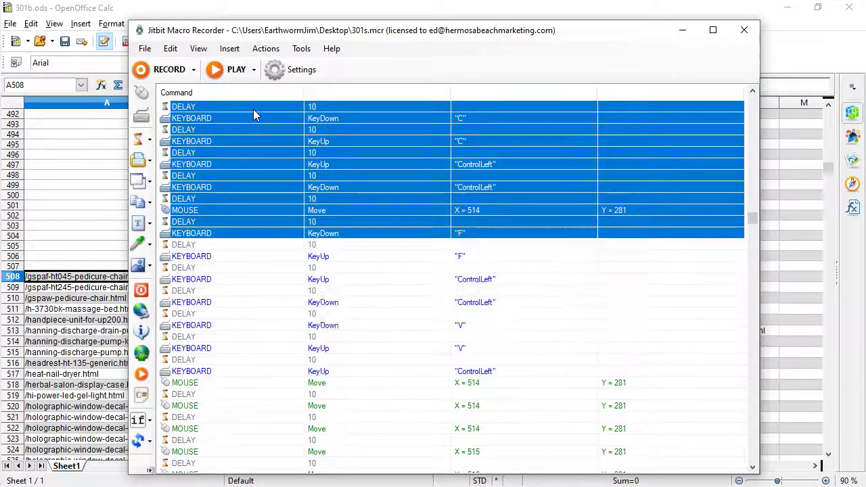
key("shift+Up")
key("shift+Up")
key("shift+Up")
key("shift+Up")
key("shift+Up")
key("shift+Up")
key("shift+Up")
key("shift+Up")
key("shift+Up")
key("shift+Up")
key("shift+Up")
key("shift+Up")
key("shift+Up")
key("shift+Up")
key("shift+Up")
key("shift+Up")
key("shift+Up")
key("shift+Up")
key("shift+Up")
key("shift+Up")
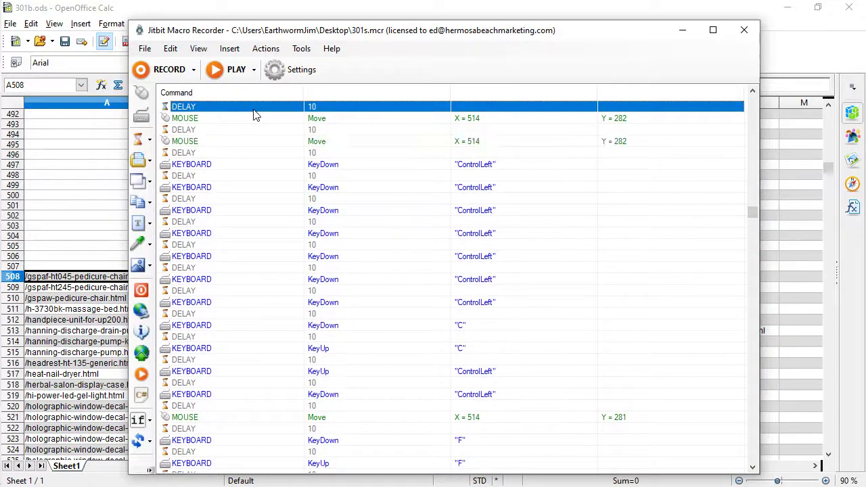
- Delete the macro commands from the DELAY before the X = 514, Y = 282 mouse moves through the sixth repeated ControlLeft KeyDown
key("shift+Down")
key("shift+Down")
key("shift+Down")
key("shift+Down")
key("shift+Down")
key("shift+Down")
key("shift+Down")
key("shift+Down")
key("shift+Down")
key("shift+Down")
key("shift+Down")
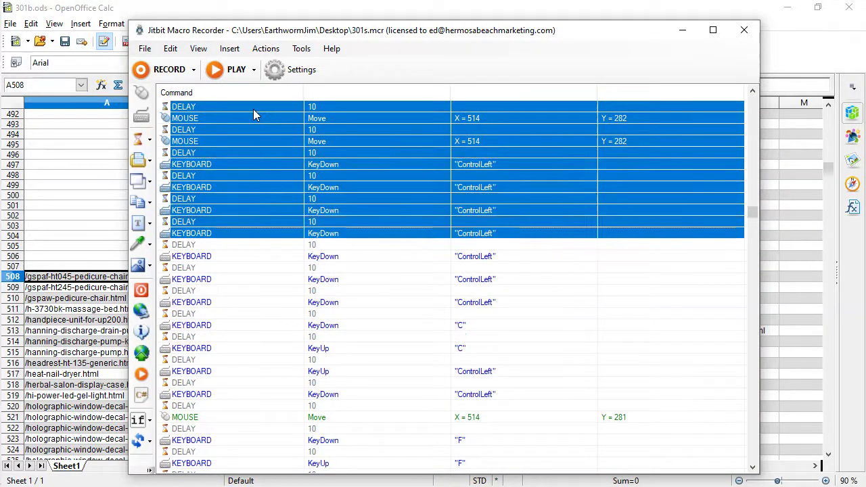
key("shift+Down")
key("shift+Down")
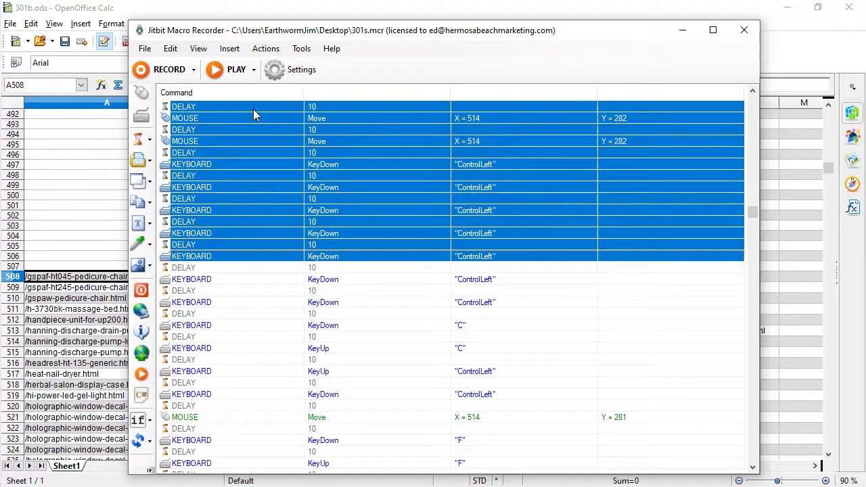
key("shift+Down")
key("shift+Down")
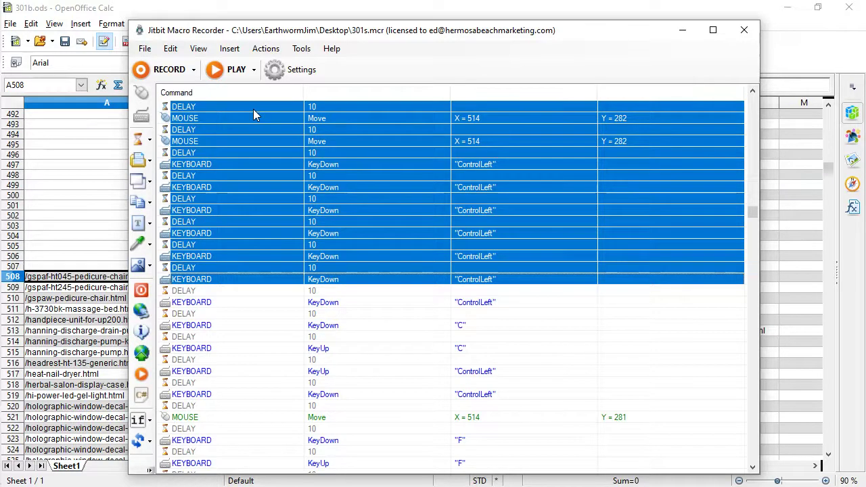
key("Delete")
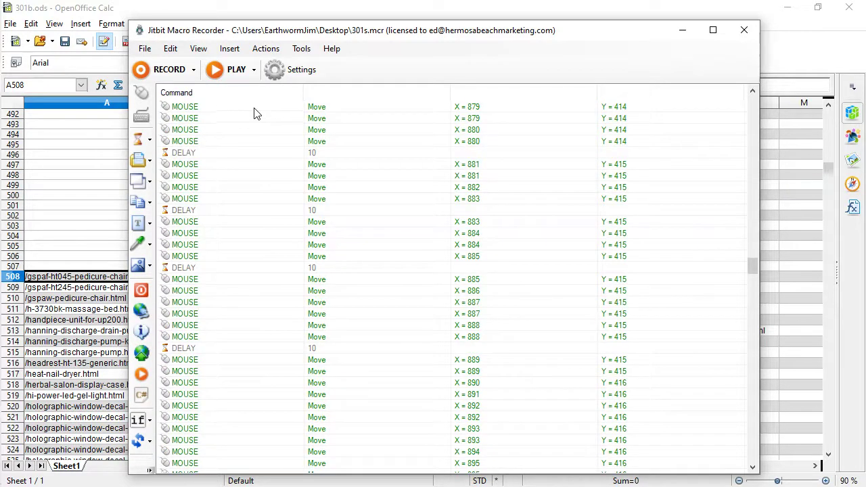
- Test the trimmed macro from Jitbit Macro Recorder with the number of playbacks set to 1
left_click(253, 71)
left_click(251, 70)
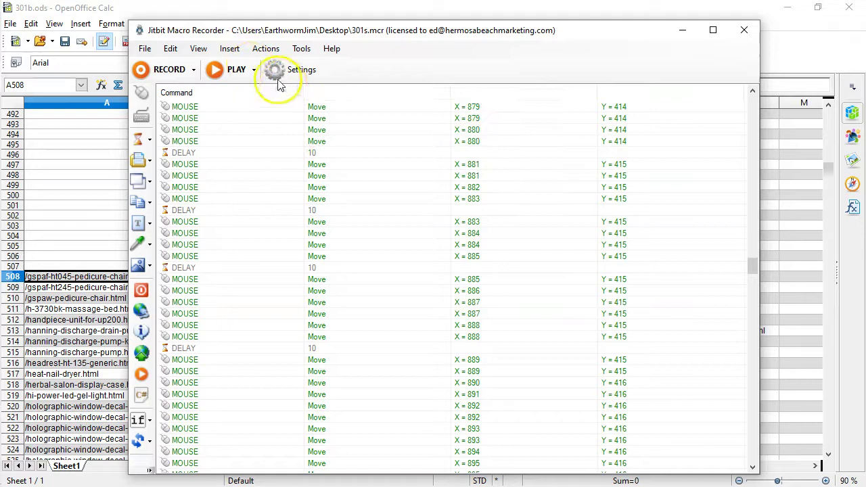
left_click(252, 70)
left_click(291, 90)
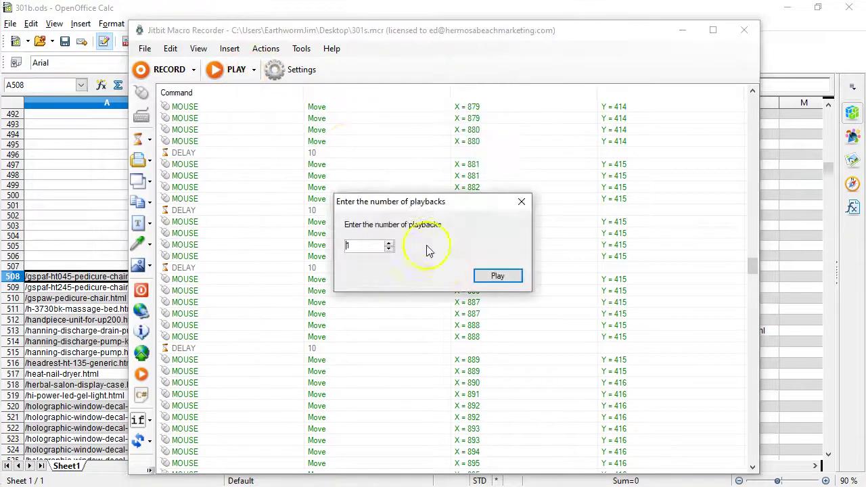
left_click(483, 277)
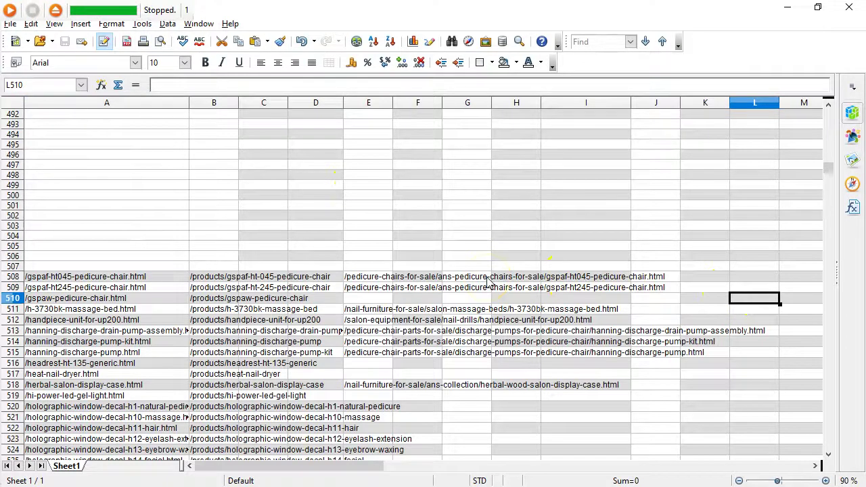
- Return to column A, select /headrest-ht-135-generic.html in A516 and replay the macro from there
key("ctrl+Left")
key("Left")
key("Up")
key("Up")
key("Down")
key("Down")
key("Down")
key("Down")
key("Down")
key("Down")
key("Down")
key("Down")
key("Down")
key("Down")
key("Down")
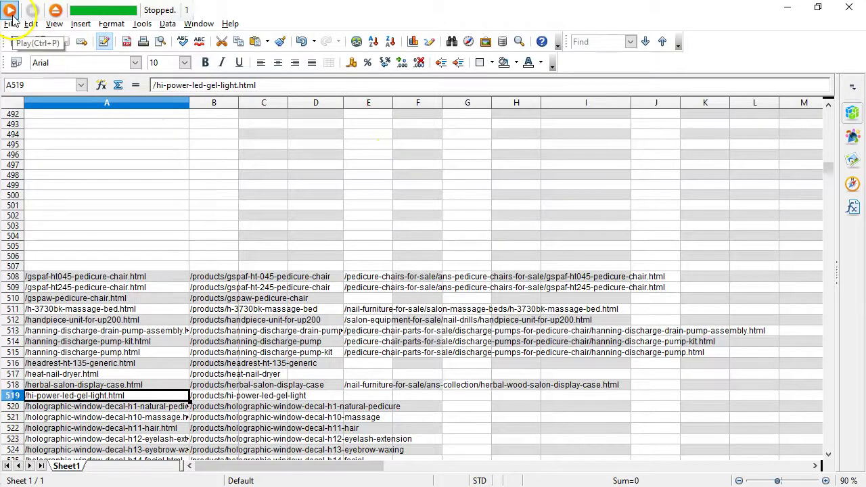
scroll(176, 350, "down", 3)
left_click(111, 271)
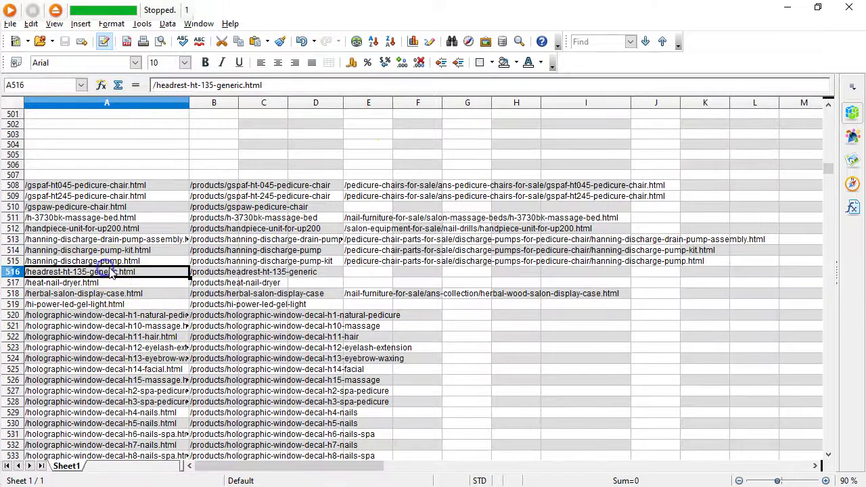
left_click(10, 10)
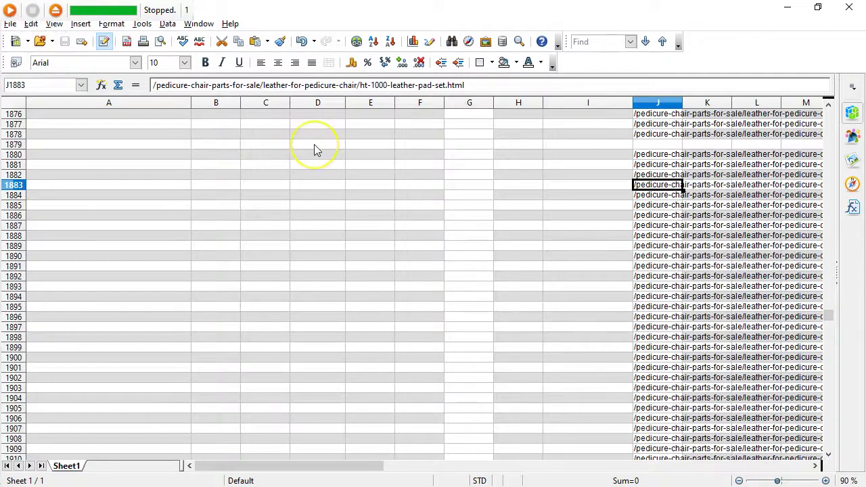
- Examine the full category paths around J1883 and select the headrest-ht-135-generic path in J1882
key("Right")
key("Right")
key("Right")
key("Right")
key("Left")
key("Left")
key("Left")
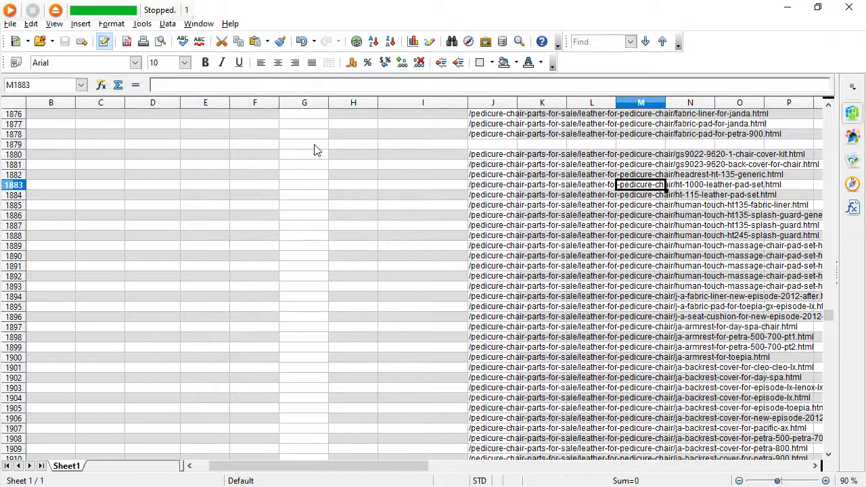
key("Left")
key("Up")
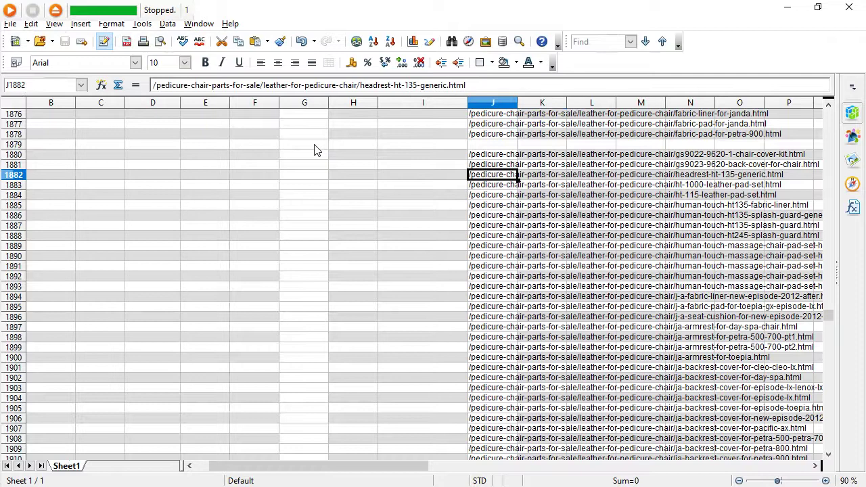
- Return up column A to the product row block and select /headrest-ht-135-generic.html in A516
key("Home")
key("Up")
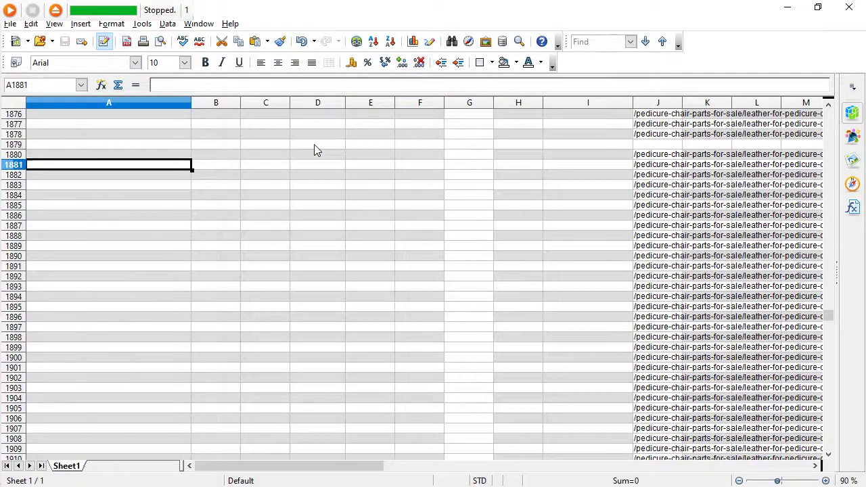
key("ctrl+Up")
key("ctrl+Up")
key("ctrl+Up")
key("ctrl+Up")
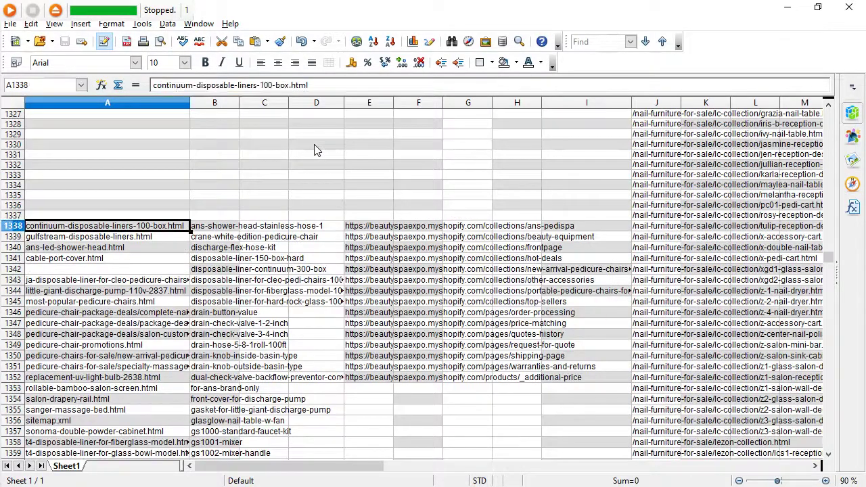
key("ctrl+Down")
key("ctrl+Down")
key("ctrl+Down")
key("ctrl+Down")
key("ctrl+Up")
key("ctrl+Up")
key("ctrl+Up")
key("ctrl+Up")
key("ctrl+Down")
key("ctrl+Up")
key("Down")
key("Down")
key("Down")
key("Down")
key("Down")
key("Down")
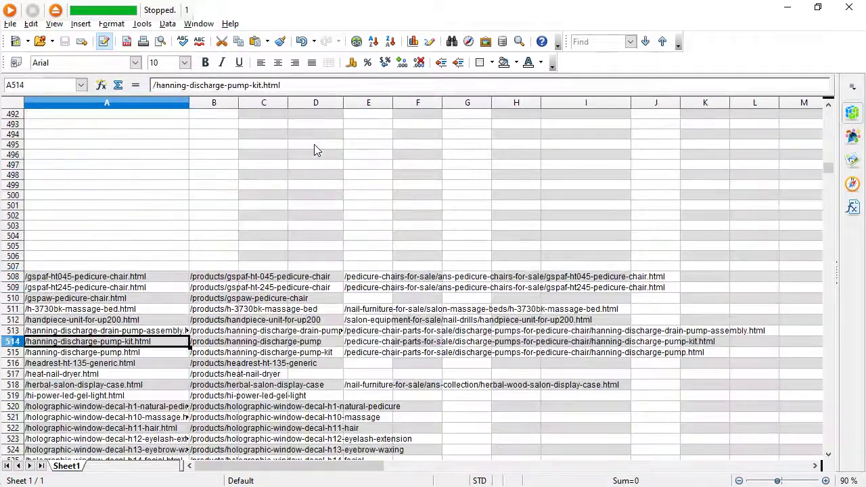
key("Down")
key("Down")
key("Down")
key("Down")
key("Up")
key("Up")
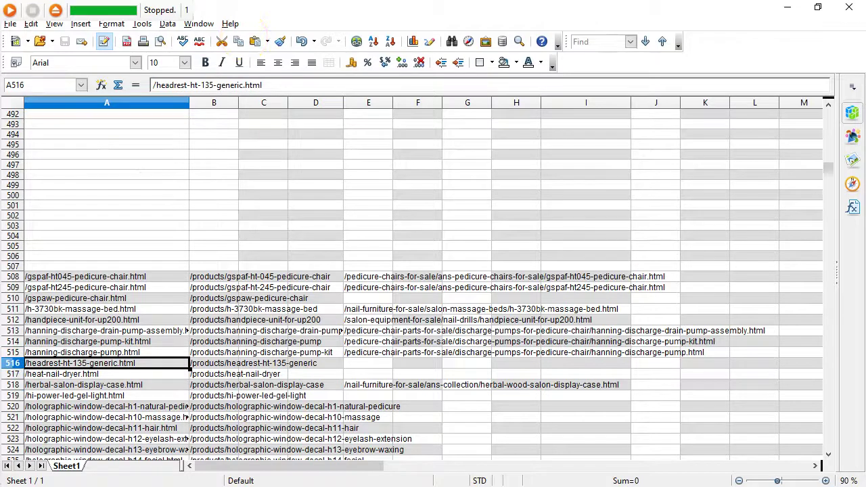
- Bring up Jitbit Macro Recorder and start a new recording that overwrites the existing macro
left_click(57, 11)
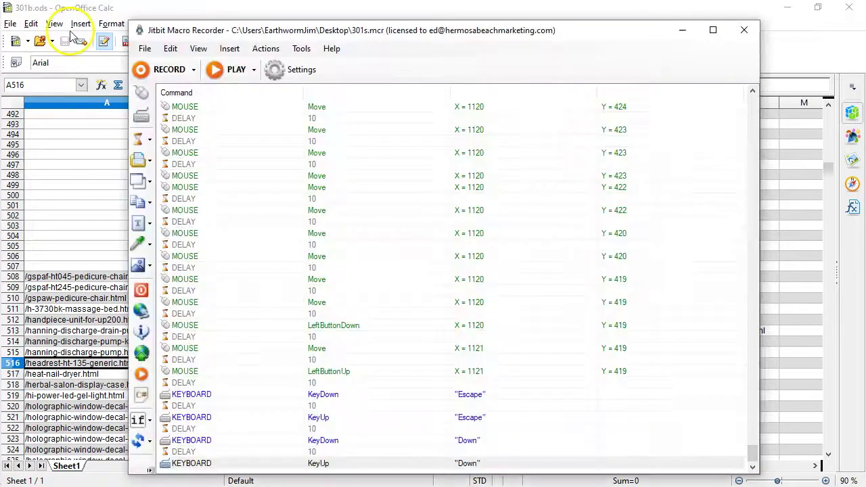
left_click(163, 73)
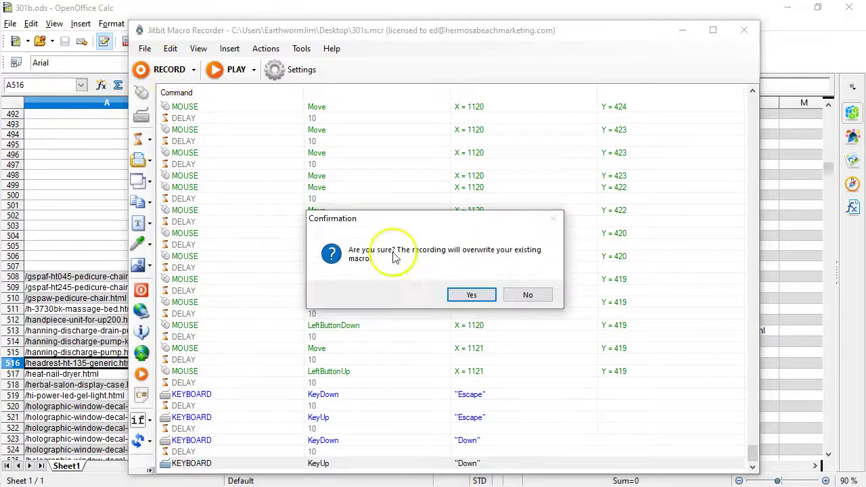
left_click(467, 295)
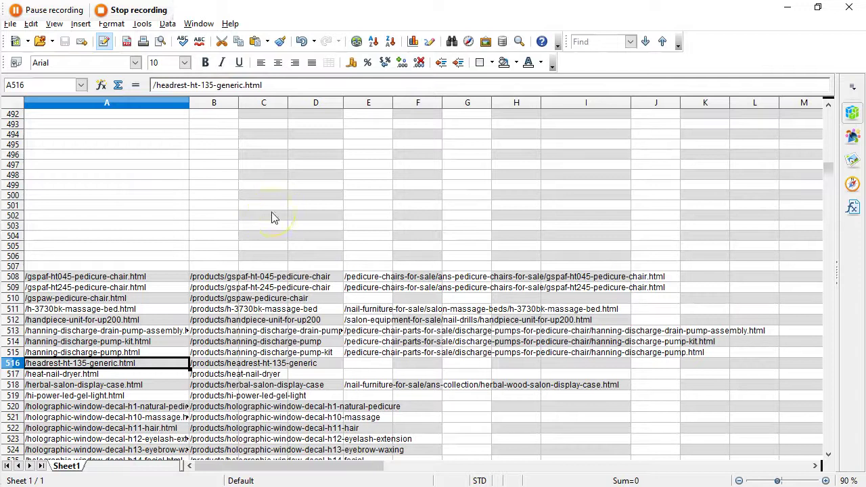
- Record a Find & Replace search for /headrest-ht-135-generic.html and a move one cell down, and stop the recording
key("ctrl+h")
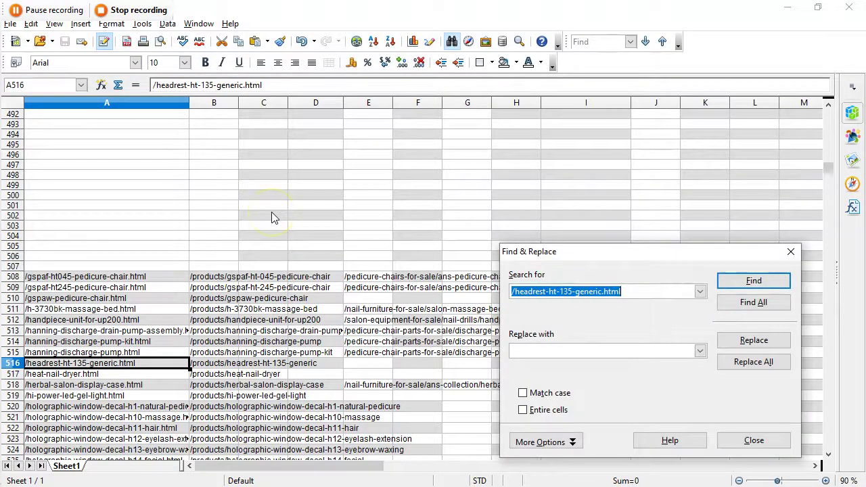
key("Return")
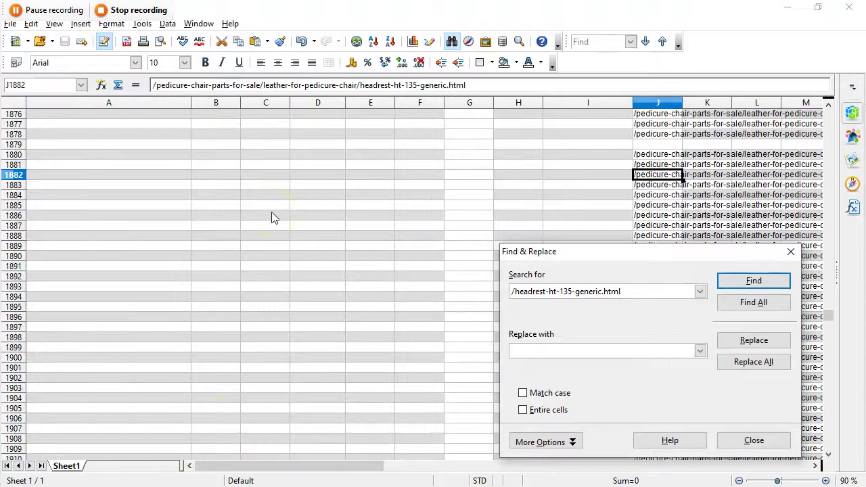
key("Escape")
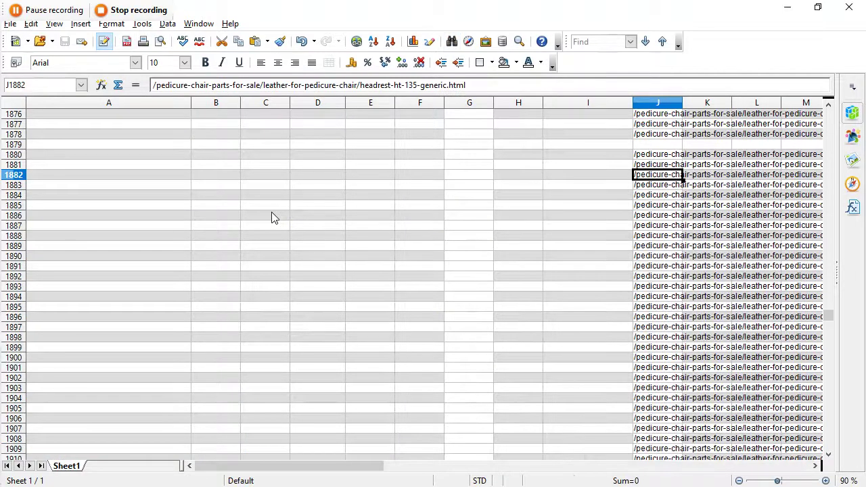
key("Down")
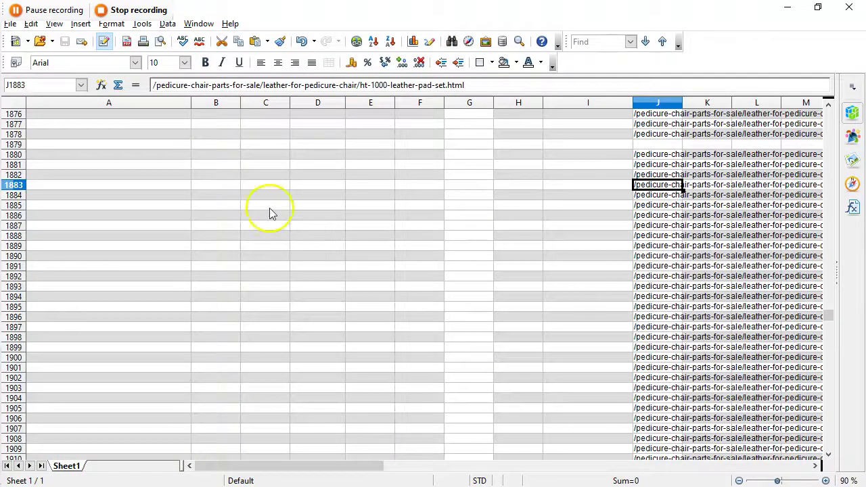
left_click(102, 9)
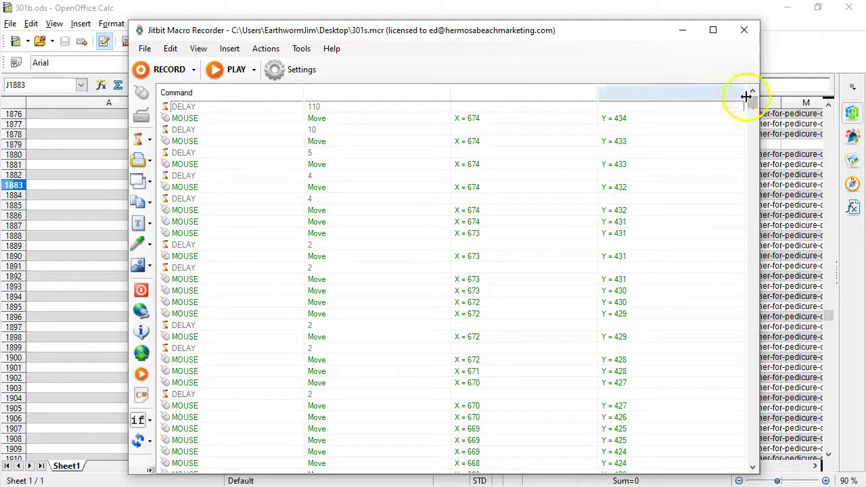
- Select the leading block of recorded mouse-move and delay commands, from the macro's first line down through the moves around Y = 297
left_click(241, 121)
key("Up")
key("shift+Down")
key("shift+Down")
key("shift+Down")
key("shift+Down")
key("shift+Down")
key("shift+Down")
key("shift+Down")
key("shift+Down")
key("shift+Down")
key("shift+Down")
key("shift+Down")
key("shift+Down")
key("shift+Down")
key("shift+Down")
key("shift+Down")
key("shift+Down")
key("shift+Down")
key("shift+Down")
key("shift+Down")
key("shift+Down")
key("shift+Down")
key("shift+Down")
key("shift+Down")
key("shift+Down")
key("shift+Down")
key("shift+Down")
key("shift+Down")
key("shift+Down")
key("shift+Down")
key("shift+Down")
key("shift+Down")
key("shift+Down")
key("shift+Down")
key("shift+Down")
key("shift+Down")
key("shift+Down")
key("shift+Down")
key("shift+Down")
key("shift+Down")
key("shift+Down")
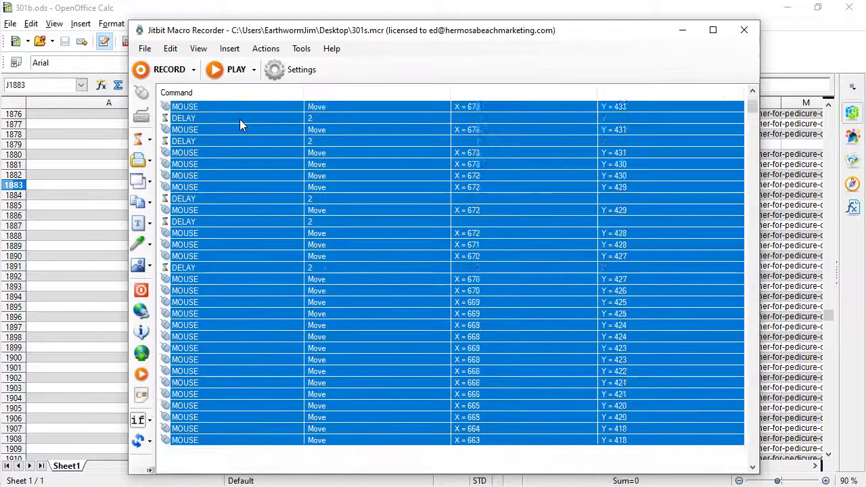
key("shift+Down")
key("shift+Down")
key("shift+Down")
key("shift+Down")
key("shift+Down")
key("shift+Down")
key("shift+Down")
key("shift+Down")
key("shift+Down")
key("shift+Down")
key("shift+Down")
key("shift+Down")
key("shift+Down")
key("shift+Down")
key("shift+Down")
key("shift+Down")
key("shift+Down")
key("shift+Down")
key("shift+Down")
key("shift+Down")
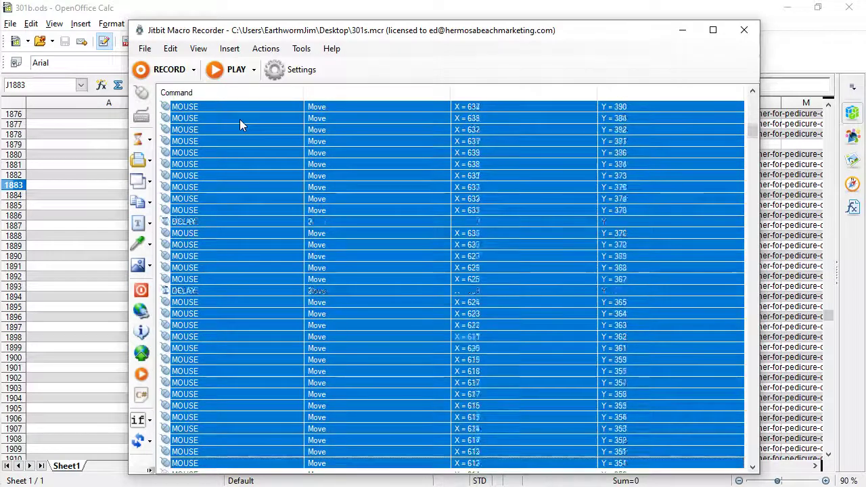
key("shift+Down")
key("shift+Down")
key("shift+Down")
key("shift+Down")
key("shift+Down")
key("shift+Down")
key("shift+Down")
key("shift+Down")
key("shift+Down")
key("shift+Down")
key("shift+Down")
key("shift+Down")
key("shift+Down")
key("shift+Down")
key("shift+Down")
key("shift+Down")
key("shift+Down")
key("shift+Down")
key("shift+Down")
key("shift+Down")
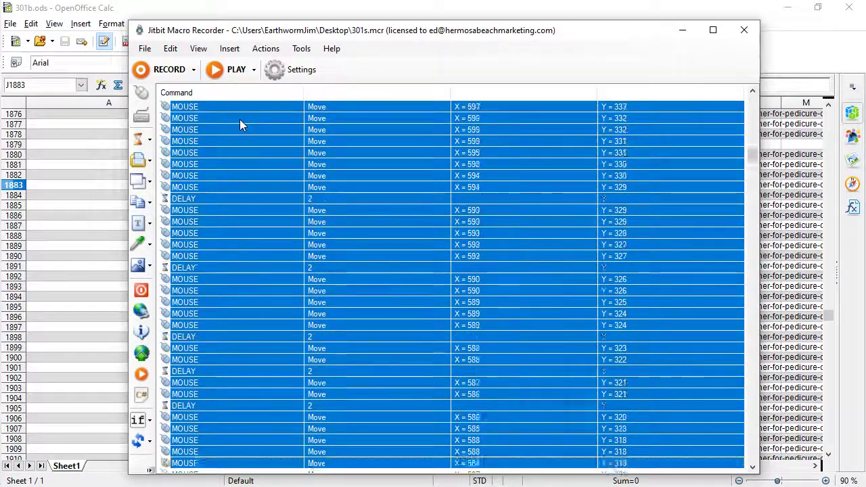
key("shift+Down")
key("shift+Down")
key("shift+Down")
key("shift+Down")
key("shift+Down")
key("shift+Down")
key("shift+Down")
key("shift+Down")
key("shift+Down")
key("shift+Down")
key("shift+Down")
key("shift+Down")
key("shift+Down")
key("shift+Down")
key("shift+Down")
key("shift+Down")
key("shift+Down")
key("shift+Down")
key("shift+Down")
key("shift+Down")
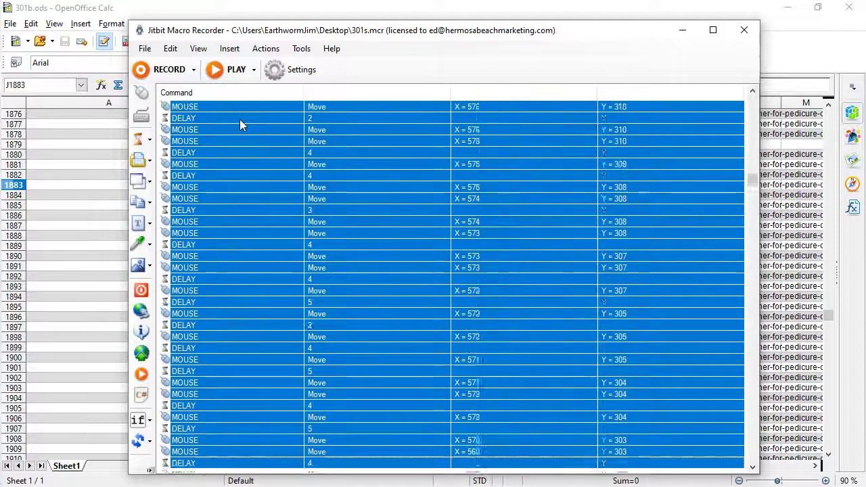
key("shift+Down")
key("shift+Down")
key("shift+Down")
key("shift+Down")
key("shift+Down")
key("shift+Down")
key("shift+Down")
key("shift+Down")
key("shift+Down")
key("shift+Down")
key("shift+Down")
key("shift+Down")
key("shift+Down")
key("shift+Down")
key("shift+Down")
key("shift+Down")
key("shift+Down")
key("shift+Down")
key("shift+Down")
key("shift+Down")
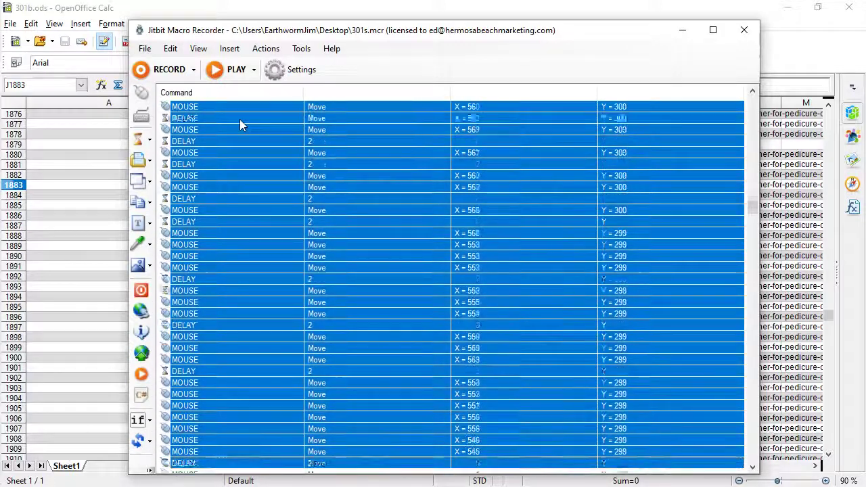
key("shift+Down")
key("shift+Down")
key("shift+Down")
key("shift+Down")
key("shift+Down")
key("shift+Down")
key("shift+Down")
key("shift+Down")
key("shift+Down")
key("shift+Down")
key("shift+Down")
key("shift+Down")
key("shift+Down")
key("shift+Down")
key("shift+Down")
key("shift+Down")
key("shift+Down")
key("shift+Down")
key("shift+Down")
key("shift+Down")
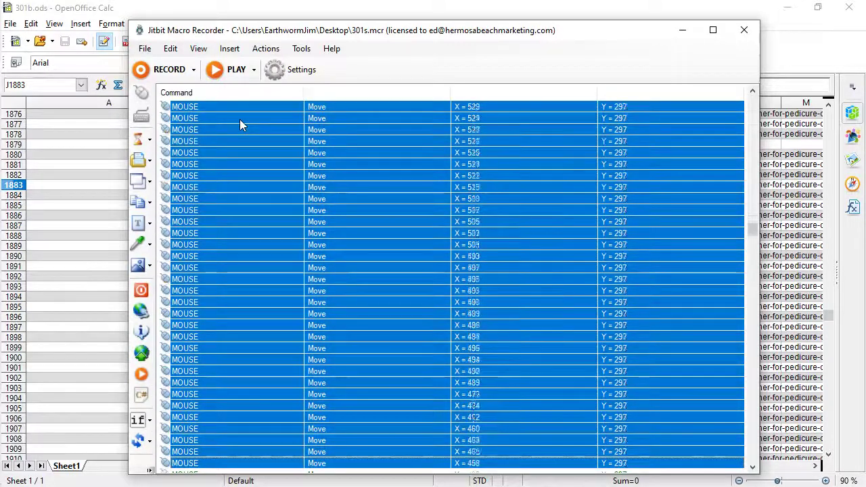
- Extend the selected command block from the Y = 297 moves down past the remaining mouse moves to the ControlLeft KeyDown commands
key("shift+Down")
key("shift+Down")
key("shift+Down")
key("shift+Down")
key("shift+Down")
key("shift+Down")
key("shift+Down")
key("shift+Down")
key("shift+Down")
key("shift+Down")
key("shift+Down")
key("shift+Down")
key("shift+Down")
key("shift+Down")
key("shift+Down")
key("shift+Down")
key("shift+Down")
key("shift+Down")
key("shift+Down")
key("shift+Down")
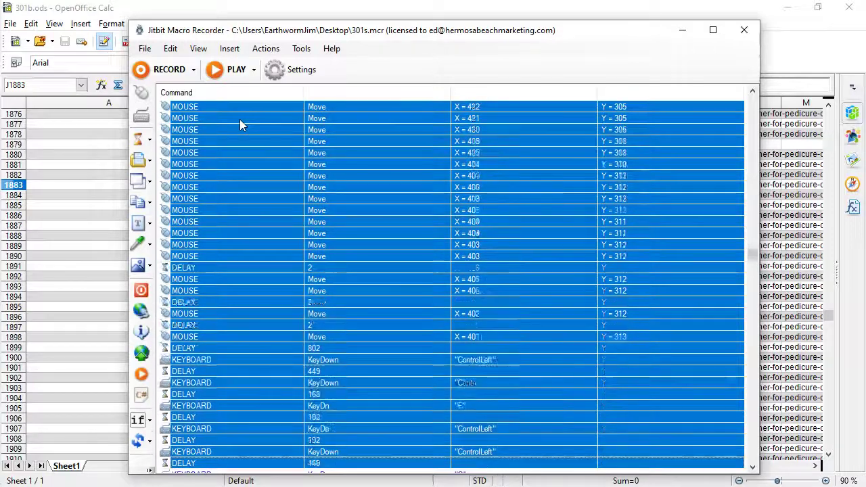
- Select the mouse-move and delay rows before the first ControlLeft key-down command and delete them from the macro
key("shift+Up")
key("shift+Up")
key("shift+Up")
key("shift+Up")
key("shift+Up")
key("shift+Up")
key("shift+Up")
key("shift+Up")
key("shift+Up")
key("shift+Up")
key("shift+Up")
key("shift+Up")
key("shift+Up")
key("shift+Up")
key("shift+Up")
key("shift+Up")
key("shift+Up")
key("shift+Up")
key("shift+Up")
key("shift+Down")
key("shift+Down")
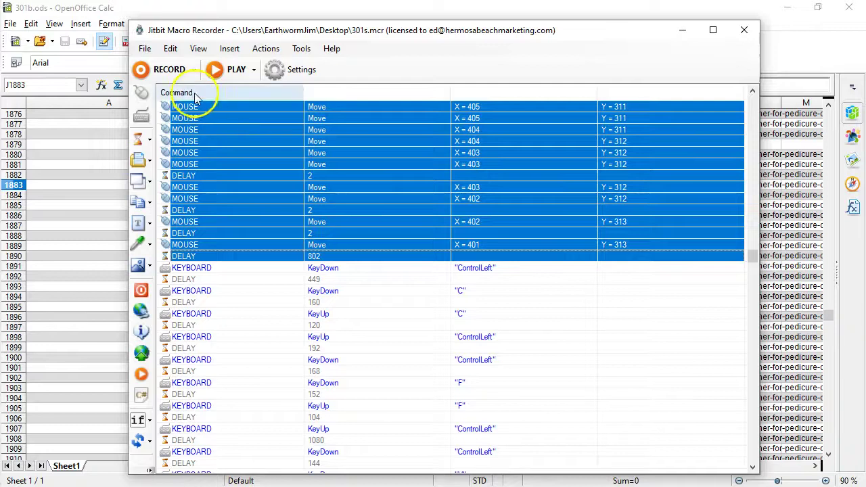
left_click(229, 69)
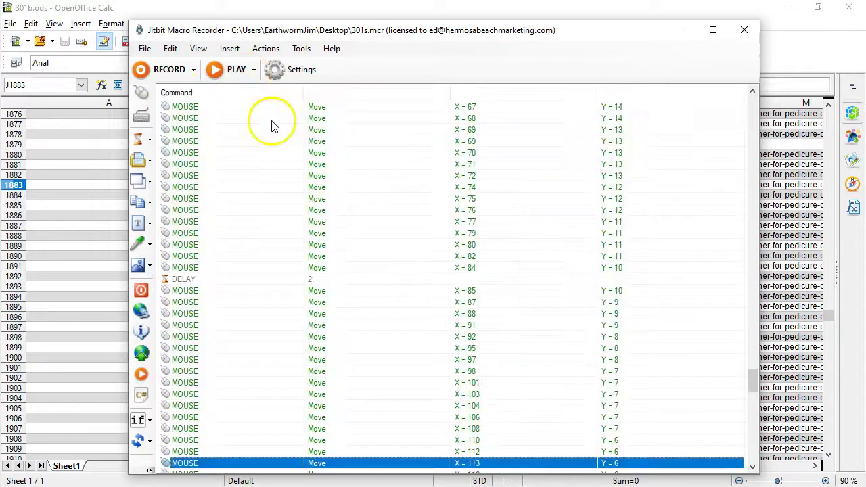
- Select all trailing mouse-move and delay rows after the final "Down" key-up command and delete them
left_click_drag(754, 386, 756, 476)
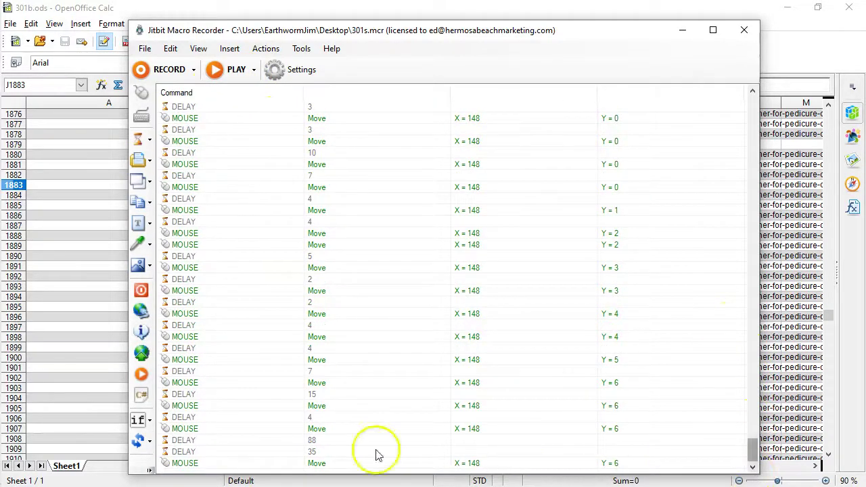
left_click(259, 464)
key("ctrl+a")
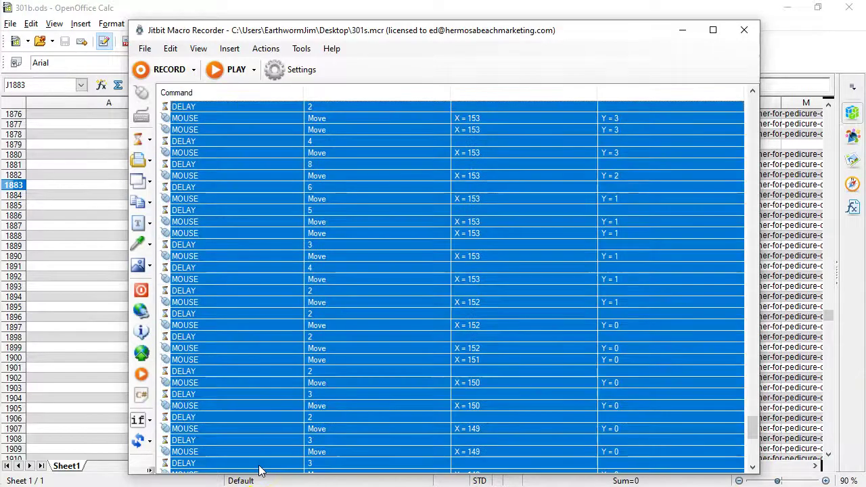
scroll(259, 470, "up", 15)
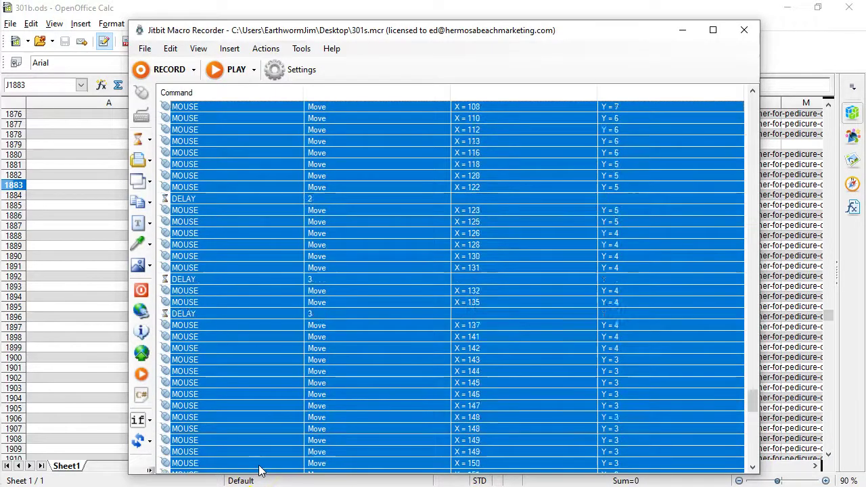
scroll(259, 470, "up", 15)
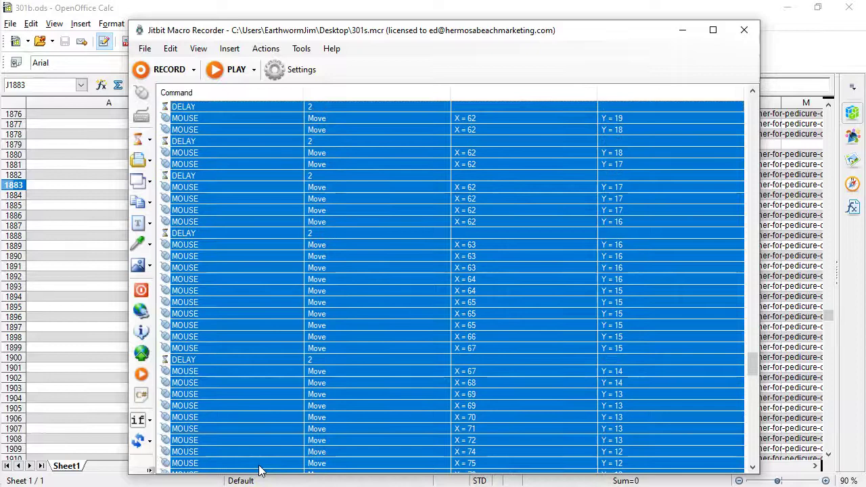
scroll(259, 471, "up", 15)
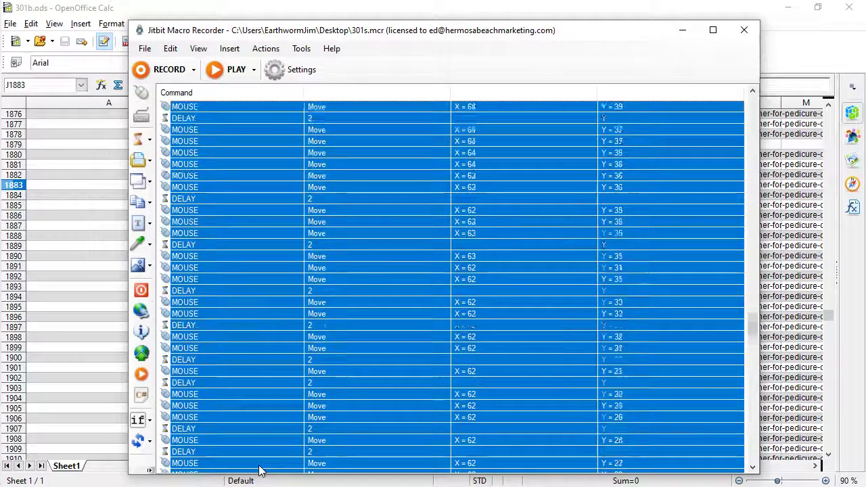
scroll(259, 471, "up", 15)
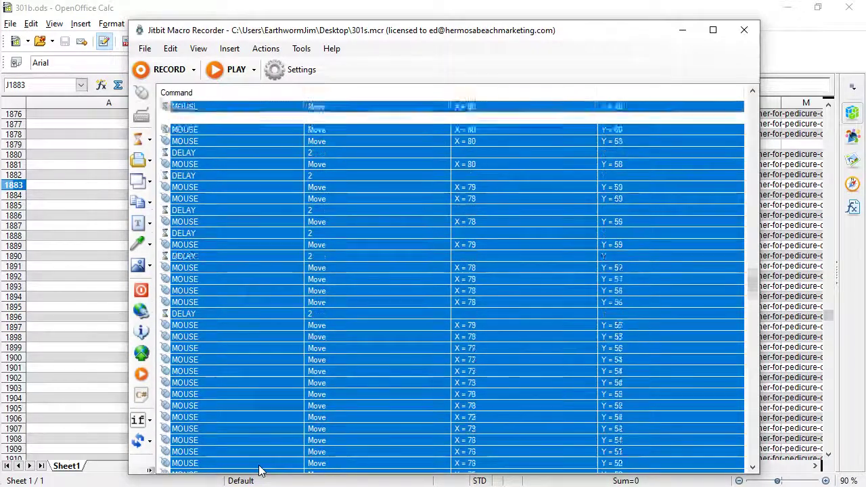
scroll(259, 470, "up", 20)
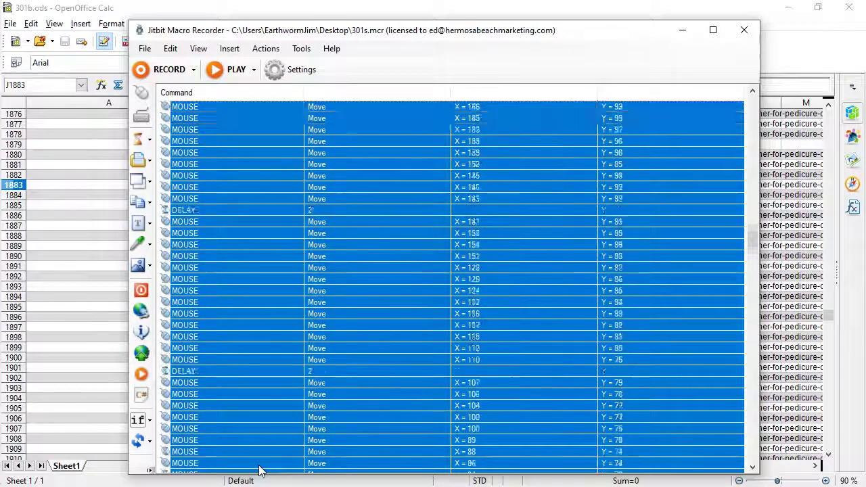
scroll(259, 470, "up", 20)
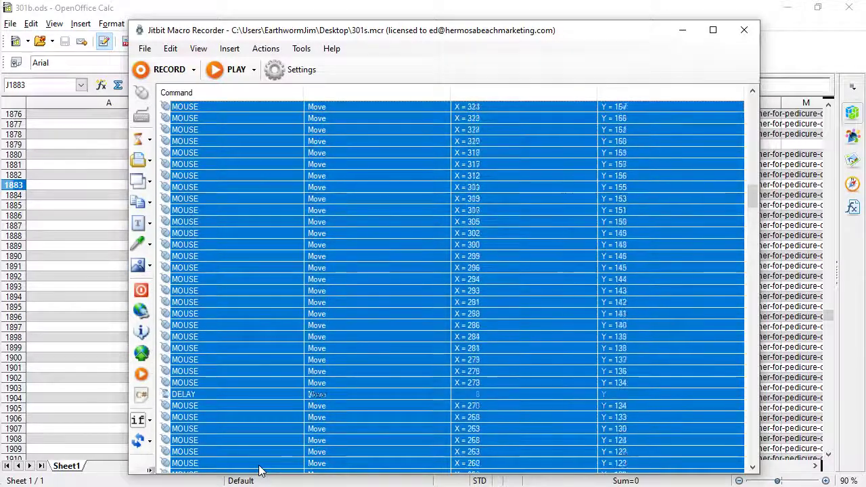
scroll(260, 470, "up", 20)
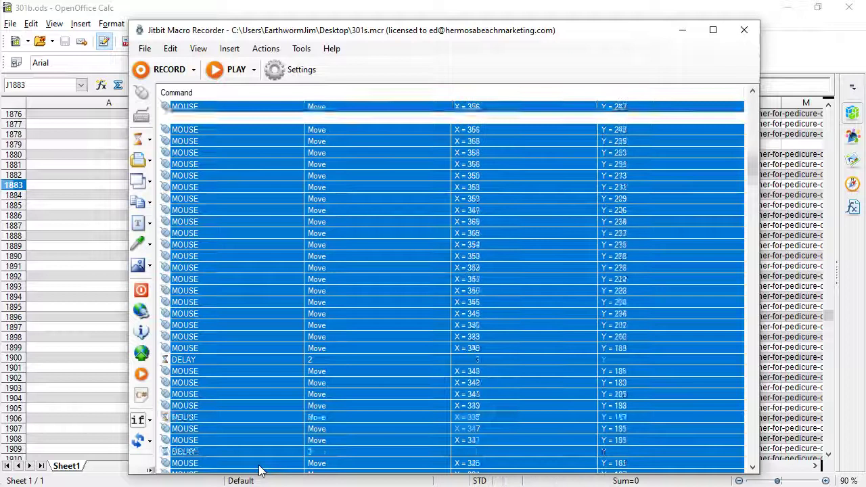
scroll(259, 471, "up", 20)
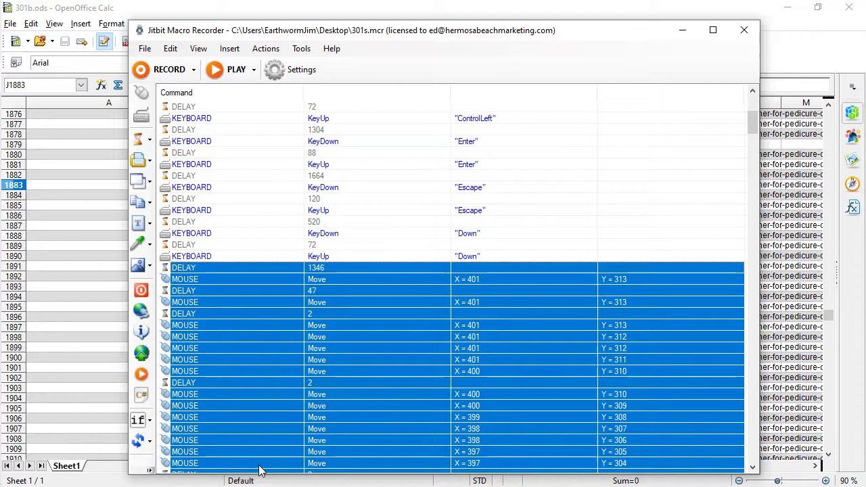
scroll(259, 470, "up", 6)
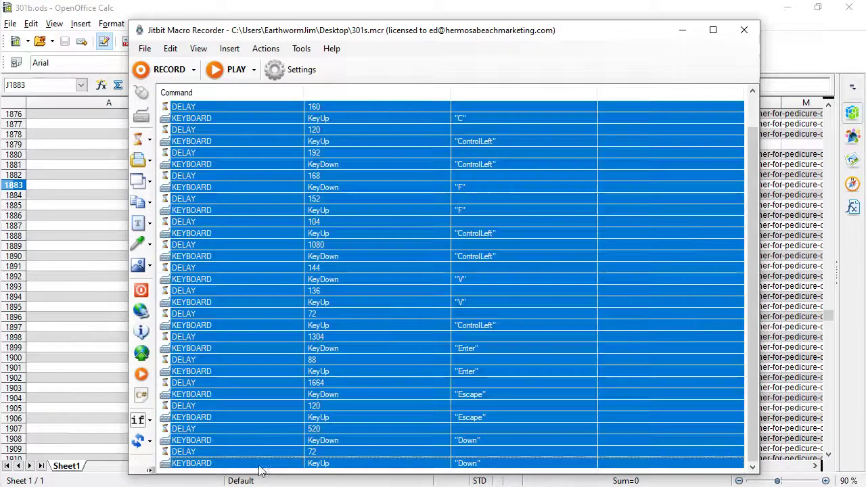
- Bulk edit the delays of all remaining commands, resetting them to 10 milliseconds
right_click(283, 158)
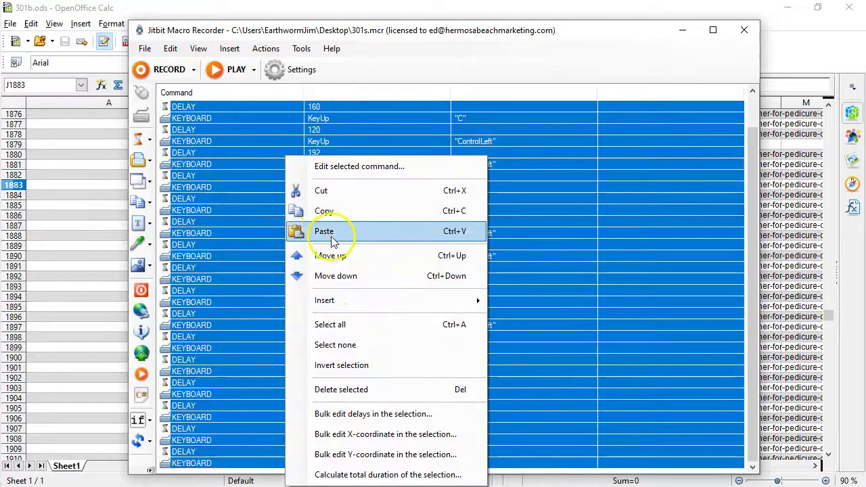
left_click(375, 414)
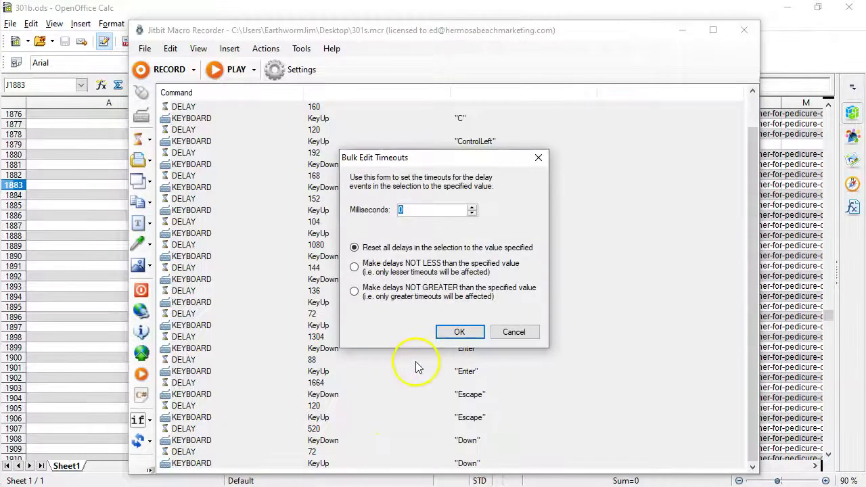
type("10")
key("Return")
- Play the trimmed macro in the spreadsheet using the Play X times option
left_click(253, 70)
left_click(254, 71)
left_click(254, 70)
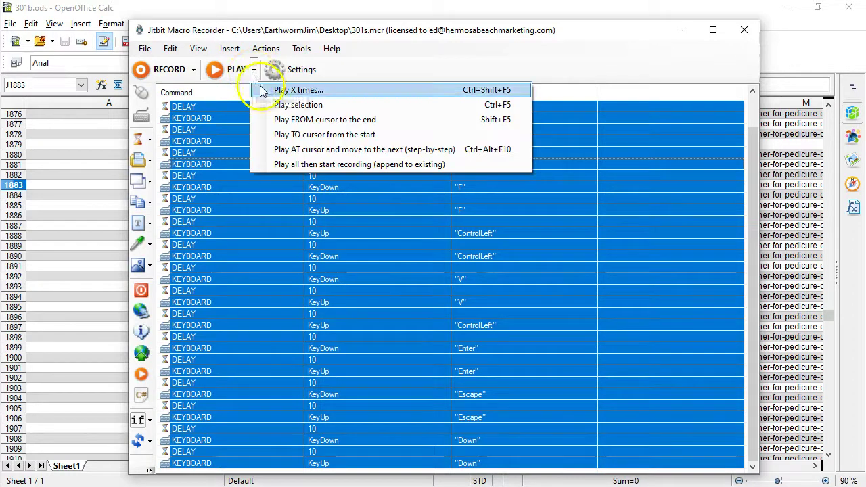
left_click(263, 92)
left_click(509, 284)
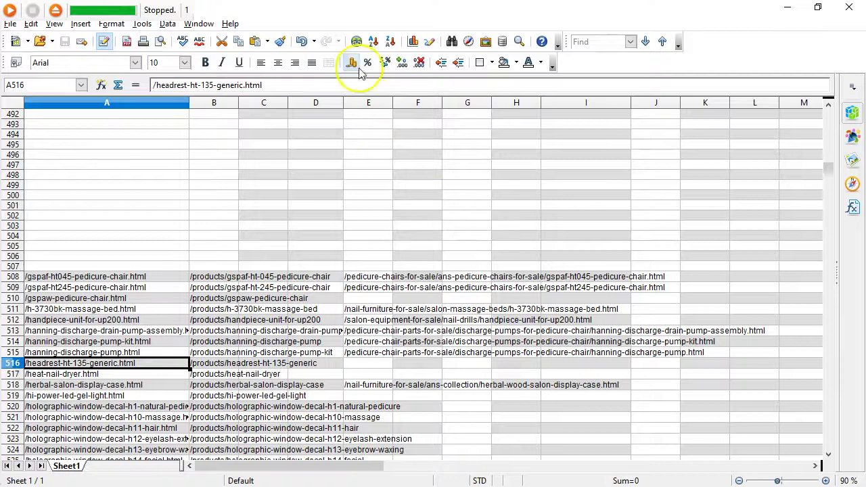
- Run the macro on cell A516 and go to the matching headrest-ht-135-generic URL in J1882
left_click(10, 11)
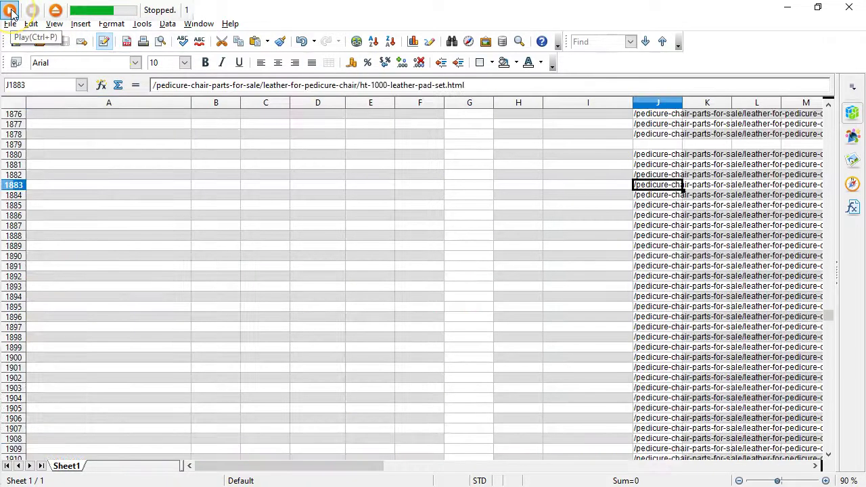
key("Up")
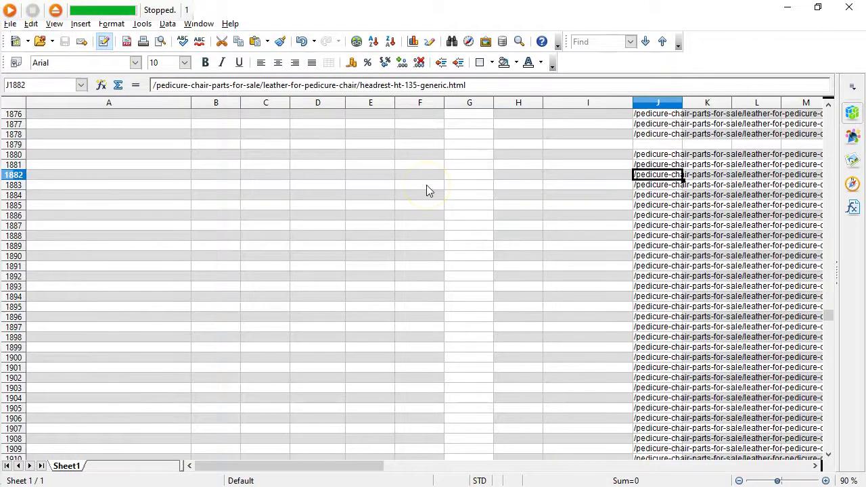
key("Right")
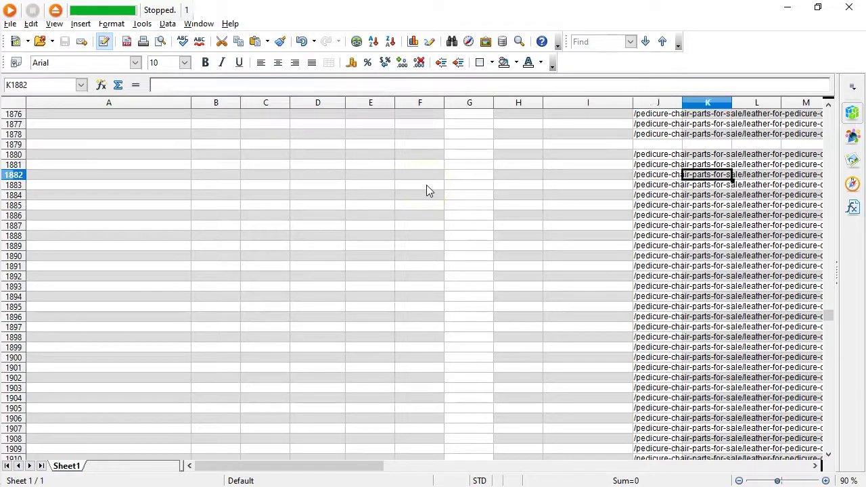
key("Right")
key("Right")
key("Right")
key("Left")
key("Left")
key("Left")
key("Left")
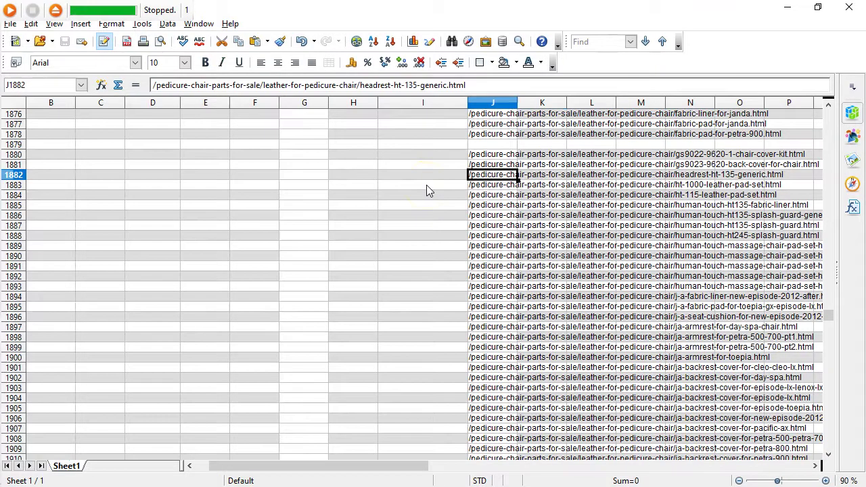
key("Left")
- Return to row 516 and paste /pedicure-chair-parts-for-sale/leather-for-pedicure-chair/headrest-ht-135-generic.html into E516
key("ctrl+Up")
key("ctrl+Left")
key("ctrl+Left")
key("Down")
key("ctrl+Down")
key("ctrl+Down")
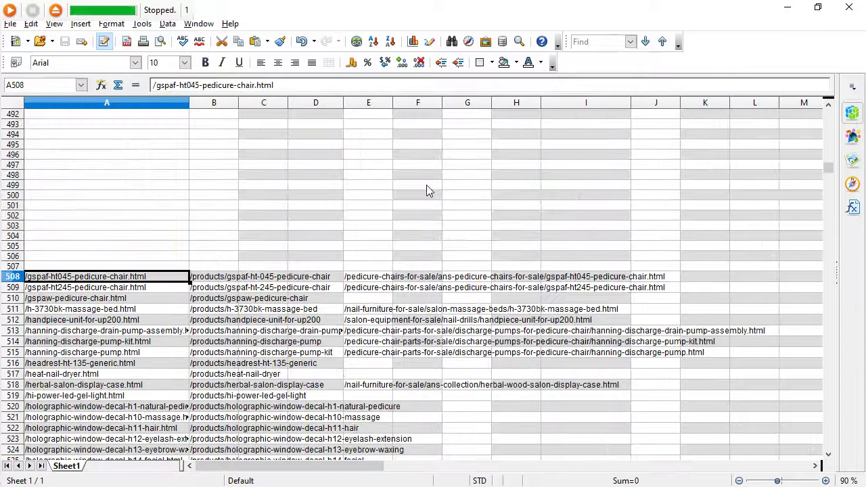
key("ctrl+Down")
key("Down")
key("ctrl+Up")
key("ctrl+Up")
key("Down")
key("Down")
key("Down")
key("Down")
key("Down")
key("Down")
key("Down")
key("Down")
key("Right")
key("Right")
key("Right")
key("Right")
key("Right")
key("Right")
key("Left")
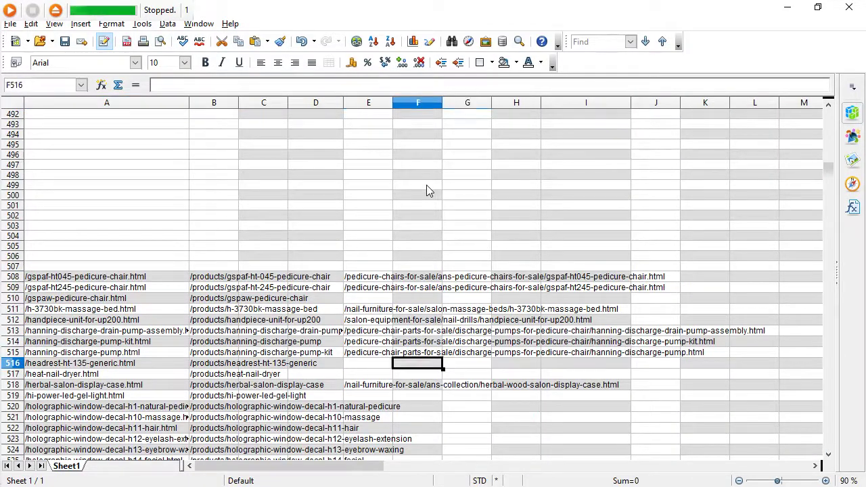
key("Left")
type("/pedicure-chair-parts-for-sale/leather-for-pedicure-chair/headrest-ht-135-generic.html")
- Try to run the macro on /heat-nail-dryer.html in A517, checking the search term in Find & Replace between runs
key("Left")
key("Left")
key("Left")
key("Left")
key("Down")
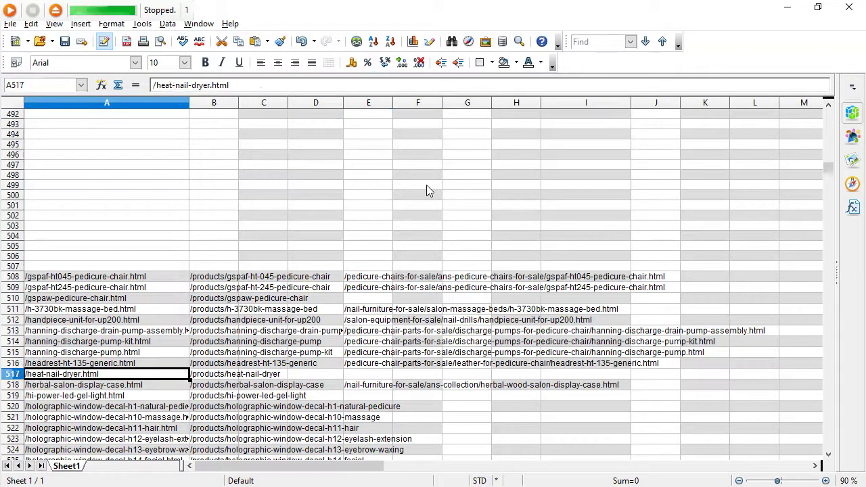
left_click(9, 9)
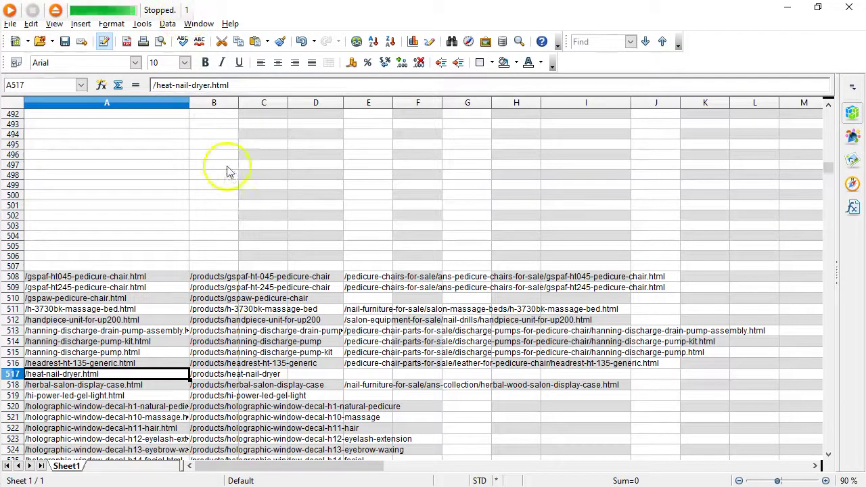
key("ctrl+h")
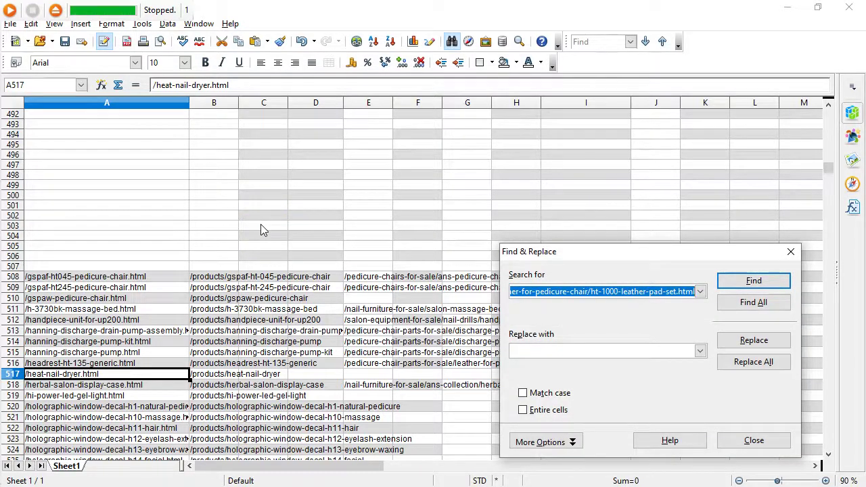
key("Escape")
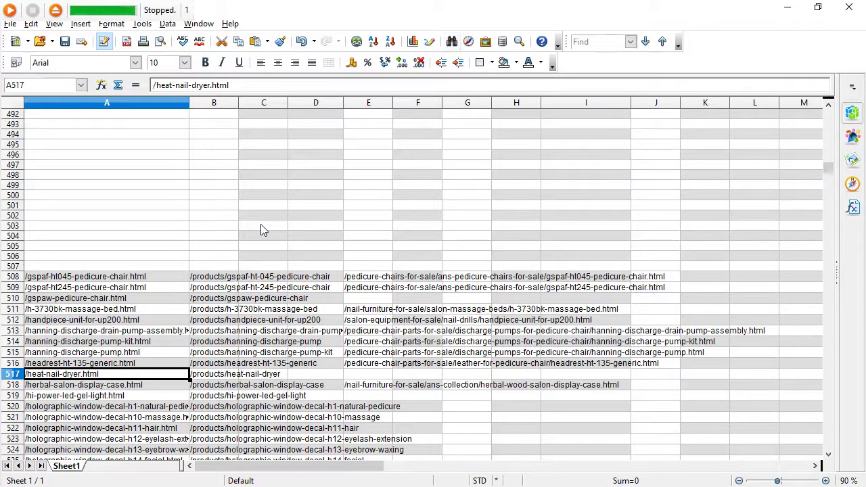
left_click(10, 12)
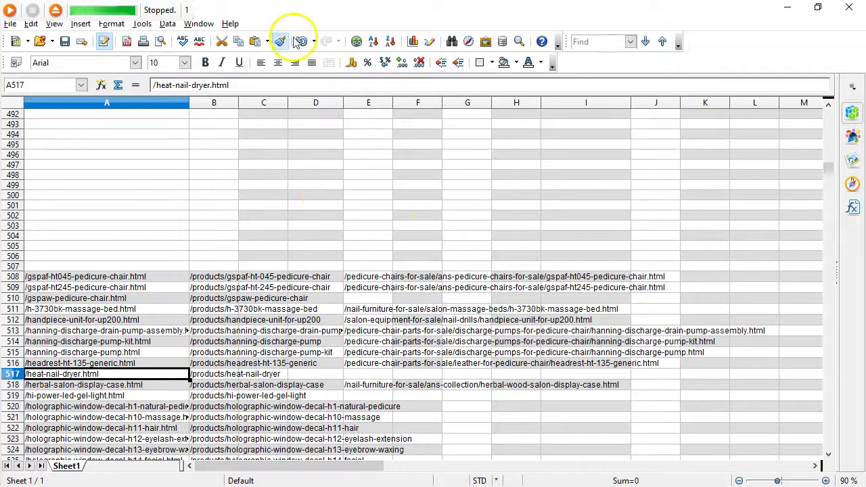
- Switch to the Jitbit Macro Recorder window and close it
key("alt+Tab")
key("alt+Tab")
key("alt+Tab")
key("alt+Tab")
key("alt+Tab")
key("alt+Tab")
key("Tab")
key("Tab")
key("Tab")
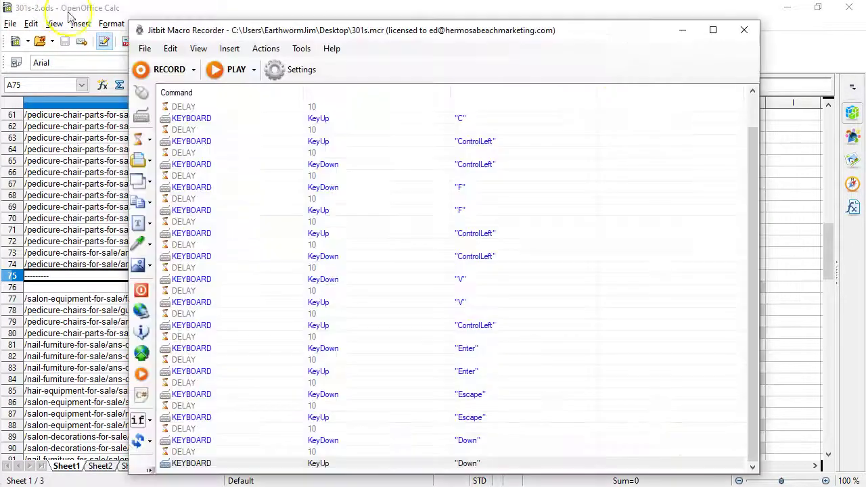
left_click(743, 30)
left_click(482, 297)
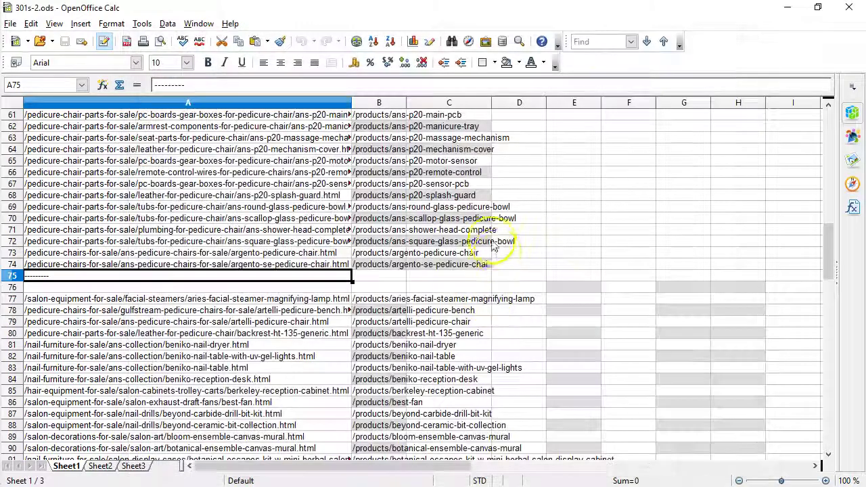
- Switch to File Explorer, open 301s.mcr from the Desktop folder and maximize the macro window
key("alt+Tab")
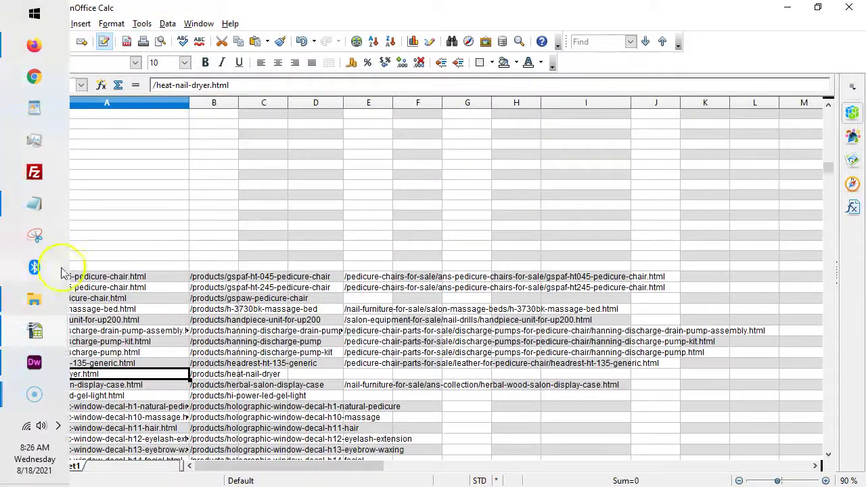
left_click(33, 299)
left_click(543, 205)
double_click(531, 186)
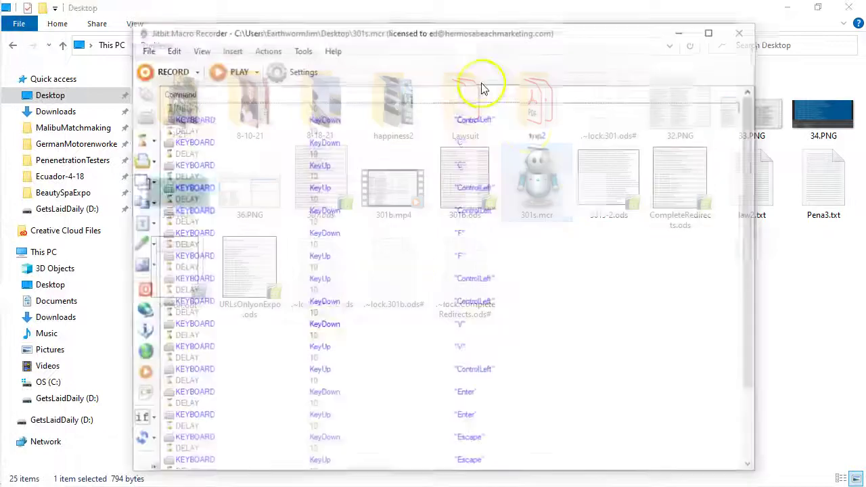
left_click(713, 28)
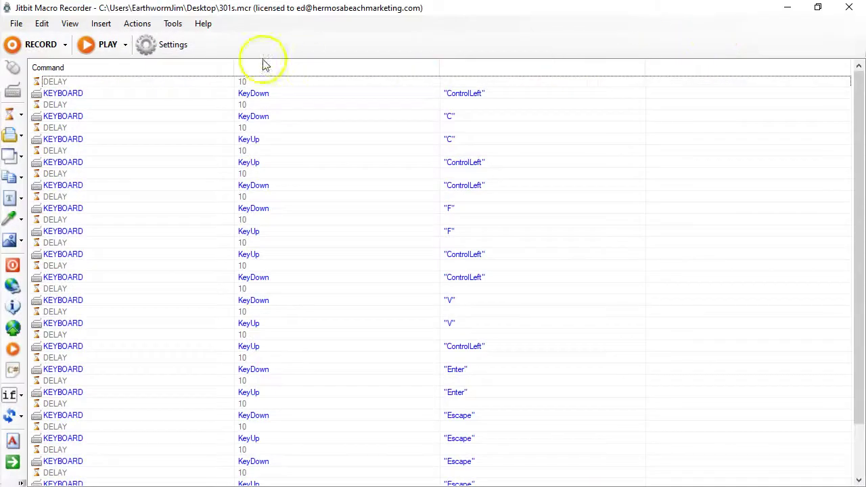
- Play the reopened macro with the number of playbacks set to 1
left_click(125, 45)
left_click(134, 66)
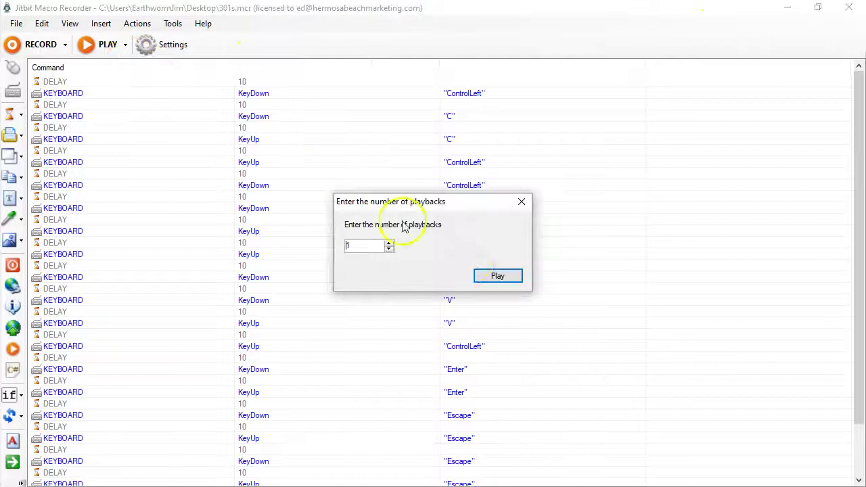
left_click(497, 277)
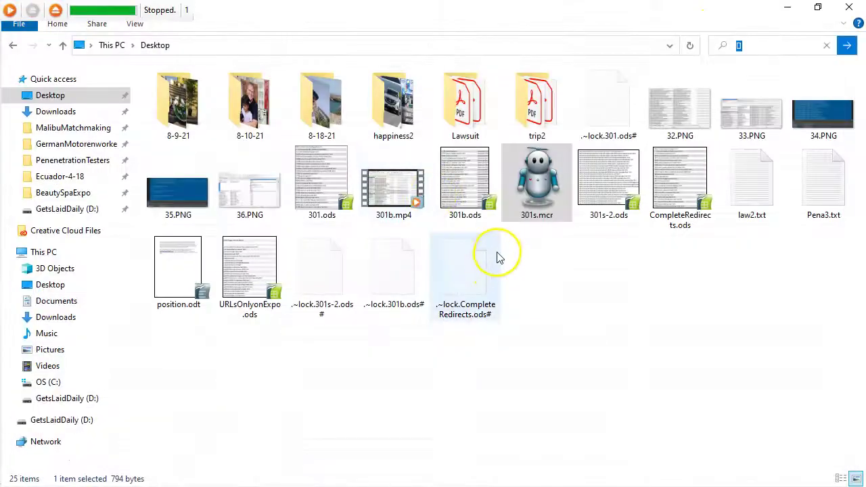
- Switch to the spreadsheet and run the macro on /hi-power-led-gel-light.html in A519 to find its matching old URL
key("alt+Tab")
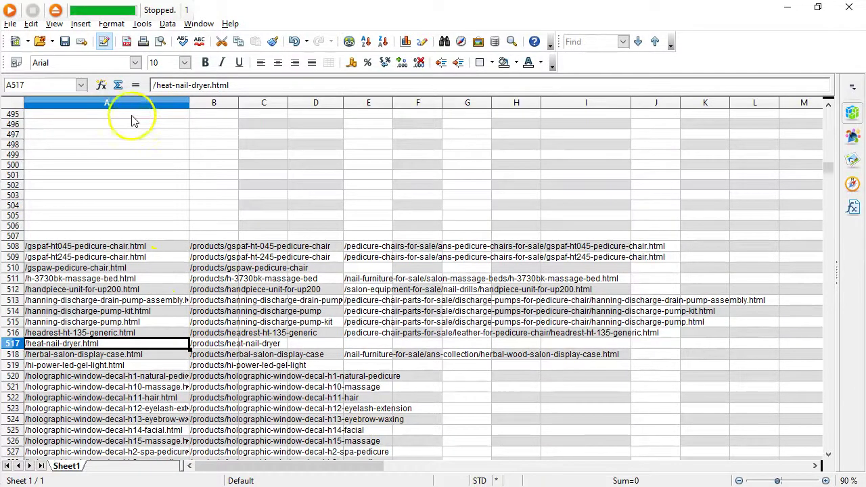
key("Down")
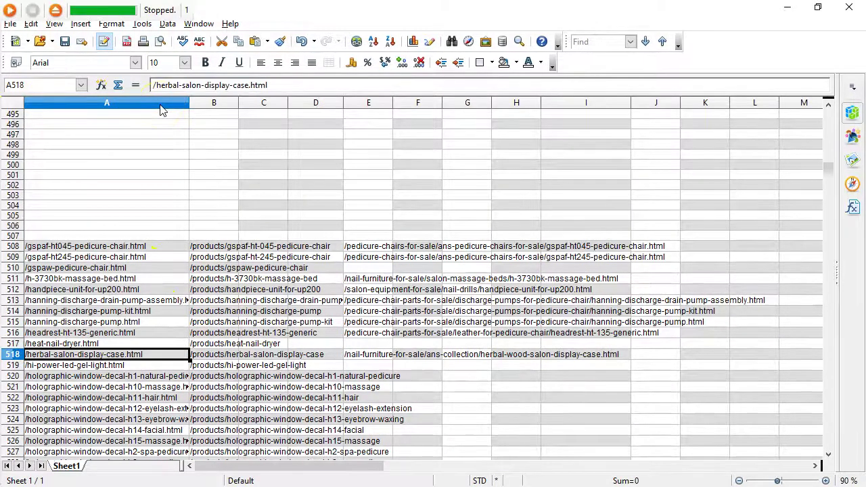
key("Down")
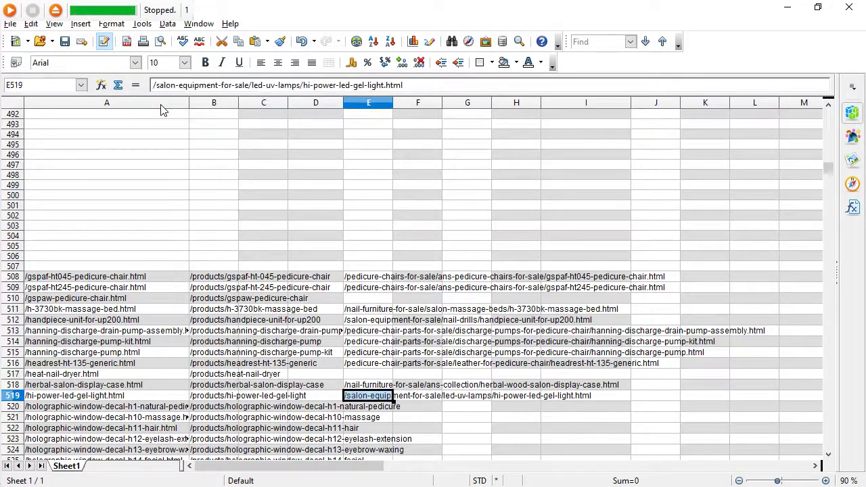
- Move the matched gspaf pedicure chair rows A508:E509 to the end of the completed list, starting at A292
left_click(126, 266)
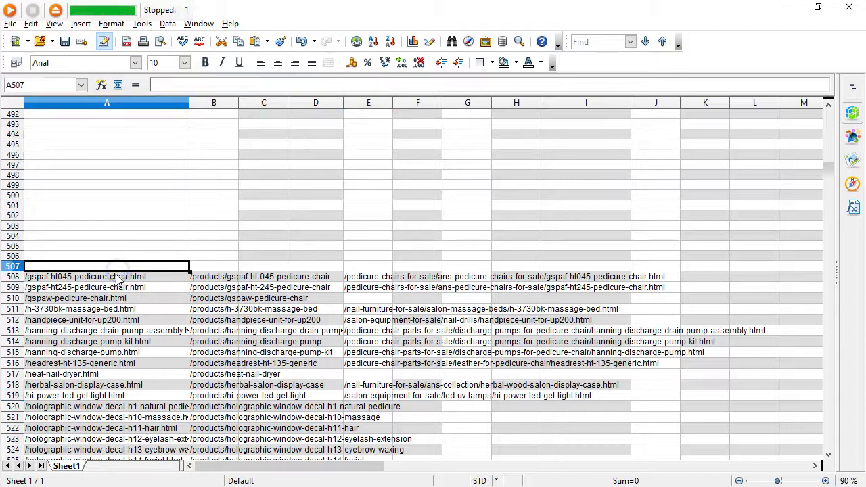
left_click(117, 279)
key("shift+Down")
key("shift+Right")
key("shift+Right")
key("shift+Right")
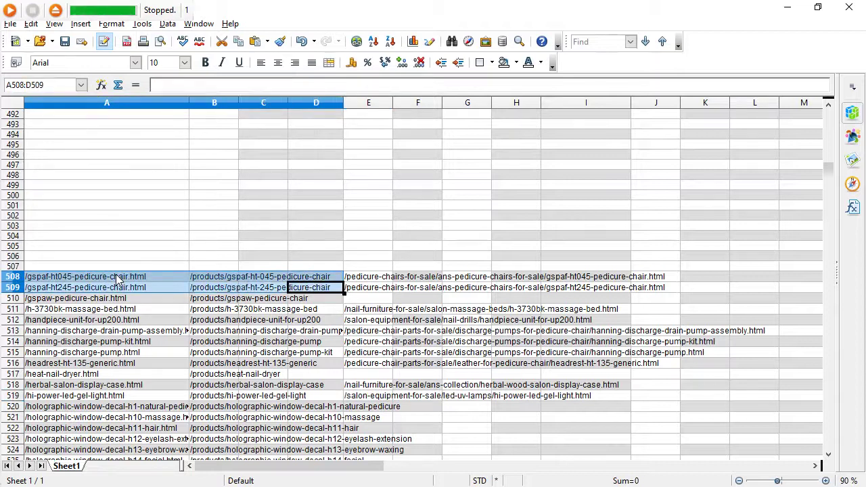
key("shift+Right")
key("ctrl+x")
key("ctrl+Up")
key("Down")
key("ctrl+v")
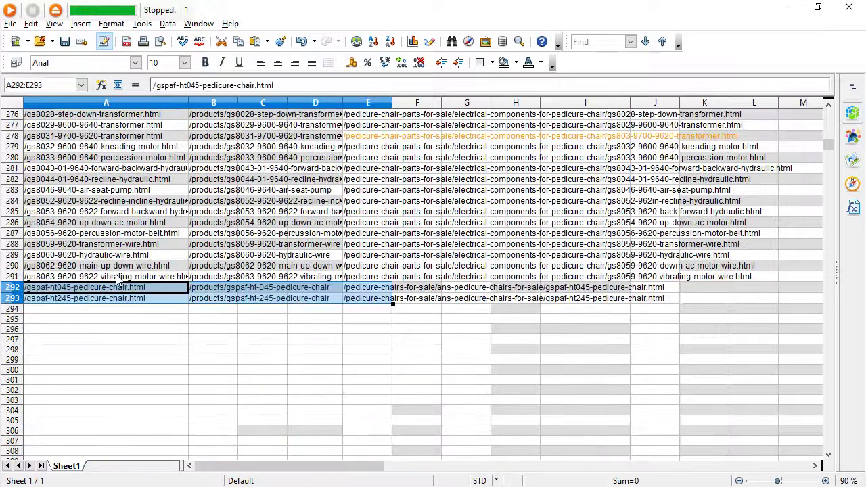
- Move the matched rows A511:E516, from /h-3730bk-massage-bed.html to /headrest-ht-135-generic.html, to the completed list starting at A294
key("ctrl+Down")
key("ctrl+Down")
key("Down")
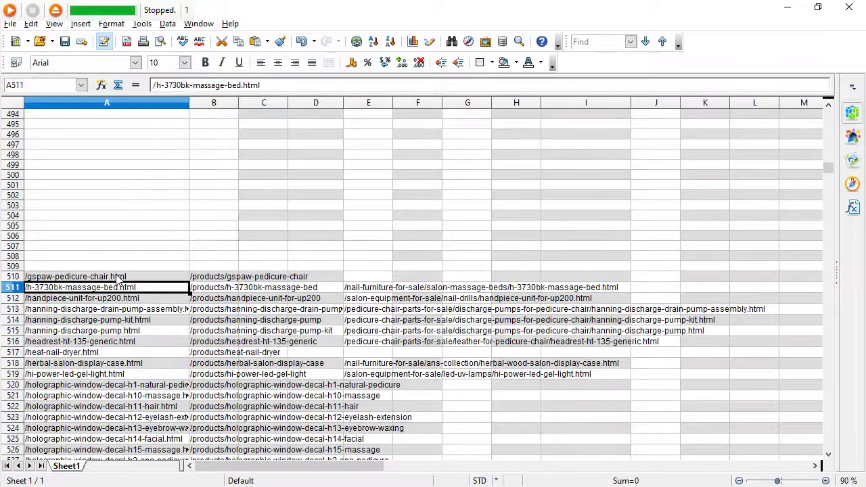
key("shift+Right")
key("shift+Right")
key("shift+Right")
key("shift+Right")
key("shift+Down")
key("shift+Down")
key("shift+Down")
key("shift+Down")
key("shift+Down")
key("ctrl+x")
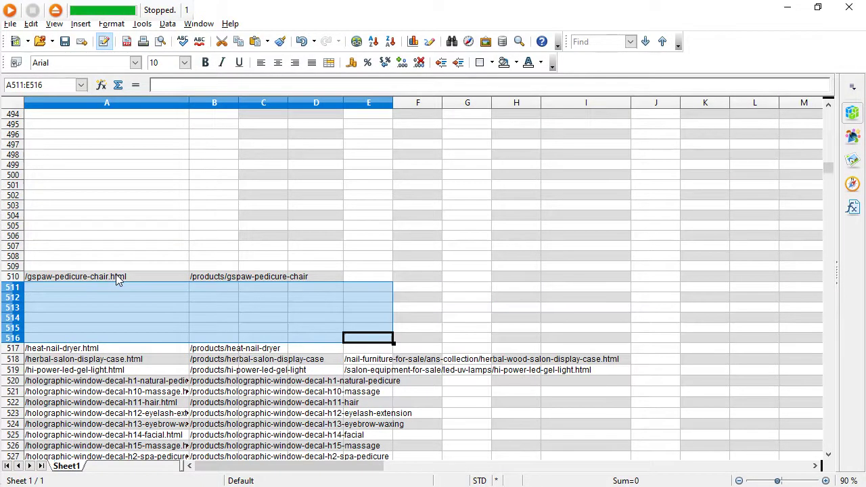
key("Home")
key("ctrl+Up")
key("ctrl+Up")
key("Down")
key("ctrl+v")
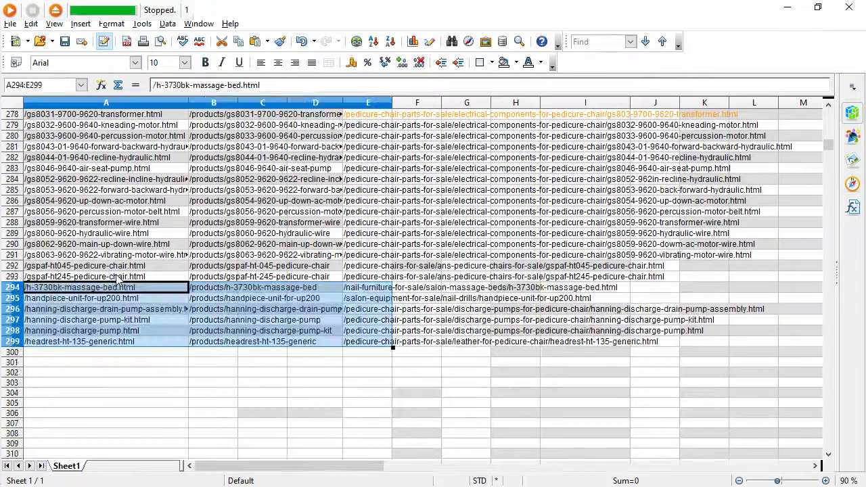
- Move the matched rows A518:E519, /herbal-salon-display-case.html and /hi-power-led-gel-light.html, to the completed list starting at A300
key("ctrl+Down")
key("ctrl+Down")
key("ctrl+Down")
key("Down")
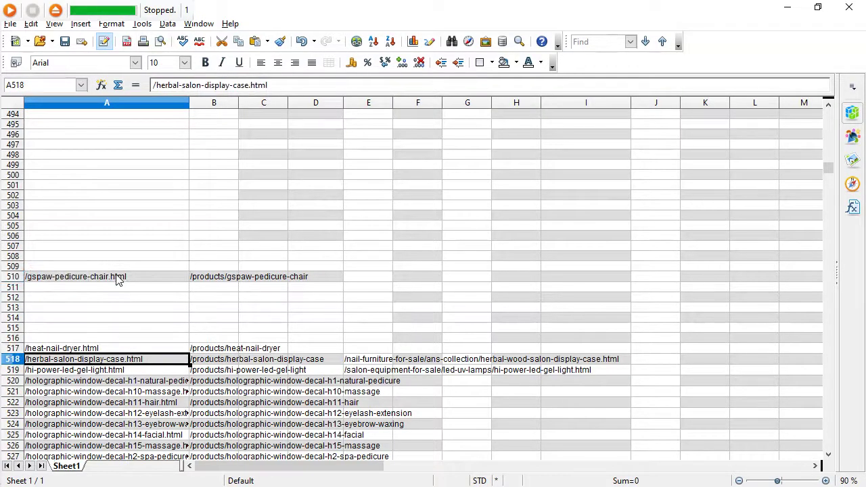
key("ctrl+shift+Down")
key("shift+Right")
key("shift+Left")
key("ctrl+Up")
key("Down")
key("ctrl+shift+Down")
key("ctrl+shift+Up")
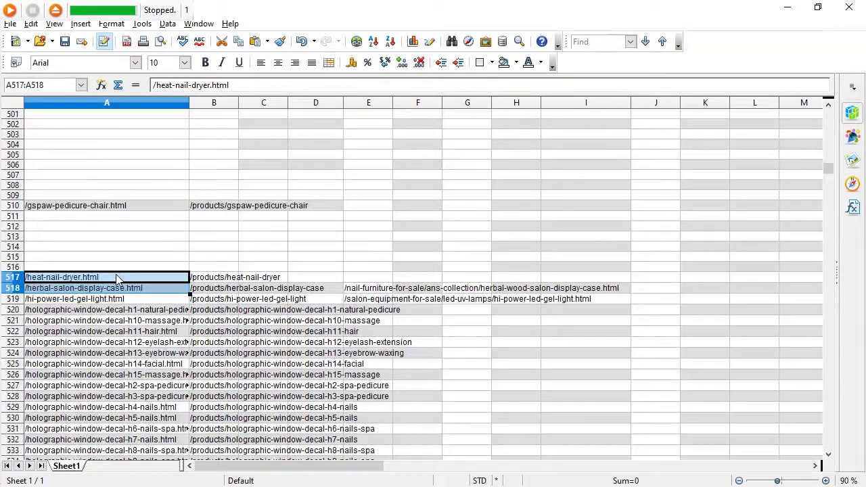
key("shift+Down")
key("shift+Down")
key("shift+Right")
key("shift+Right")
key("shift+Right")
key("shift+Right")
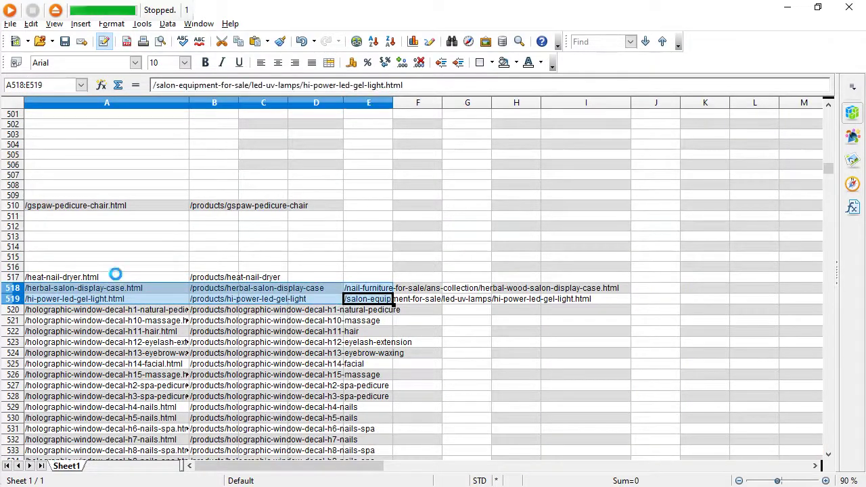
key("Delete")
key("ctrl+Up")
key("ctrl+Up")
key("ctrl+Up")
key("Down")
key("ctrl+v")
- Move the unmatched /heat-nail-dryer.html entry from A517:B517 to the row directly below /gspaw-pedicure-chair.html
key("ctrl+Down")
key("shift+Right")
key("Right")
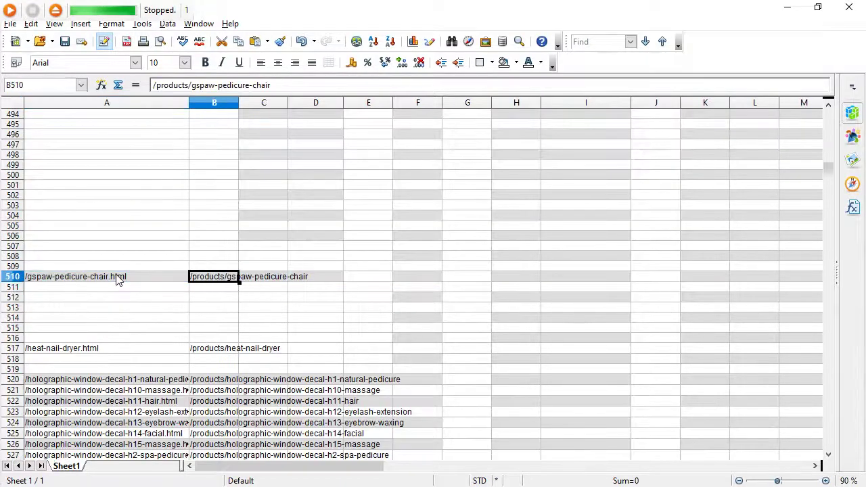
key("ctrl+Down")
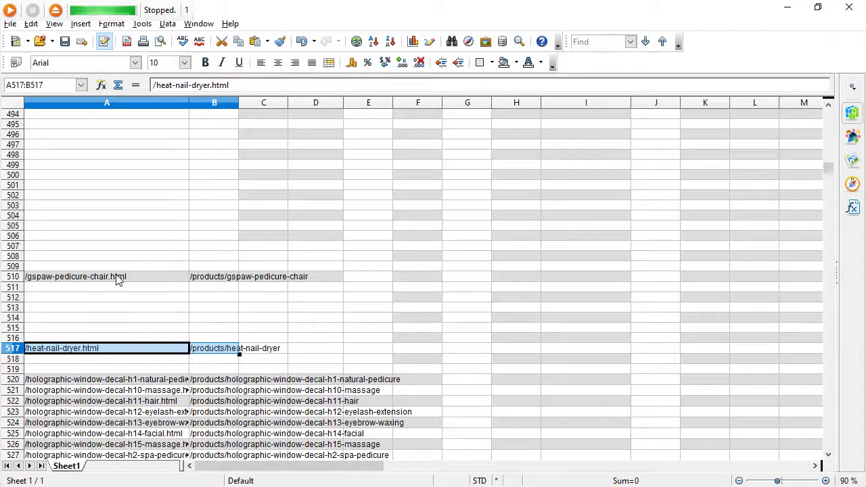
key("Delete")
key("Left")
key("ctrl+Up")
key("Down")
key("ctrl+v")
- Move the unmatched /gspaw-pedicure-chair.html and /heat-nail-dryer.html entries to the end of the column Z list, starting at Z230
key("Right")
key("shift+Up")
key("shift+Left")
key("ctrl+Up")
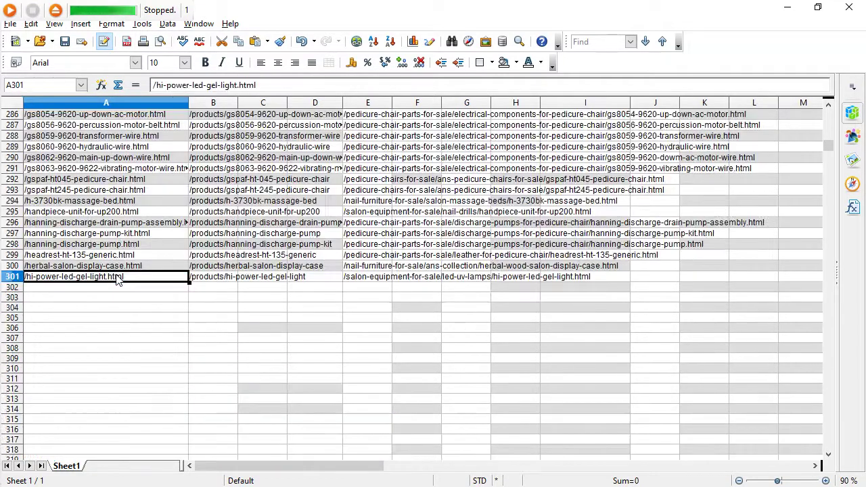
key("ctrl+Up")
key("ctrl+Right")
key("ctrl+Right")
key("ctrl+Down")
key("Down")
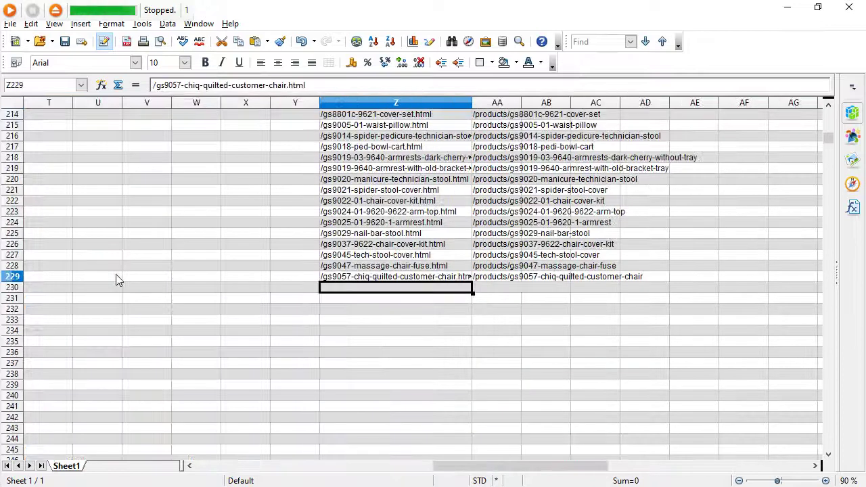
key("ctrl+v")
- Review the unmatched URL list in columns Z and AA from its last entries up to the first URL in Z2
key("Up")
key("Left")
key("Right")
key("Up")
key("Right")
key("Up")
key("Left")
key("Up")
key("Up")
key("Up")
key("Up")
key("Up")
key("Up")
key("Up")
key("Up")
key("Up")
key("Up")
key("Up")
key("Up")
key("Up")
key("Up")
key("Up")
key("Up")
key("Up")
key("Up")
key("Up")
key("Up")
key("Up")
key("Up")
key("Up")
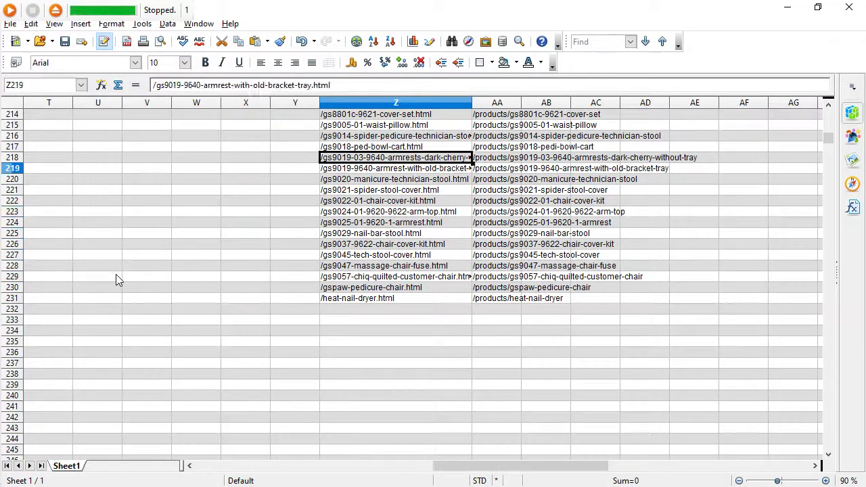
key("Up")
key("Up")
key("Up")
key("Up")
key("Up")
key("Up")
key("Up")
key("Up")
key("Up")
key("Up")
key("Up")
key("Up")
key("Up")
key("Up")
key("Up")
key("Up")
key("Up")
key("Up")
key("Up")
key("Up")
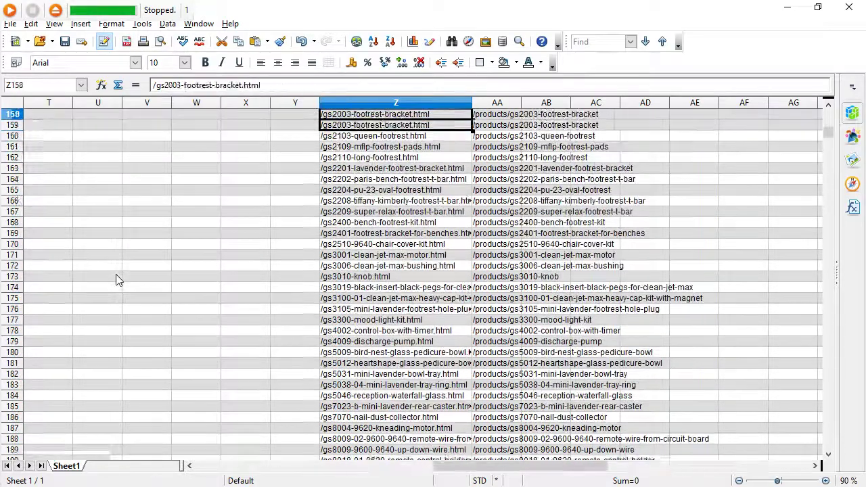
key("Down")
key("Down")
key("Down")
key("Down")
key("Down")
key("Down")
key("Down")
key("Down")
key("Down")
key("Down")
key("Up")
key("Up")
key("Up")
key("Up")
key("Up")
key("Up")
key("Up")
key("Up")
key("Up")
key("Up")
key("Up")
key("Up")
key("Up")
key("Up")
key("Up")
key("Up")
key("Up")
key("Up")
key("Up")
key("Up")
key("Up")
key("Up")
key("Up")
key("Up")
key("Up")
key("Up")
key("Up")
key("Up")
key("Up")
key("Up")
key("Up")
key("Up")
key("Up")
key("Up")
key("Up")
key("Up")
key("Up")
key("Up")
key("Up")
key("Up")
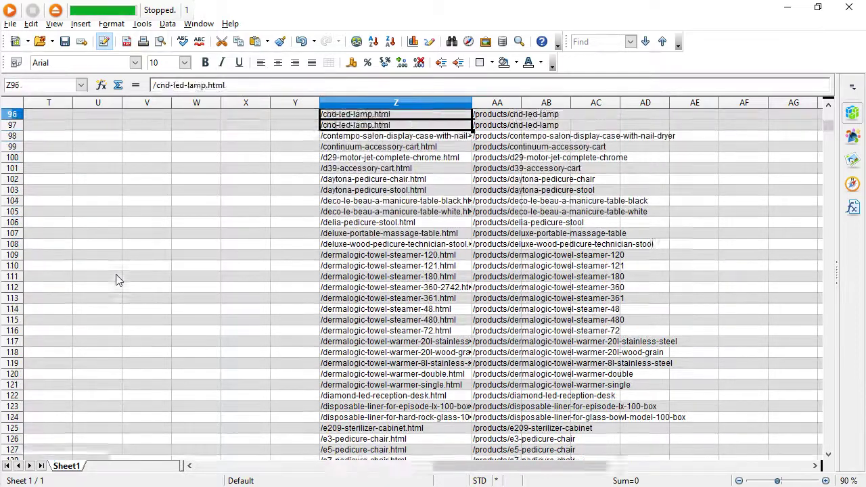
key("Up")
key("Up")
key("Up")
key("Up")
key("Up")
key("Up")
key("Up")
key("Up")
key("Up")
key("Up")
key("Up")
key("Up")
key("Up")
key("Up")
key("Up")
key("Up")
key("Up")
key("Up")
key("Up")
key("Up")
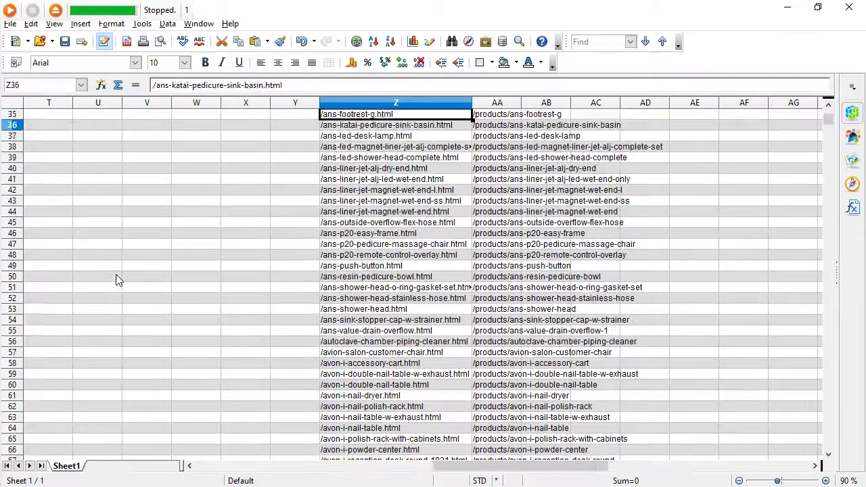
key("Down")
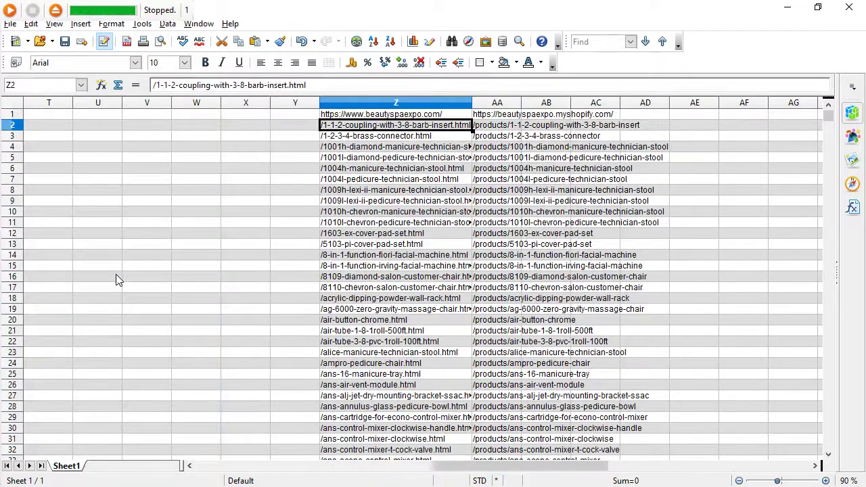
- Switch to Jitbit Macro Recorder and play the 301s.mcr keyboard macro
left_click(59, 14)
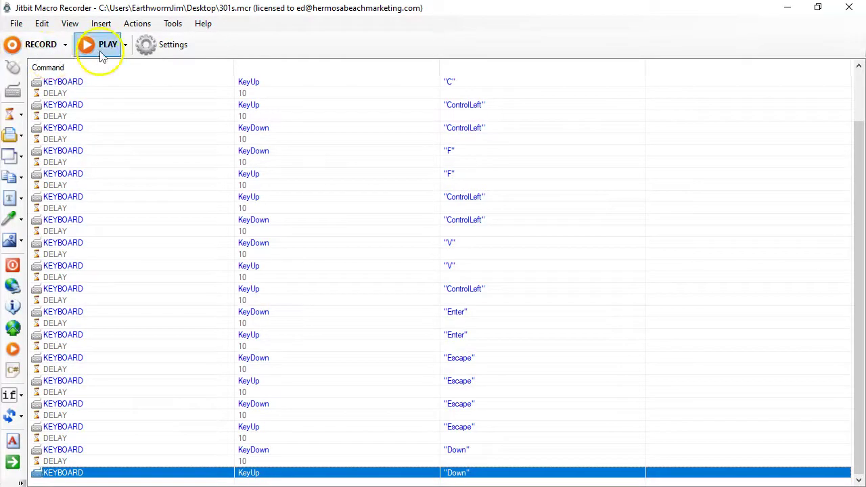
left_click(101, 55)
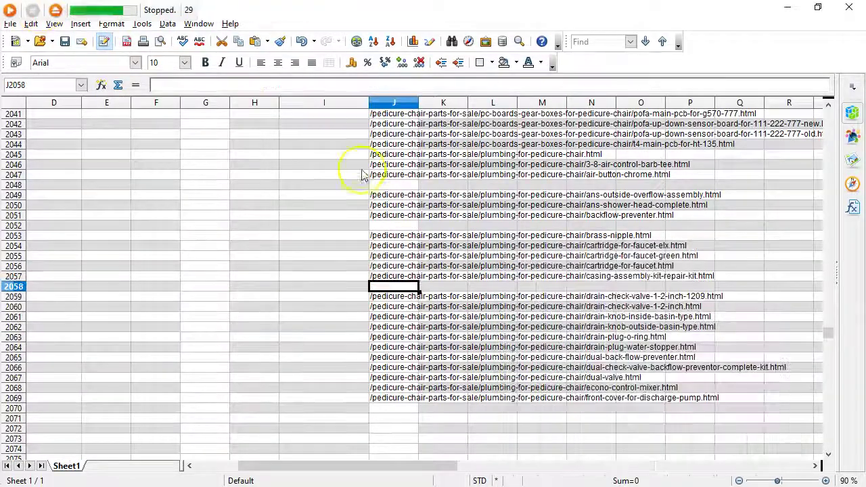
- Review the remaining old URLs and the blank gaps in column J, working upward from J2058
key("ctrl+Up")
key("ctrl+Up")
key("ctrl+Up")
key("ctrl+Up")
key("ctrl+Up")
key("ctrl+Up")
key("ctrl+Up")
key("ctrl+Up")
key("ctrl+Up")
key("ctrl+Up")
key("ctrl+Up")
key("ctrl+Up")
key("ctrl+Up")
key("ctrl+Up")
key("ctrl+Up")
key("ctrl+Up")
key("ctrl+Up")
key("ctrl+Up")
key("ctrl+Up")
key("ctrl+Up")
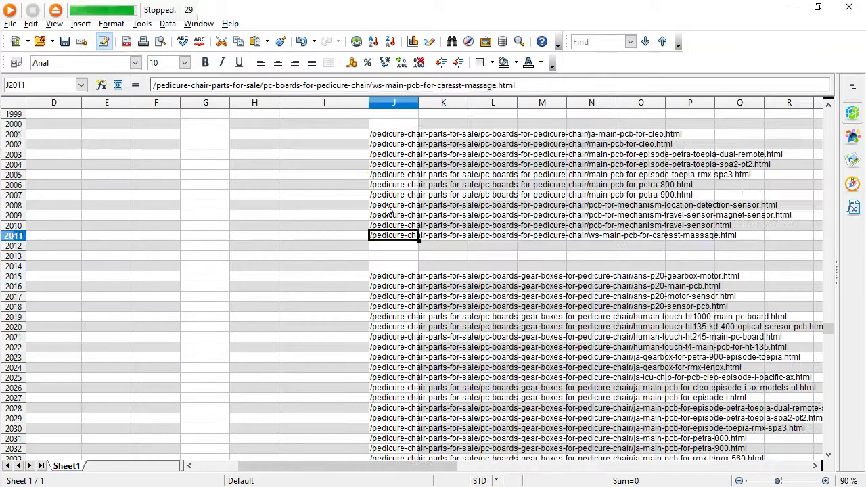
key("ctrl+Up")
key("ctrl+Up")
key("ctrl+Up")
key("ctrl+Up")
key("ctrl+Up")
key("ctrl+Up")
key("ctrl+Up")
key("ctrl+Up")
key("ctrl+Up")
key("ctrl+Up")
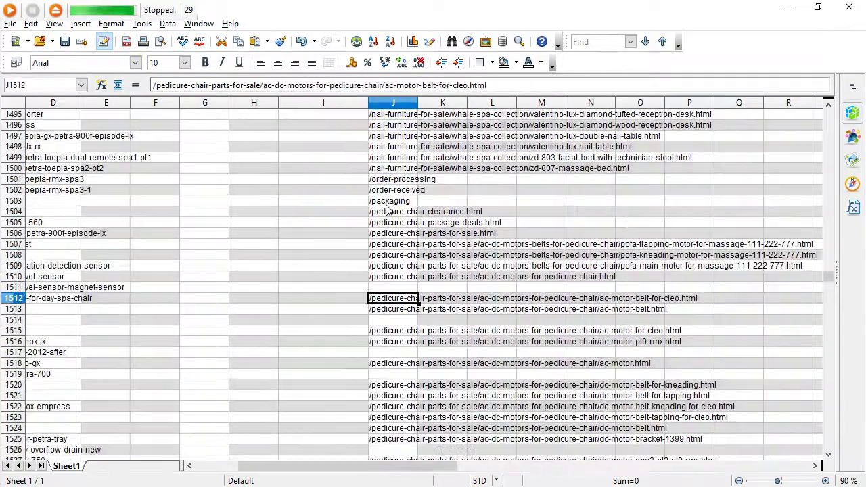
- Review the unmatched product URLs in columns Z and AA from the last entry up to row 1
key("Left")
key("ctrl+Up")
key("ctrl+Right")
key("ctrl+Down")
key("Up")
key("Up")
key("Up")
key("Up")
key("Up")
key("Up")
key("Up")
key("Up")
key("Up")
key("Up")
key("Up")
key("Up")
key("Up")
key("Up")
key("Up")
key("Up")
key("Up")
key("Up")
key("Up")
key("Up")
key("Up")
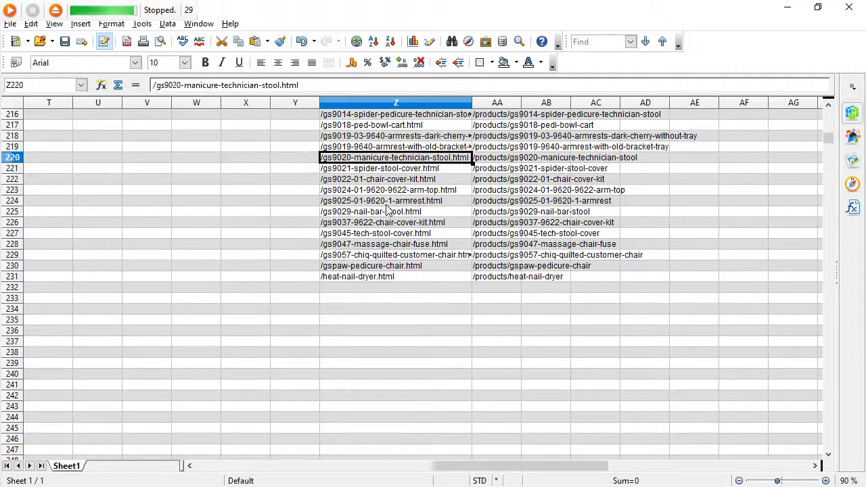
key("Up")
key("Up")
key("Up")
key("Up")
key("Up")
key("Up")
key("Up")
key("Up")
key("Up")
key("Up")
key("Up")
key("Up")
key("Up")
key("Up")
key("Up")
key("Up")
key("Up")
key("Up")
key("Up")
key("Up")
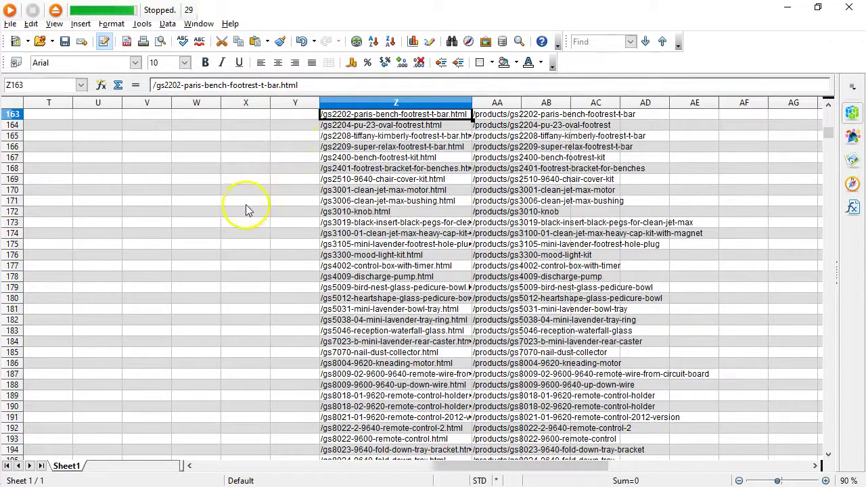
scroll(246, 210, "up", 20)
scroll(244, 205, "up", 11)
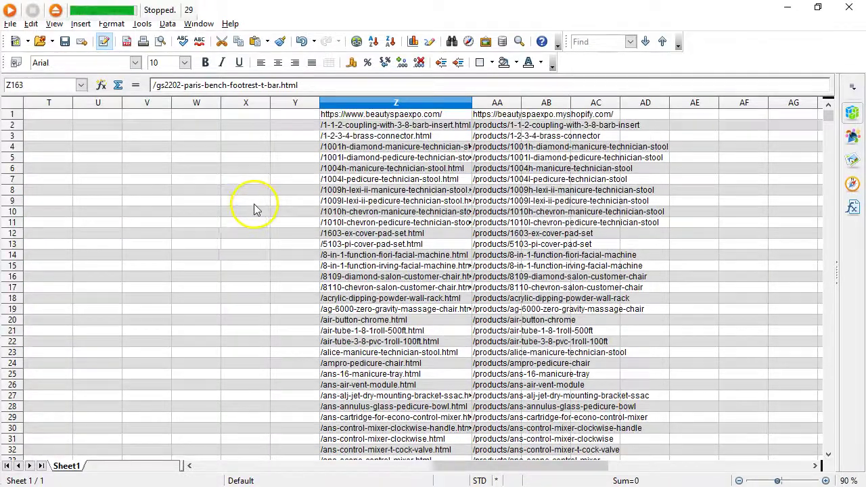
- Go to the last matched entry in column A, /hi-power-led-gel-light.html
left_click(355, 256)
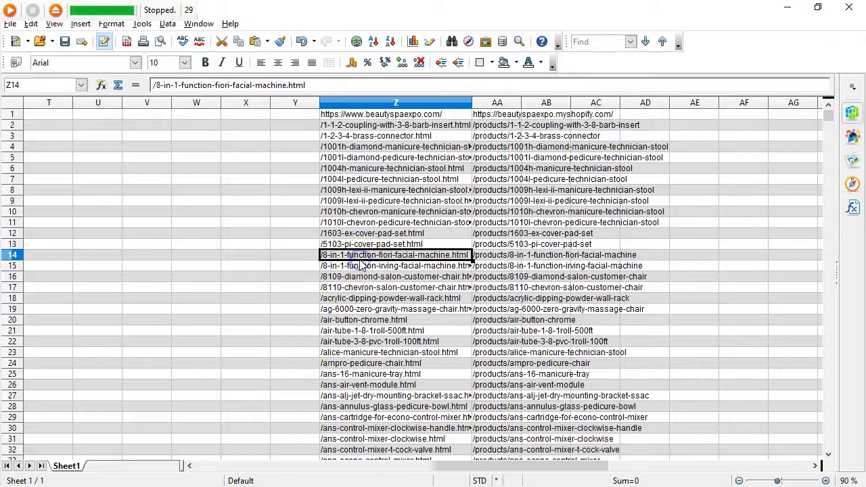
key("ctrl+Left")
key("ctrl+Left")
key("ctrl+Left")
key("ctrl+Down")
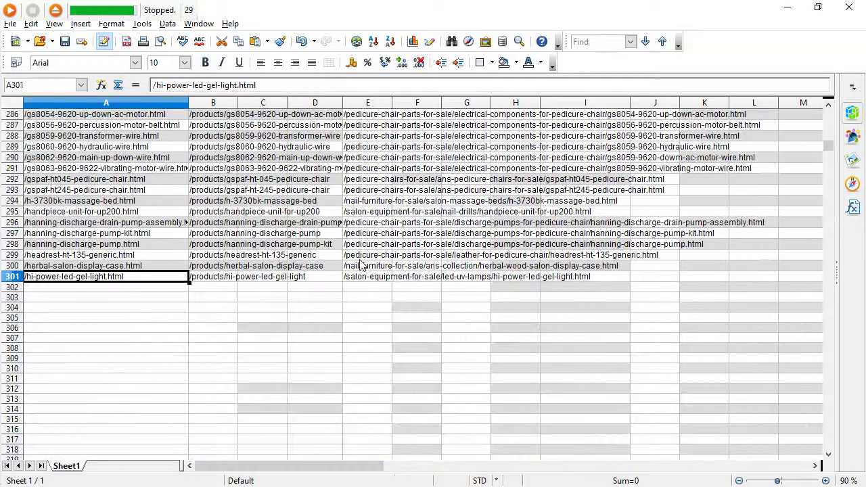
- Switch to the 301s-2.ods spreadsheet and locate the last redirect above the --- divider in column A
left_click(64, 11)
key("alt+Tab")
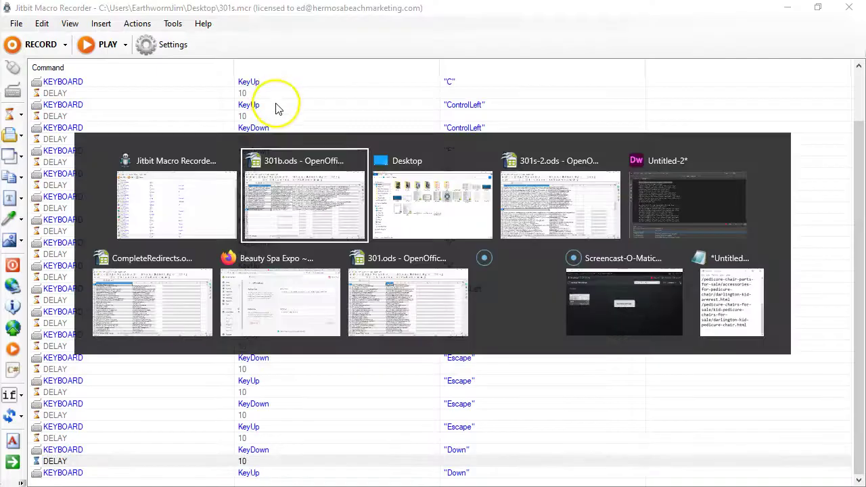
key("alt+Tab")
key("alt+Tab")
key("alt+Tab")
key("alt+Tab")
key("alt+Tab")
key("alt+Tab")
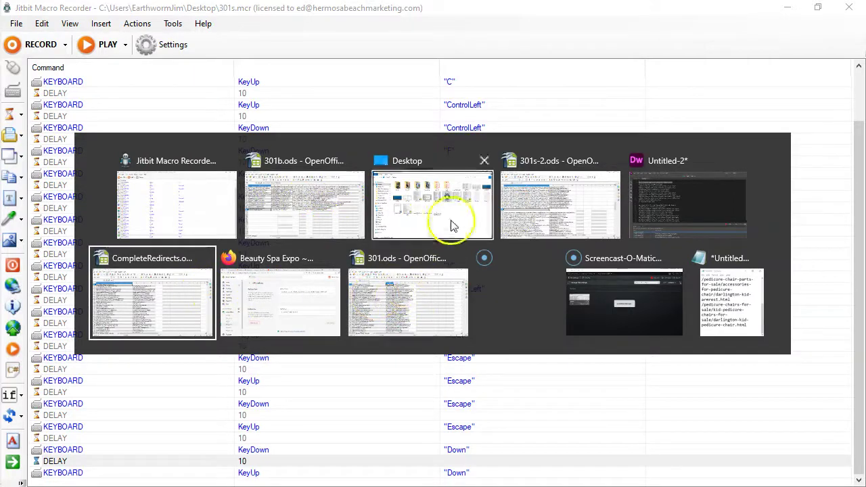
left_click(519, 205)
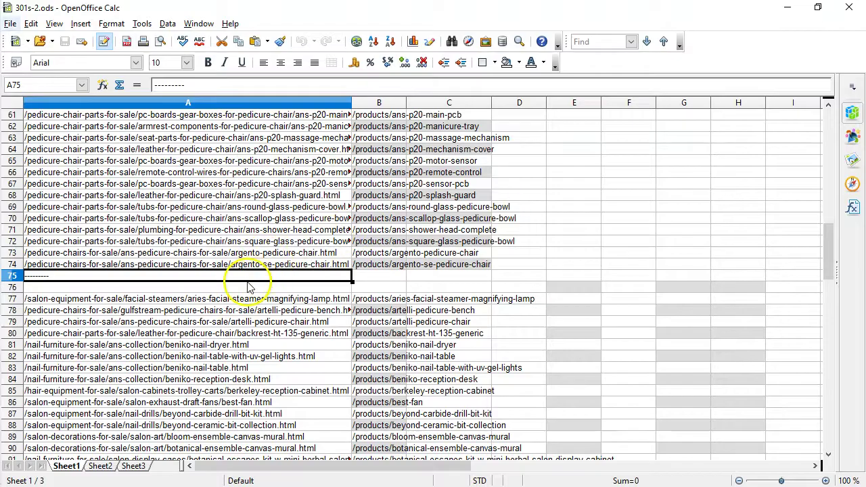
key("ctrl+Down")
key("ctrl+Down")
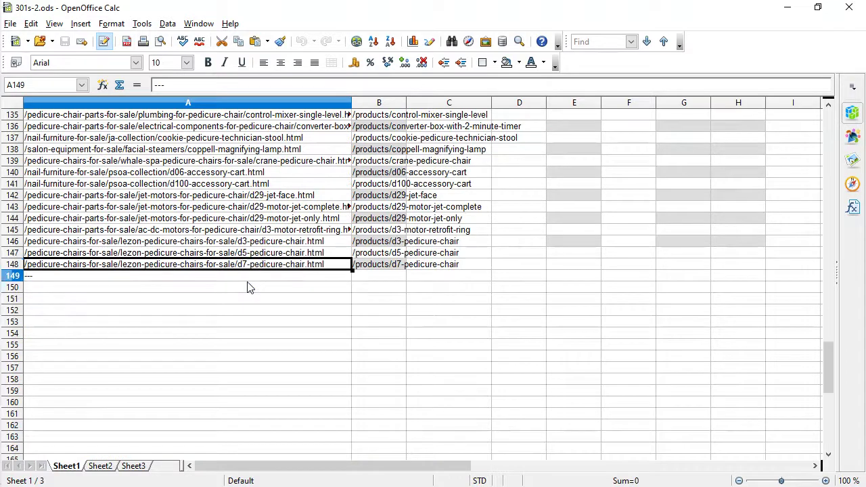
key("Up")
key("Right")
key("Left")
- Switch back to 301b.ods and find the entry following /d7-pedicure-chair.html in column A
key("alt+Tab")
key("alt+Tab")
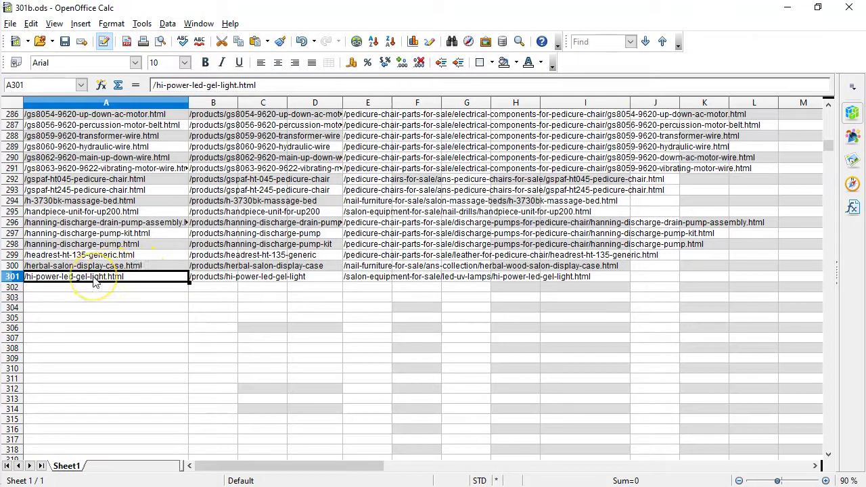
key("Up")
key("Page_Up")
key("Page_Up")
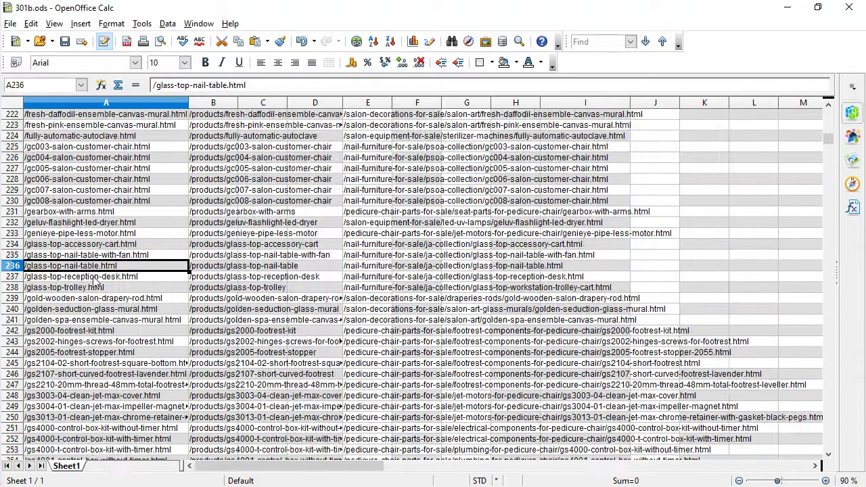
key("Page_Up")
key("Page_Up")
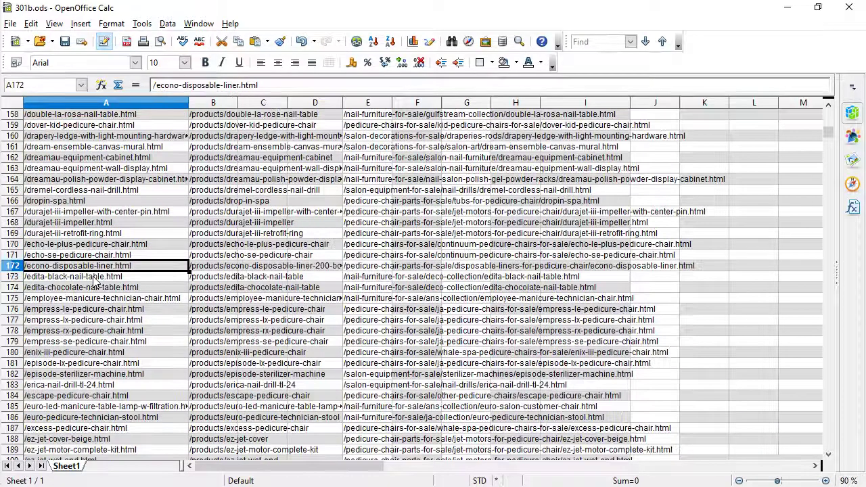
key("Page_Up")
key("Down")
key("Up")
key("Up")
key("Down")
key("Down")
key("Down")
key("Down")
key("Down")
key("Down")
key("Down")
key("Down")
key("Down")
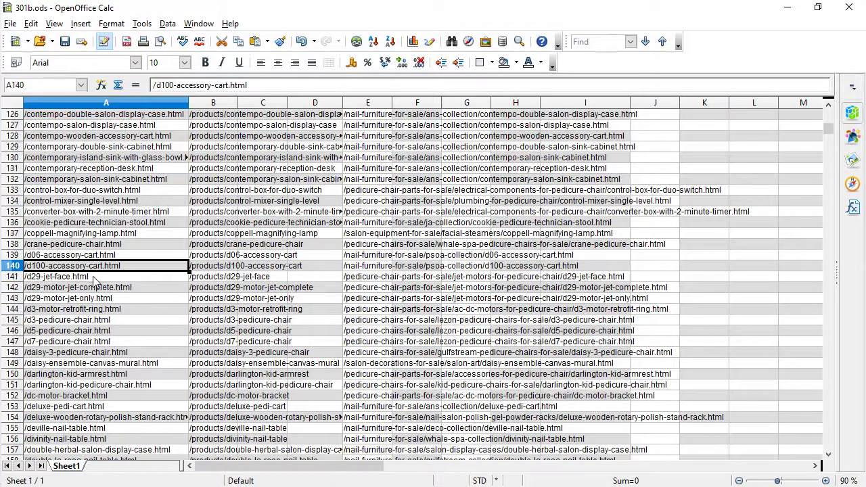
- Select and copy the matched redirects B148:E301, starting at the daisy-3-pedicure-chair row
key("shift+Right")
key("shift+Right")
key("shift+Right")
key("shift+Right")
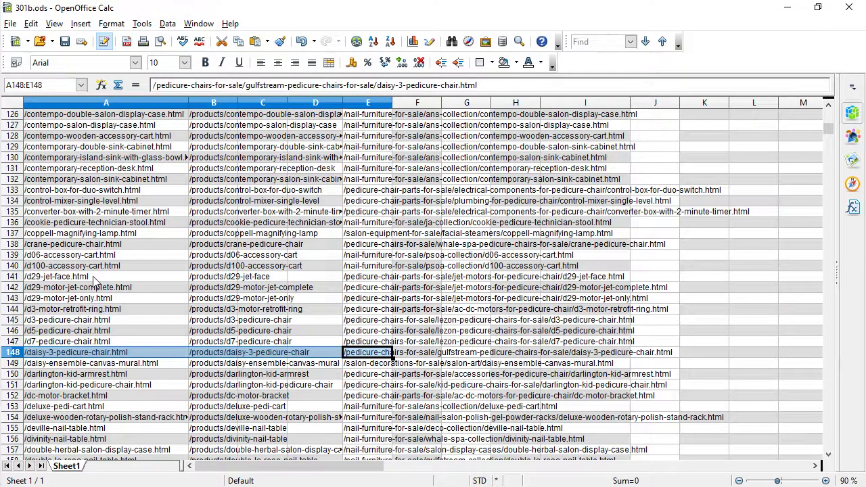
key("Left")
key("Left")
key("Left")
key("shift+Right")
key("shift+Right")
key("shift+Right")
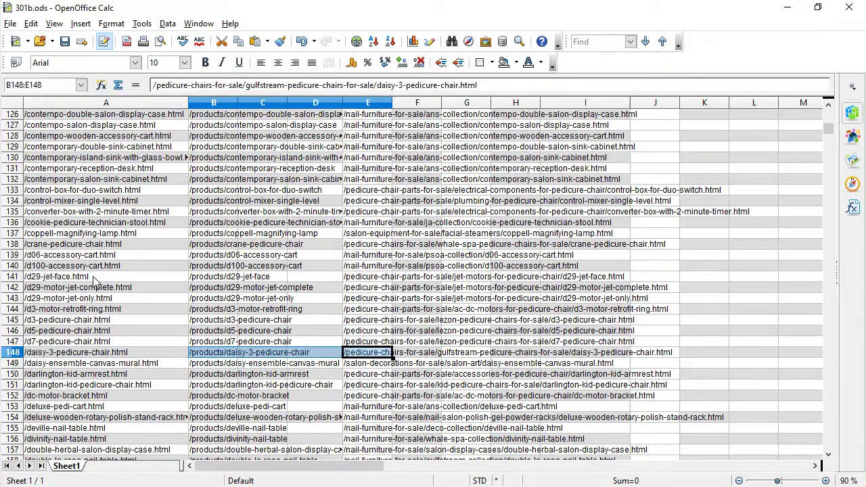
key("ctrl+shift+Down")
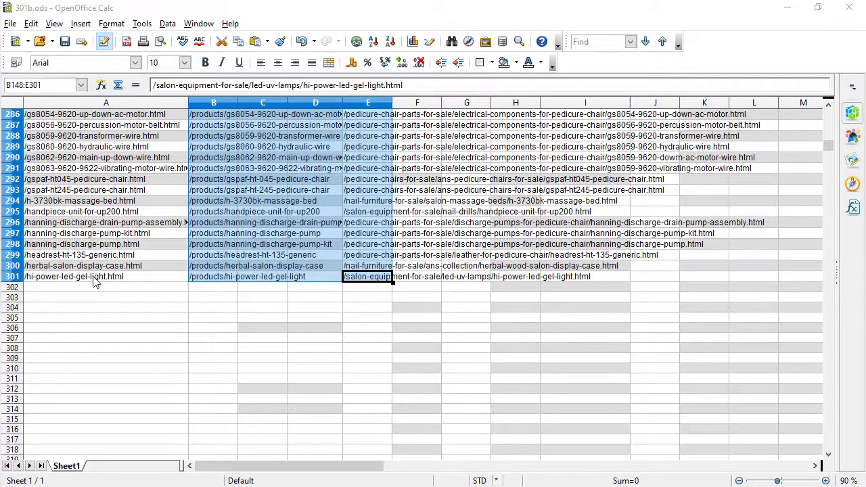
- Paste the copied redirects into 301s-2.ods starting at B150, below the --- divider
key("alt+Tab")
key("Down")
key("Right")
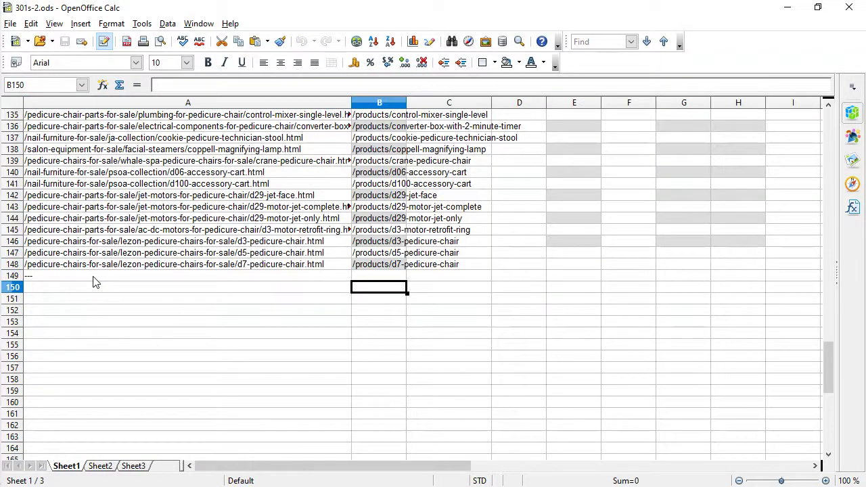
key("ctrl+v")
key("Right")
key("Right")
key("Right")
key("BackSpace")
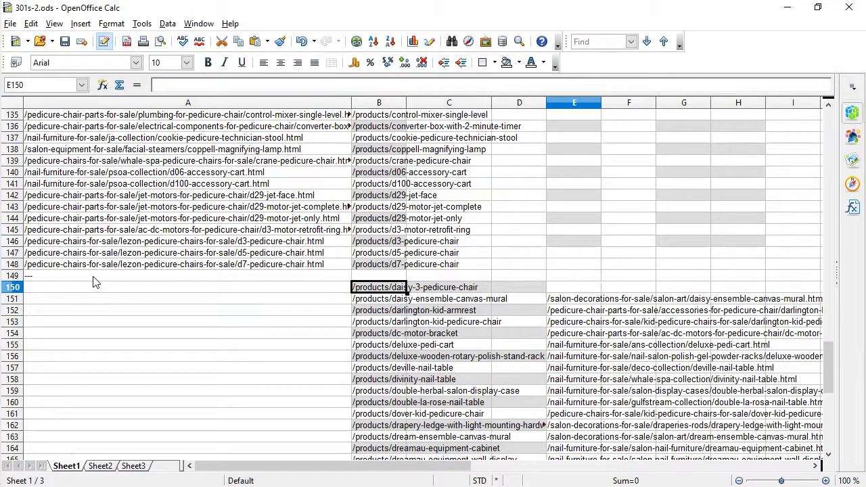
key("Left")
key("Left")
key("Left")
key("Left")
key("Right")
key("ctrl+z")
- Move all pasted old URLs from column E into column A starting at A150, and widen column A to show them
key("ctrl+shift+Down")
key("BackSpace")
key("Left")
key("Left")
key("Left")
key("ctrl+Up")
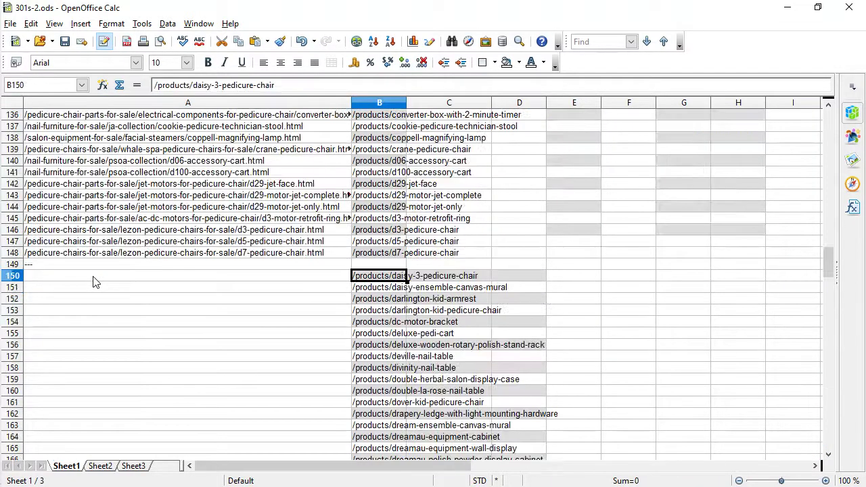
key("Left")
key("ctrl+v")
key("Down")
key("Up")
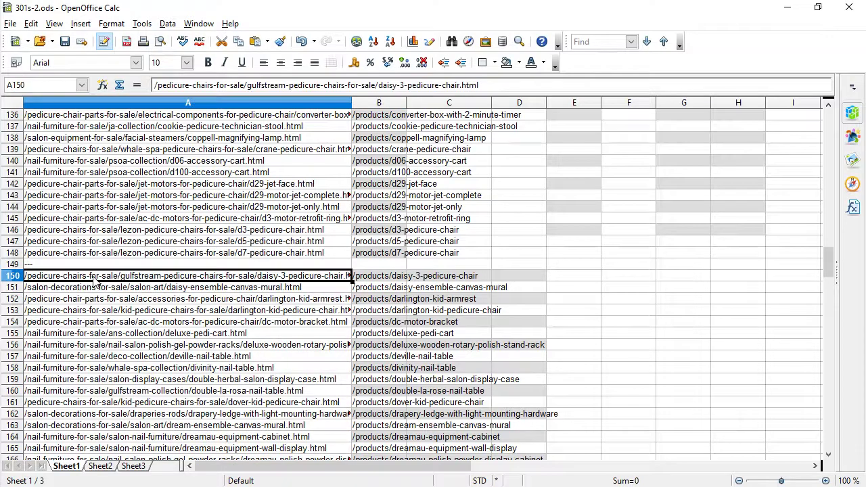
left_click_drag(352, 102, 411, 103)
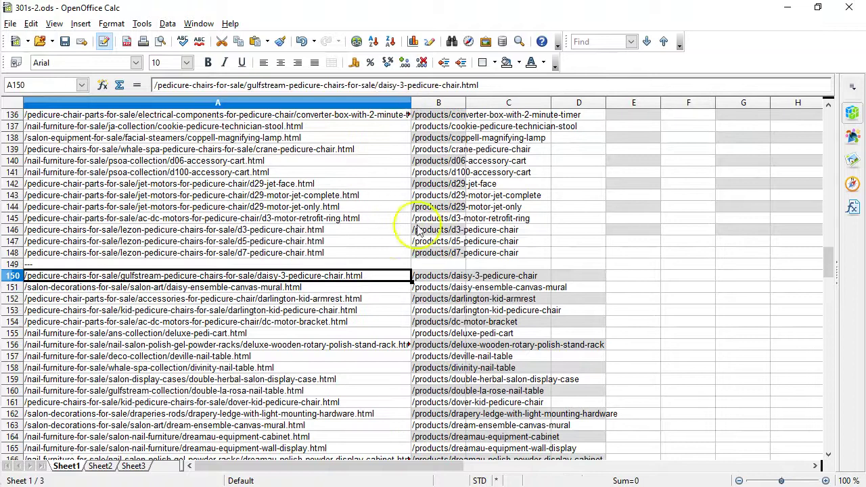
- Switch to the Shopify admin in Firefox, return to the URL redirects list, and open a blank URL redirect form
key("alt+Tab")
key("alt+Tab")
key("alt+Tab")
key("alt+Tab")
key("alt+Tab")
key("alt+Tab")
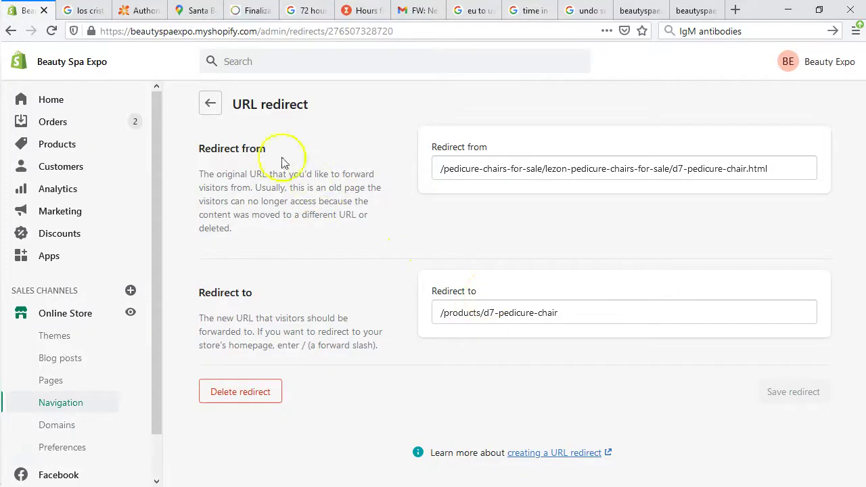
left_click(219, 115)
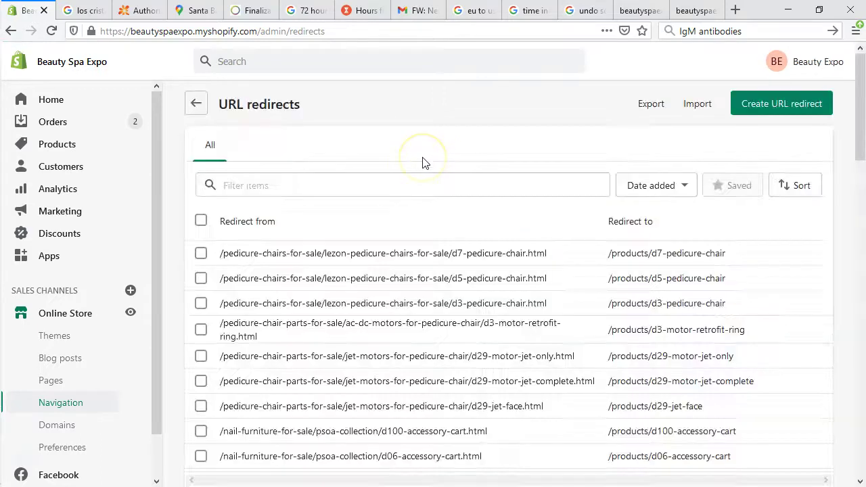
left_click(752, 104)
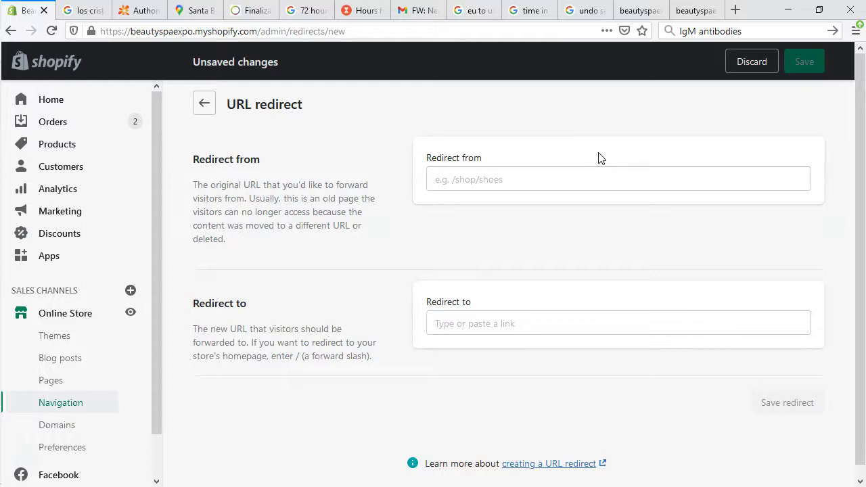
- Make 301s-2.ods and the blank Shopify redirect form the two most recently used windows, ending on the spreadsheet
key("alt+Tab")
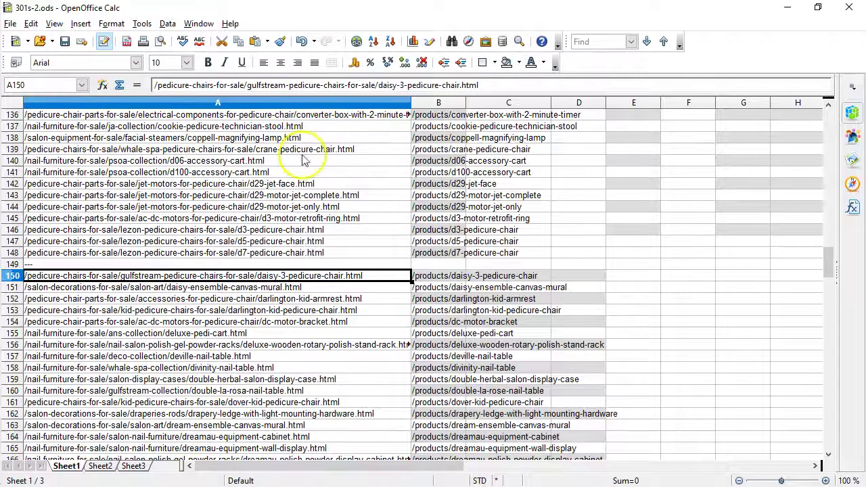
key("alt+Tab")
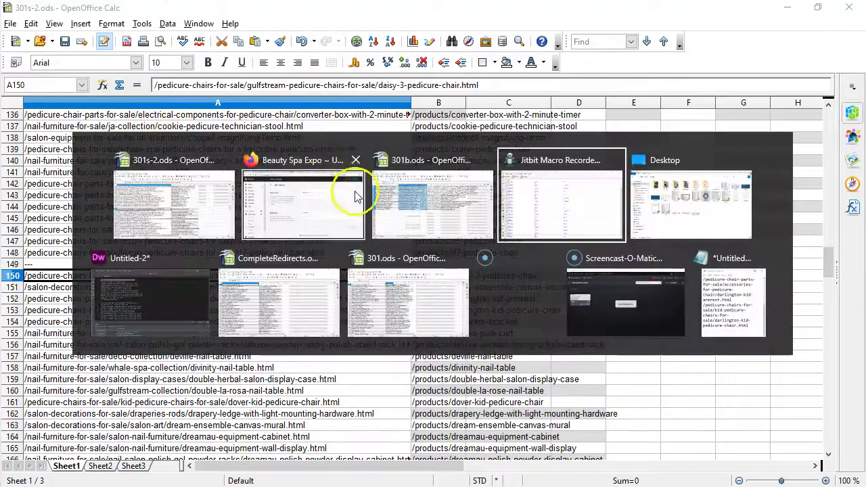
left_click(216, 204)
key("alt+Tab")
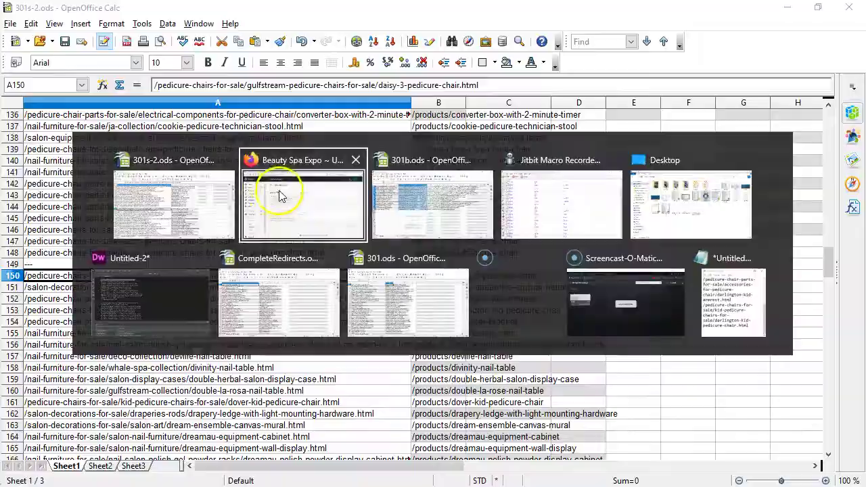
key("alt+Tab")
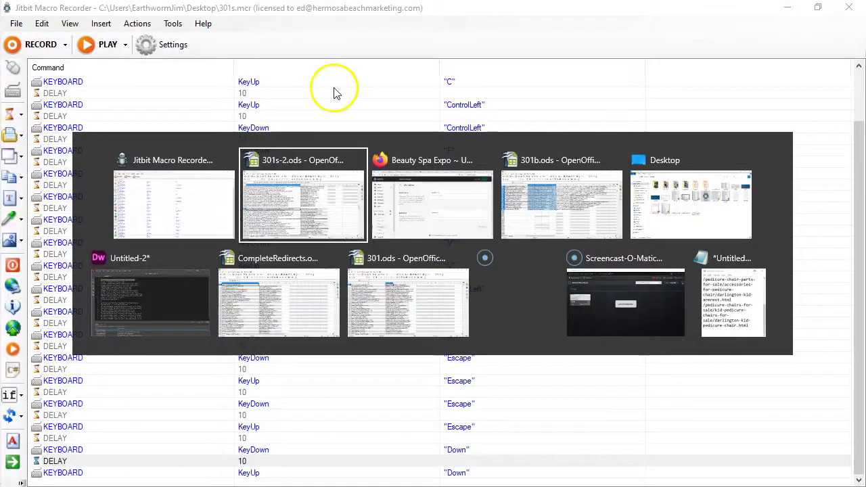
scroll(284, 215, "down", 2)
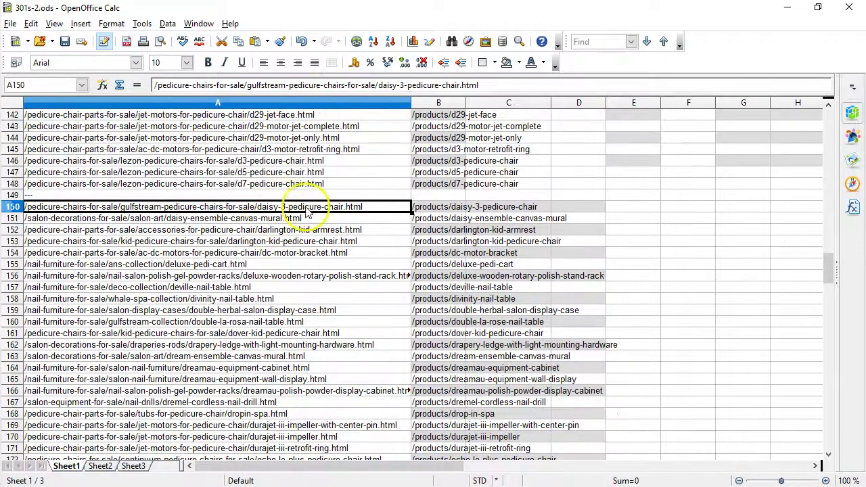
key("alt+Tab")
left_click(464, 194)
key("alt+Tab")
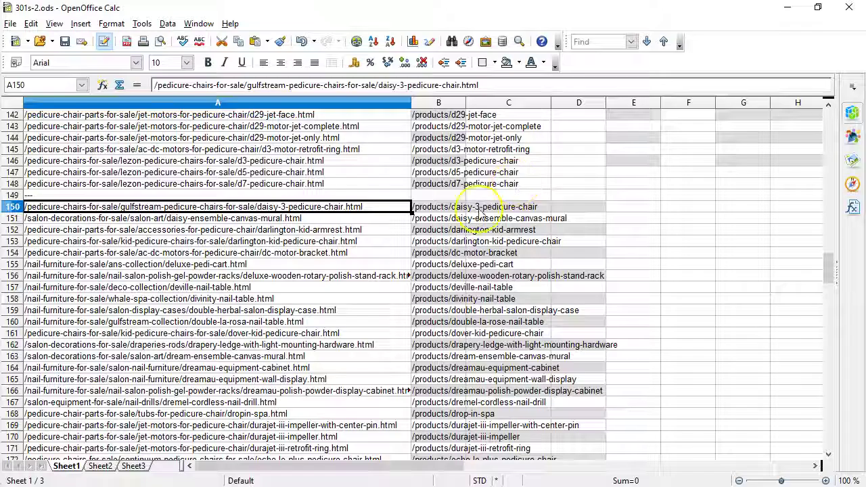
key("alt+Tab")
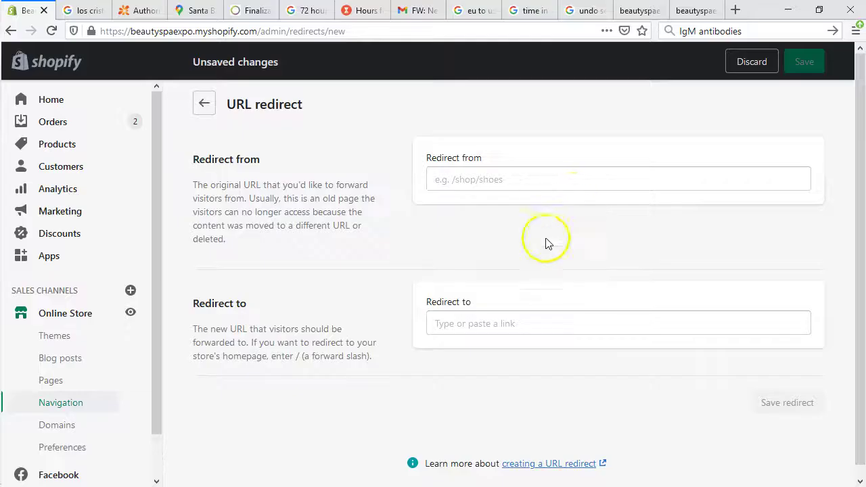
left_click(304, 134)
key("alt+Tab")
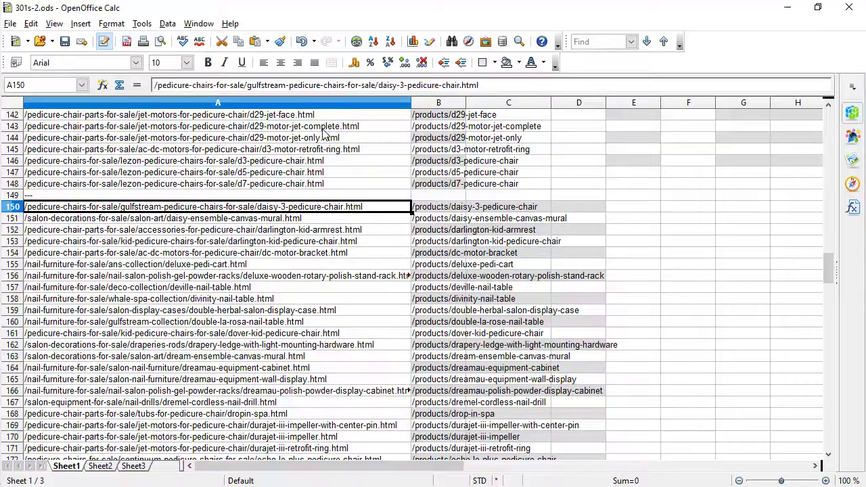
- Switch to Jitbit Macro Recorder and start a new recording that overwrites the existing macro
key("alt+Tab")
left_click(457, 162)
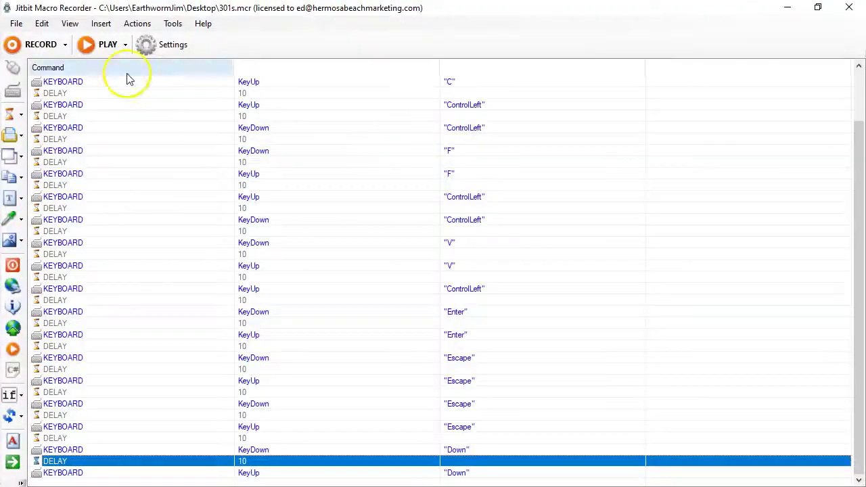
left_click(39, 44)
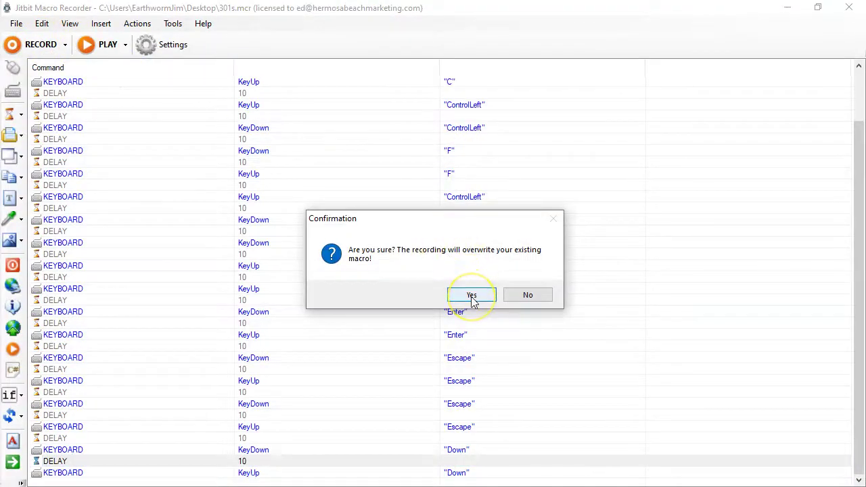
left_click(472, 299)
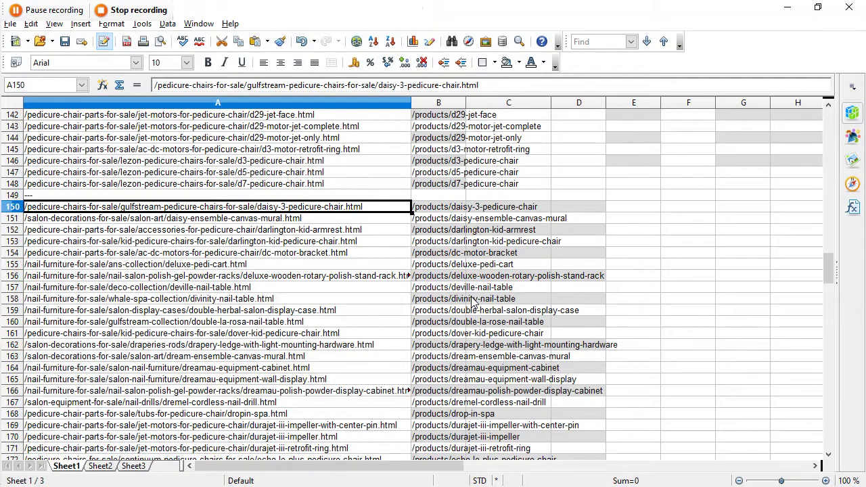
- In the Shopify redirect form, enter /pedicure-chairs-for-sale/gulfstream-pedicure-chairs-for-sale/daisy-3-pedicure-chair.html as the Redirect from URL
key("alt+Tab")
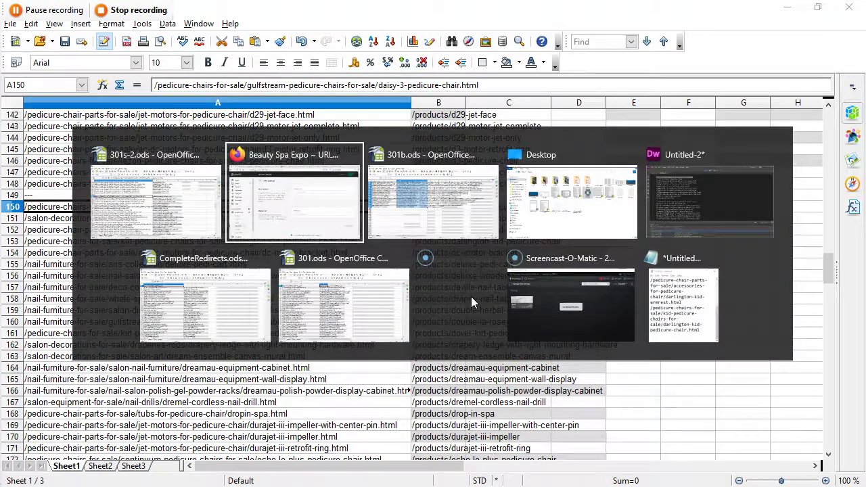
left_click(529, 189)
type("/pedicure-chairs-for-sale/gulfstream-pedicure-chairs-for-sale/daisy-3-pedicure-chair.html")
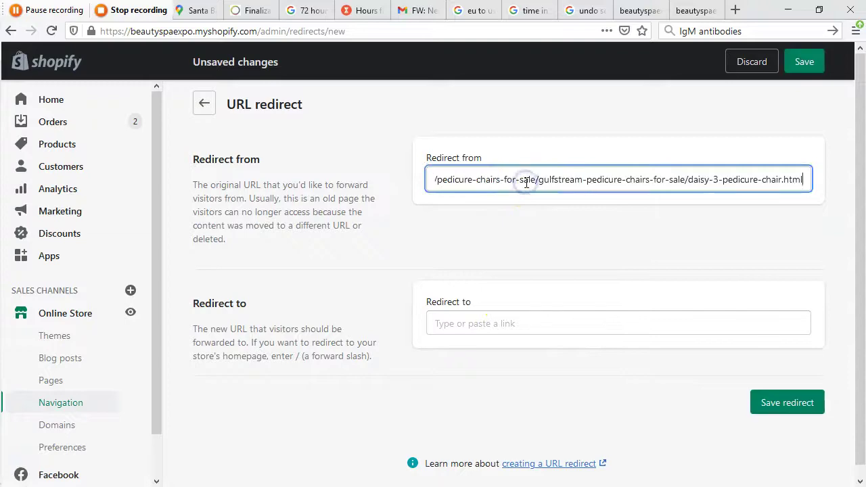
- Copy the new URL in B150 of 301s-2.ods and make A151 the active cell for the following redirect
key("alt+Tab")
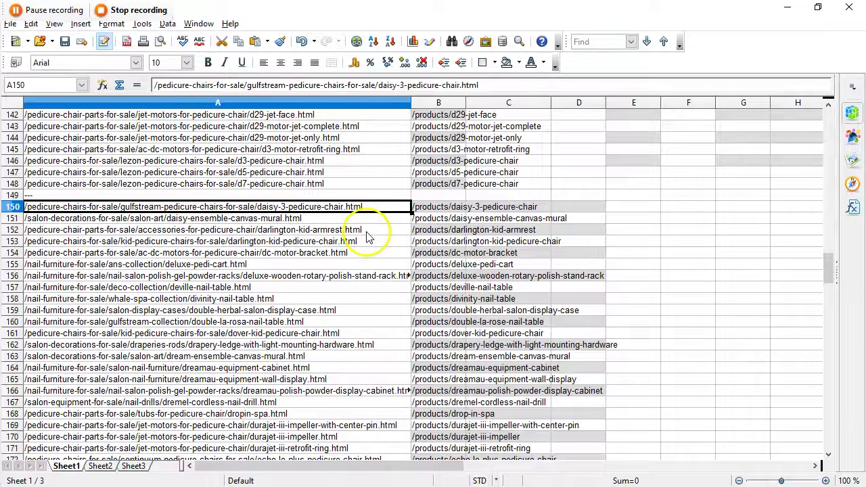
key("Right")
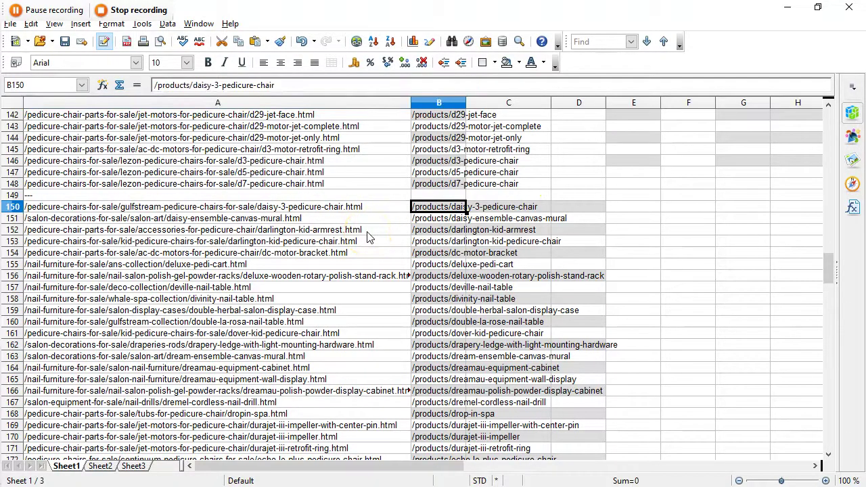
key("Down")
key("Left")
- Enter /products/daisy-3-pedicure-chair as the Shopify Redirect to URL, save the redirect, and open another blank redirect form
key("alt+Tab")
left_click(464, 310)
type("/products/daisy-3-pedicure-chair")
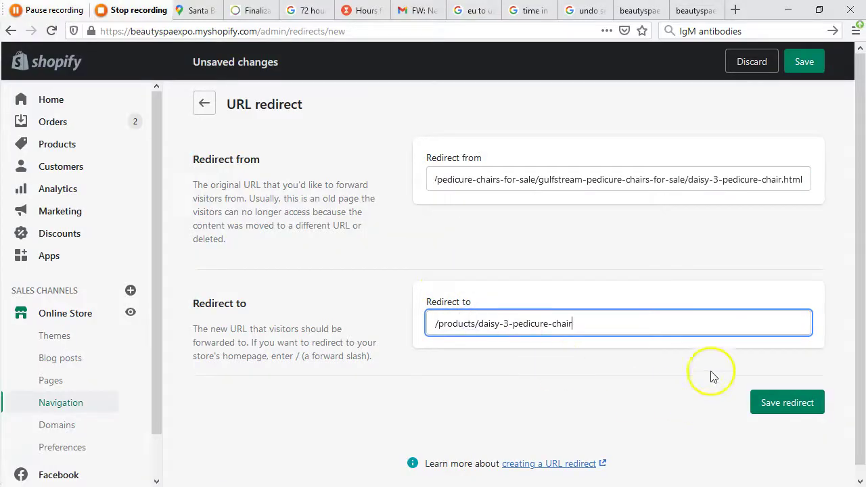
left_click(767, 404)
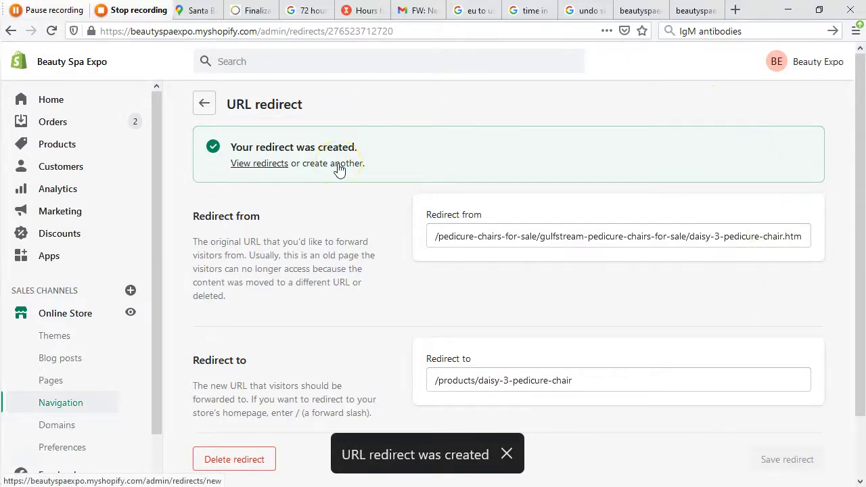
left_click(340, 165)
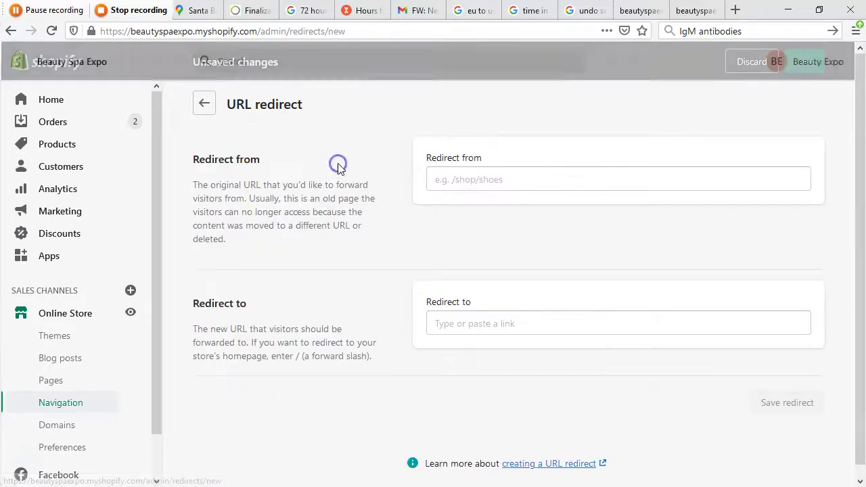
- Return to 301s-2.ods, stop the macro recording, and go to the end of the recorded command list
key("alt+Tab")
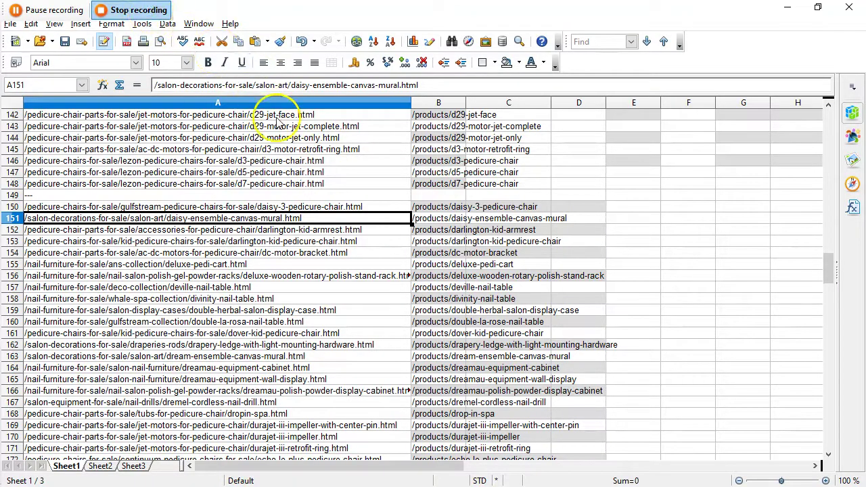
key("ctrl+shift+s")
left_click_drag(856, 81, 847, 475)
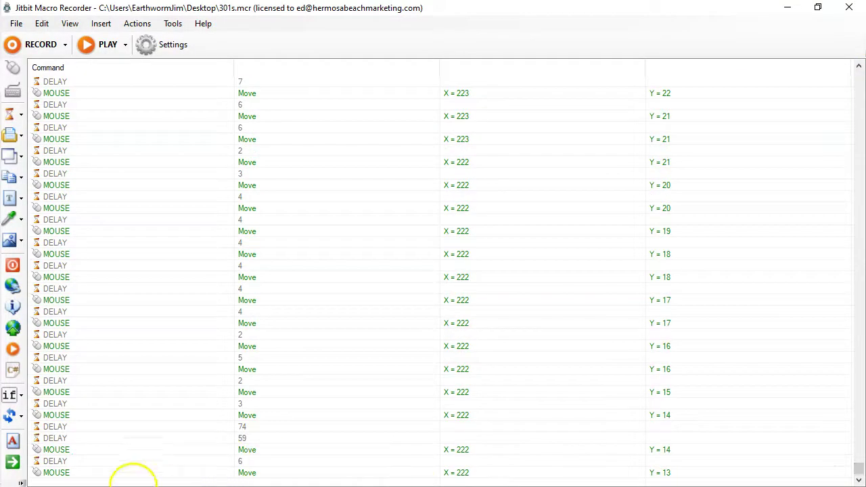
- Select the trailing mouse-move and delay commands upward from the last command of the recorded macro
left_click(126, 472)
key("shift+Up")
key("shift+Up")
key("shift+Up")
key("shift+Up")
key("shift+Up")
key("shift+Up")
key("shift+Up")
key("shift+Up")
key("shift+Up")
key("shift+Up")
key("shift+Up")
key("shift+Up")
key("shift+Up")
key("shift+Up")
key("shift+Up")
key("shift+Up")
key("shift+Up")
key("shift+Up")
key("shift+Up")
key("shift+Up")
key("shift+Up")
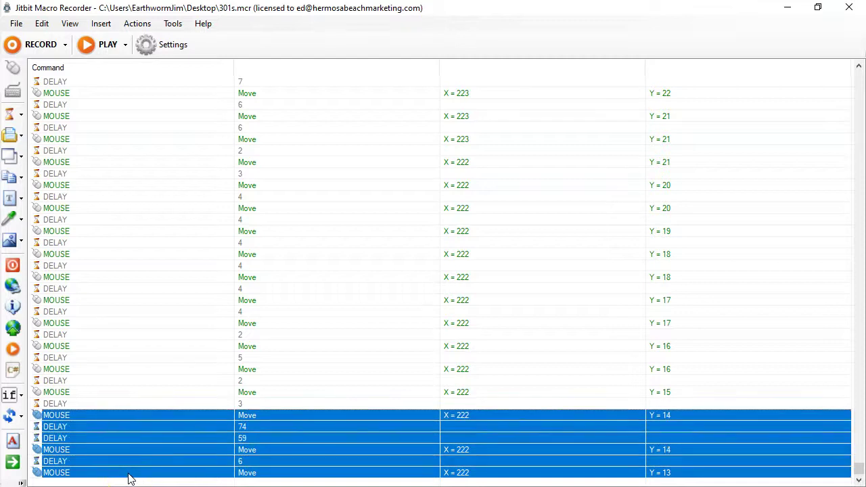
key("shift+Up")
key("shift+Up")
key("shift+Up")
key("shift+Up")
key("shift+Up")
key("shift+Up")
key("shift+Up")
key("shift+Up")
key("shift+Up")
key("shift+Up")
key("shift+Up")
key("shift+Up")
key("shift+Up")
key("shift+Up")
key("shift+Up")
key("shift+Up")
key("shift+Up")
key("shift+Up")
key("shift+Up")
key("shift+Up")
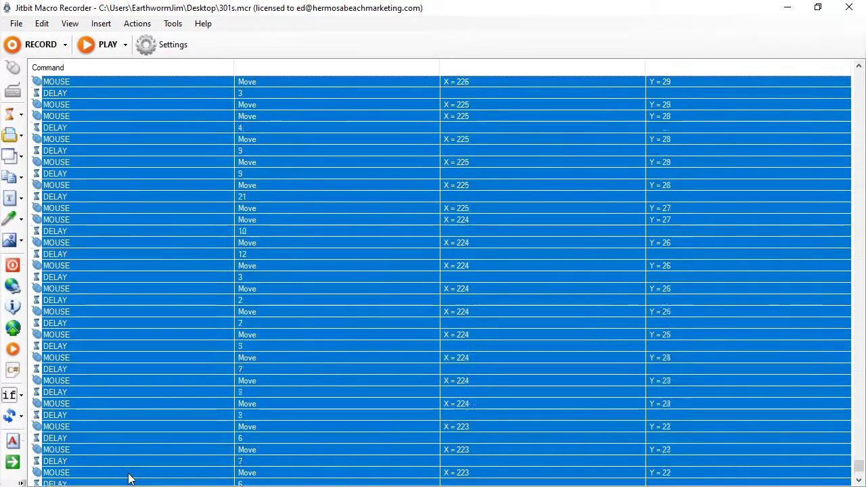
key("shift+Up")
key("shift+Up")
key("shift+Up")
key("shift+Up")
key("shift+Up")
key("shift+Up")
key("shift+Up")
key("shift+Up")
key("shift+Up")
key("shift+Up")
key("shift+Up")
key("shift+Up")
key("shift+Up")
key("shift+Up")
key("shift+Up")
key("shift+Up")
key("shift+Up")
key("shift+Up")
key("shift+Up")
key("shift+Up")
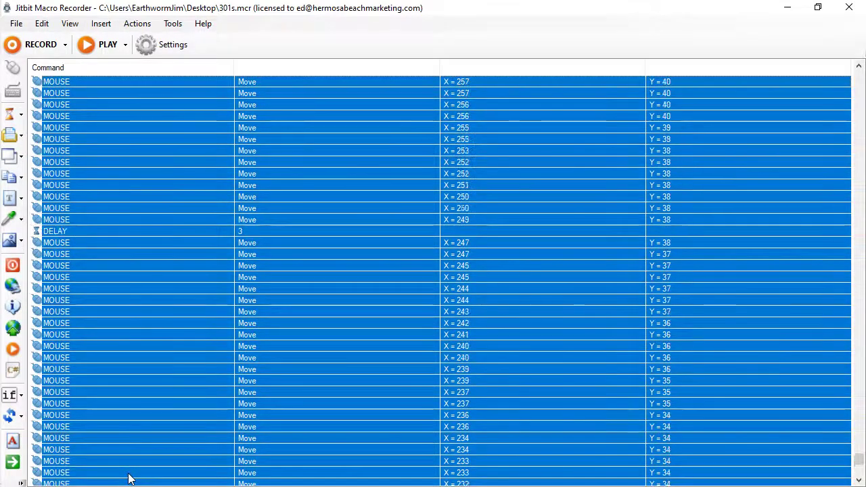
key("shift+Up")
key("shift+Up")
key("shift+Up")
key("shift+Up")
key("shift+Up")
key("shift+Up")
key("shift+Up")
key("shift+Up")
key("shift+Up")
key("shift+Up")
key("shift+Up")
key("shift+Up")
key("shift+Up")
key("shift+Up")
key("shift+Up")
key("shift+Up")
key("shift+Up")
key("shift+Up")
key("shift+Up")
key("shift+Up")
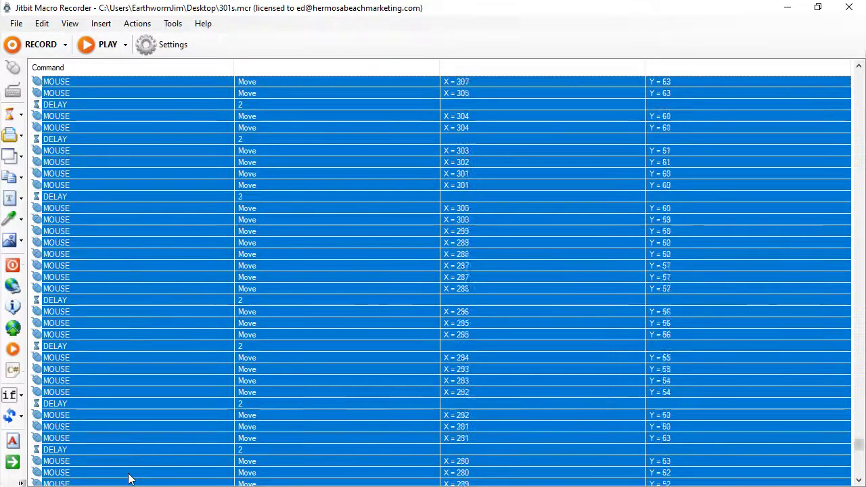
key("shift+Up")
key("shift+Up")
key("shift+Up")
key("shift+Up")
key("shift+Up")
key("shift+Up")
key("shift+Up")
key("shift+Up")
key("shift+Up")
key("shift+Up")
key("shift+Up")
key("shift+Up")
key("shift+Up")
key("shift+Up")
key("shift+Up")
key("shift+Up")
key("shift+Up")
key("shift+Up")
key("shift+Up")
key("shift+Up")
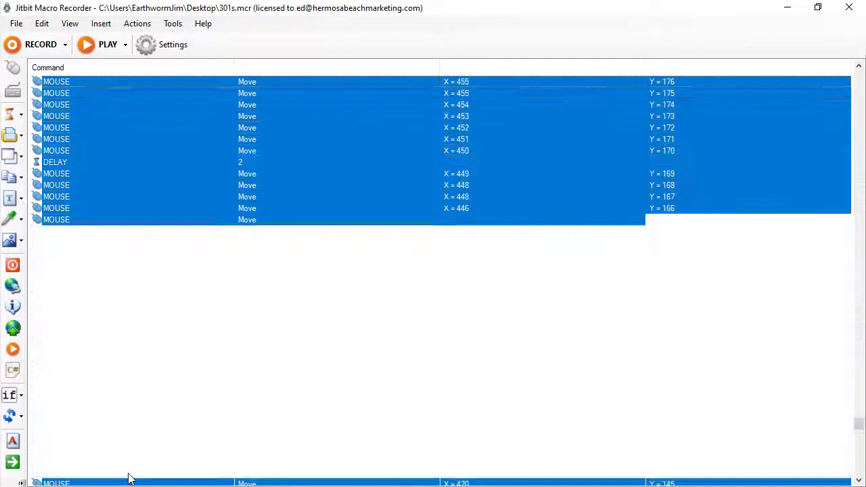
- Delete the trailing mouse-move and delay commands that follow the X = 498, Y = 241 move after the macro's final Alt+Tab sequence
scroll(130, 479, "up", 12)
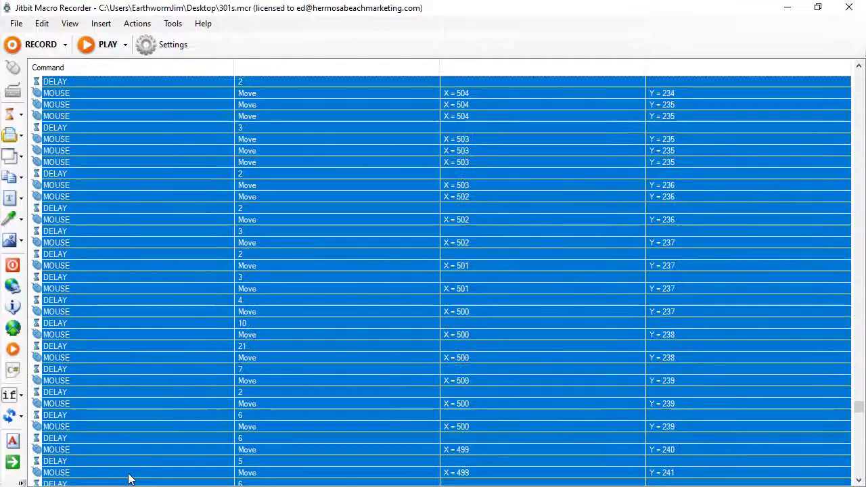
left_click(129, 474)
key("Down")
key("Down")
key("Down")
key("Down")
key("Down")
key("Down")
key("Down")
key("Down")
key("Down")
key("Down")
key("Down")
key("Down")
key("Down")
key("Down")
key("Down")
key("Down")
key("Down")
key("Down")
key("Down")
key("Down")
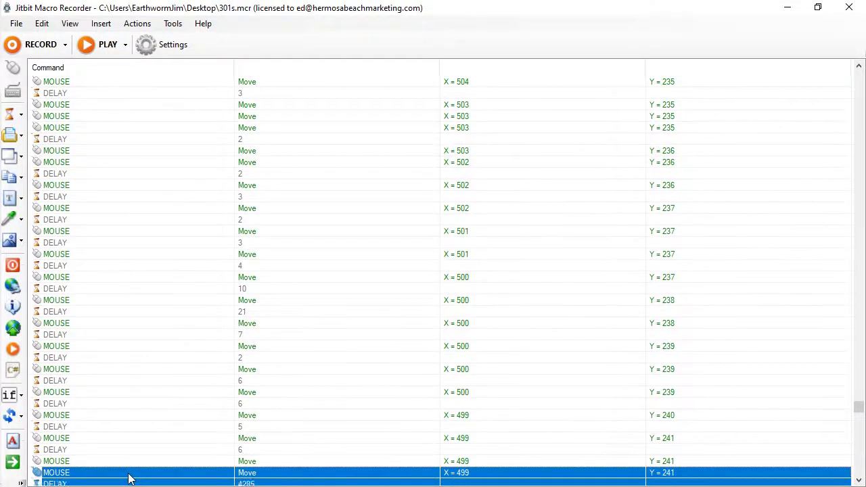
key("Down")
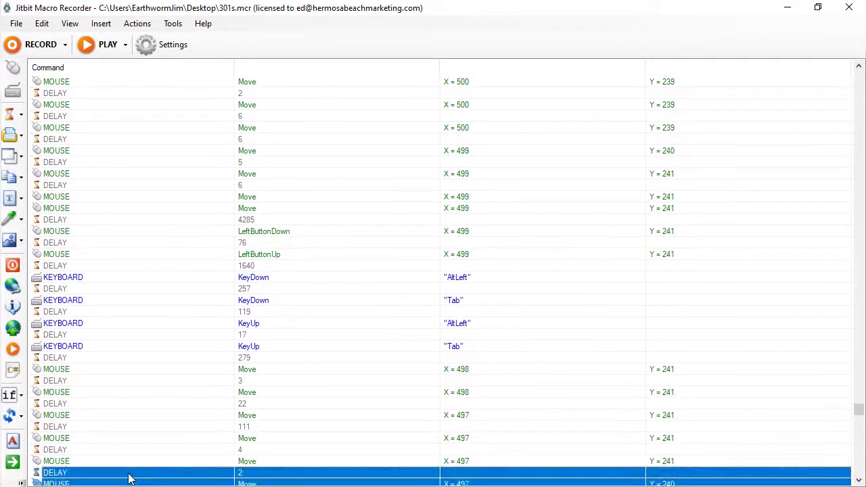
key("shift+Down")
key("shift+Down")
key("shift+Down")
key("shift+Down")
key("shift+Down")
key("shift+Down")
key("shift+Up")
key("shift+Up")
key("shift+Up")
key("shift+Up")
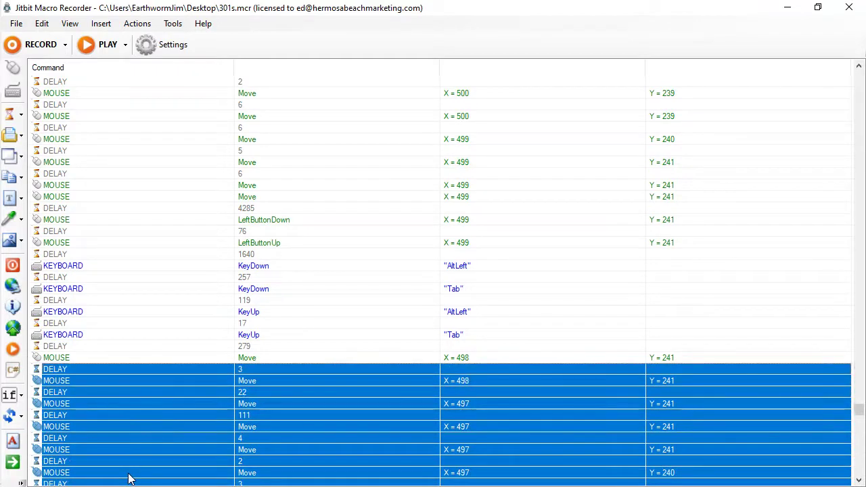
key("Delete")
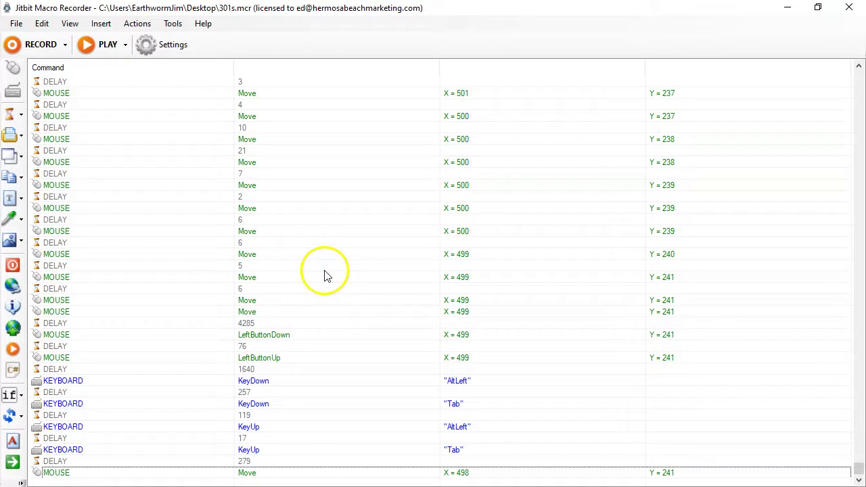
- Switch to 301s-2.ods and examine how many redirect rows remain between row 151 and the end of the list
key("alt+Tab")
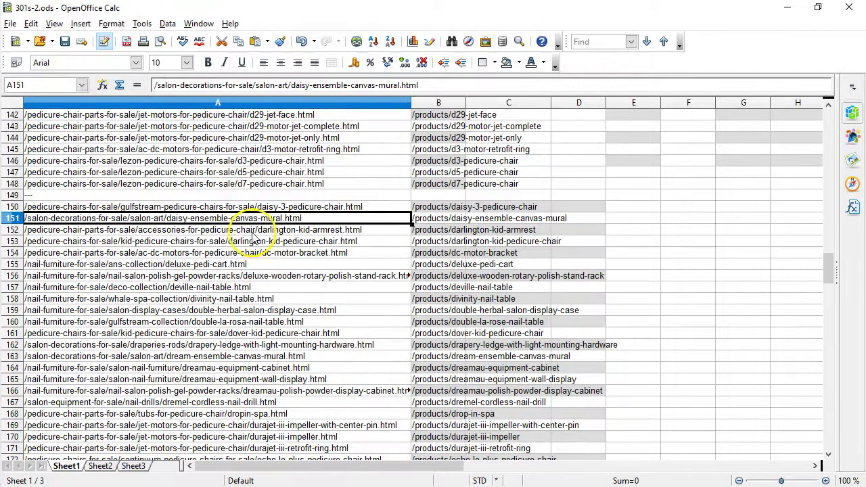
scroll(234, 250, "down", 5)
scroll(230, 254, "down", 20)
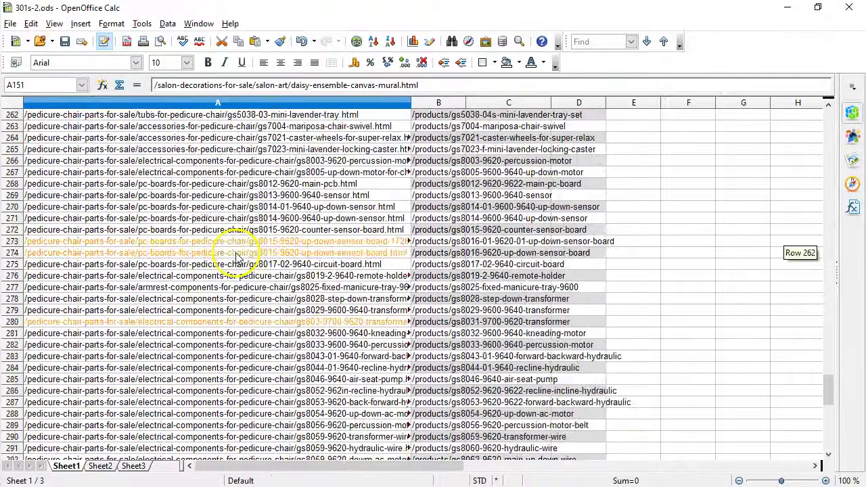
scroll(233, 258, "down", 1)
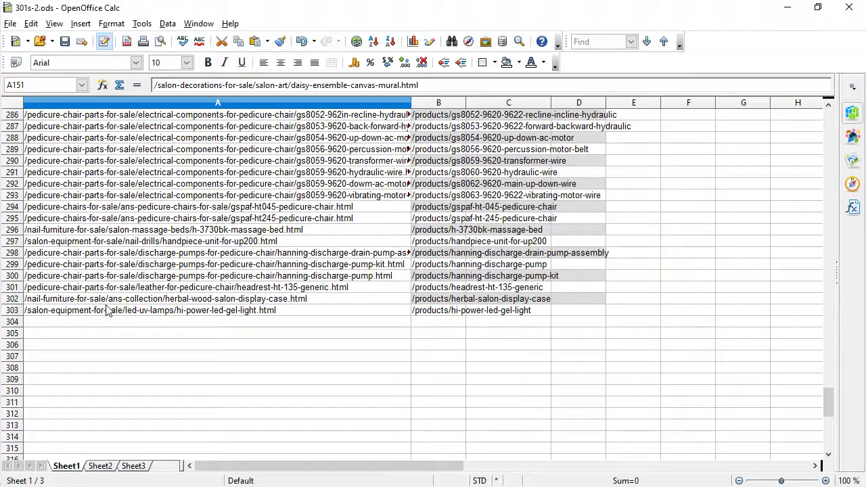
scroll(115, 307, "up", 20)
scroll(125, 308, "up", 20)
scroll(125, 308, "down", 1)
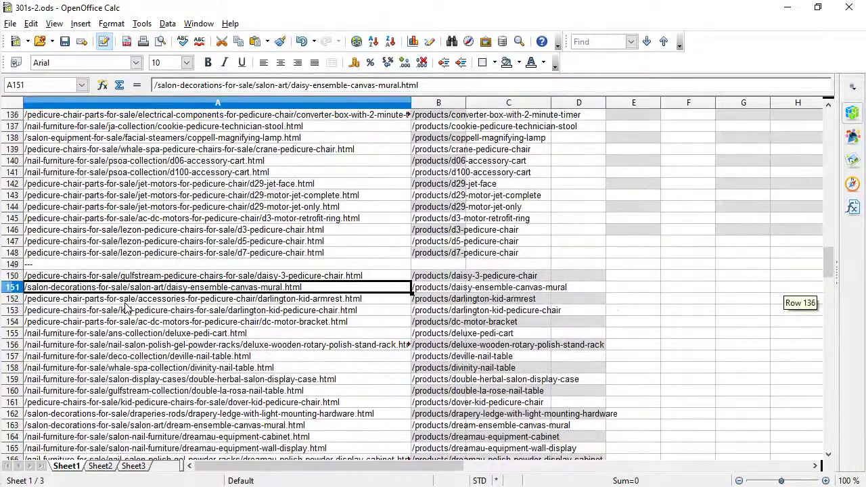
scroll(125, 308, "down", 1)
- Return to Jitbit Macro Recorder and play the macro with the number of playbacks set to 150
key("alt+Tab")
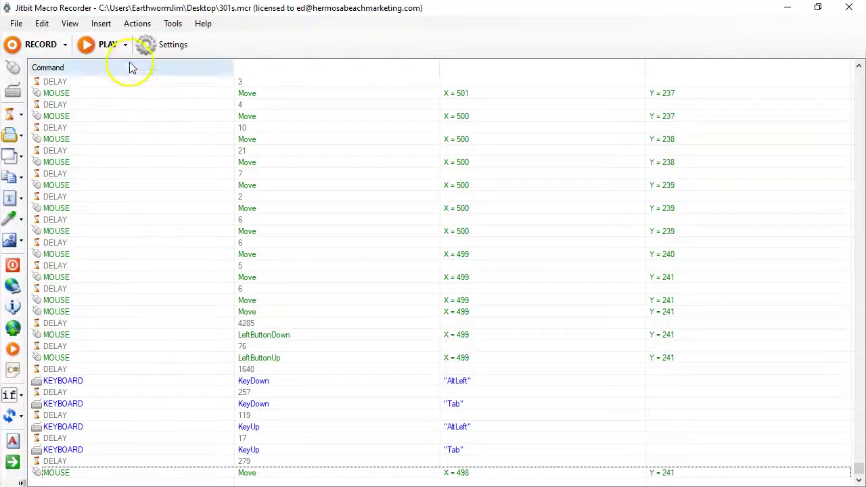
left_click(125, 44)
left_click(132, 64)
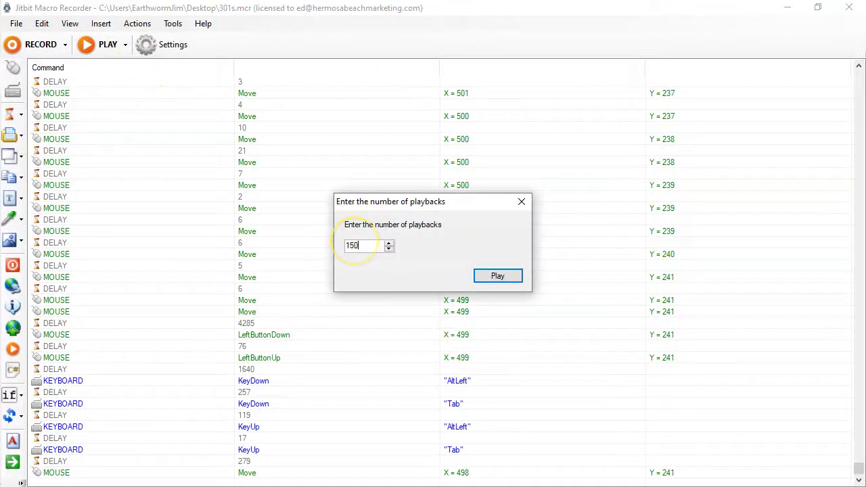
key("Return")
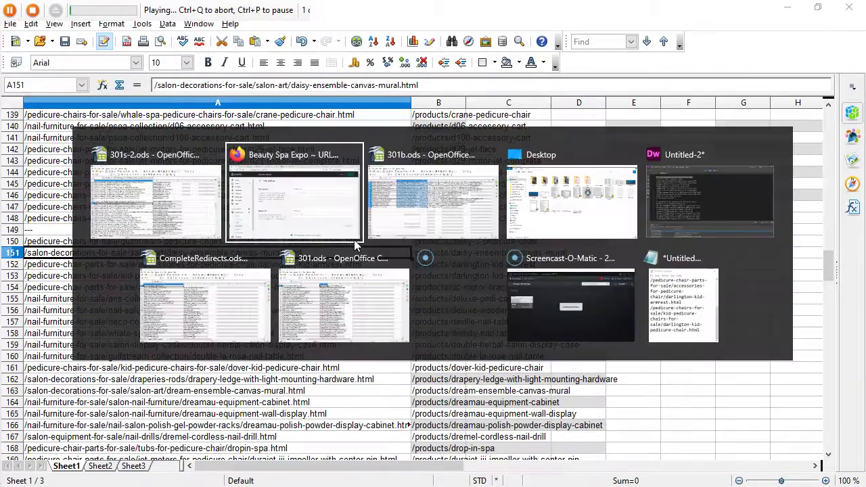
- Enter /salon-decorations-for-sale/salon-art/daisy-ensemble-canvas-mural.html from A151 as the Shopify Redirect from URL
left_click(355, 239)
left_click(527, 182)
type("/salon-decorations-for-sale/salon-art/daisy-ensemble-canvas-mural.html")
- Copy the new URL in B151 of 301s-2.ods and make A152 the active cell
key("alt+Tab")
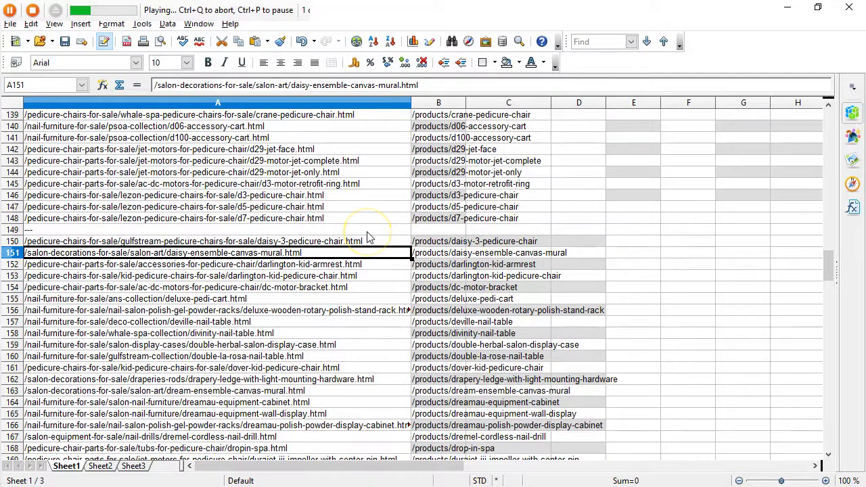
key("Tab")
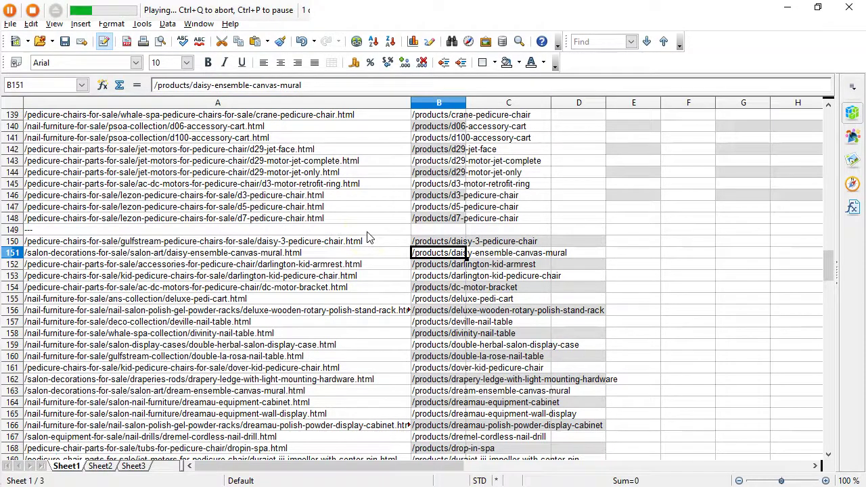
key("Down")
key("Left")
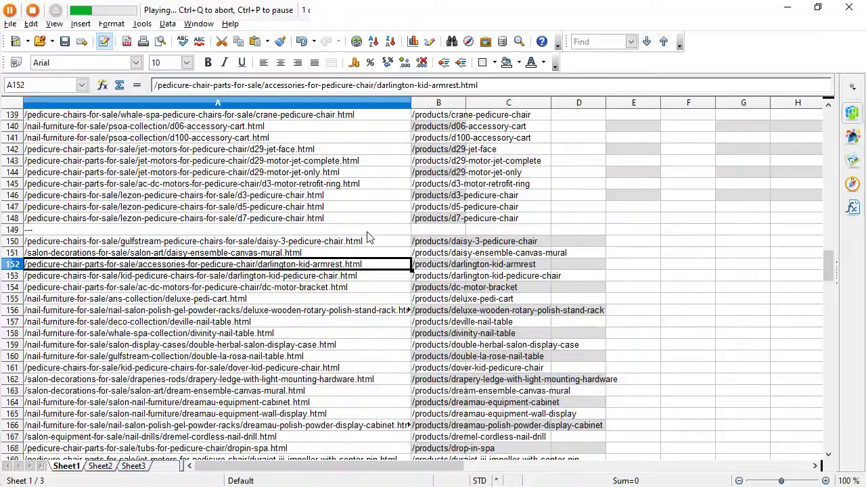
- Enter /products/daisy-ensemble-canvas-mural as the Shopify Redirect to URL, save the redirect, and open another blank redirect form
key("alt+Tab")
left_click(472, 320)
type("/products/daisy-ensemble-canvas-mural")
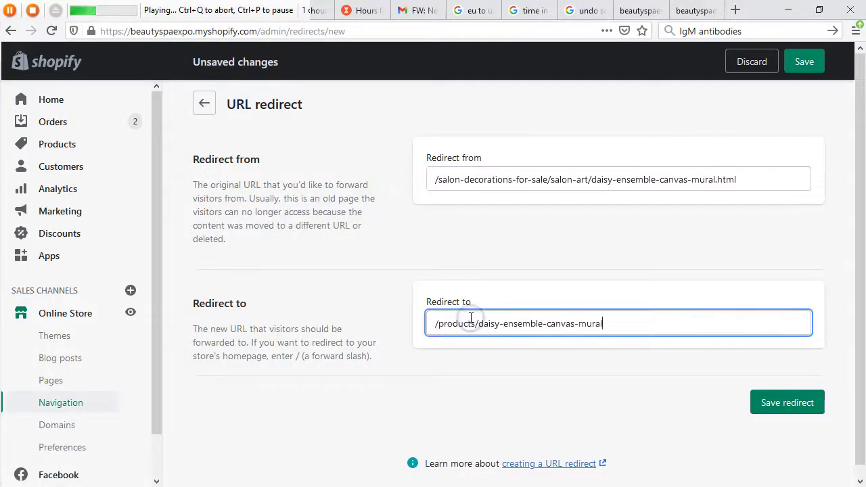
left_click(764, 401)
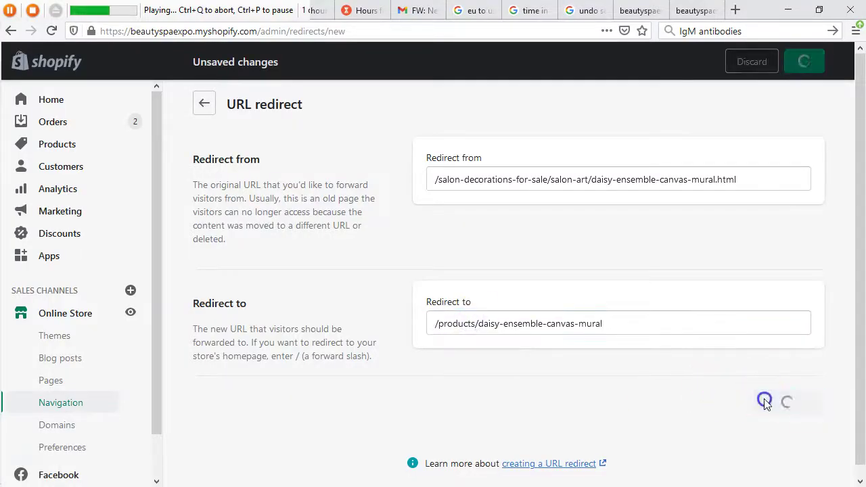
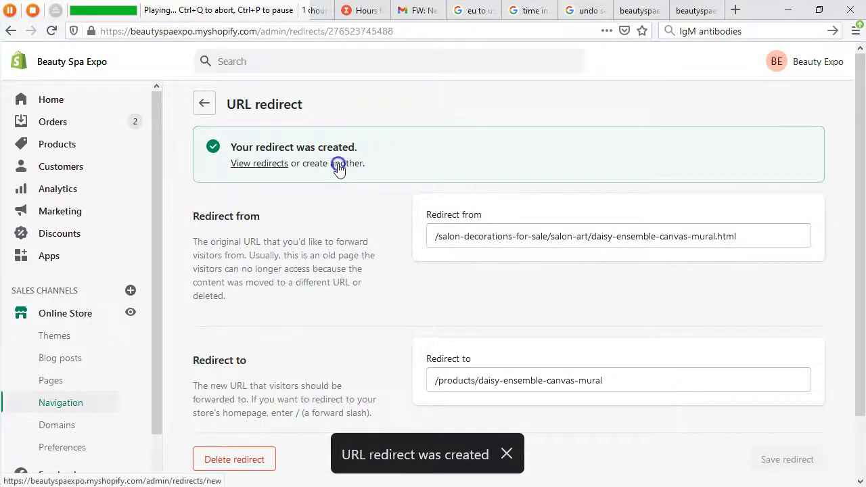
left_click(338, 165)
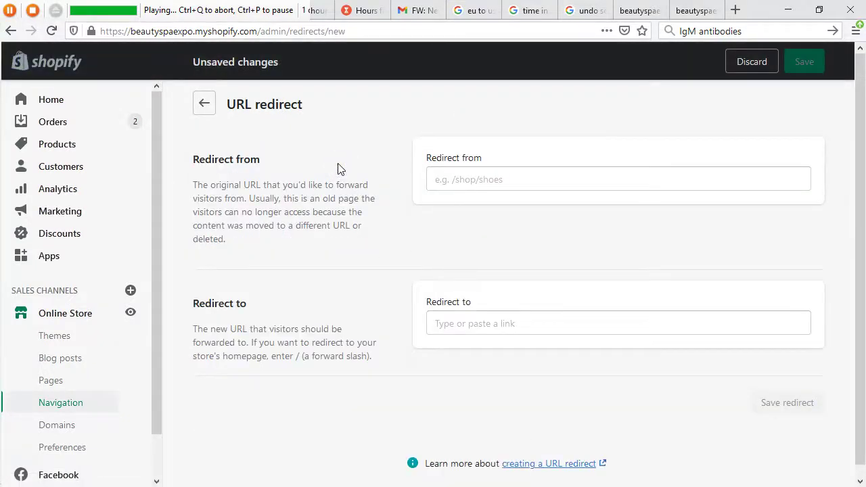
- Copy /pedicure-chair-parts-for-sale/accessories-for-pedicure-chair/darlington-kid-armrest.html from A152 of 301s-2.ods into the Shopify Redirect from field
key("alt+Tab")
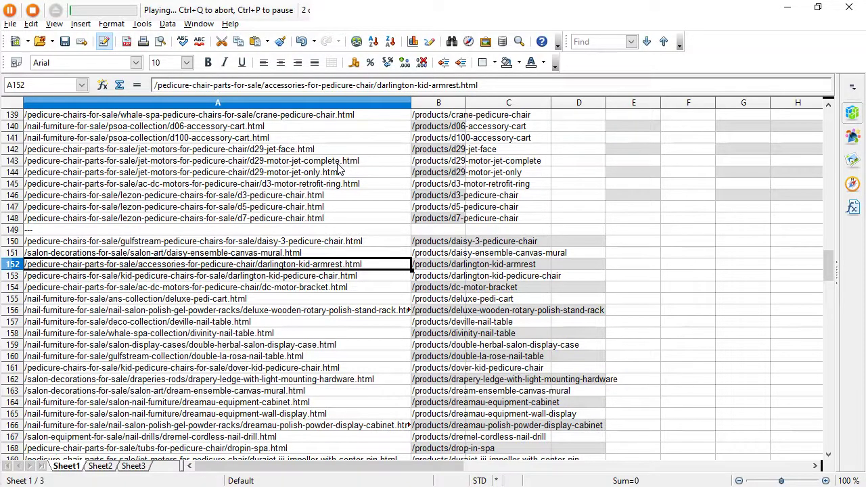
key("alt+Tab")
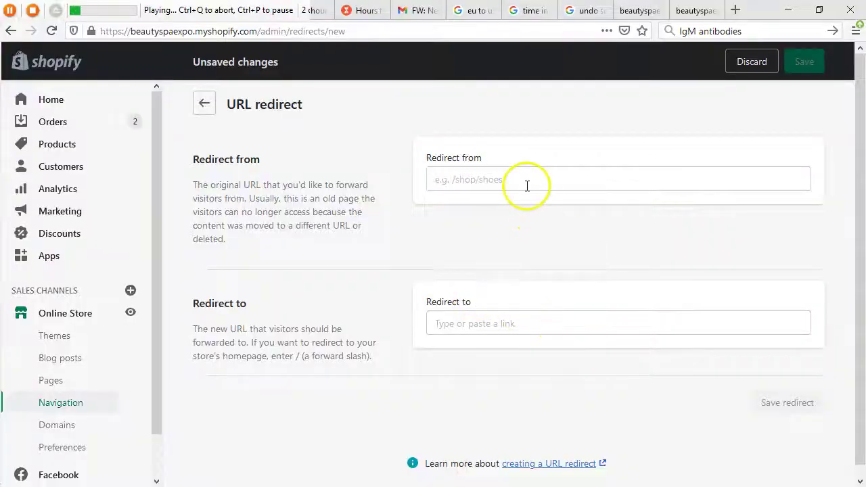
left_click(526, 181)
type("/pedicure-chair-parts-for-sale/accessories-for-pedicure-chair/darlington-kid-armrest.html")
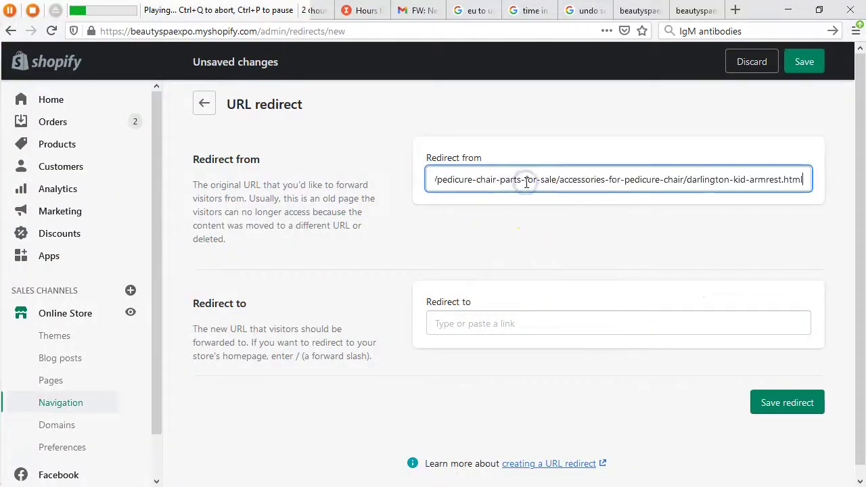
- Copy the new URL in B152 of 301s-2.ods and make A153 the active cell
key("alt+Tab")
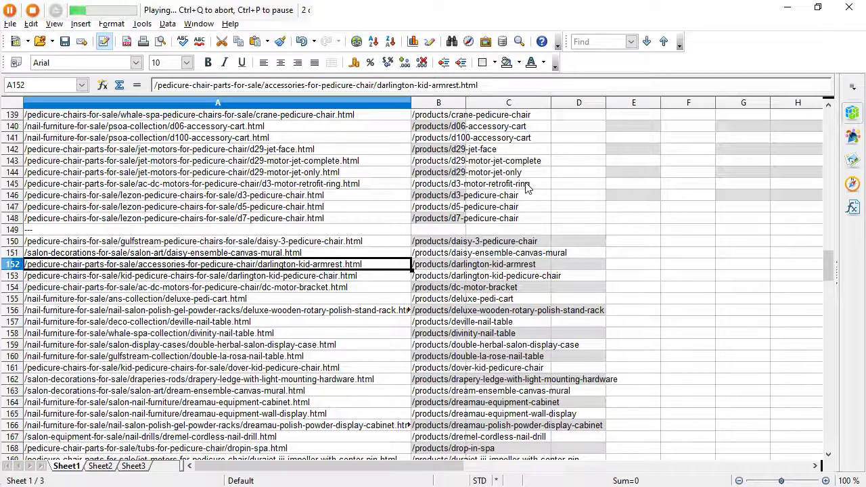
key("Right")
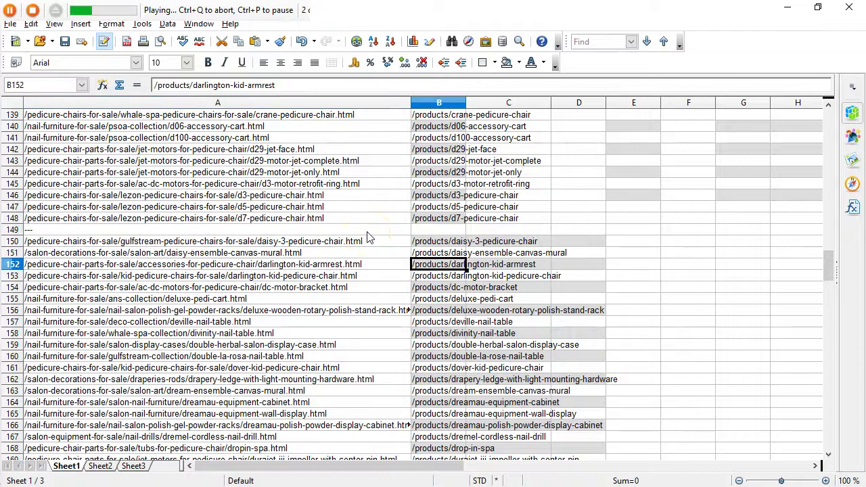
key("Down")
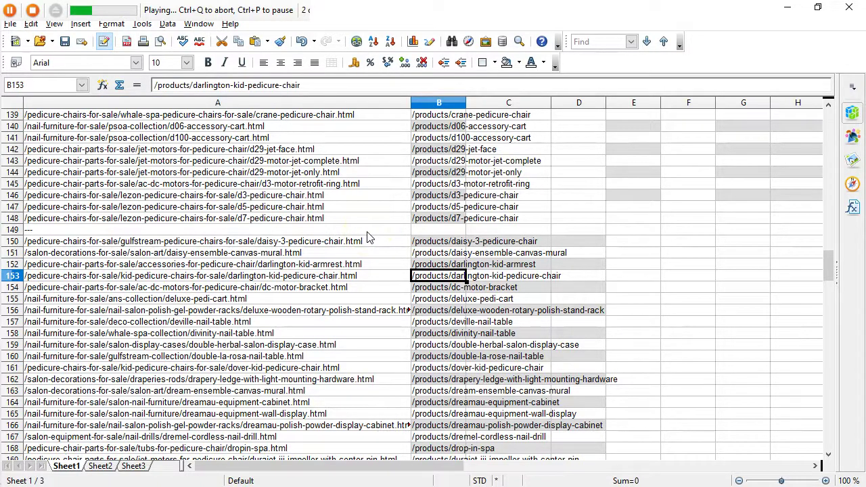
key("Left")
- Enter /products/darlington-kid-armrest as the Shopify Redirect to URL, save the redirect, and open another blank redirect form
key("alt+Tab")
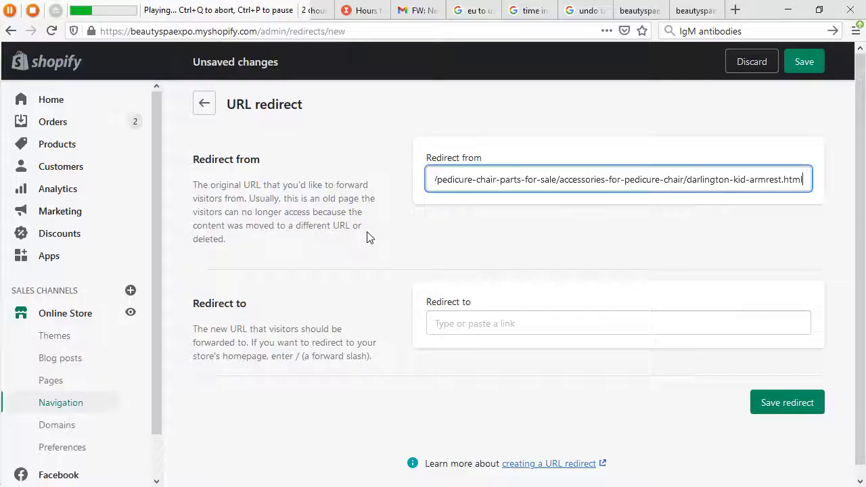
left_click(471, 318)
type("/products/darlington-kid-armrest")
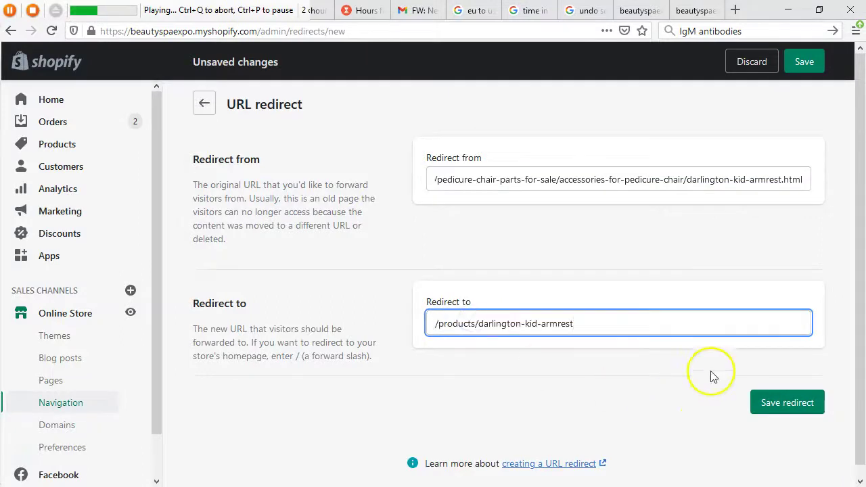
left_click(765, 403)
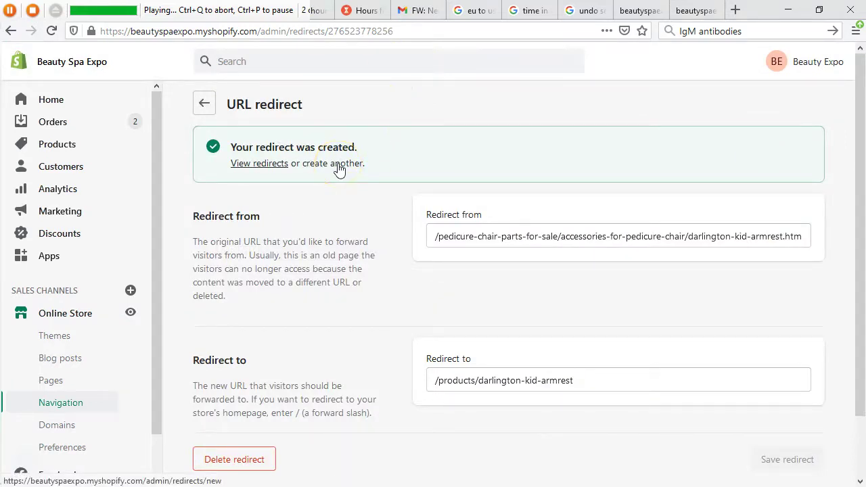
left_click(338, 164)
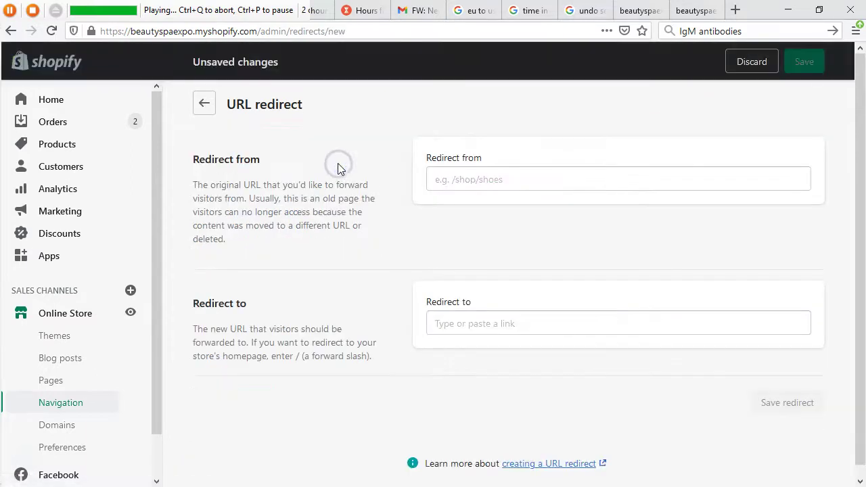
- Copy /pedicure-chairs-for-sale/kid-pedicure-chairs-for-sale/darlington-kid-pedicure-chair.html from A153 of 301s-2.ods into the Shopify Redirect from field
key("alt+Tab")
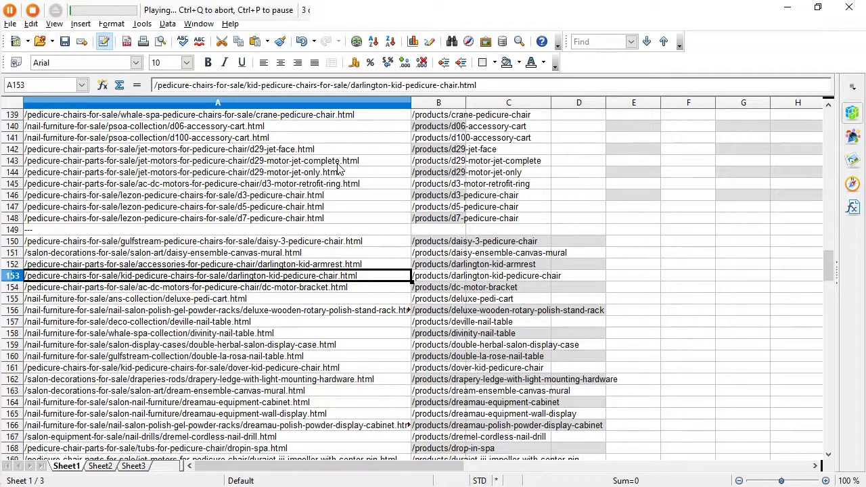
key("alt+Tab")
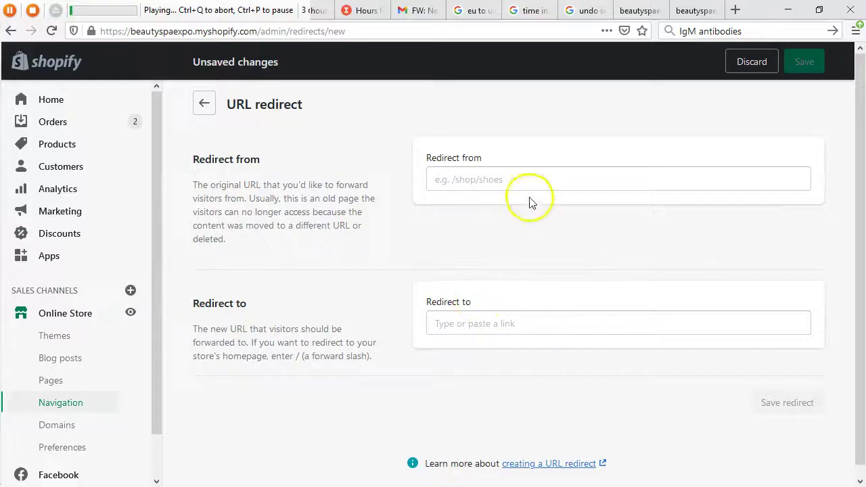
left_click(526, 182)
type("/pedicure-chairs-for-sale/kid-pedicure-chairs-for-sale/darlington-kid-pedicure-chair.html")
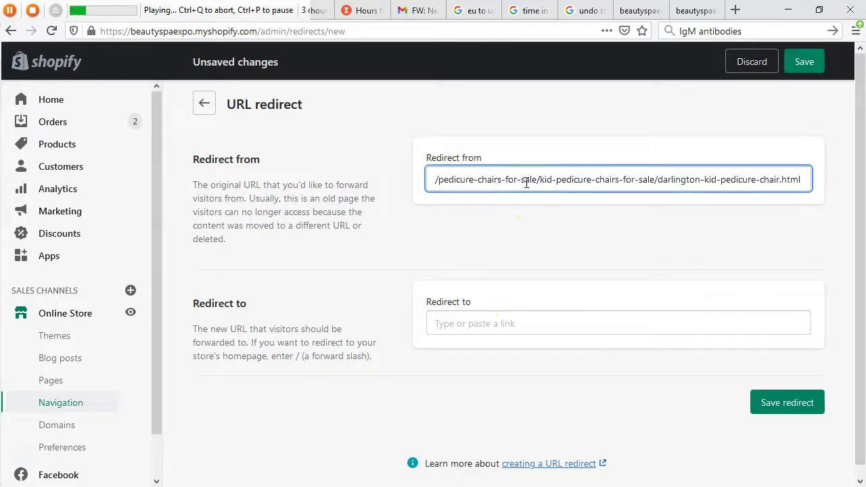
- Copy the new URL in B153 of 301s-2.ods and make A154 the active cell
key("alt+Tab")
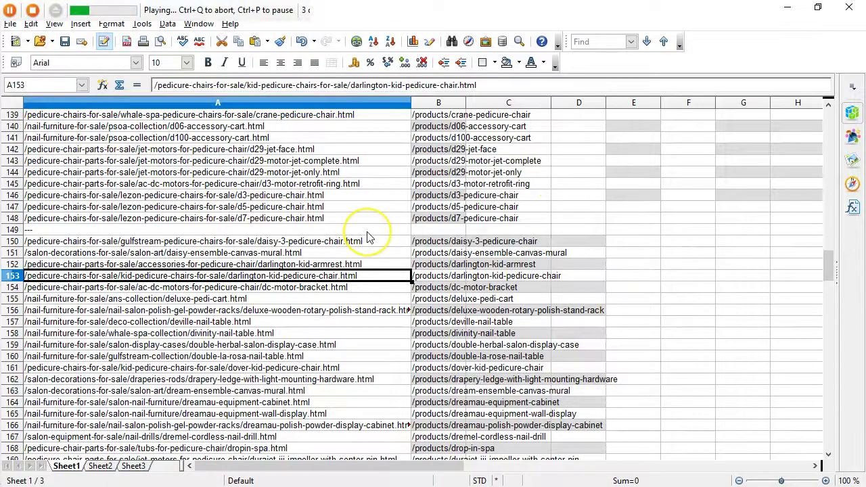
key("Right")
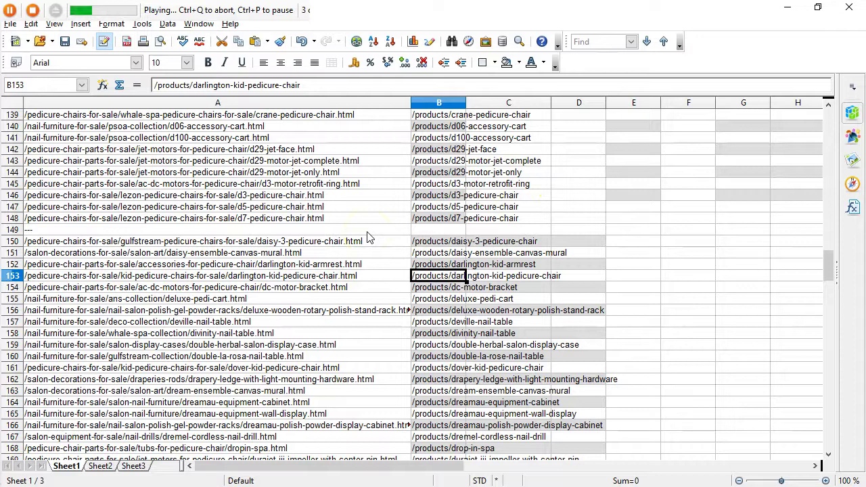
key("Down")
key("Left")
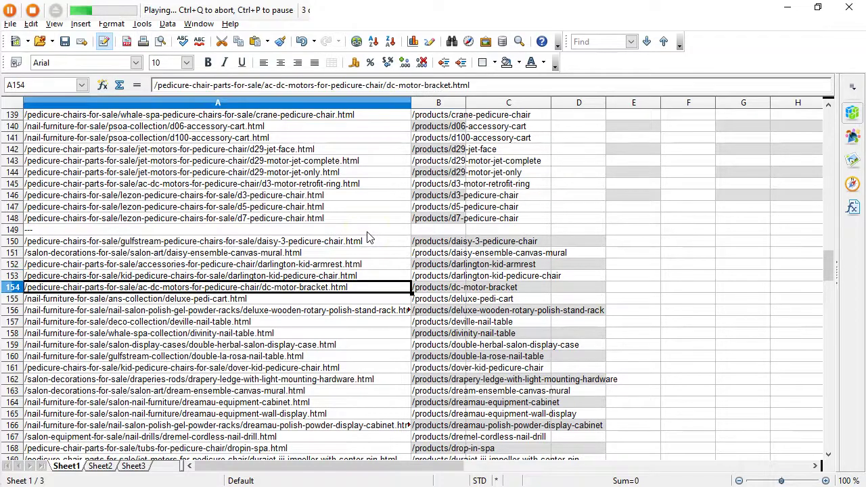
- Enter /products/darlington-kid-pedicure-chair as the Shopify Redirect to URL, save the redirect, and open another blank redirect form
key("alt+Tab")
left_click(471, 317)
type("/products/darlington-kid-pedicure-chair")
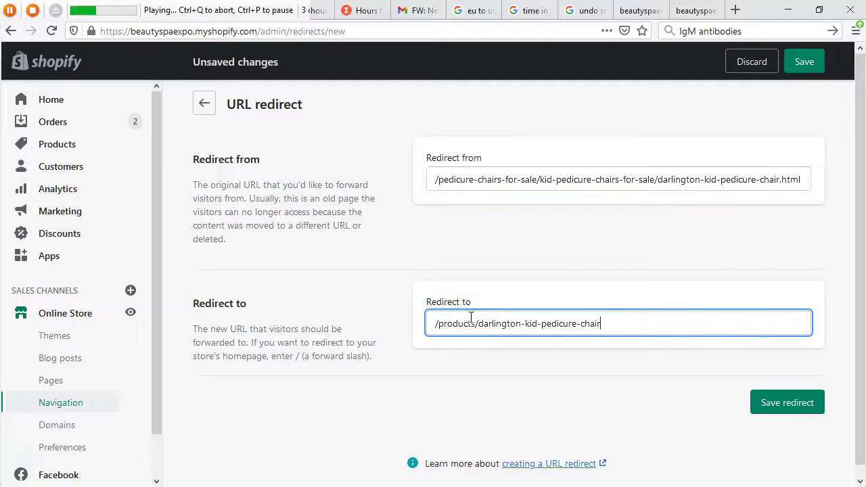
left_click(765, 404)
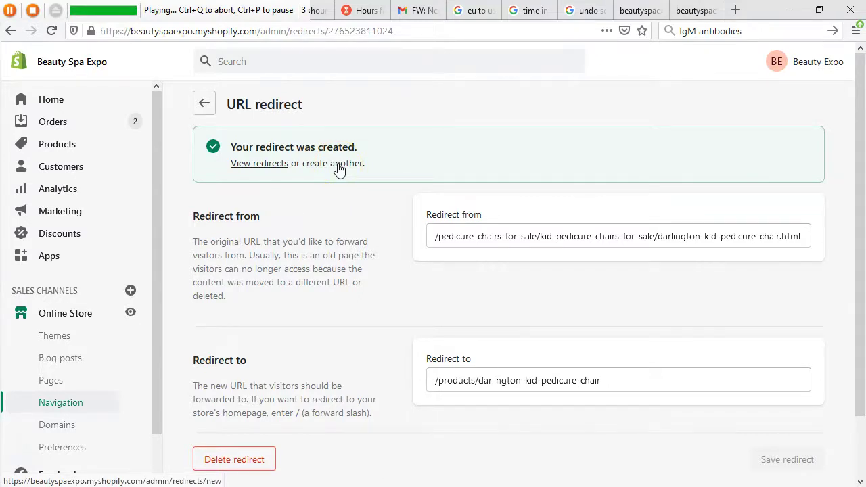
left_click(340, 166)
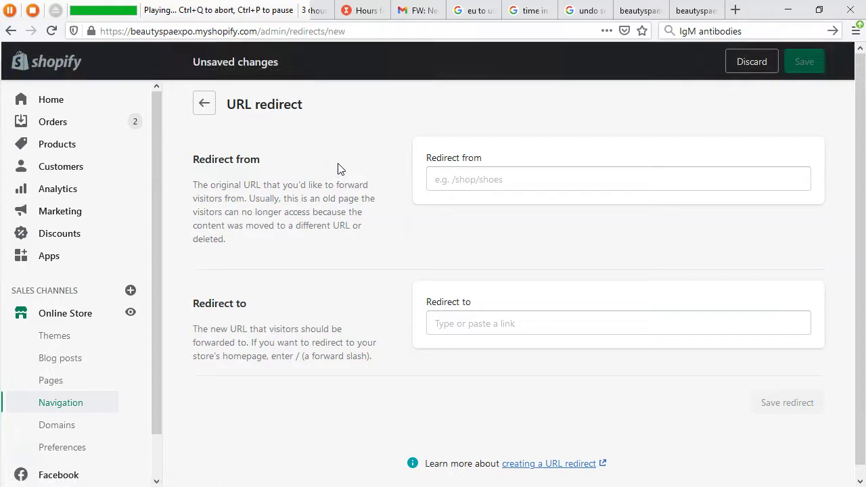
- Pause the macro playback and examine the matched old and new URLs above row 154 in 301s-2.ods
key("alt+Tab")
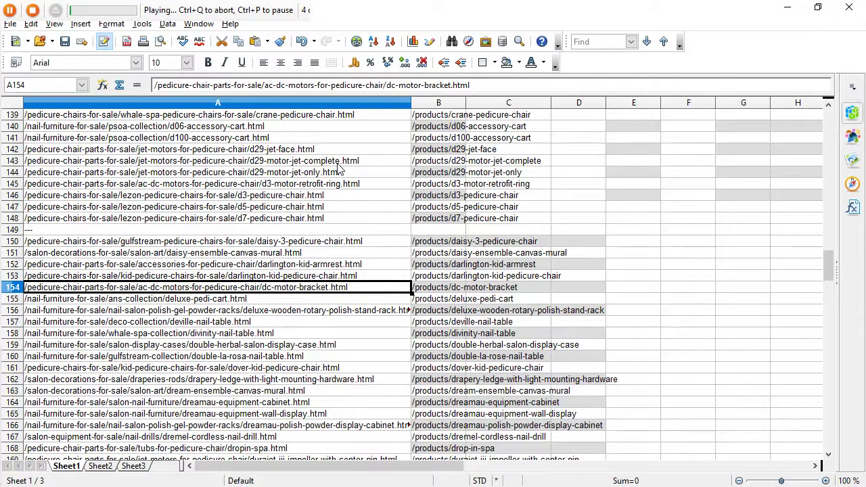
key("alt+Tab")
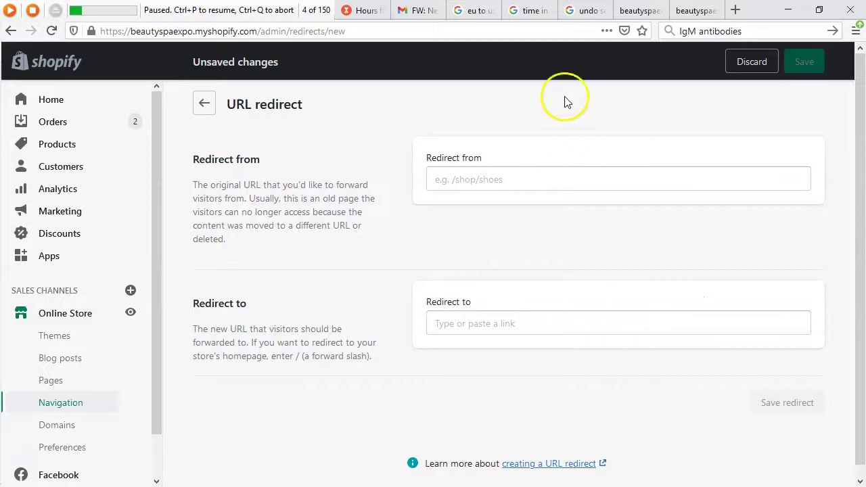
key("alt+Tab")
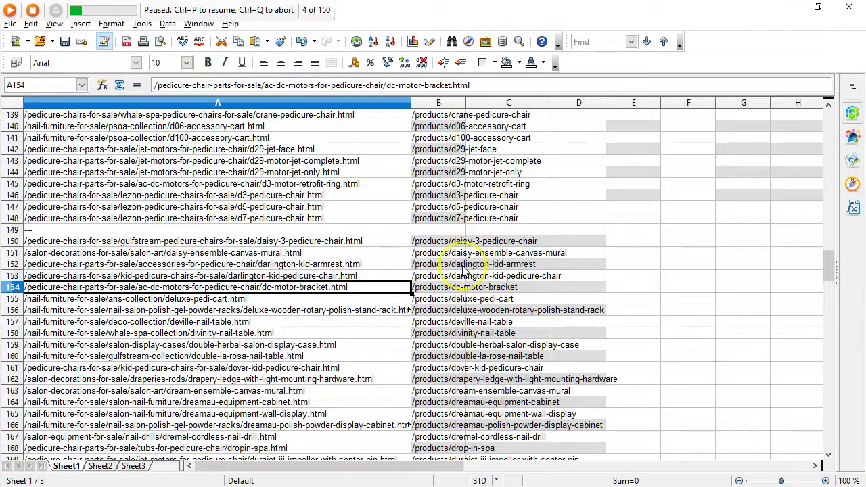
scroll(463, 269, "up", 12)
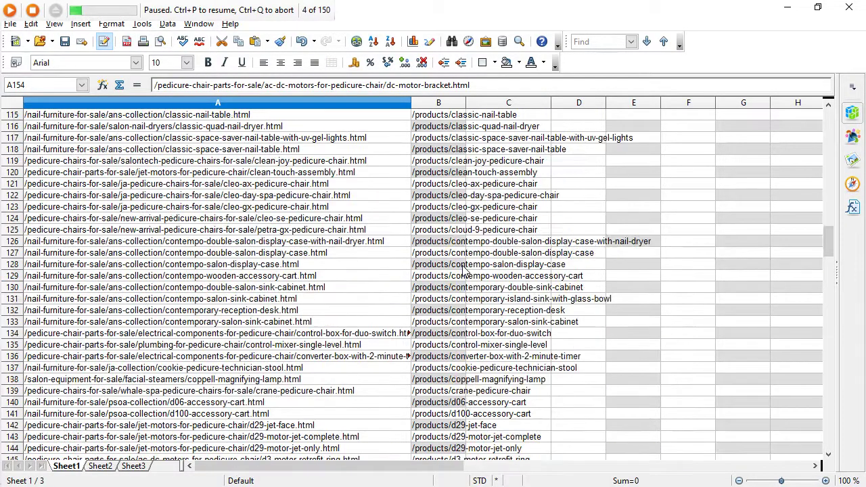
scroll(463, 270, "down", 8)
scroll(463, 269, "up", 5)
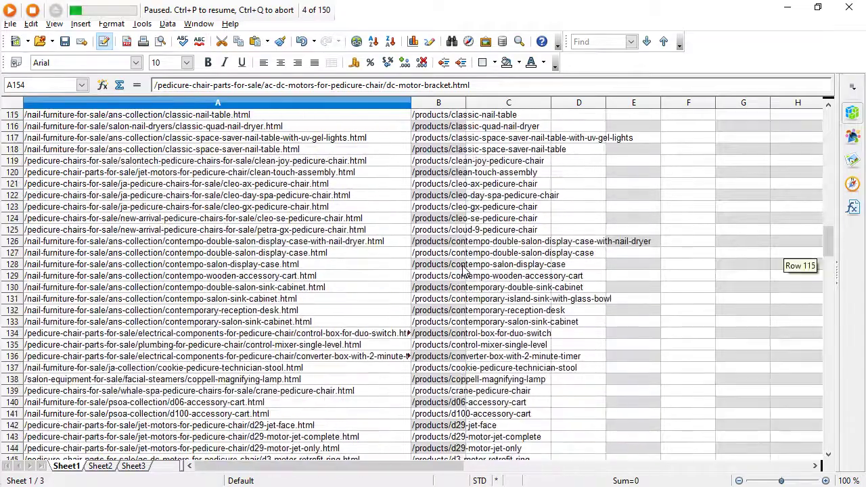
key("alt+Tab")
key("alt+Tab")
scroll(437, 315, "down", 4)
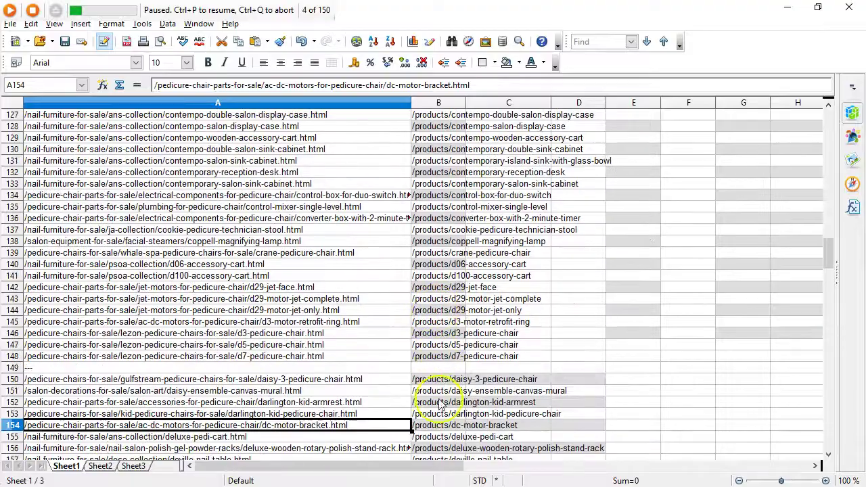
left_click(440, 425)
key("alt+Tab")
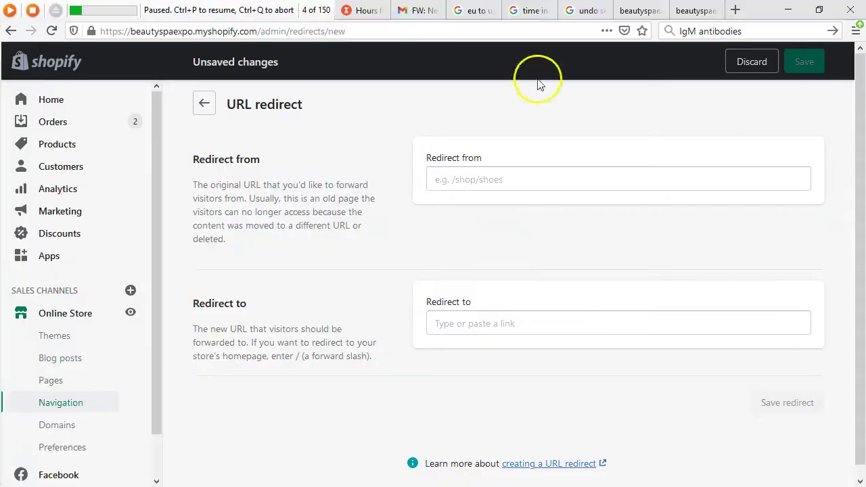
left_click(633, 10)
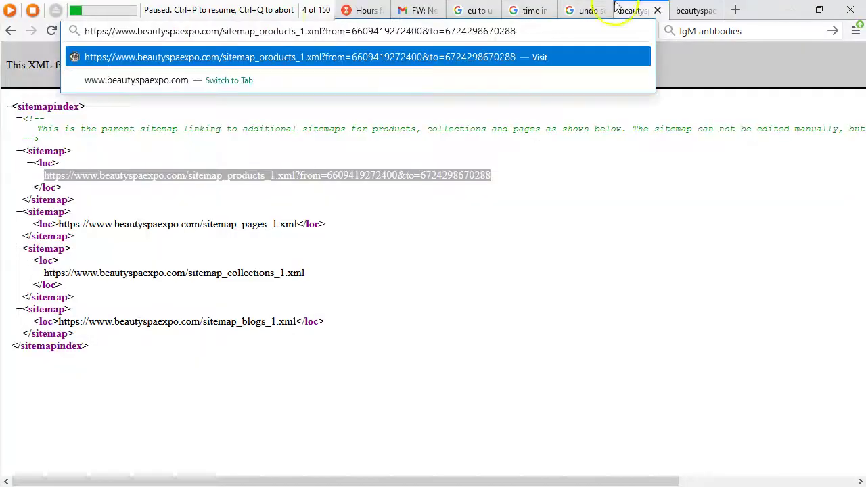
left_click(224, 32)
left_click_drag(224, 31, 541, 20)
type("/products/dc-motor-bracket")
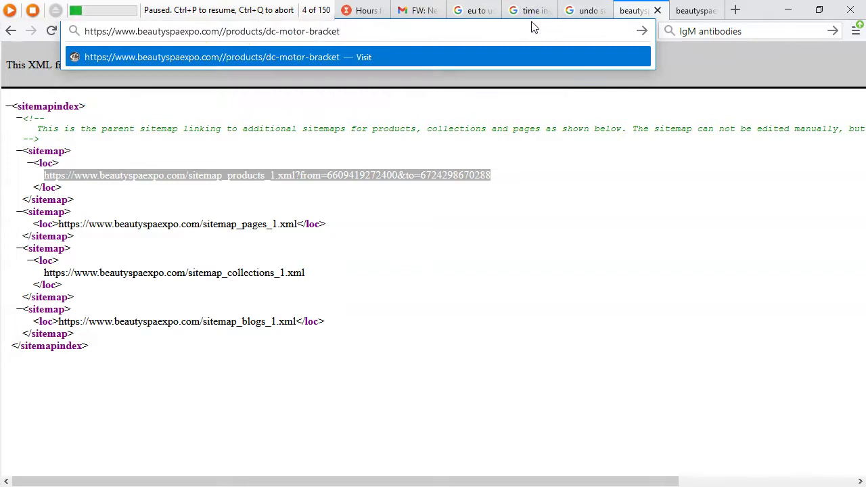
left_click(227, 31)
left_click(223, 32)
key("BackSpace")
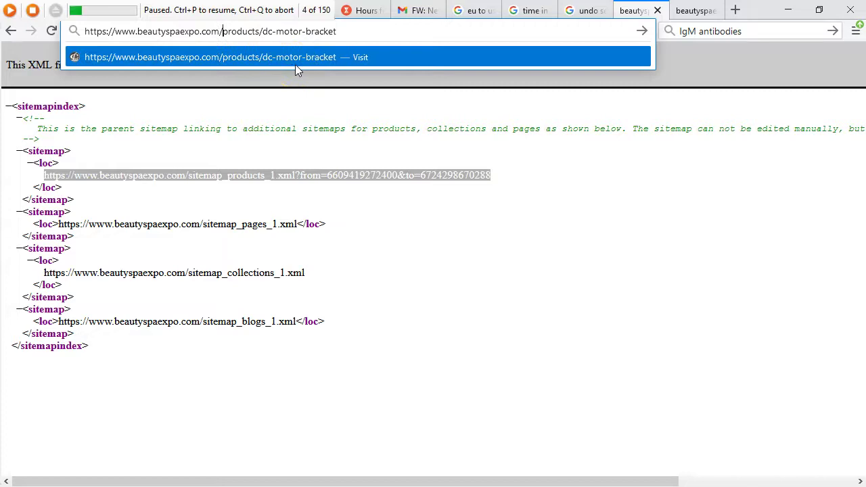
key("Return")
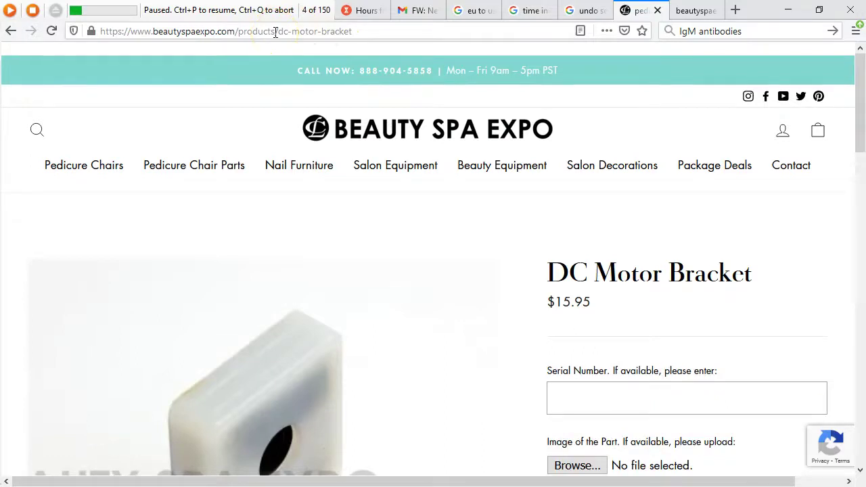
key("alt+Tab")
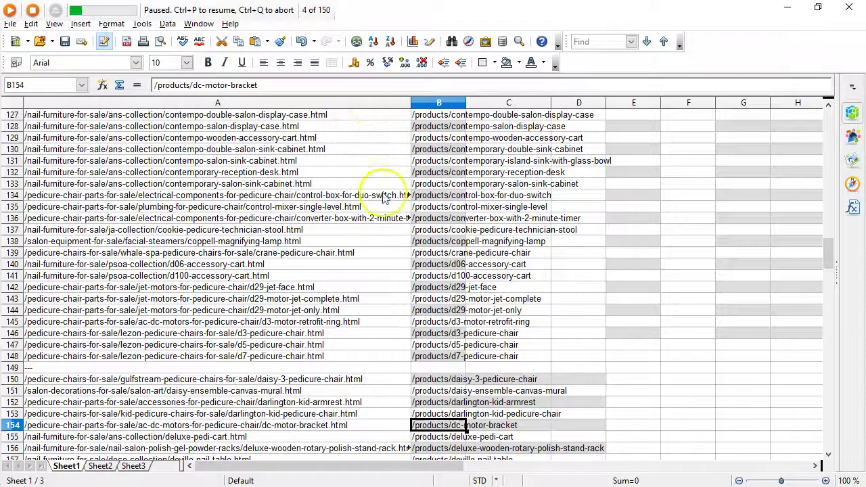
key("alt+Tab")
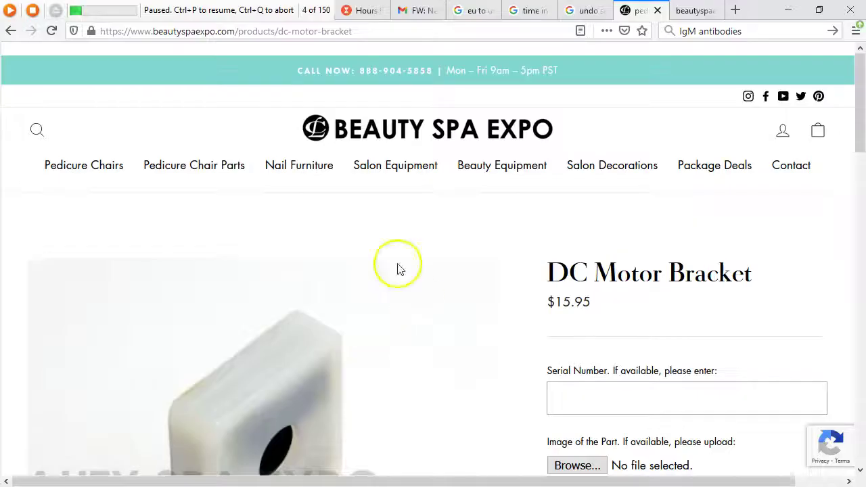
left_click(298, 30)
key("ctrl+c")
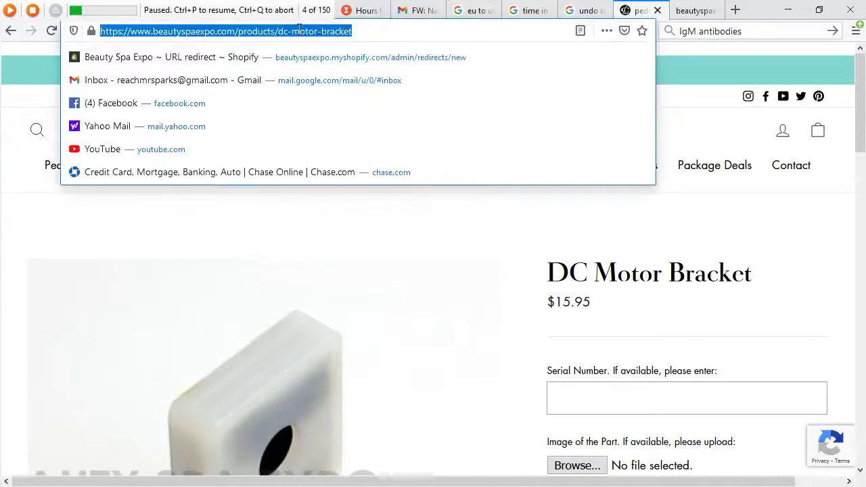
left_click_drag(245, 31, 383, 26)
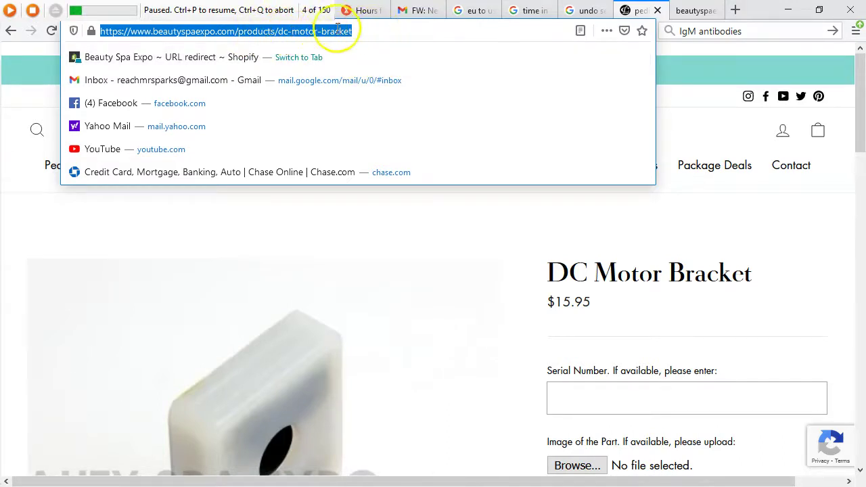
key("alt+Tab")
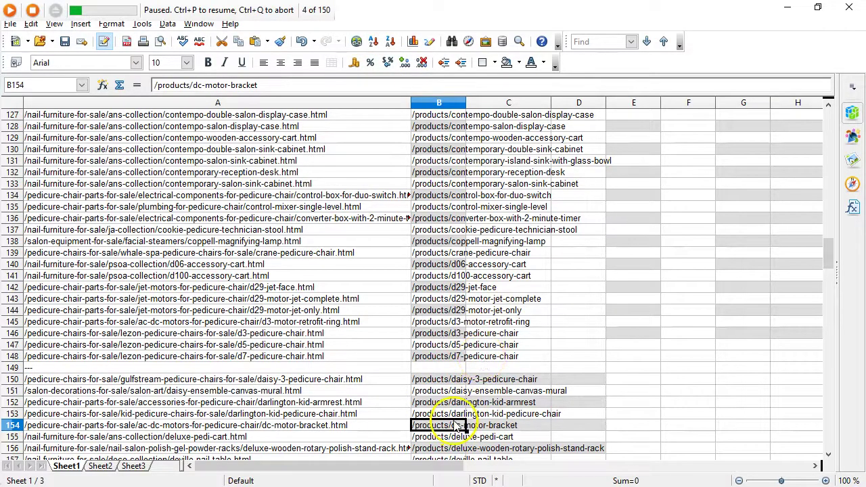
key("ctrl+v")
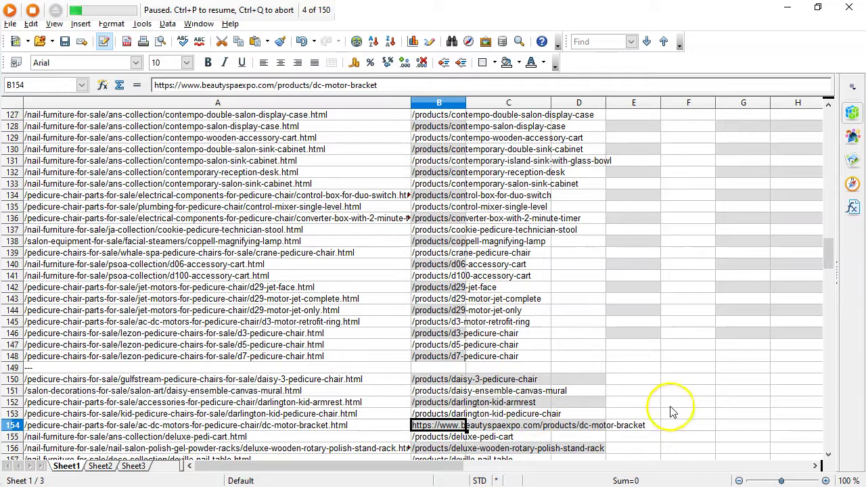
key("ctrl+z")
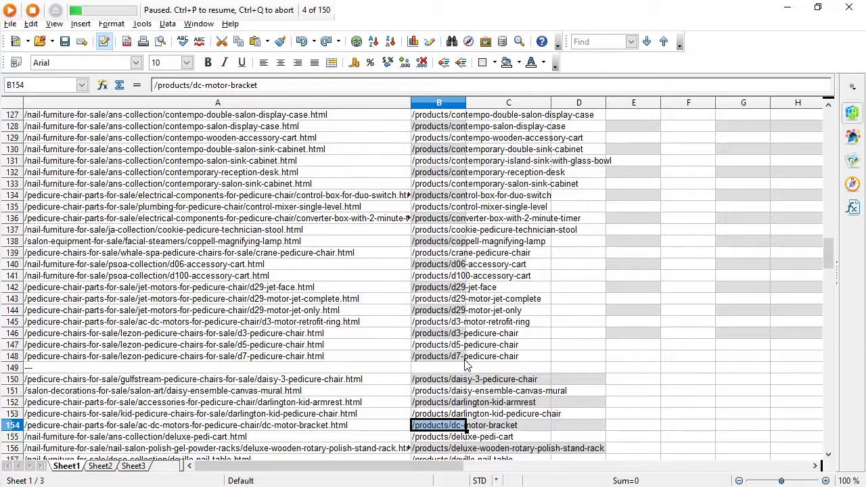
- Close the DC Motor Bracket product page and open a new blank redirect form from Shopify's URL redirects list
key("alt+Tab")
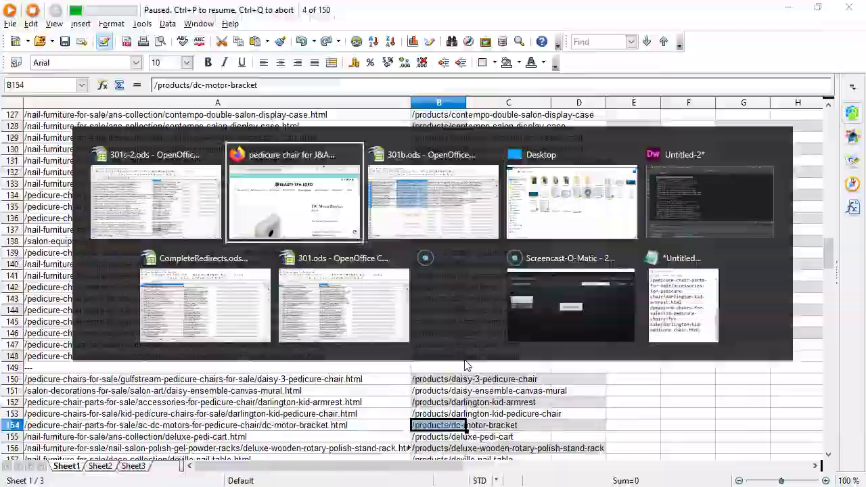
key("alt+Tab")
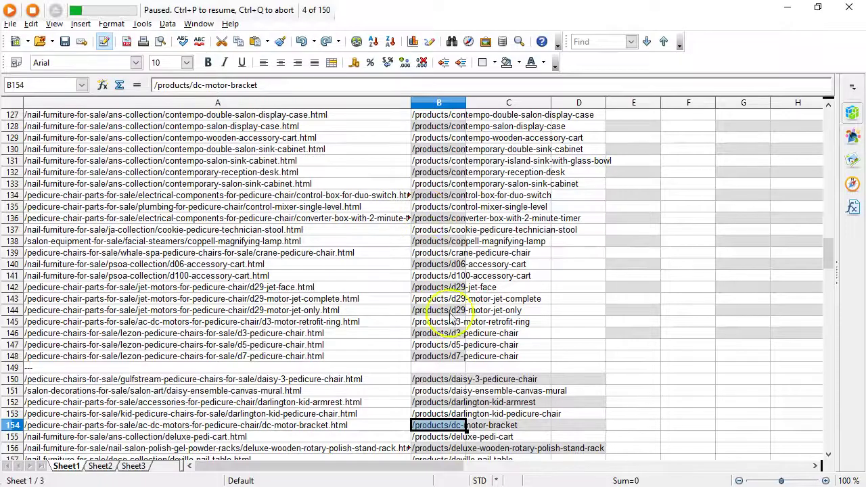
key("alt+Tab")
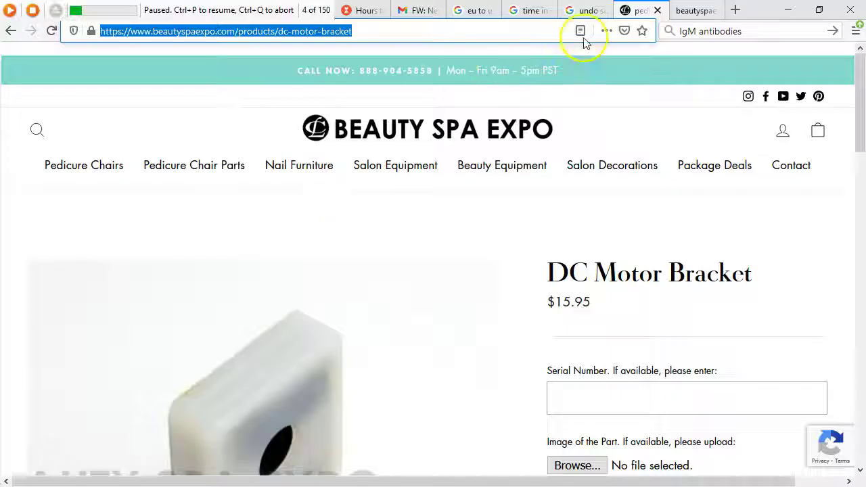
key("ctrl+w")
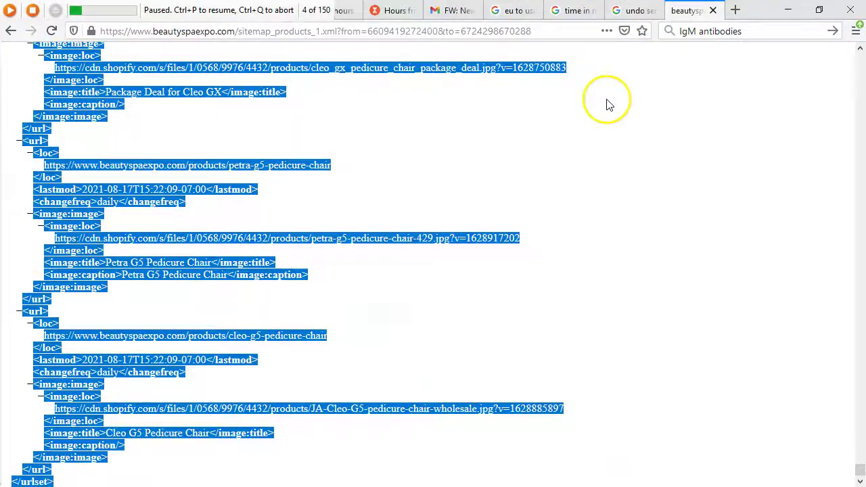
left_click(347, 12)
left_click(196, 111)
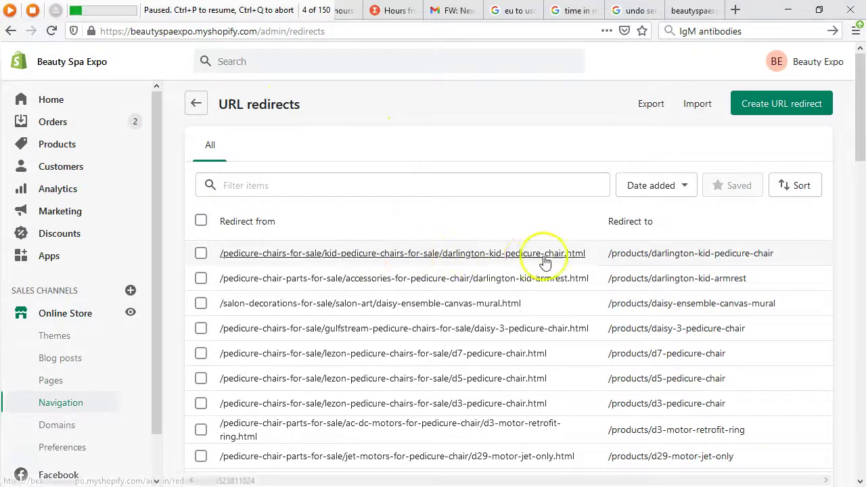
left_click(797, 101)
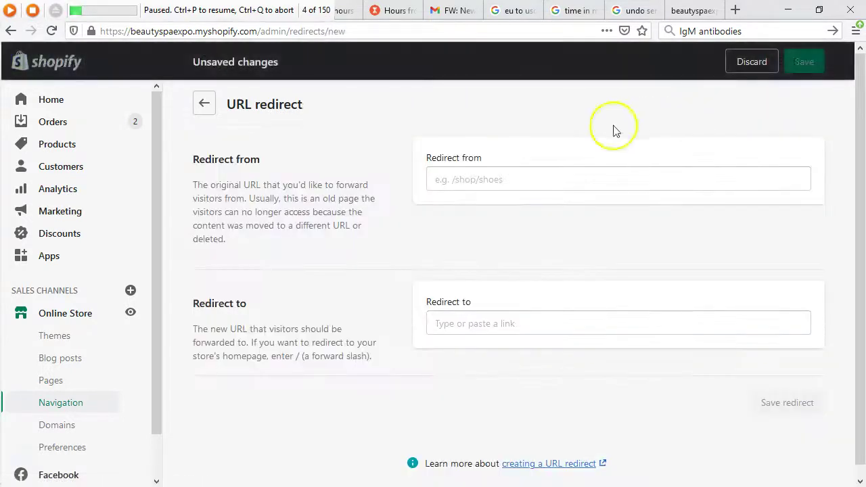
- Return to the Shopify URL redirects list from the empty form and start creating a new URL redirect
key("alt+Tab")
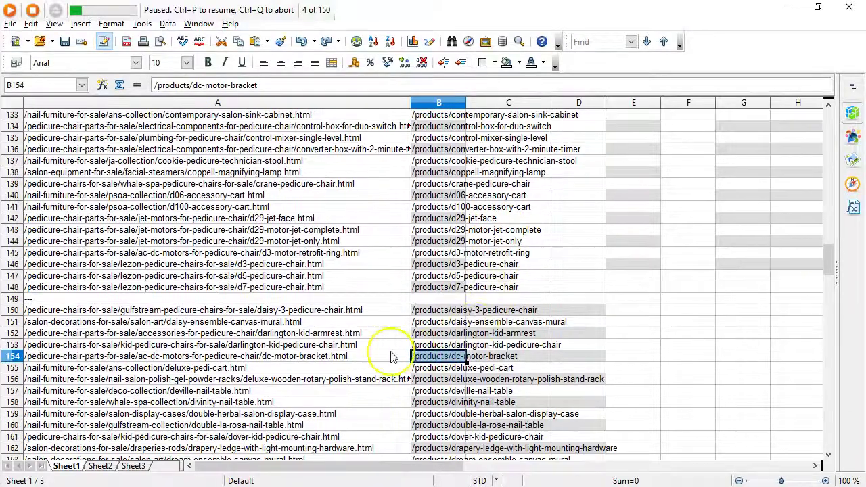
key("alt+Tab")
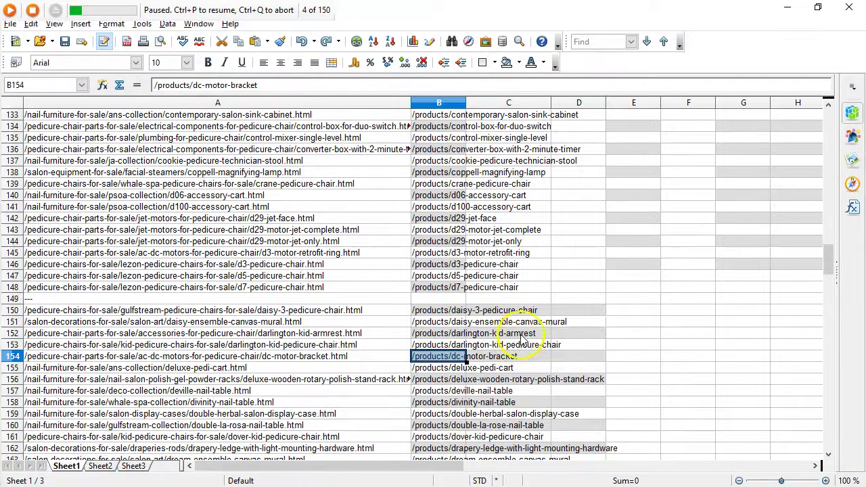
key("alt+Tab")
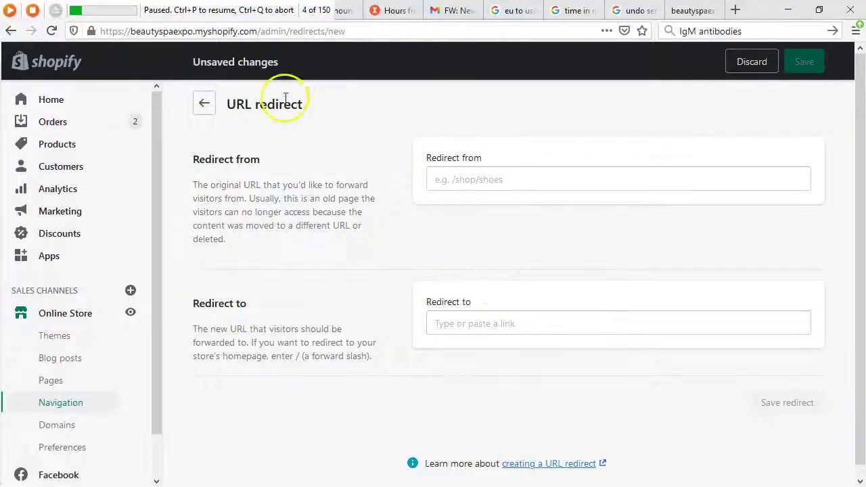
left_click(204, 107)
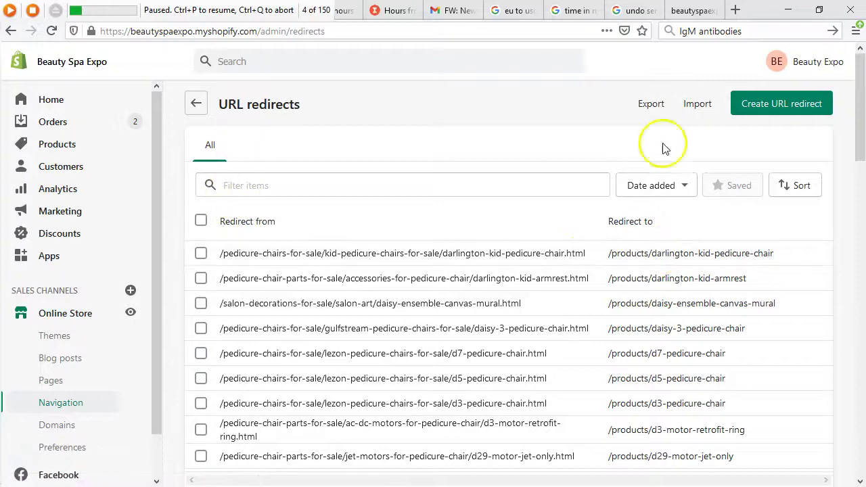
left_click(765, 101)
- Make A154 of 301s-2.ods the active cell, stop the paused macro, and start playing it again from the beginning
key("alt+Tab")
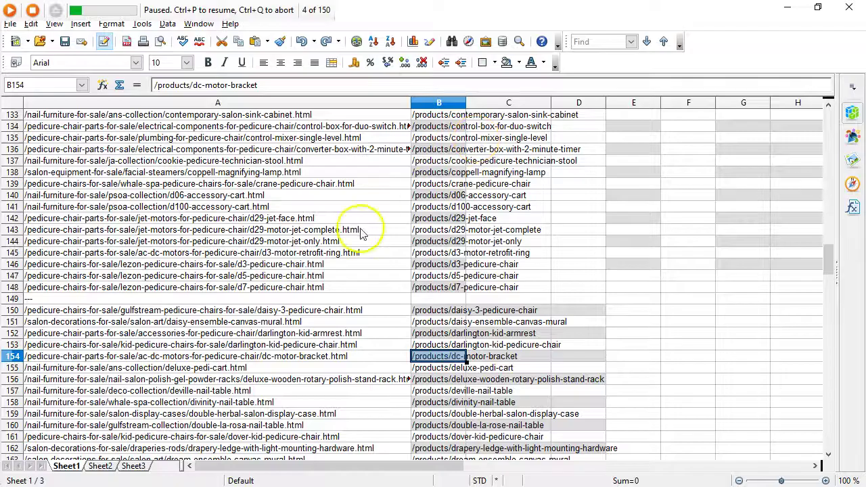
key("Left")
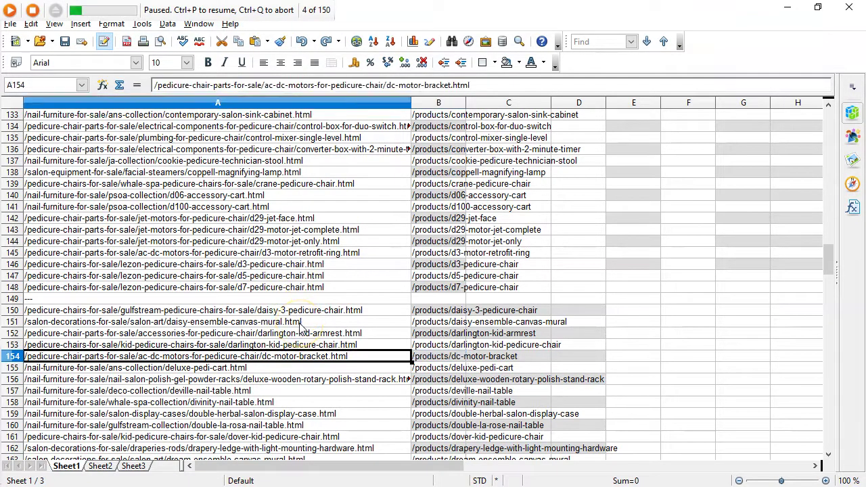
left_click(33, 10)
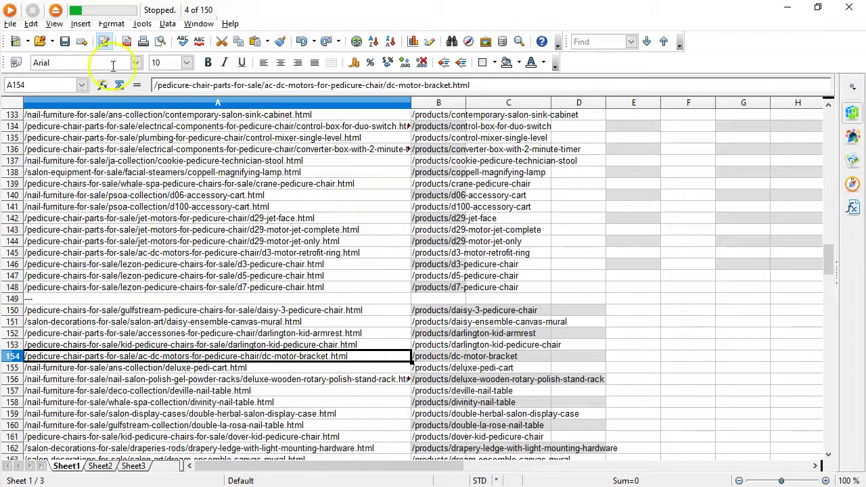
left_click(10, 10)
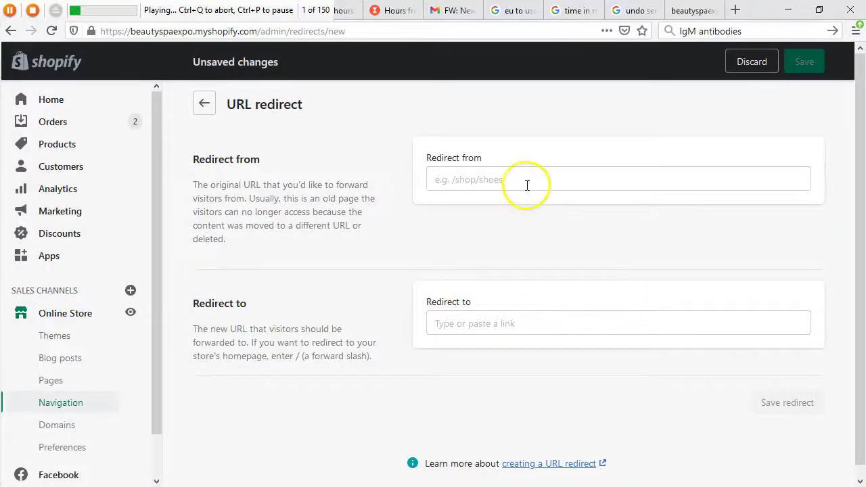
- Enter /pedicure-chair-parts-for-sale/ac-dc-motors-for-pedicure-chair/dc-motor-bracket.html as the Redirect from path, and copy B154 of 301s-2.ods, ending on A155
left_click(526, 182)
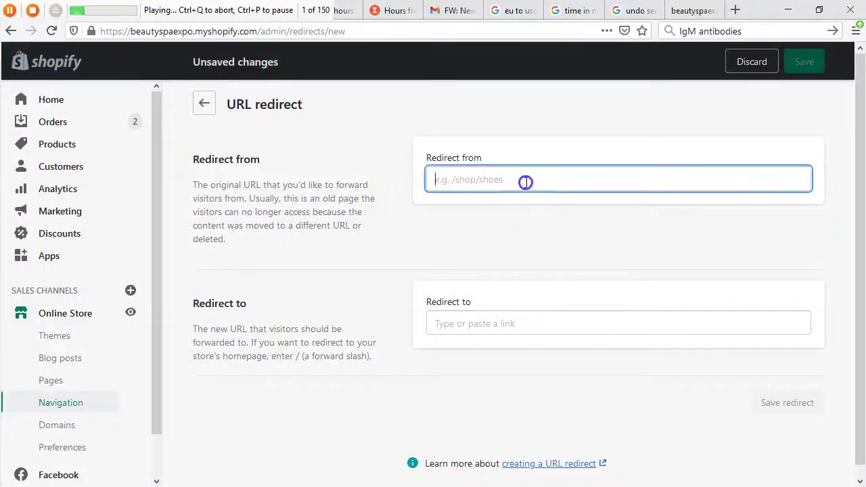
type("/pedicure-chair-parts-for-sale/ac-dc-motors-for-pedicure-chair/dc-motor-bracket.html")
key("alt+Tab")
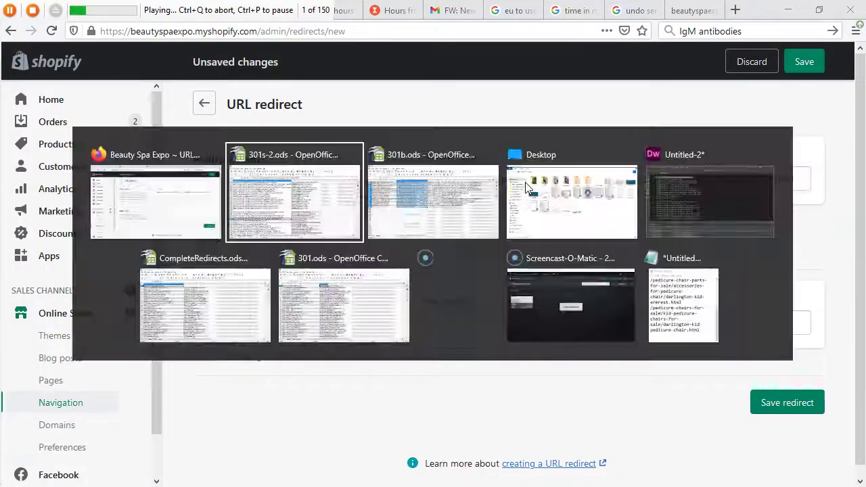
key("Right")
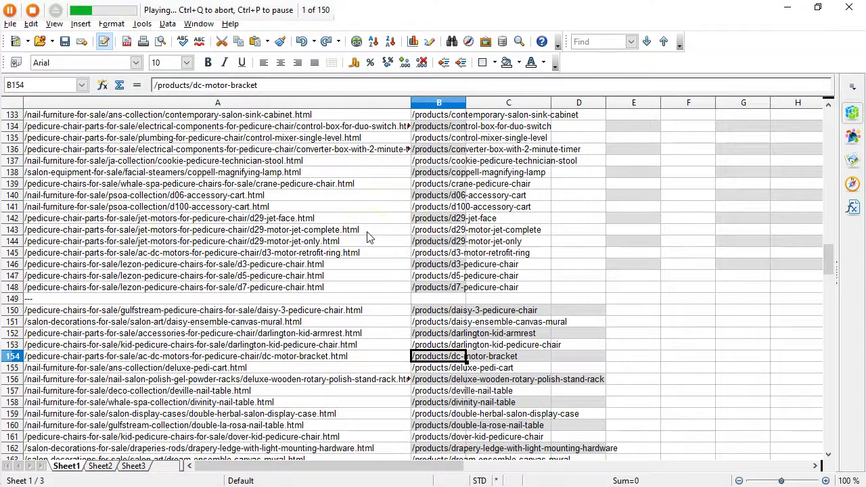
key("Down")
key("Left")
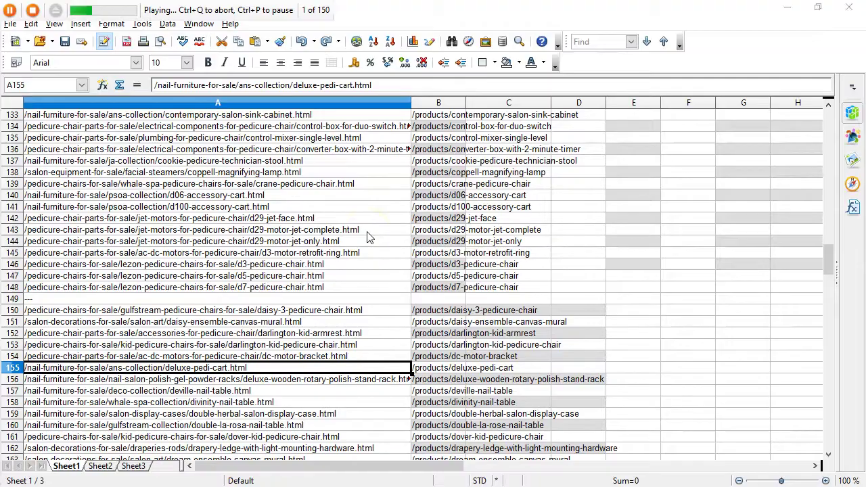
- Back in Shopify, save the redirect with /products/dc-motor-bracket as its Redirect to path and start another redirect
key("alt+Tab")
left_click(470, 320)
type("/products/dc-motor-bracket")
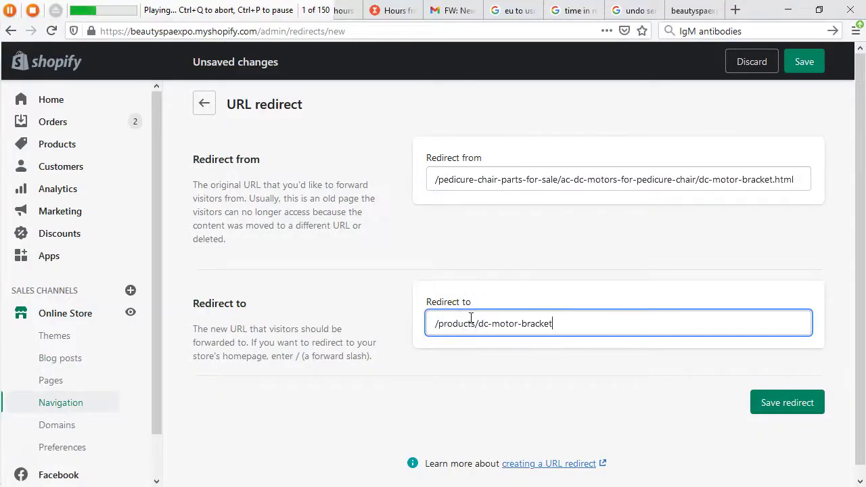
left_click(765, 400)
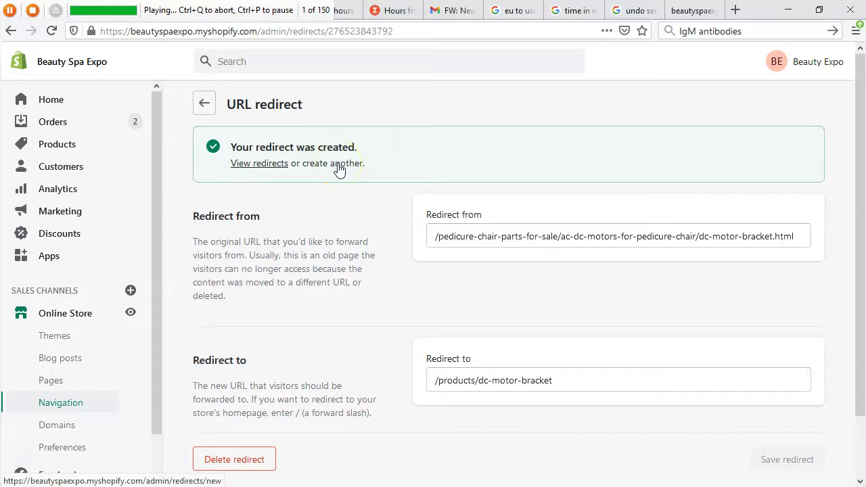
left_click(339, 165)
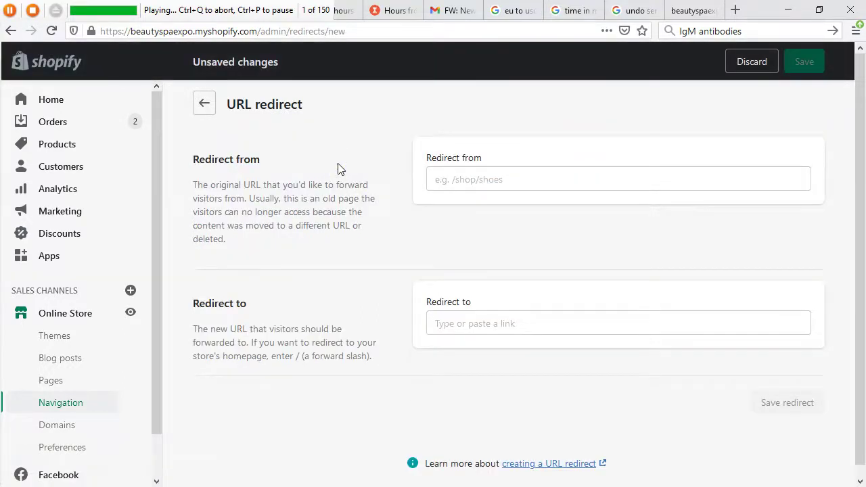
- Copy A155 of 301s-2.ods, /nail-furniture-for-sale/ans-collection/deluxe-pedi-cart.html, into Shopify's Redirect from field, and copy B155 in the spreadsheet, ending on A156
key("alt+Tab")
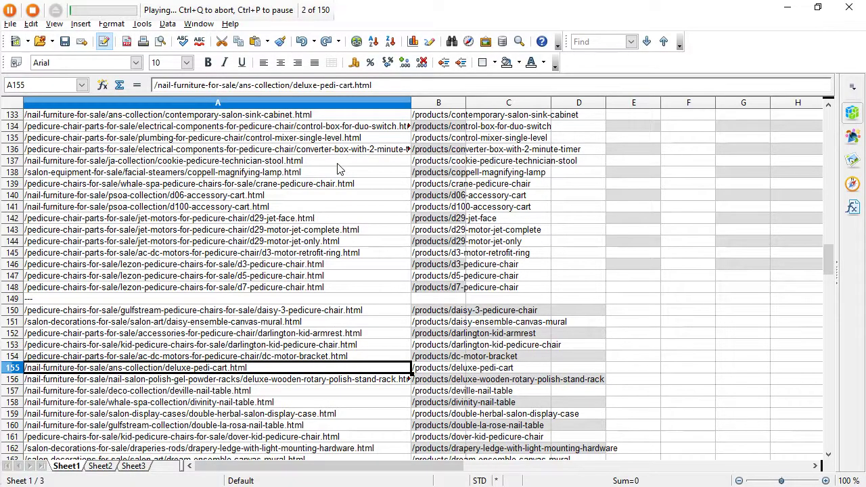
key("alt+Tab")
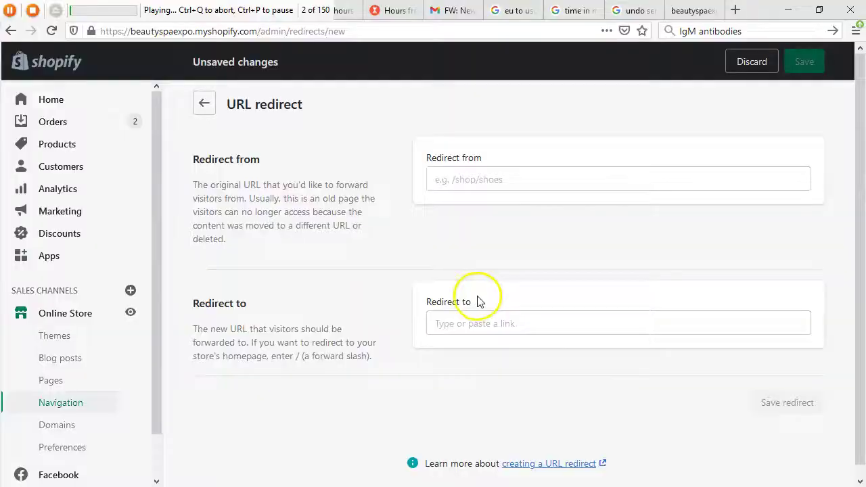
left_click(526, 182)
type("/nail-furniture-for-sale/ans-collection/deluxe-pedi-cart.html")
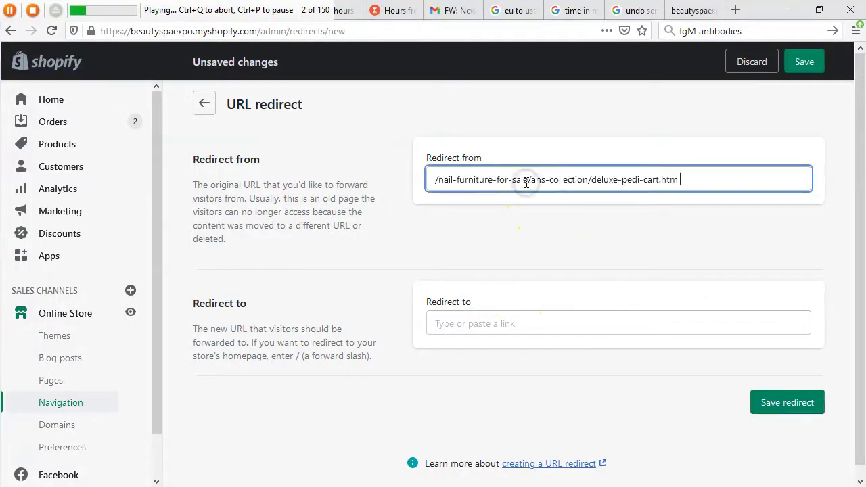
key("alt+Tab")
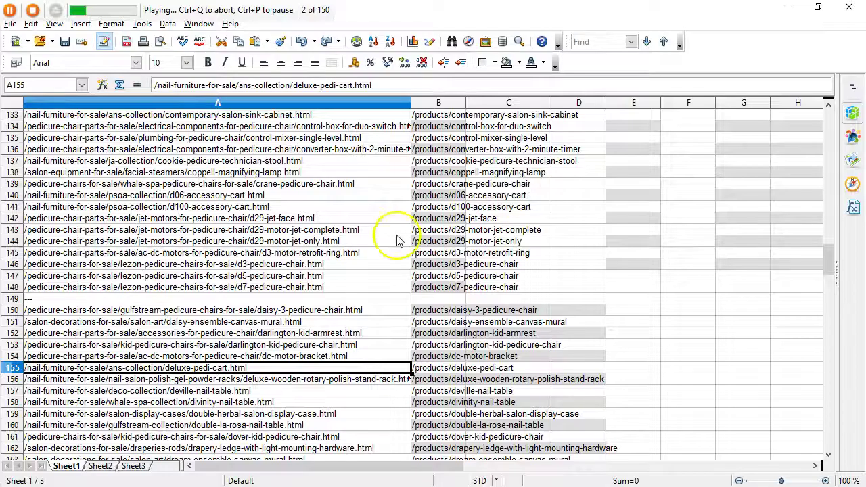
key("Right")
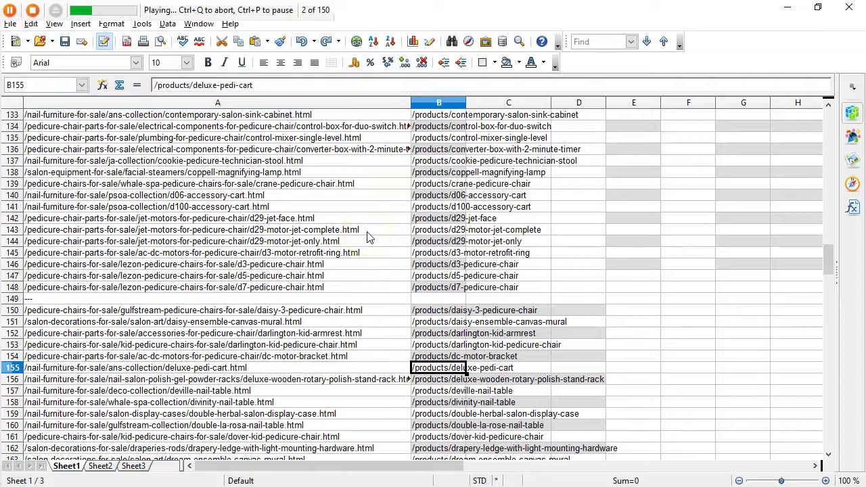
key("Down")
key("Left")
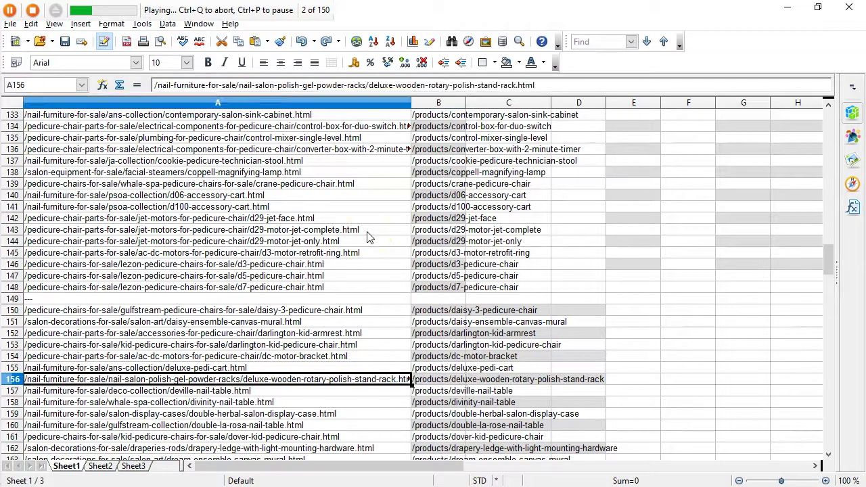
- Back in Shopify, save the redirect with /products/deluxe-pedi-cart as its Redirect to path and start another redirect
key("alt+Tab")
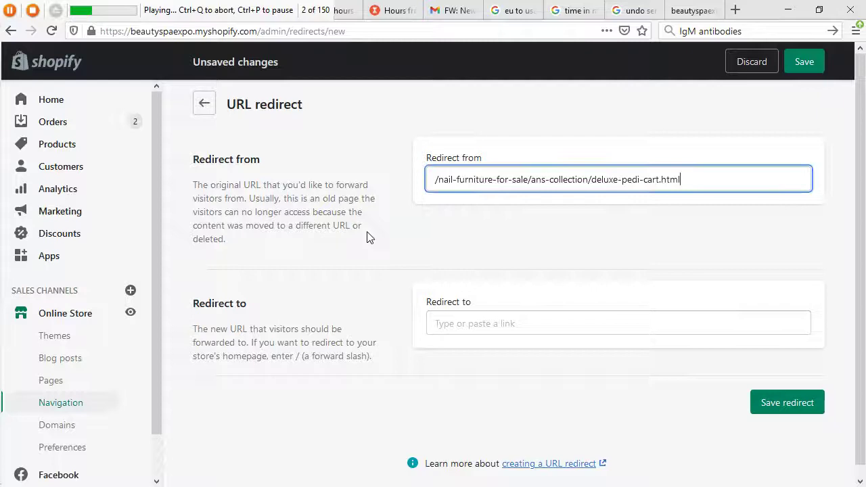
left_click(471, 321)
type("/products/deluxe-pedi-cart")
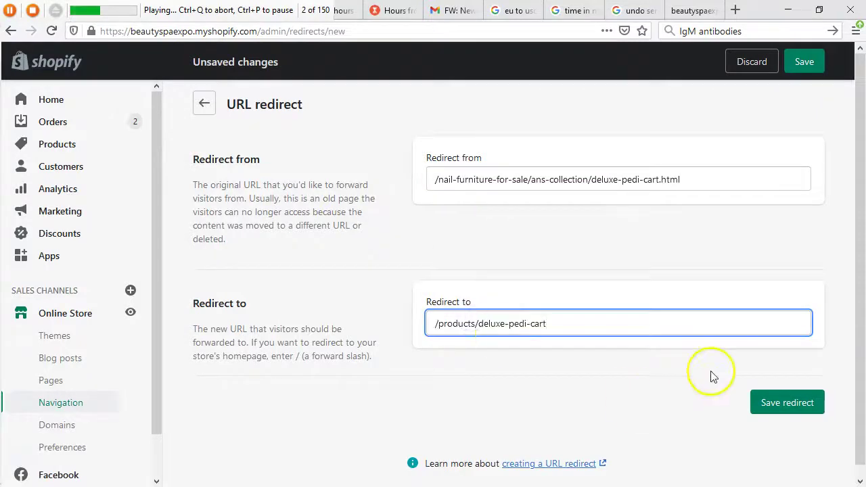
left_click(766, 404)
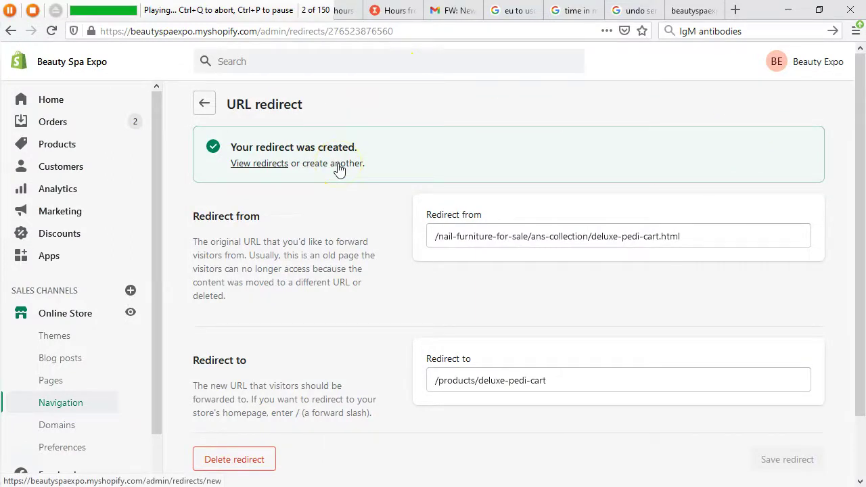
left_click(339, 168)
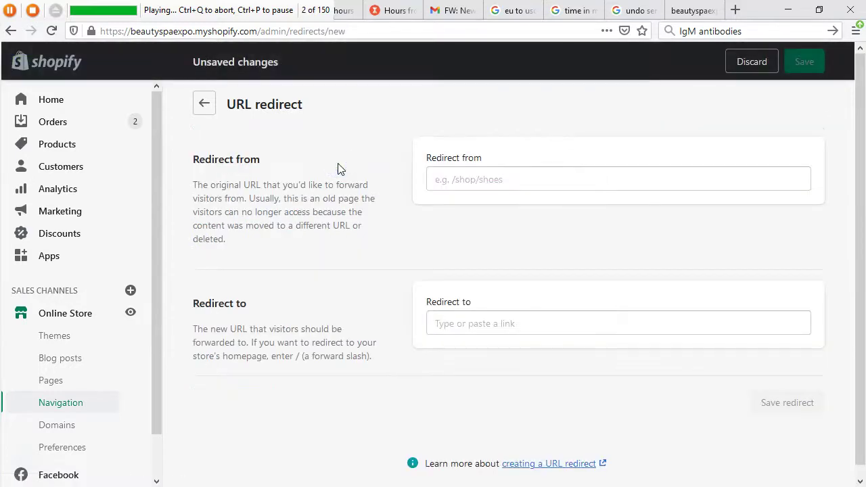
- Copy A156 of 301s-2.ods, /nail-furniture-for-sale/nail-salon-polish-gel-powder-racks/deluxe-wooden-rotary-polish-stand-rack.html, into Shopify's Redirect from field, and copy B156 in the spreadsheet, ending on A157
key("alt+Tab")
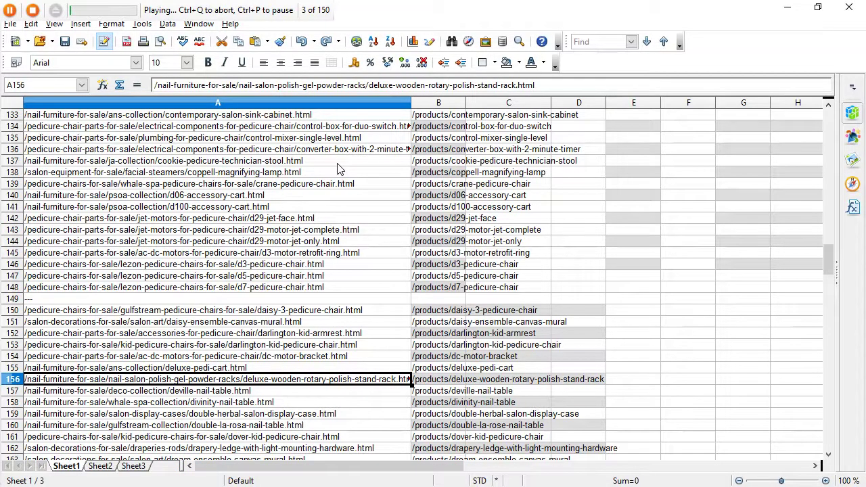
key("alt+Tab")
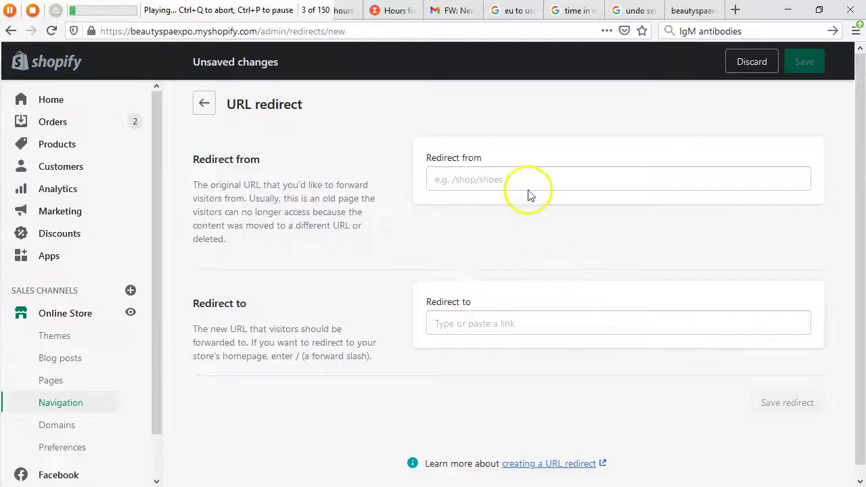
left_click(526, 182)
key("ctrl+v")
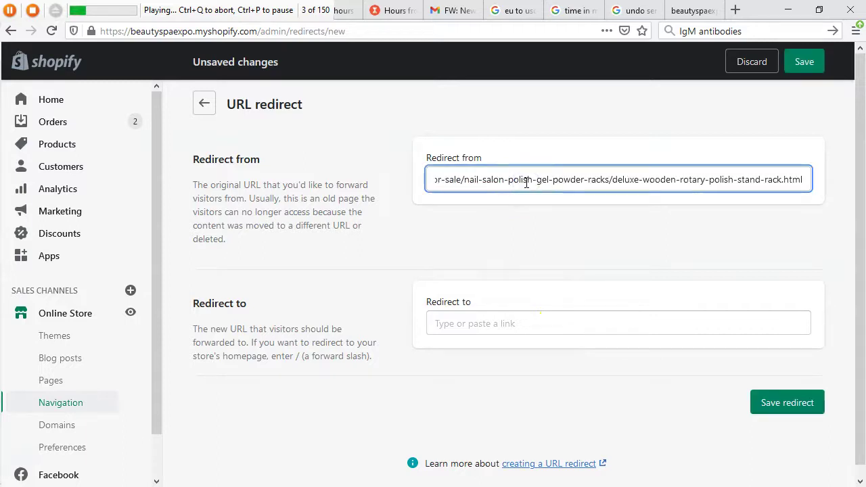
key("alt+Tab")
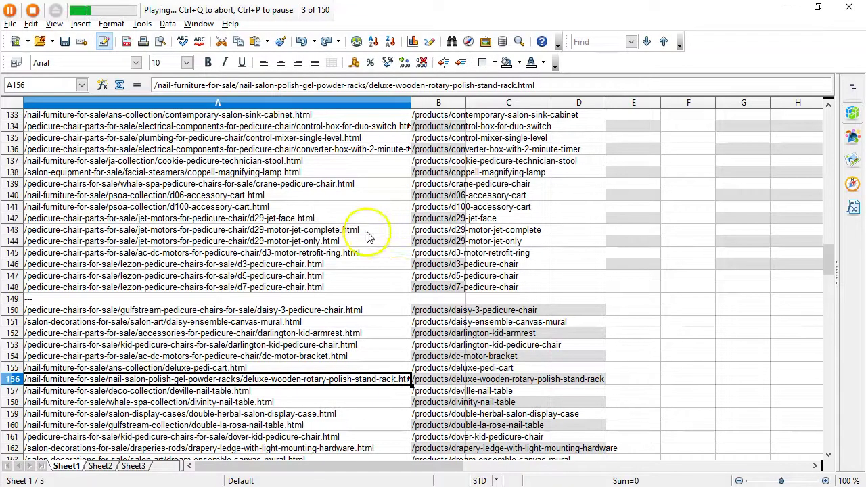
key("Right")
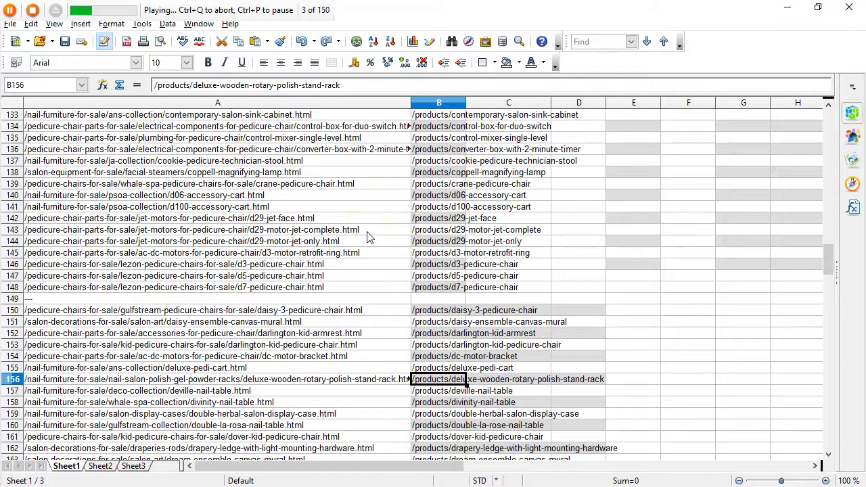
key("Down")
key("Left")
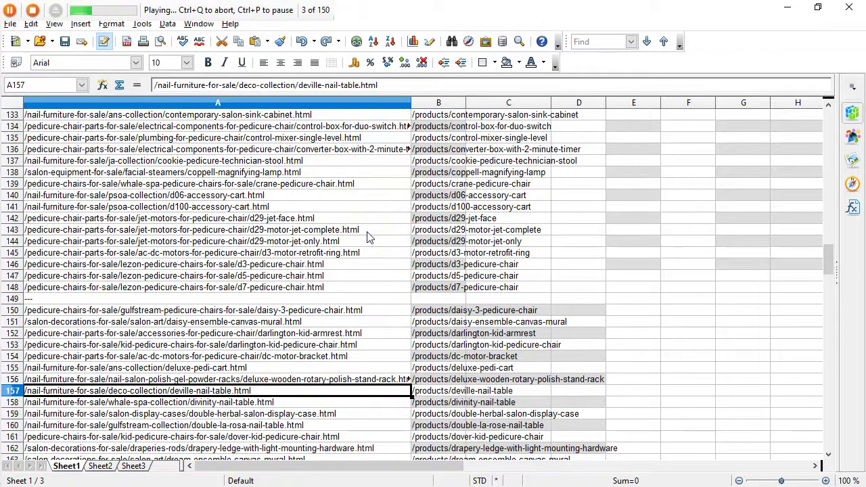
- Back in Shopify, save the redirect with /products/deluxe-wooden-rotary-polish-stand-rack as its Redirect to path and start another redirect
key("alt+Tab")
left_click(472, 317)
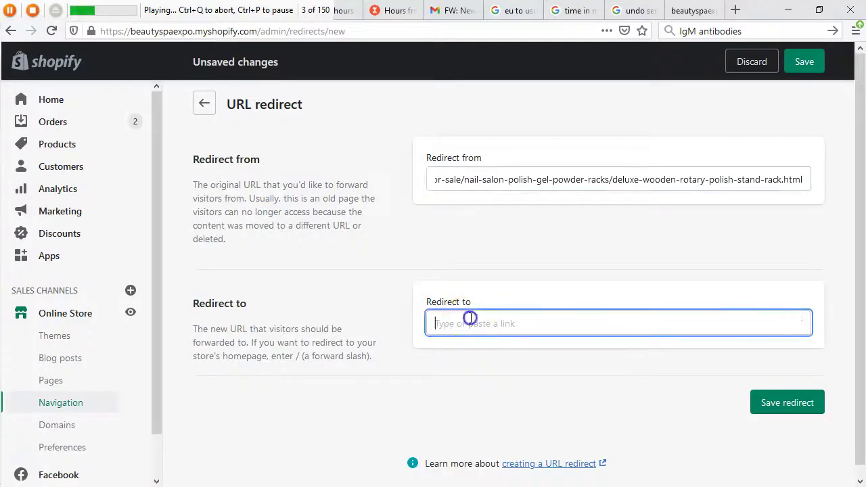
type("/products/deluxe-wooden-rotary-polish-stand-rack")
left_click(766, 403)
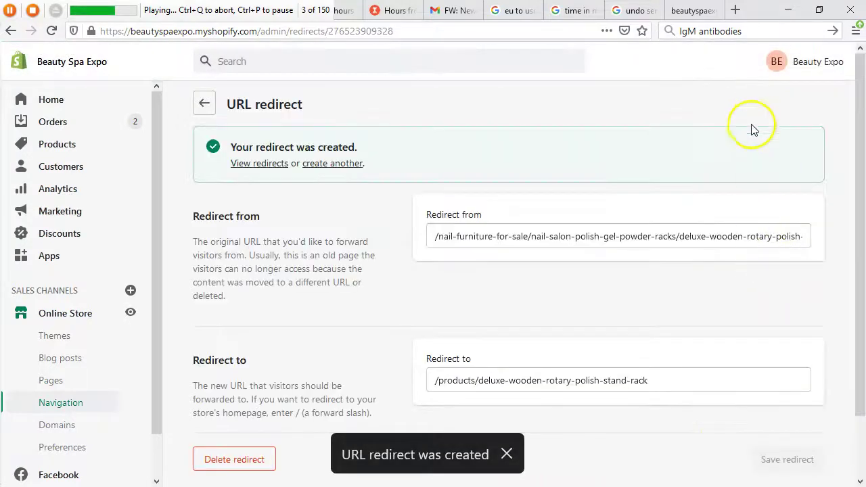
left_click(338, 166)
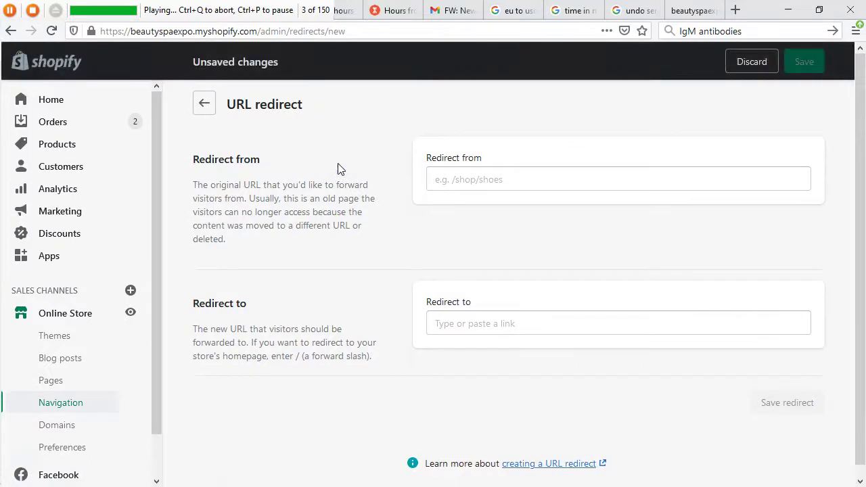
- Copy A157 of 301s-2.ods, /nail-furniture-for-sale/deco-collection/deville-nail-table.html, into Shopify's Redirect from field, and copy B157 in the spreadsheet, ending on A158
key("alt+Tab")
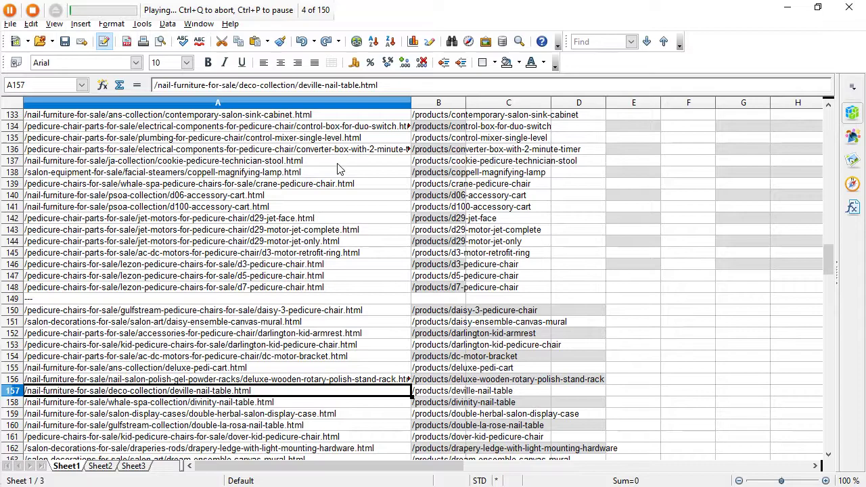
key("alt+Tab")
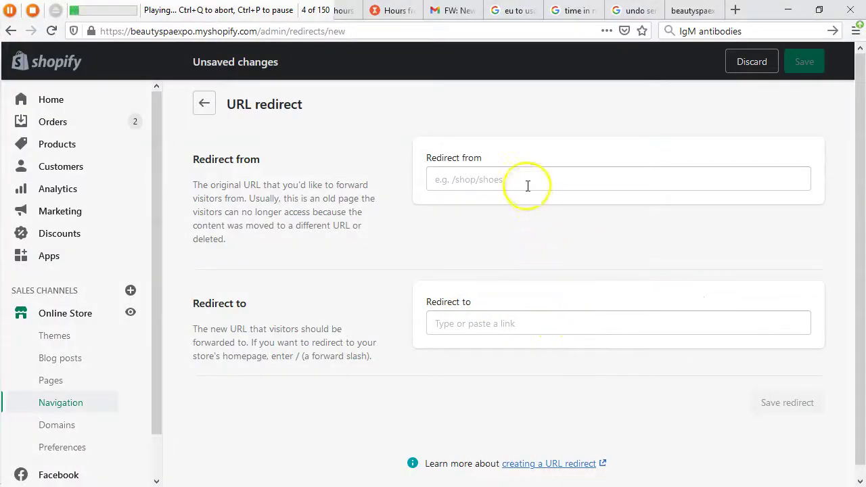
left_click(526, 180)
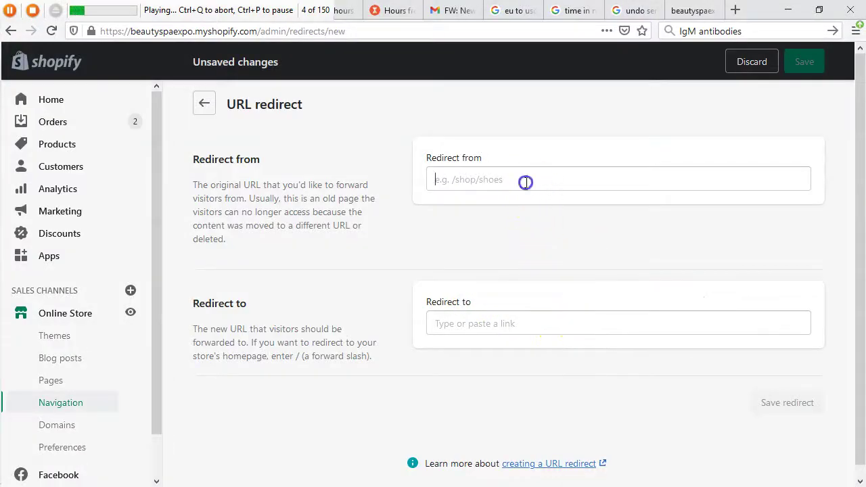
type("/nail-furniture-for-sale/deco-collection/deville-nail-table.html")
key("alt+Tab")
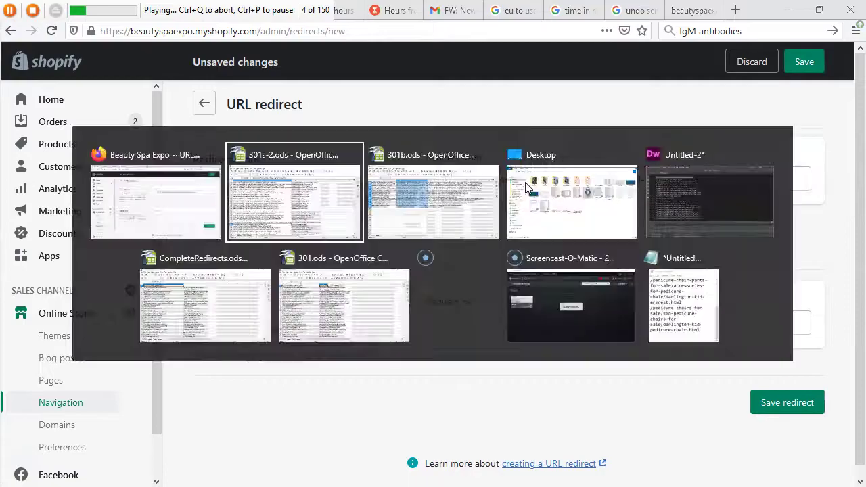
key("Right")
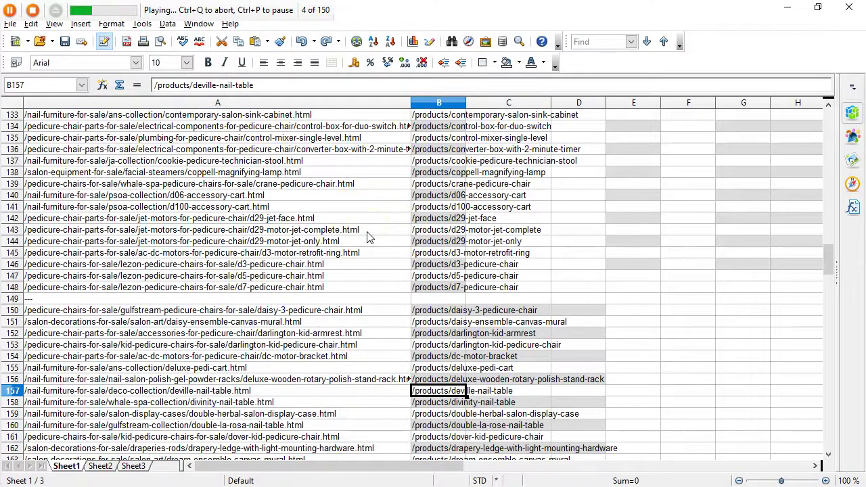
key("Down")
key("Left")
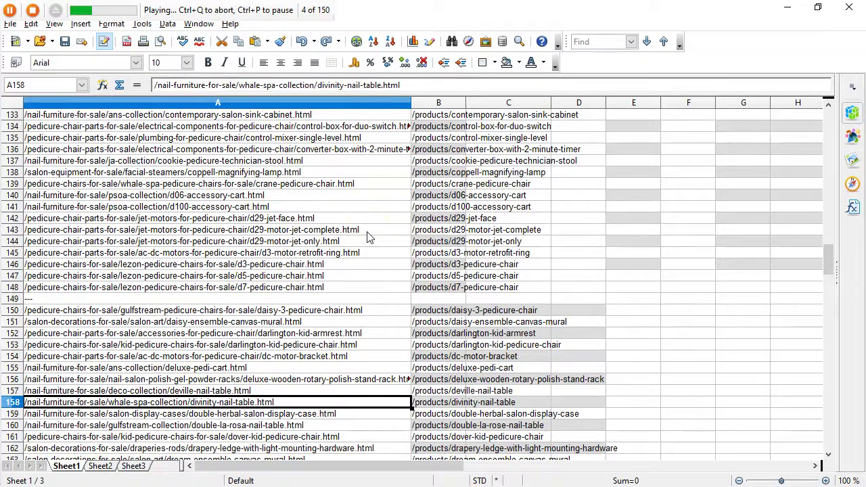
- Back in Shopify, save the redirect with /products/deville-nail-table as its Redirect to path and start another redirect
key("alt+Tab")
left_click(471, 318)
type("/products/deville-nail-table")
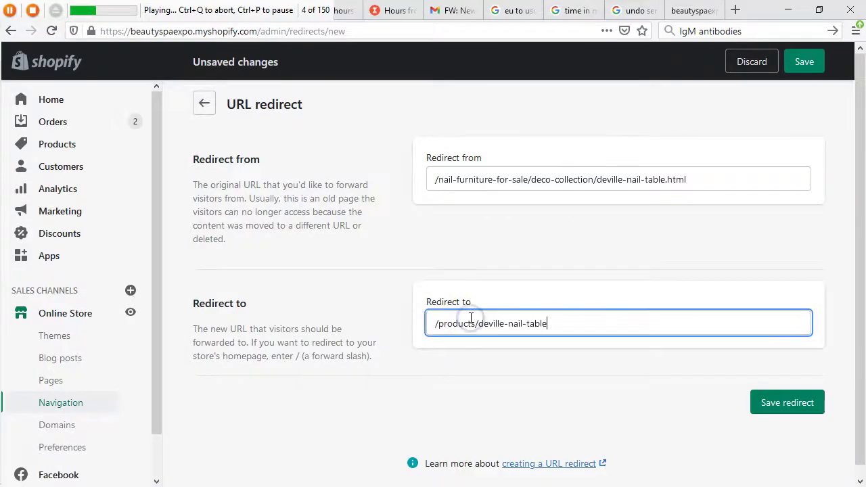
left_click(764, 402)
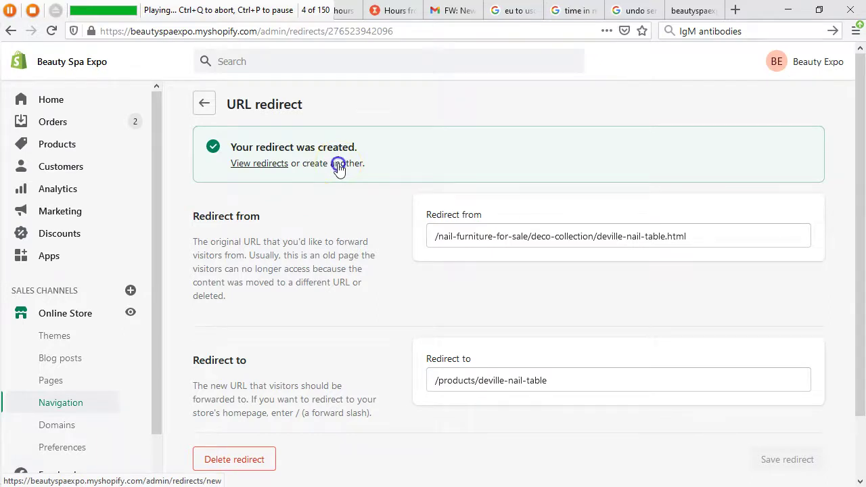
left_click(339, 165)
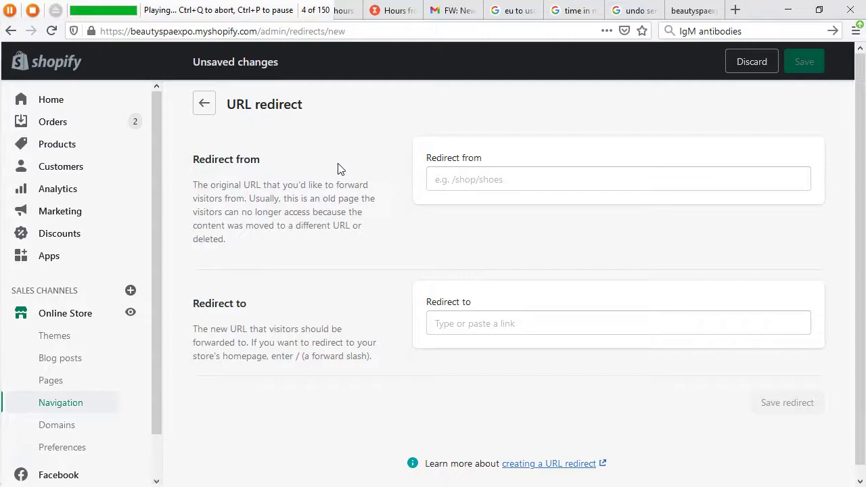
- Copy A158 of 301s-2.ods, /nail-furniture-for-sale/whale-spa-collection/divinity-nail-table.html, into Shopify's Redirect from field, and copy B158 in the spreadsheet, ending on A159
key("alt+Tab")
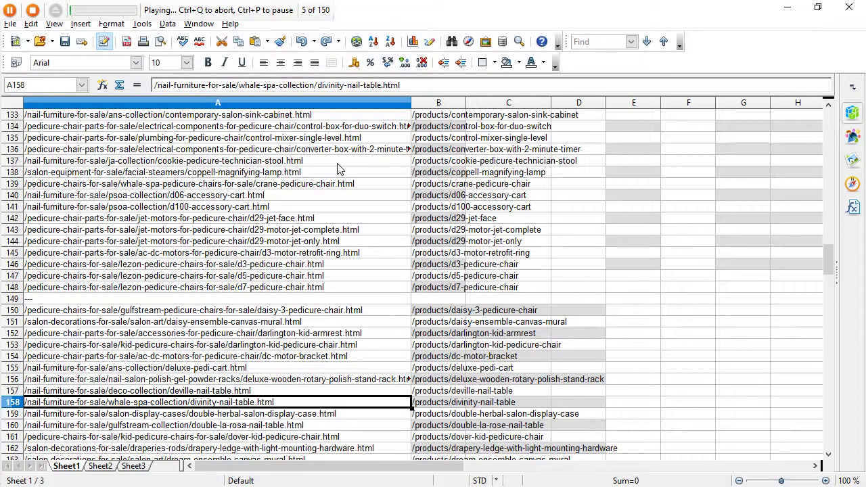
key("alt+Tab")
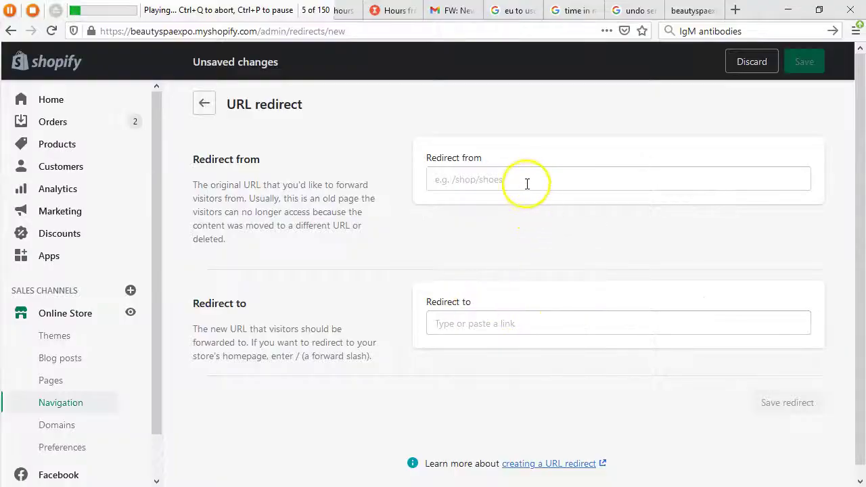
left_click(526, 182)
type("/nail-furniture-for-sale/whale-spa-collection/divinity-nail-table.html")
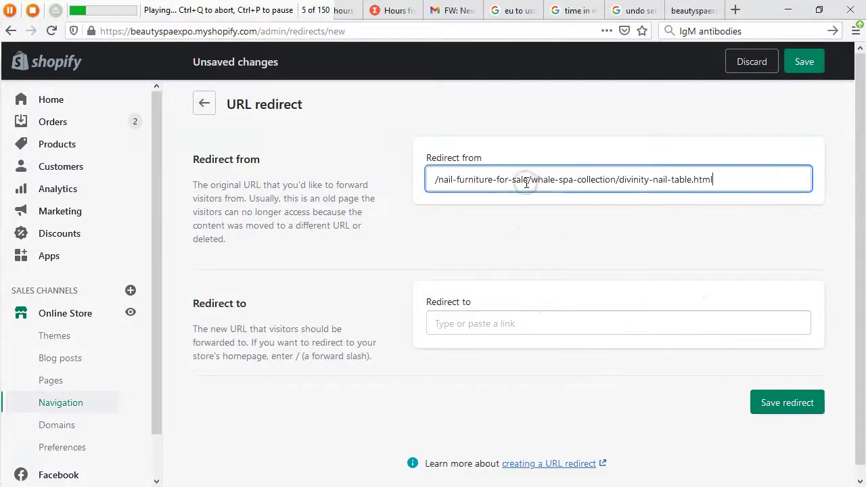
key("alt+Tab")
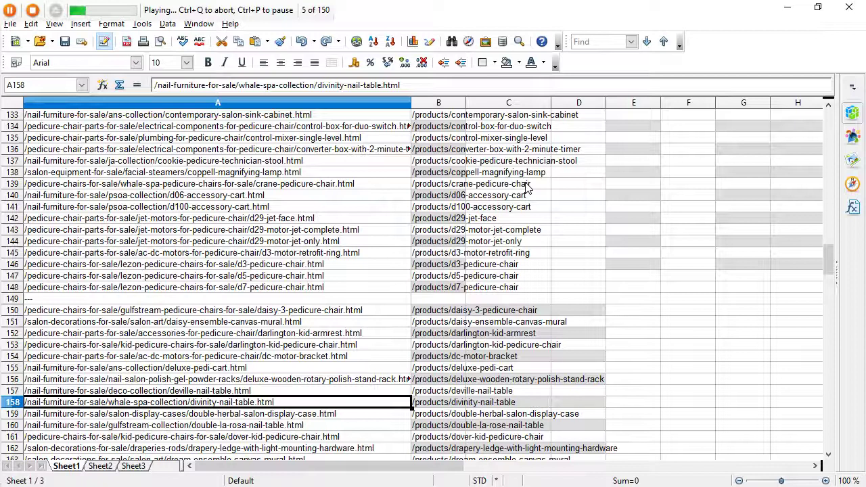
key("Right")
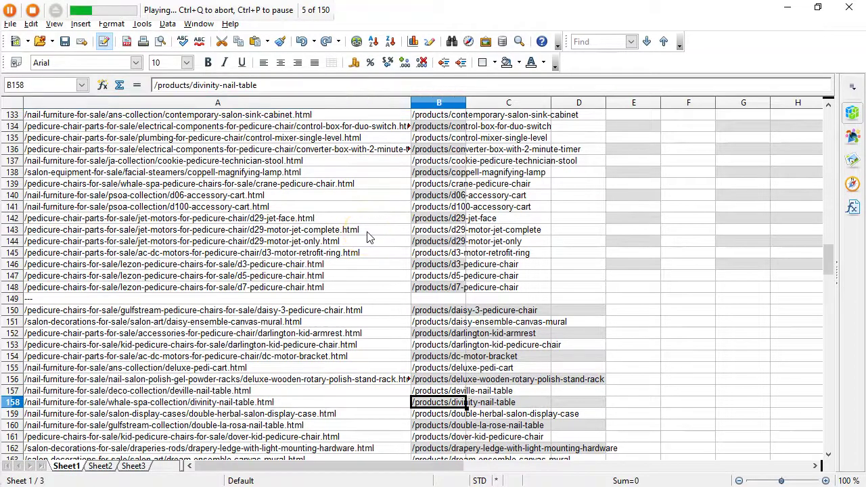
key("Down")
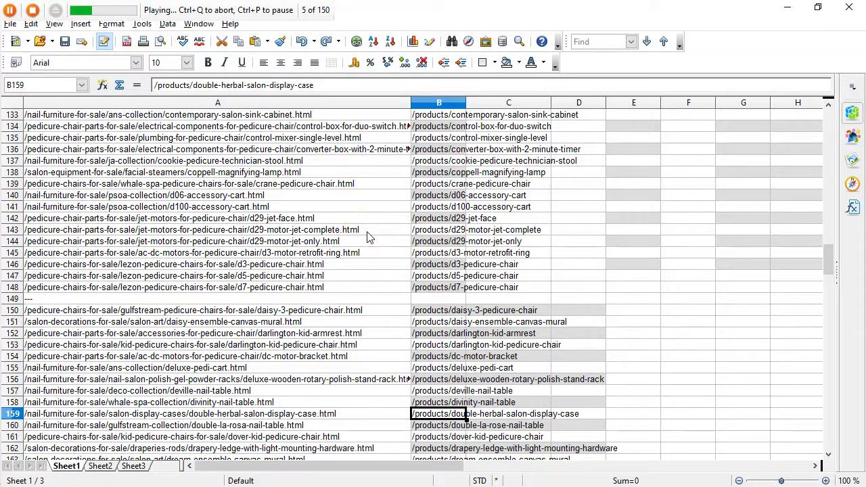
key("Left")
- Back in Shopify, save the redirect with /products/divinity-nail-table as its Redirect to path and start another redirect
key("alt+Tab")
left_click(472, 318)
type("/products/divinity-nail-table")
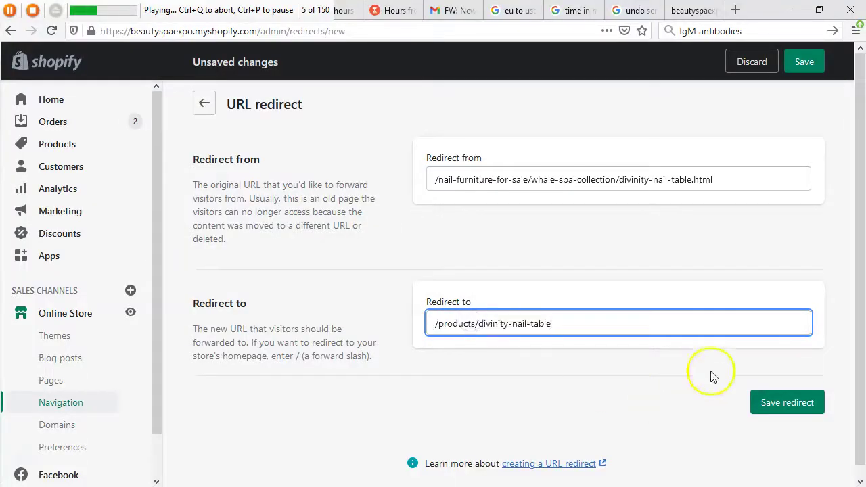
left_click(766, 402)
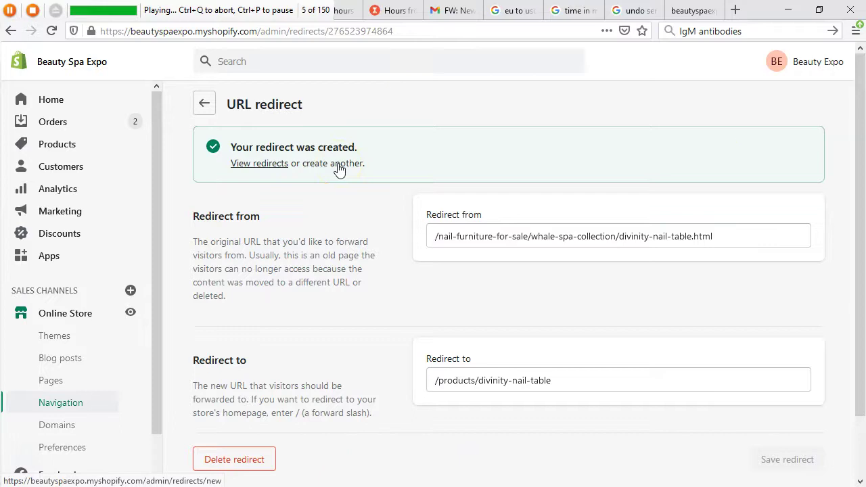
left_click(339, 169)
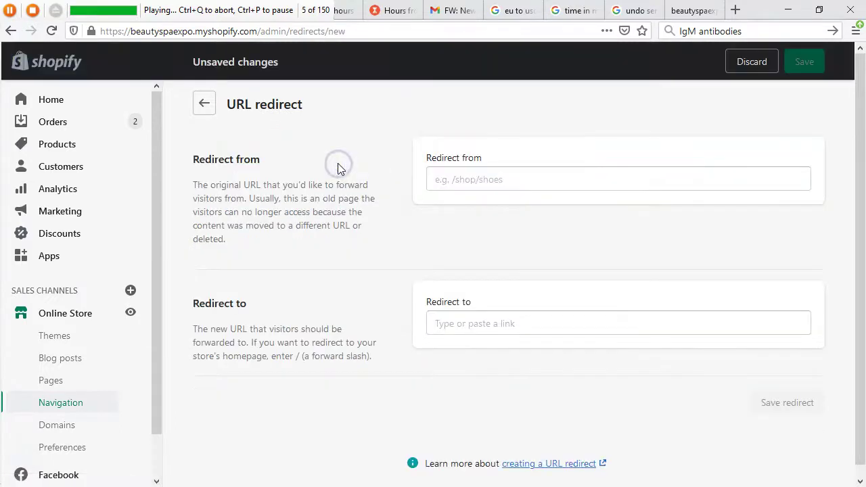
- Copy A159 of 301s-2.ods, /nail-furniture-for-sale/salon-display-cases/double-herbal-salon-display-case.html, into Shopify's Redirect from field, and copy B159 in the spreadsheet, ending on A160
key("alt+Tab")
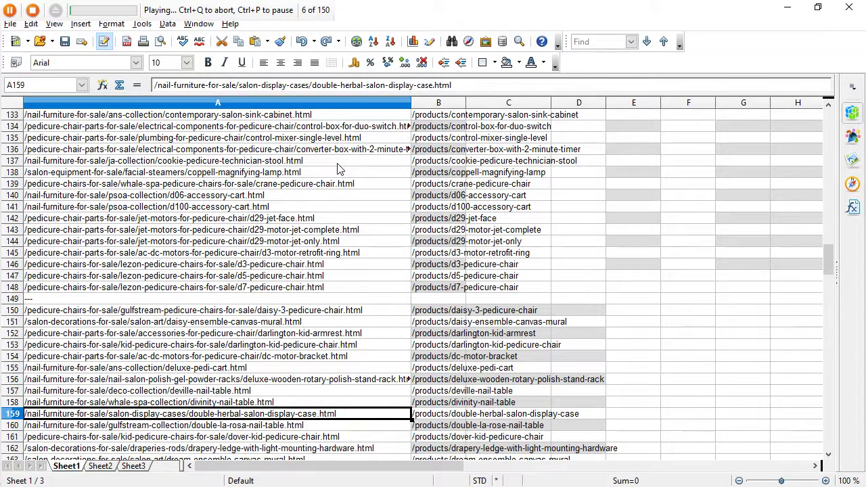
key("alt+Tab")
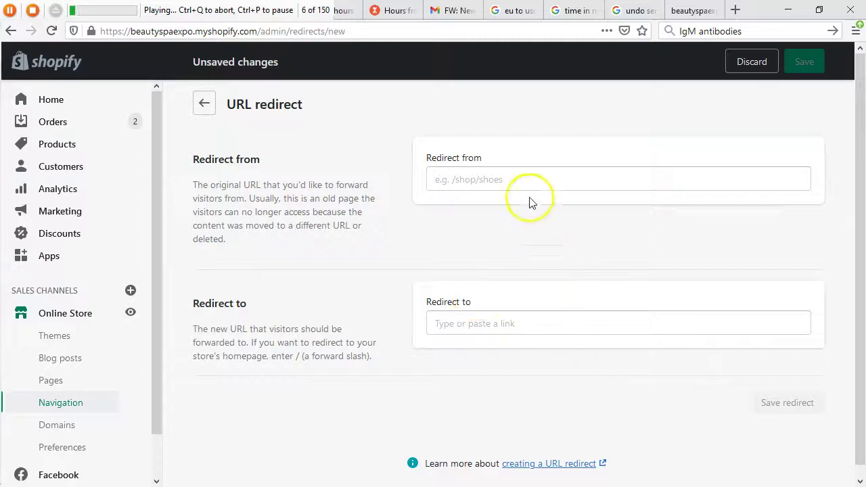
left_click(526, 181)
type("/nail-furniture-for-sale/salon-display-cases/double-herbal-salon-display-case.html")
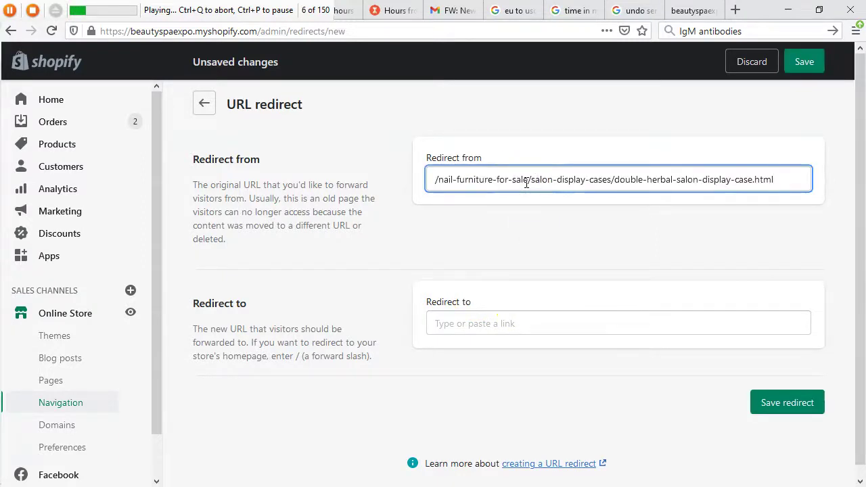
key("alt+Tab")
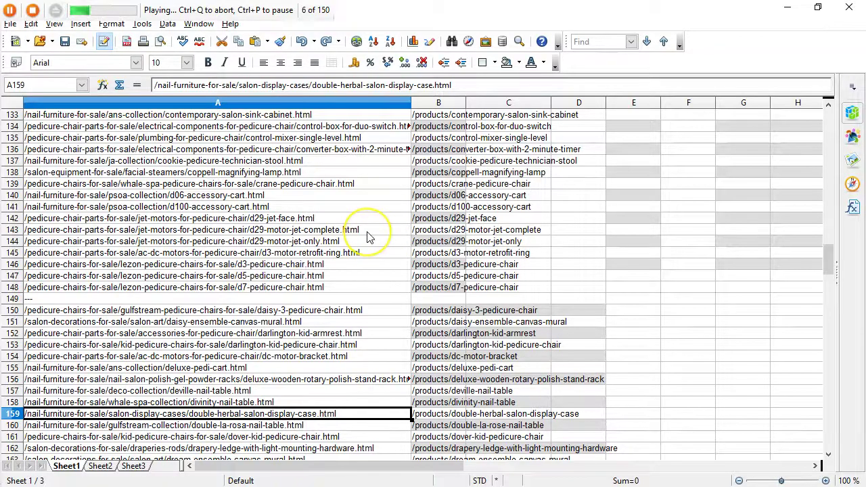
key("Right")
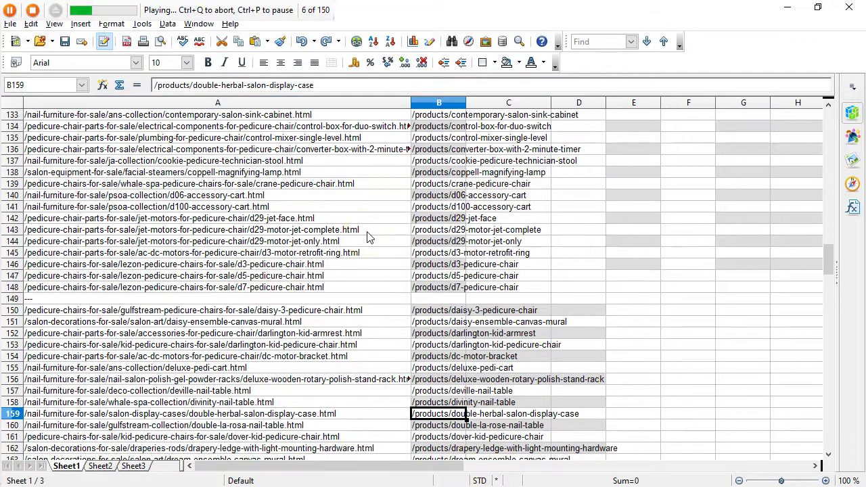
key("Down")
key("Left")
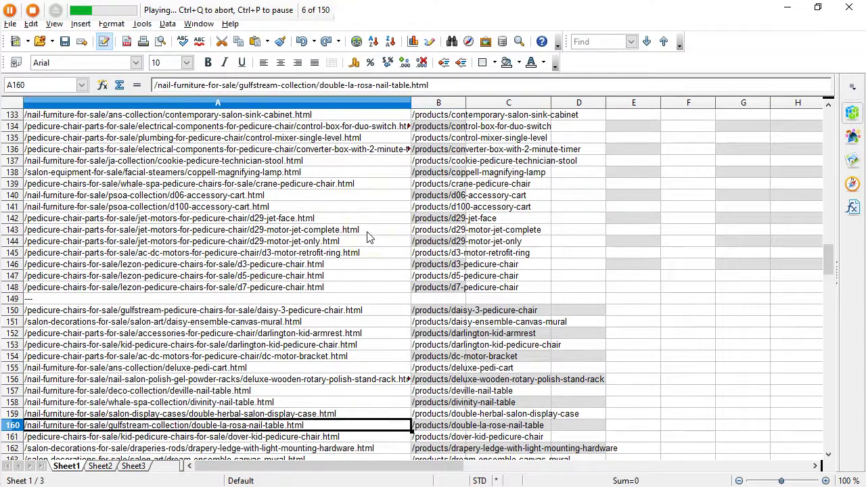
- Back in Shopify, save the redirect with /products/double-herbal-salon-display-case as its Redirect to path and start another redirect
key("alt+Tab")
left_click(470, 319)
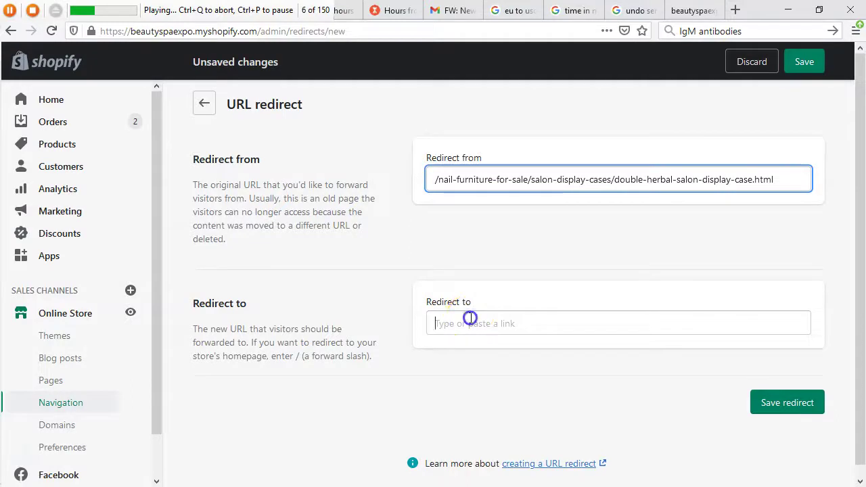
type("/products/double-herbal-salon-display-case")
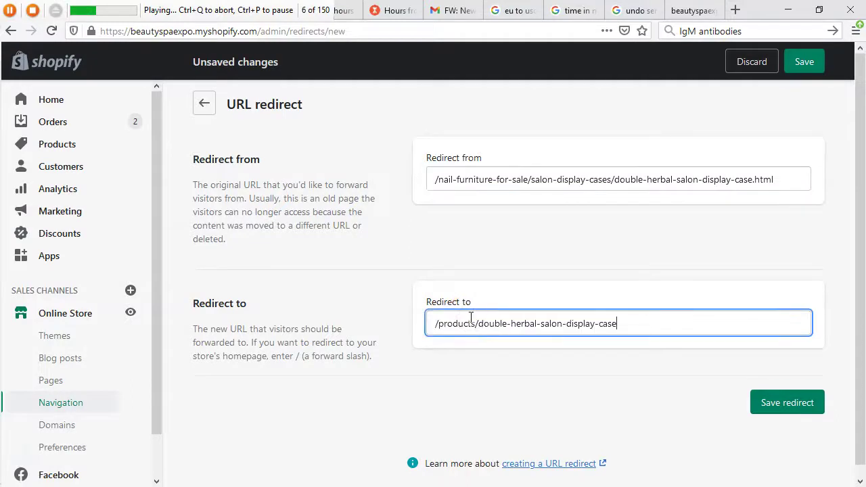
left_click(765, 404)
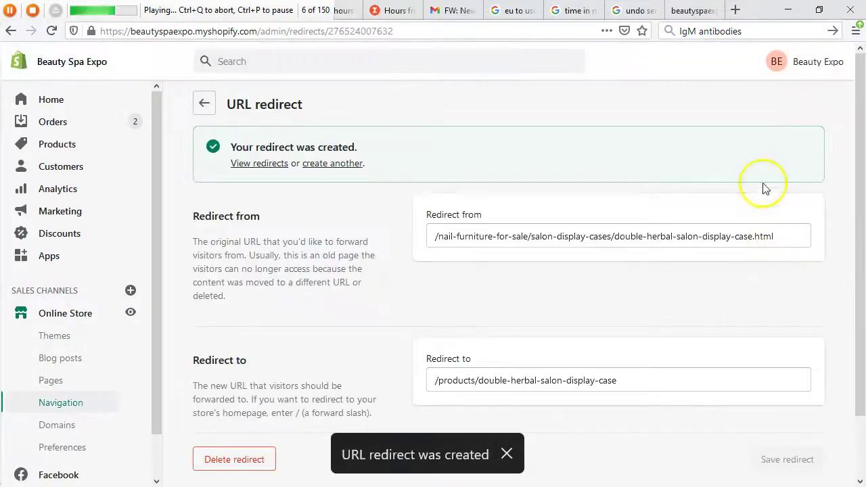
left_click(338, 165)
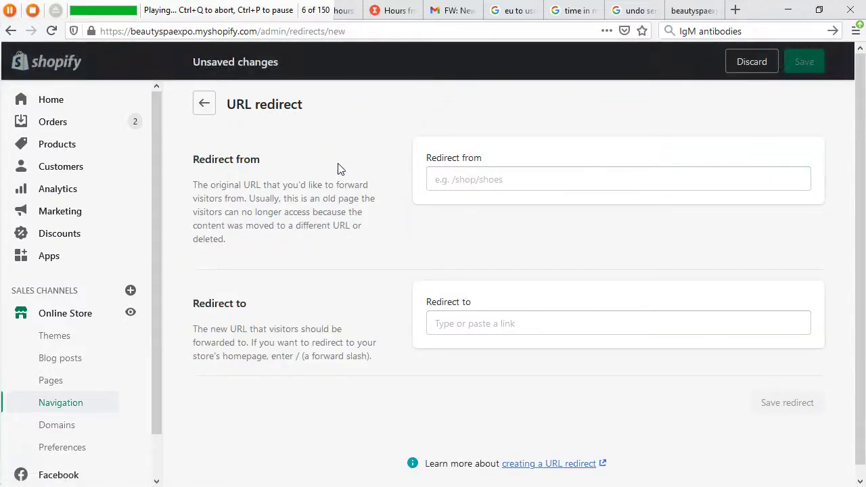
- Copy A160 of 301s-2.ods, /nail-furniture-for-sale/gulfstream-collection/double-la-rosa-nail-table.html, into Shopify's Redirect from field, and copy B160 in the spreadsheet, ending on A161
key("alt+Tab")
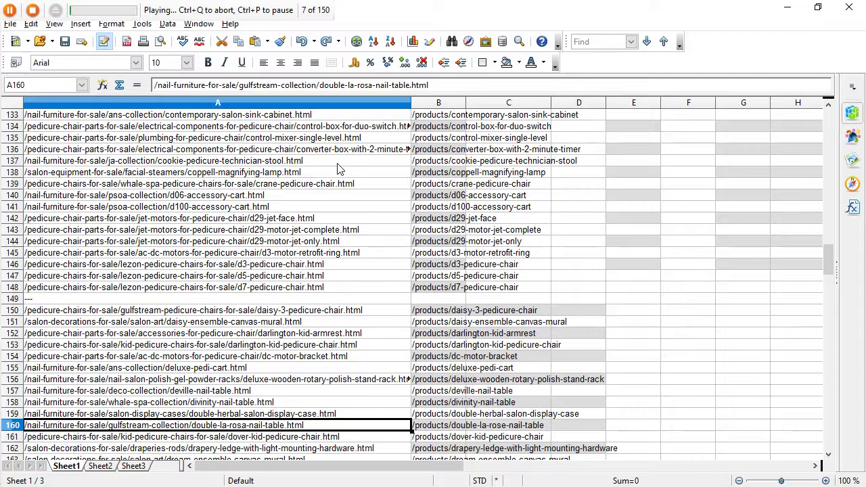
key("alt+Tab")
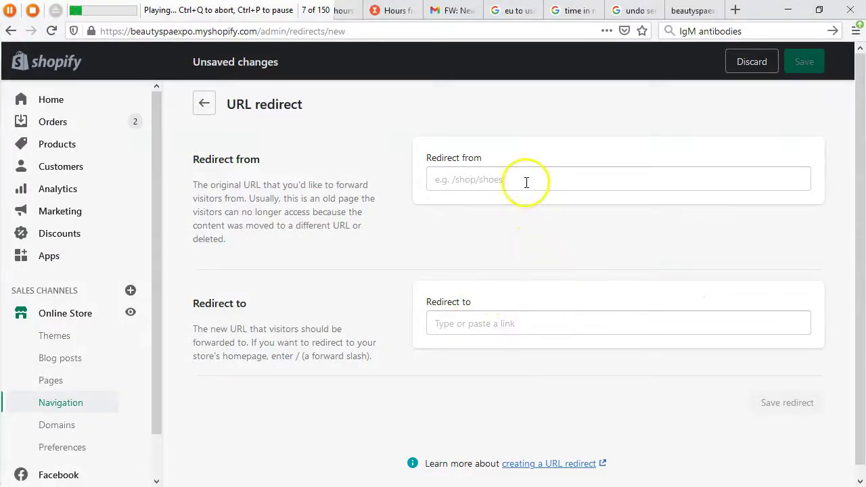
left_click(526, 181)
type("/nail-furniture-for-sale/gulfstream-collection/double-la-rosa-nail-table.html")
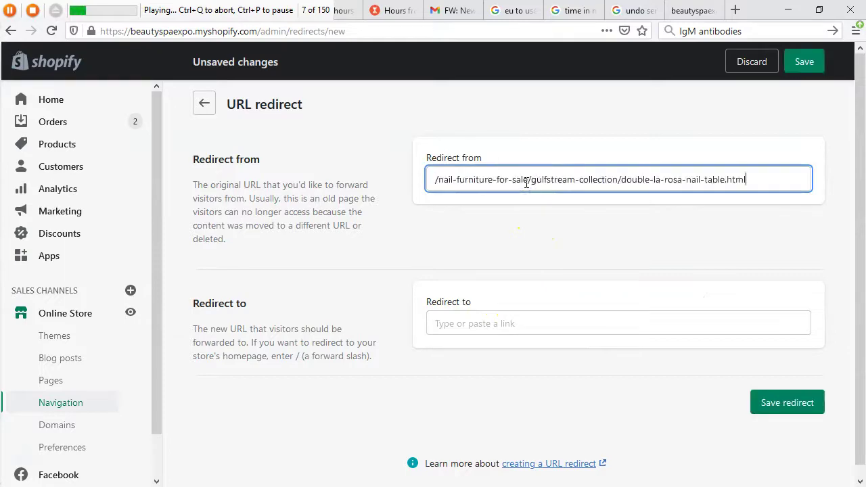
key("alt+Tab")
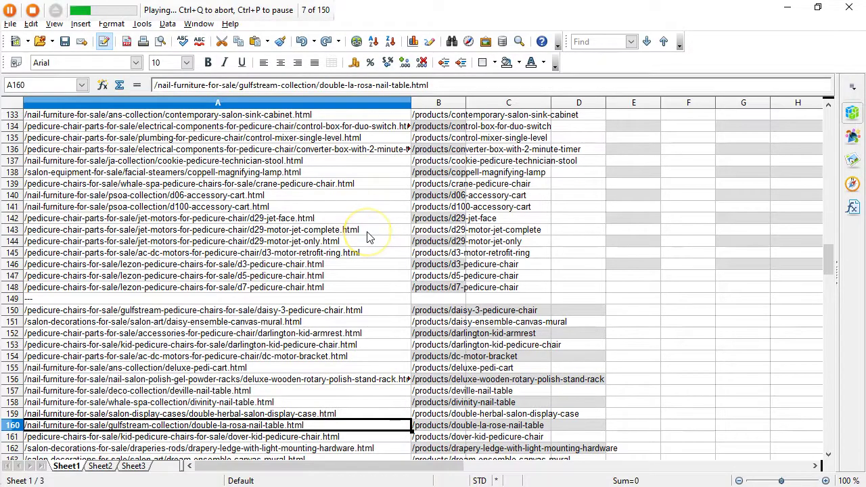
key("Right")
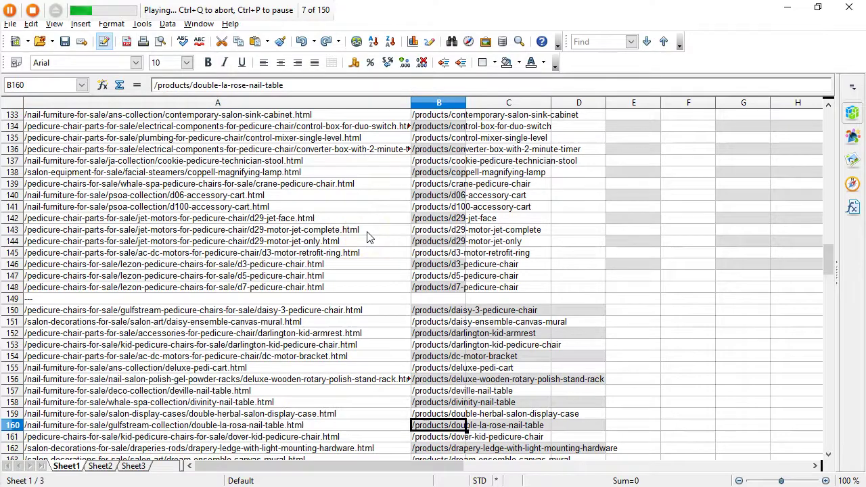
key("Down")
key("Left")
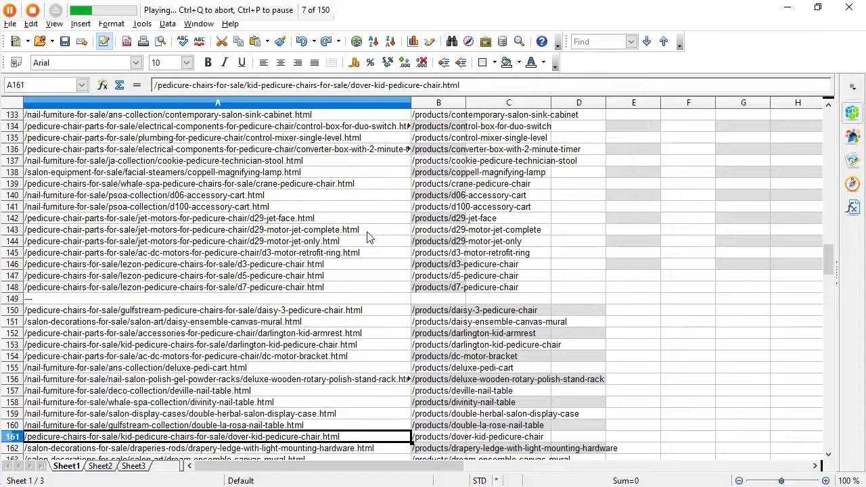
- Pause the macro playback on Shopify's redirect form, and look over the end of the redirect list in 301b.ods before returning to Shopify
key("alt+Tab")
key("ctrl+p")
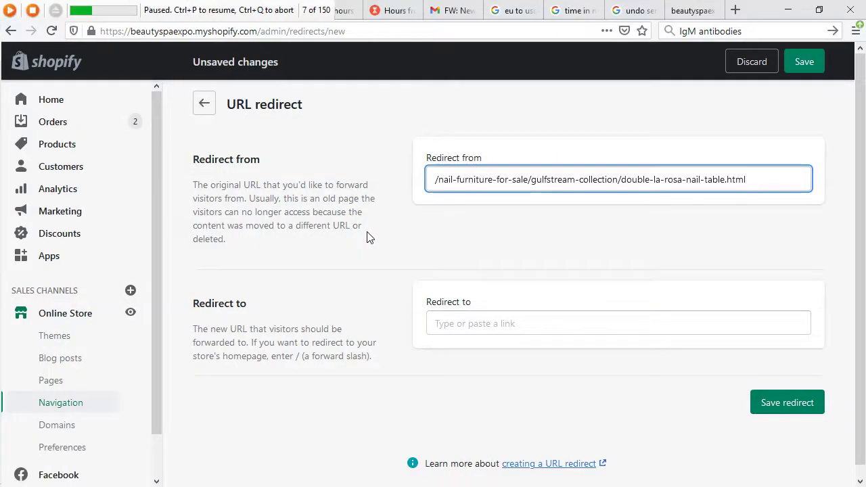
key("alt+Tab")
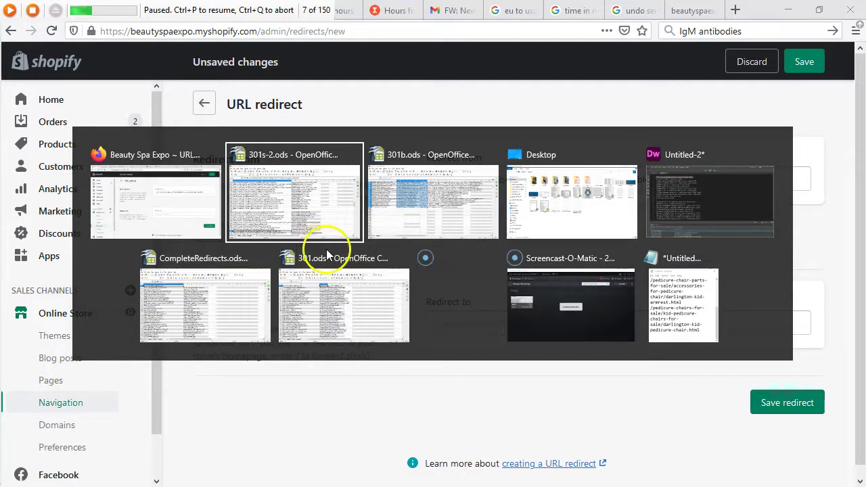
key("alt+Tab")
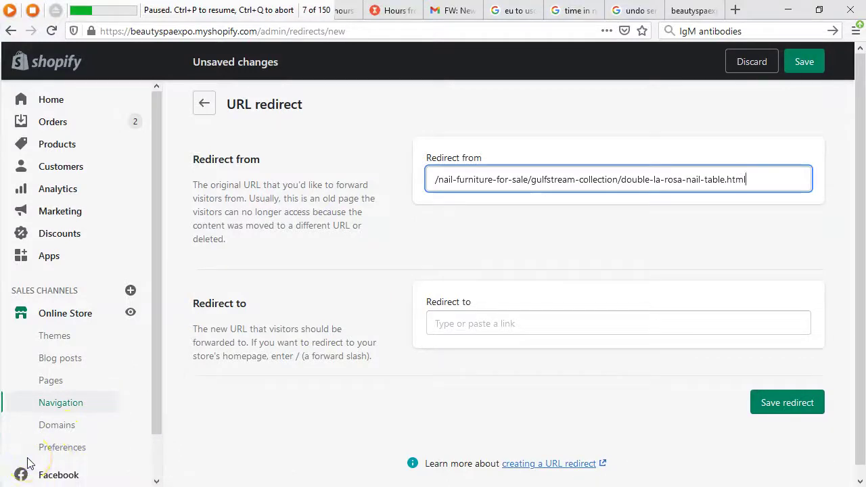
key("alt+Tab")
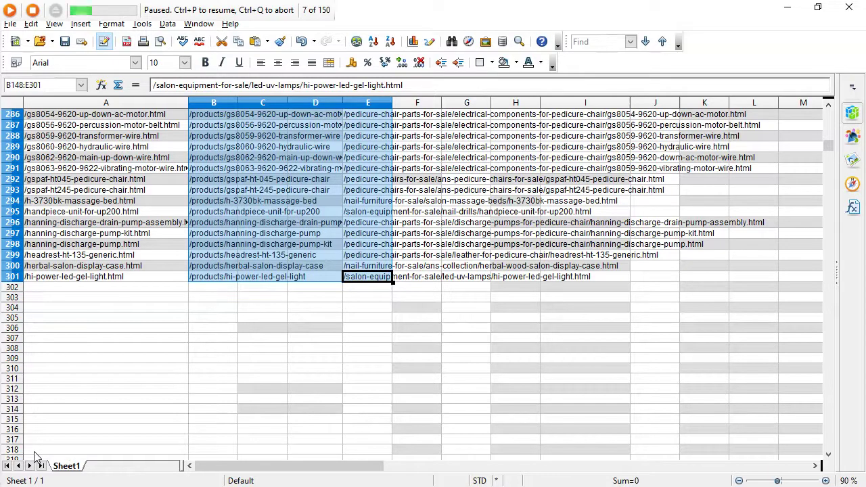
key("alt+Tab")
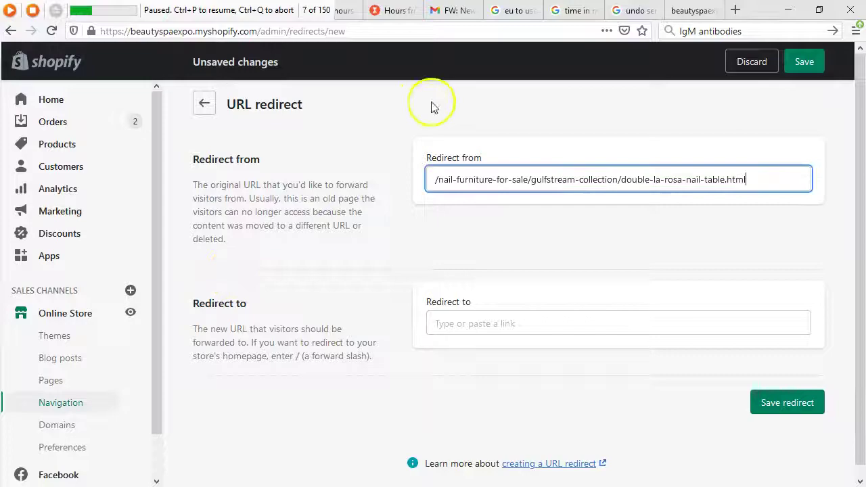
- Open the website hermosabeachmarketing.com in a new browser tab
left_click(735, 10)
type("hermosabeachmarketing.com/")
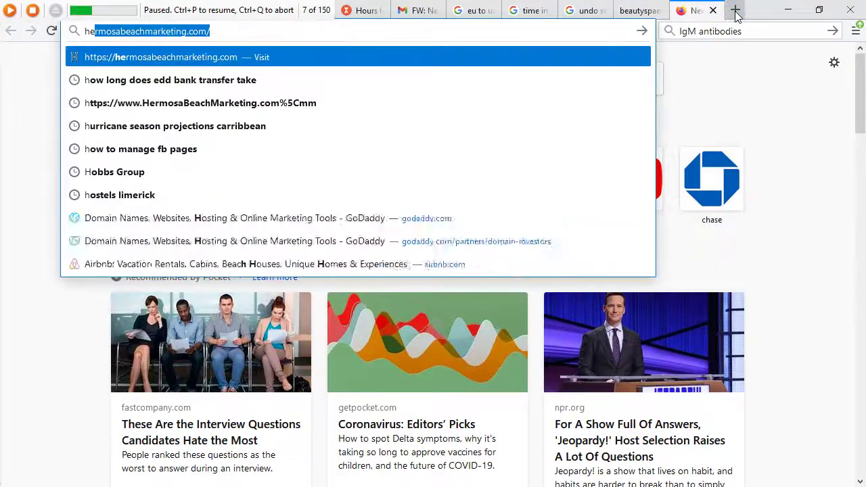
key("Return")
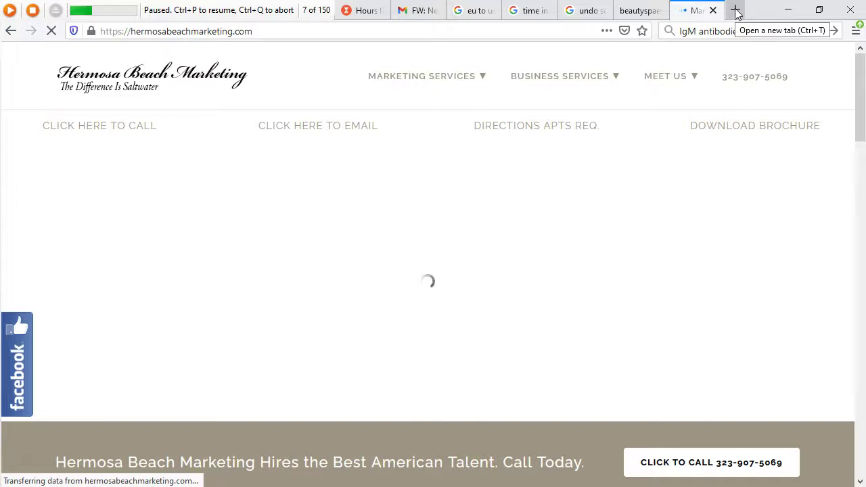
- Open the XML sitemap malibumatchmaking.com/sitemap.xml in another new browser tab
left_click(736, 11)
type("malibumatchmaking.com/")
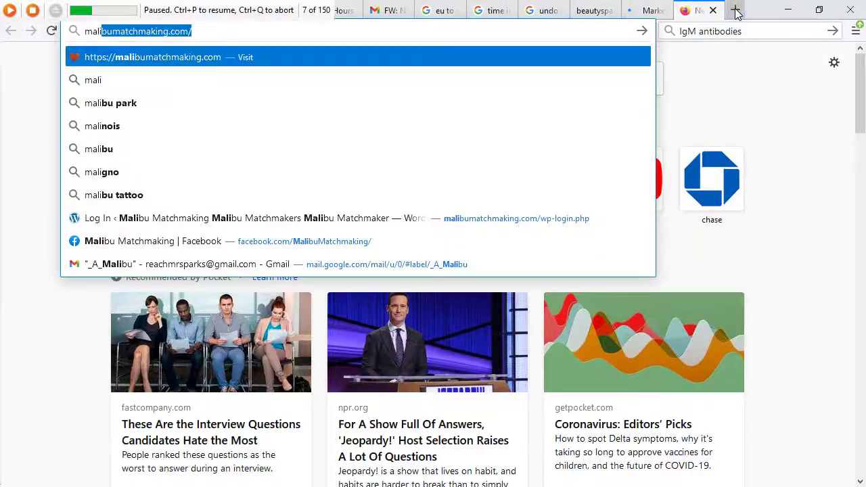
key("End")
type("sitema")
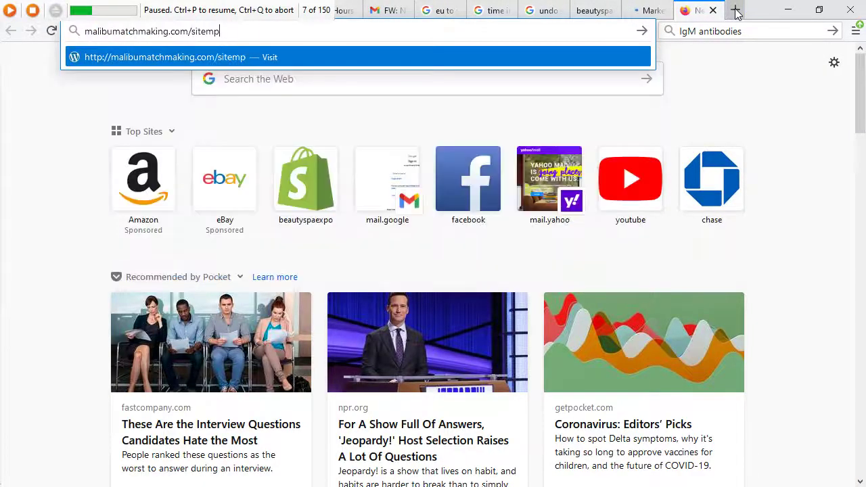
type("p.xml")
key("Return")
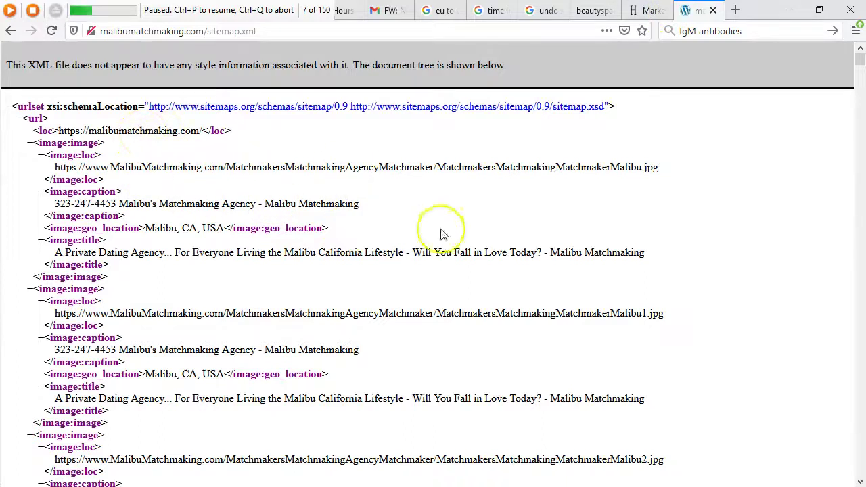
- Look through the image entries in the malibumatchmaking.com XML sitemap, including their locations, captions, geo locations and titles
scroll(366, 284, "down", 8)
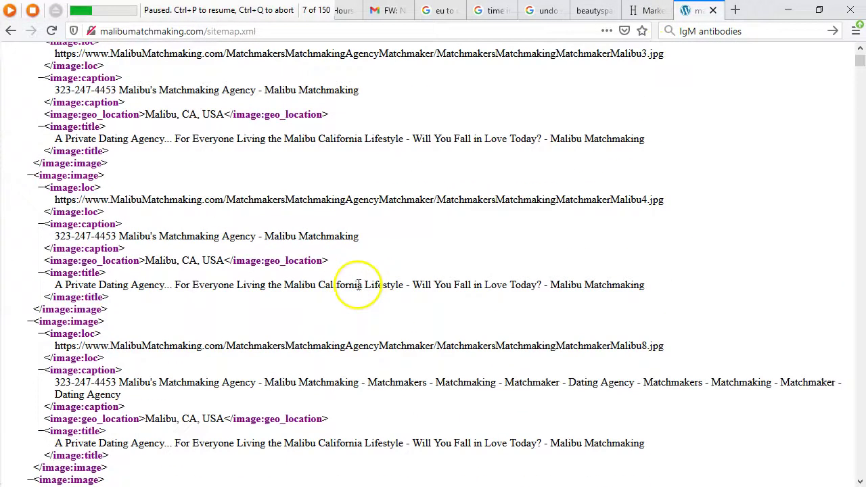
scroll(359, 284, "down", 1)
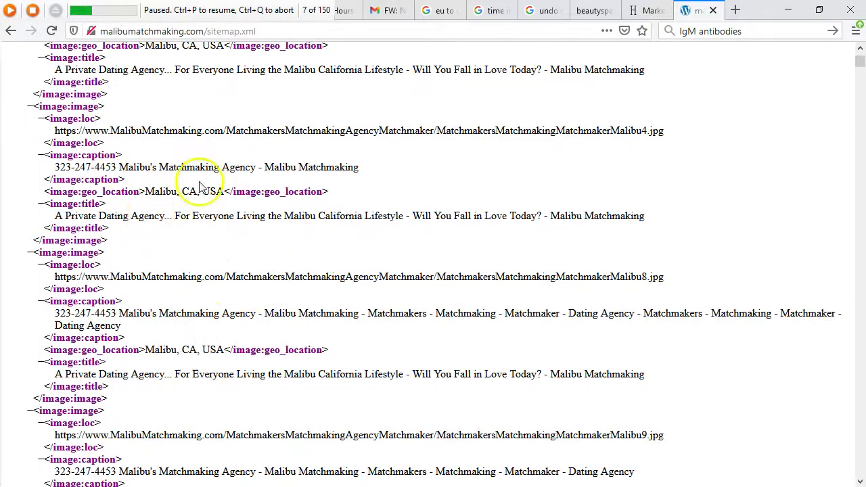
scroll(223, 270, "down", 8)
scroll(193, 332, "down", 4)
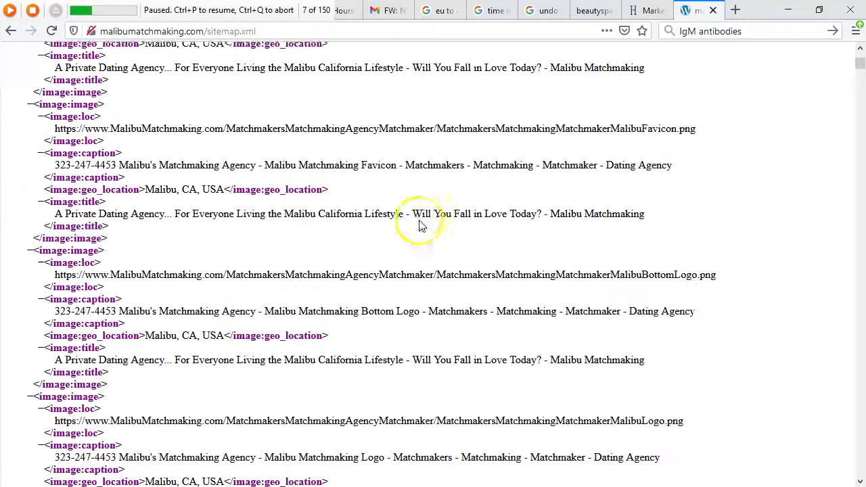
- Look over the hermosabeachmarketing.com home page from its header down to the footer, and return to the malibumatchmaking.com sitemap
left_click(640, 10)
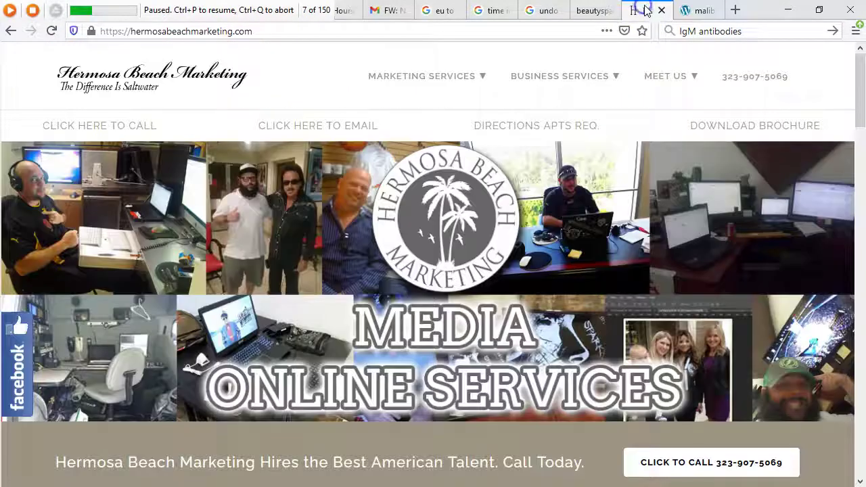
left_click(306, 72)
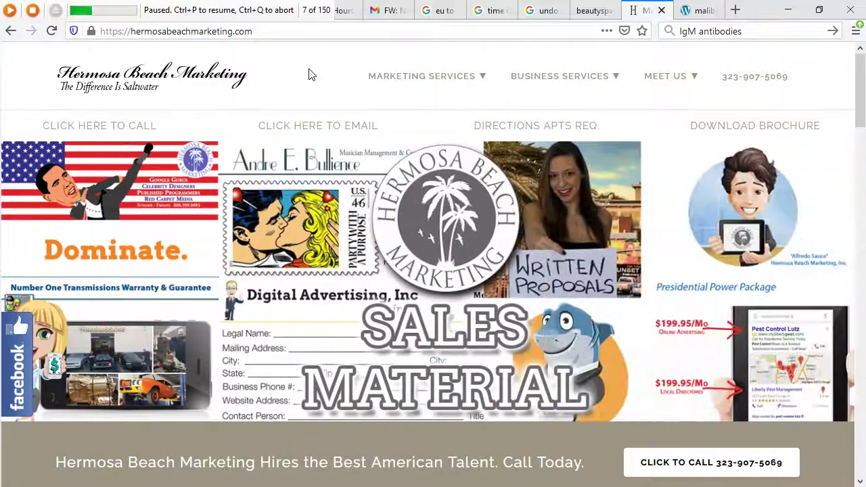
scroll(310, 74, "down", 5)
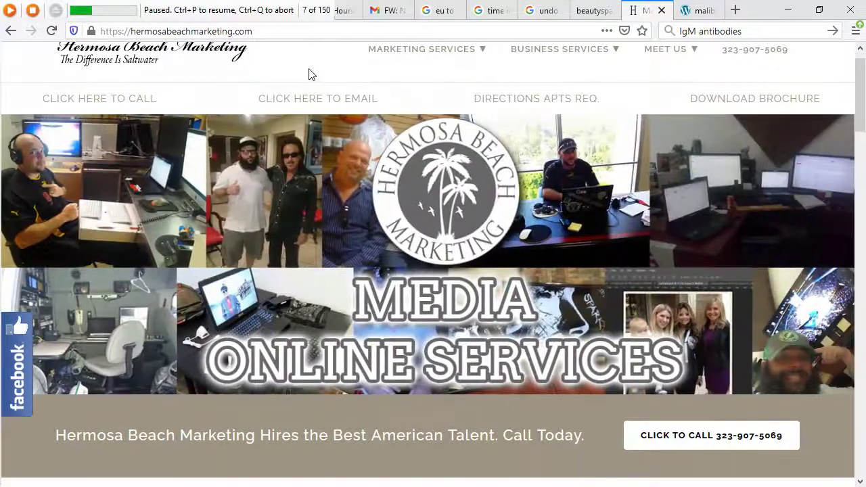
scroll(345, 156, "down", 2)
scroll(326, 193, "up", 4)
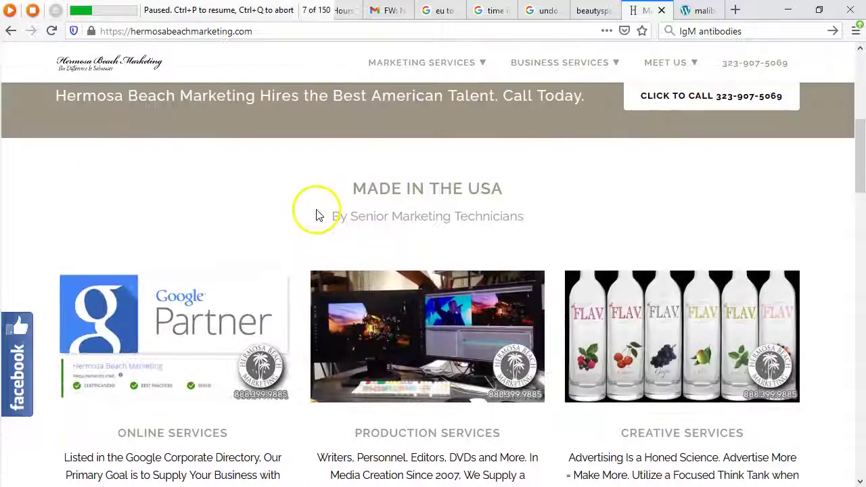
scroll(311, 227, "down", 15)
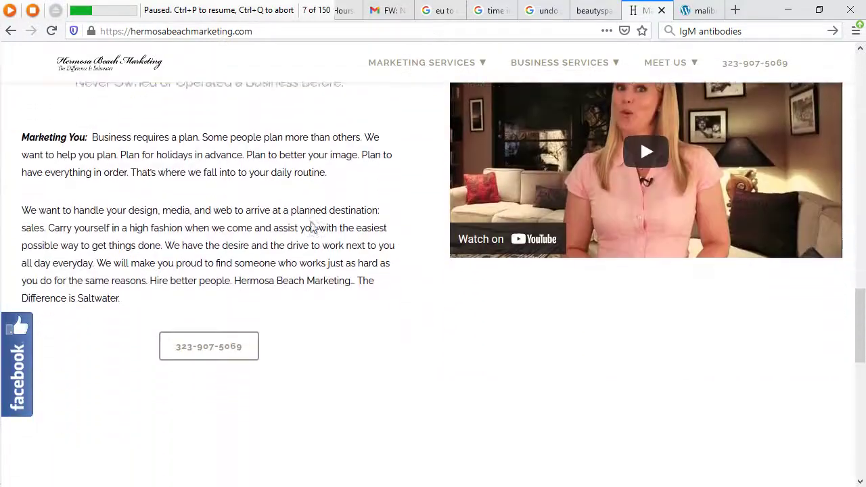
scroll(310, 222, "down", 5)
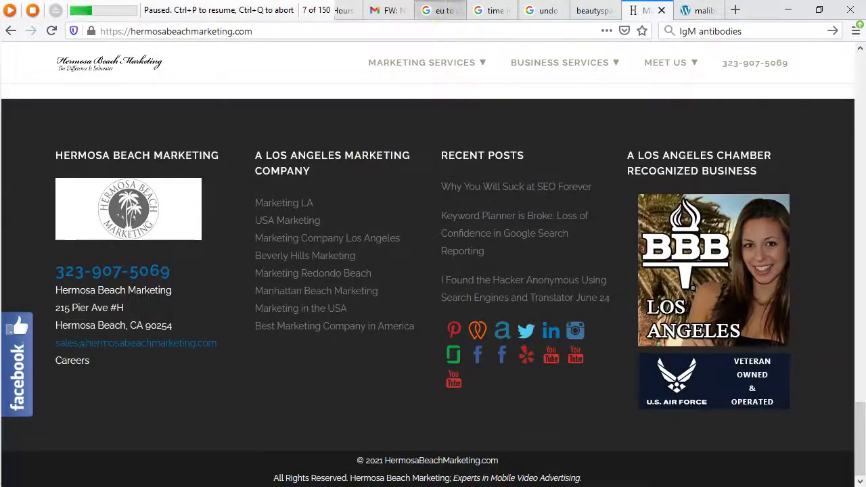
left_click(590, 10)
left_click(697, 10)
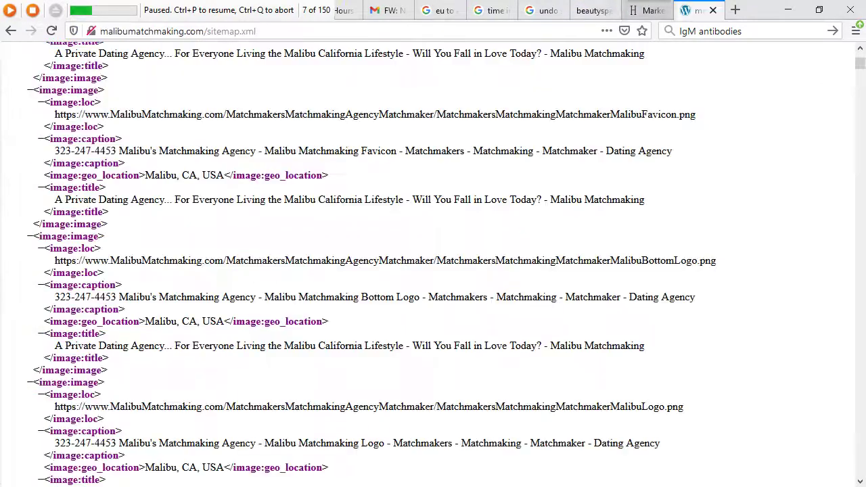